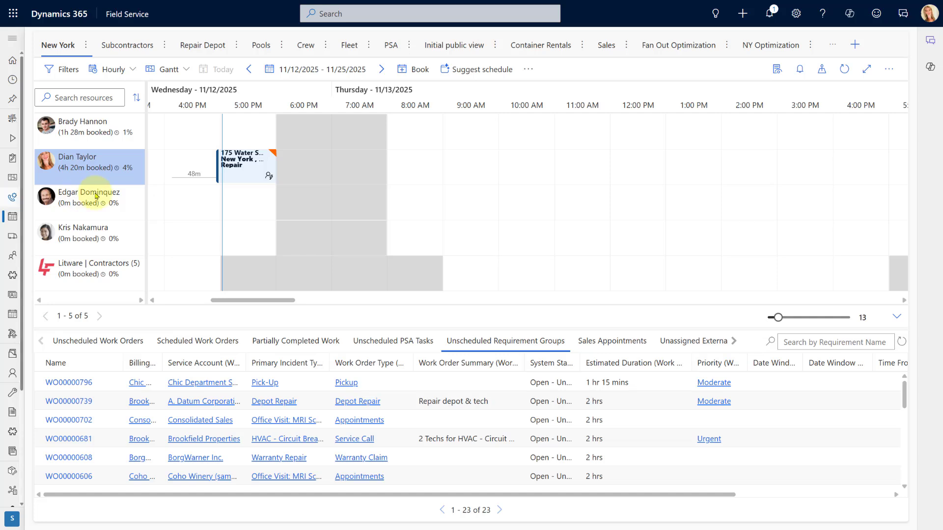
Step: Open the work order behind the 11/12/2025 repair booking, review its tasks, products and services, and close it
mouse_move(236, 170)
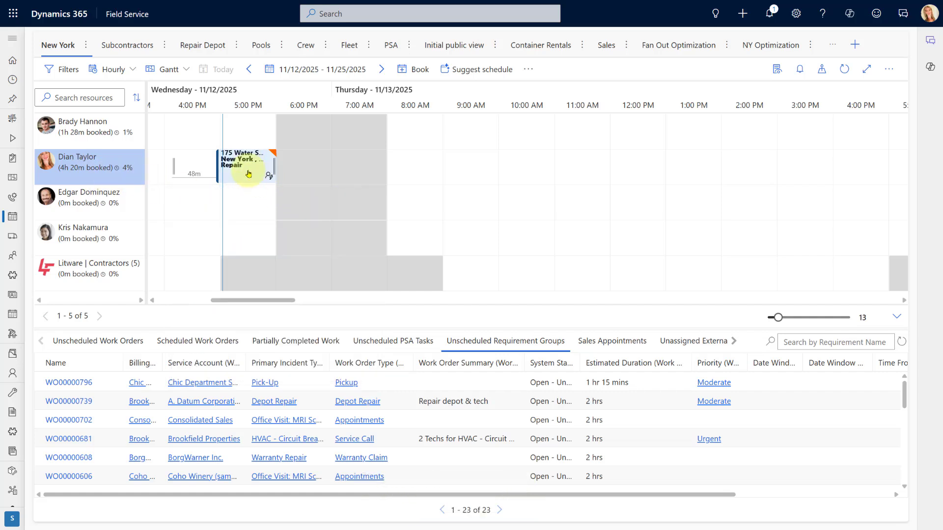
left_click(358, 202)
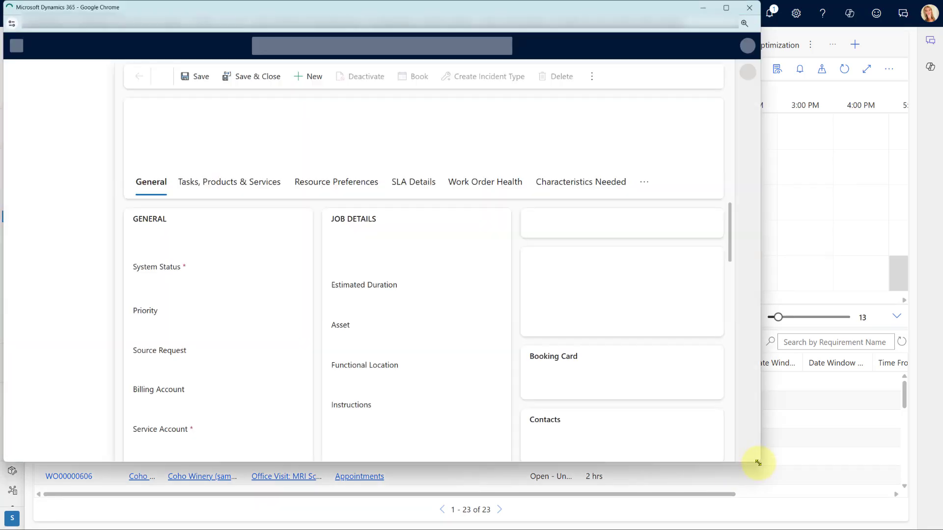
left_click_drag(759, 461, 940, 529)
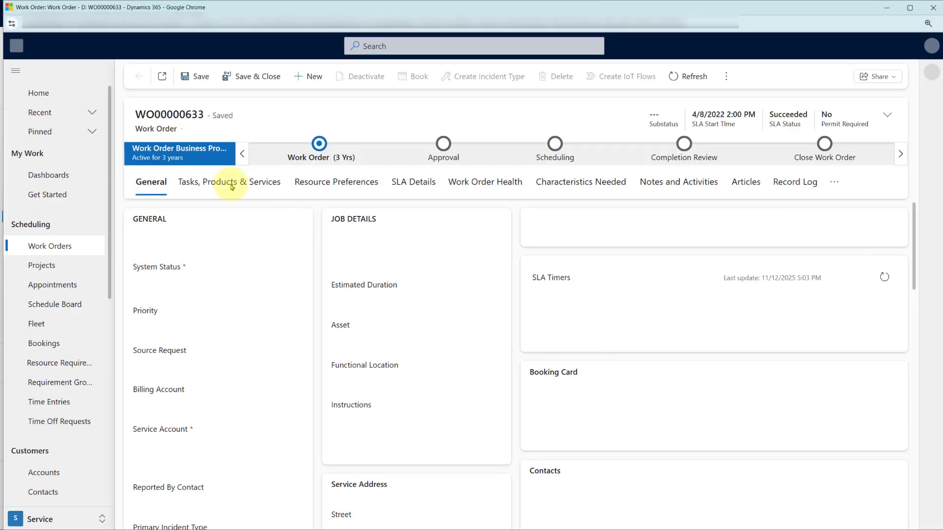
left_click(231, 187)
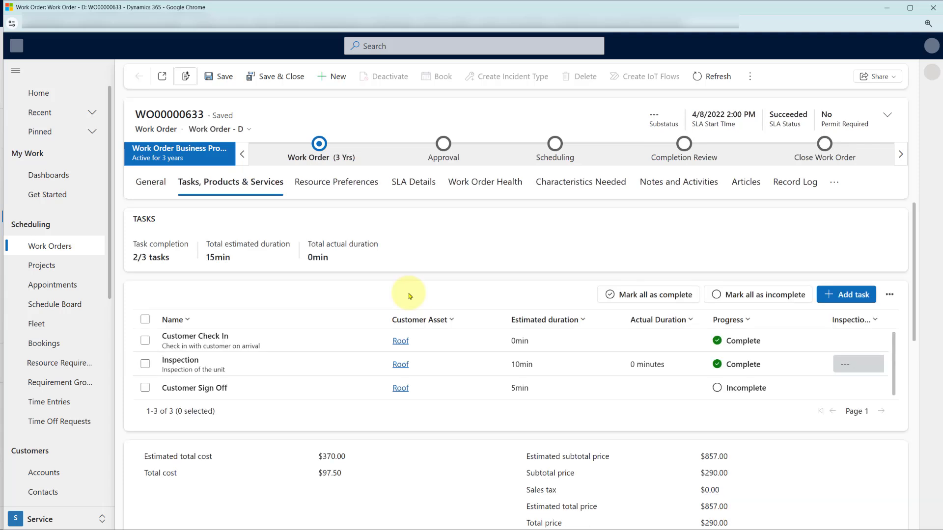
scroll(352, 304, "down", 10)
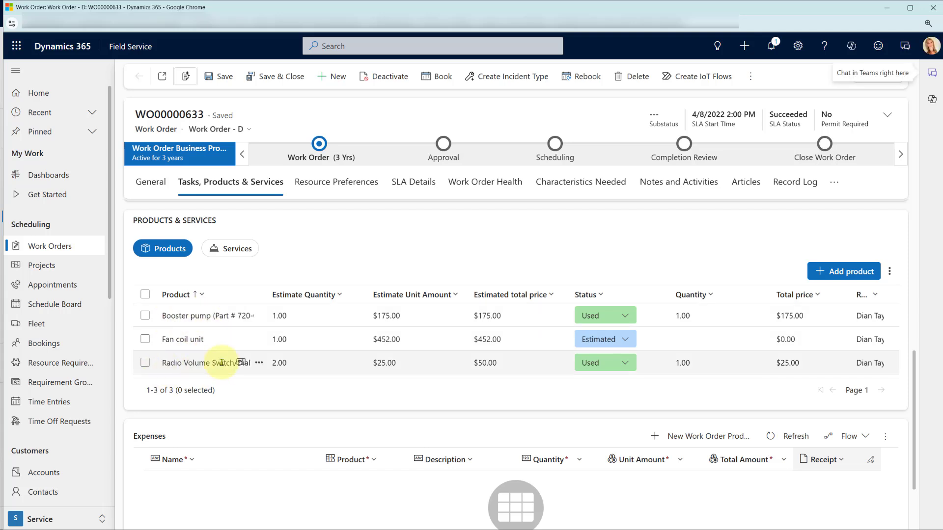
left_click(236, 249)
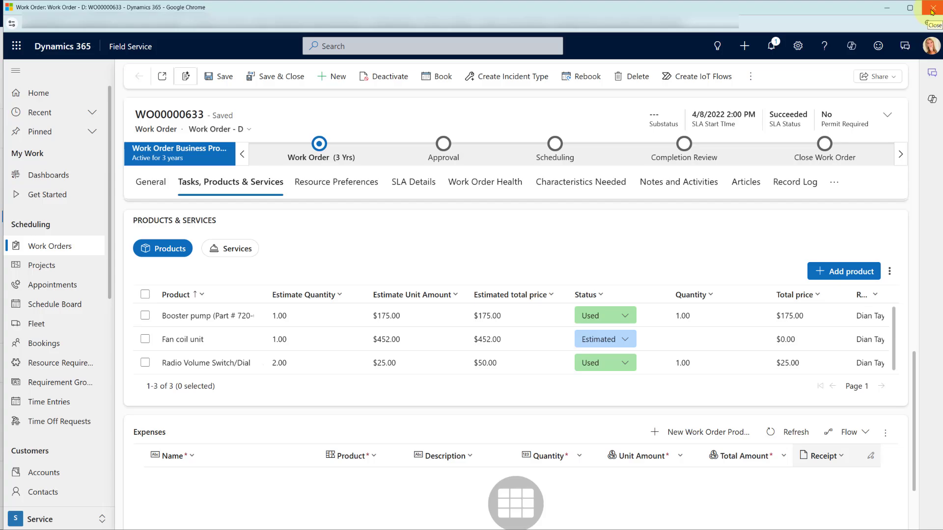
left_click(932, 9)
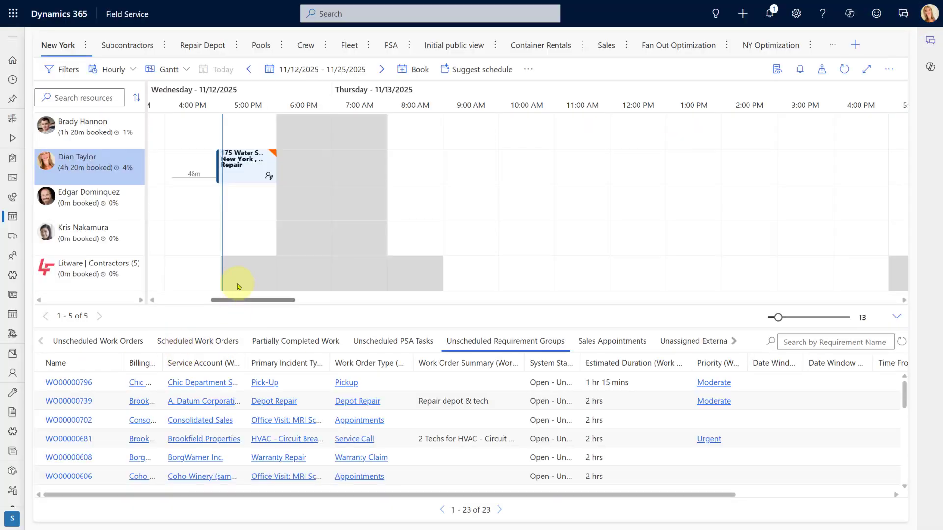
Step: Change the status of the 11/12/2025 repair booking on the schedule board to Completed
mouse_move(244, 167)
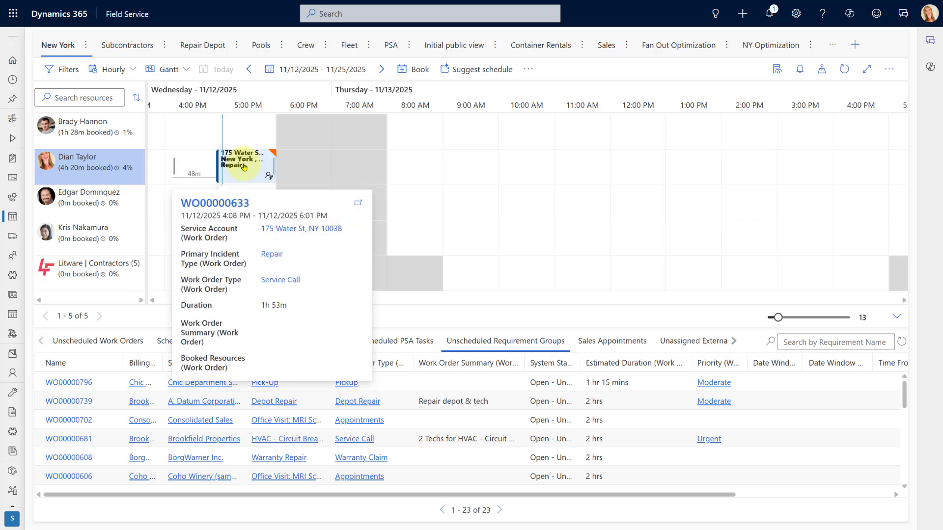
right_click(244, 167)
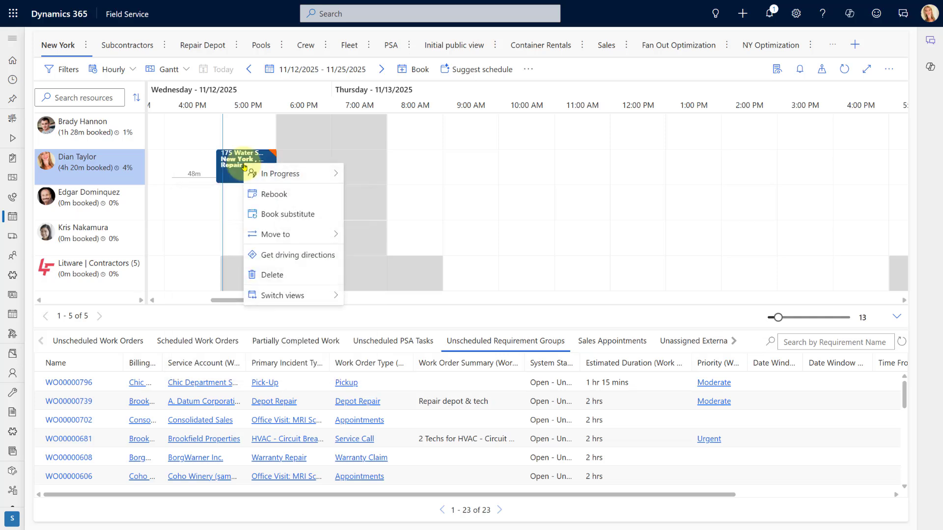
mouse_move(287, 173)
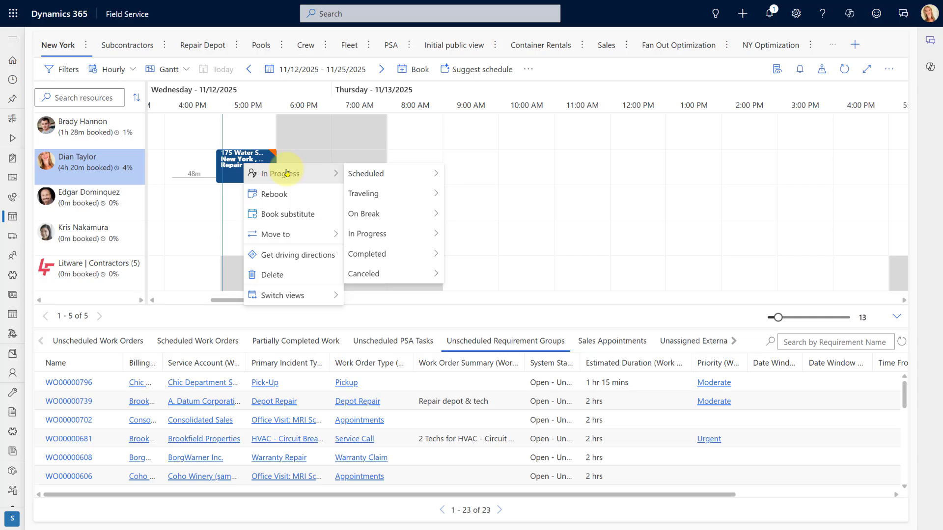
mouse_move(431, 252)
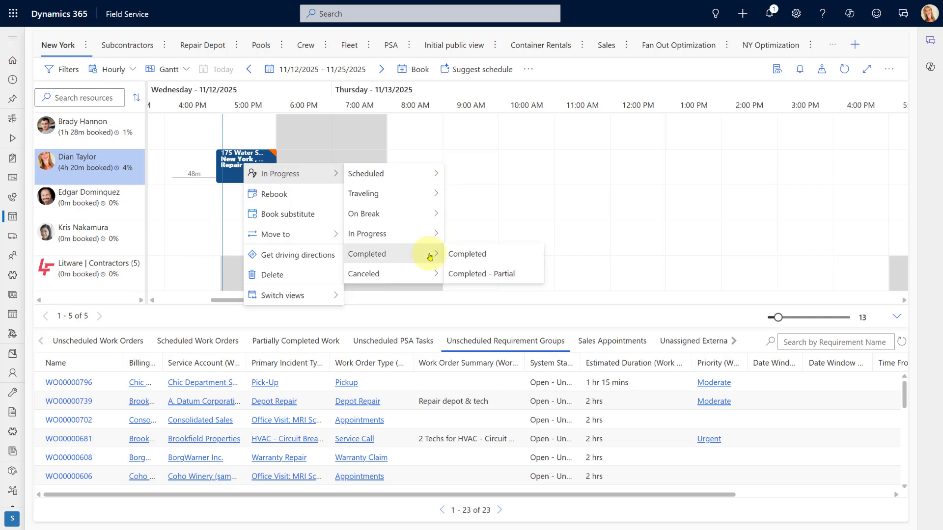
left_click(474, 252)
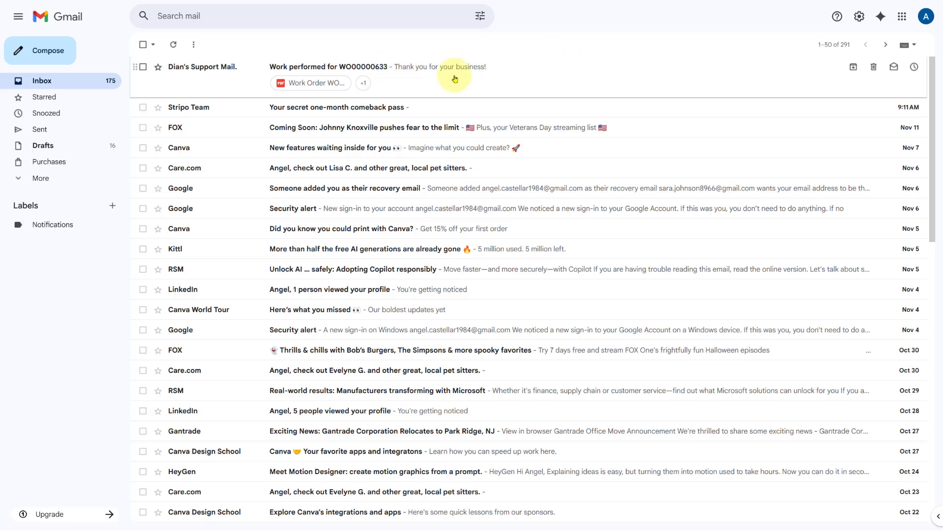
Step: In Gmail, open the "Work performed" email and view its attached work order PDF
left_click(558, 68)
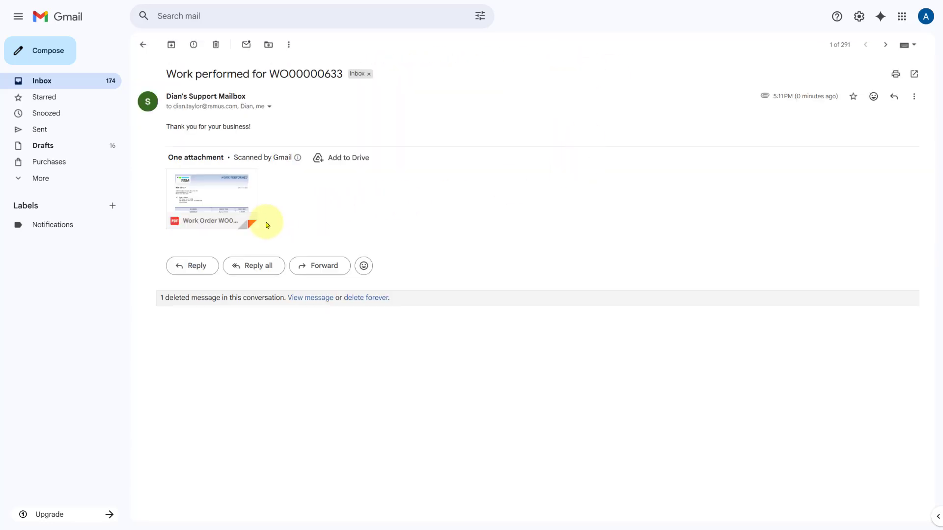
left_click(227, 192)
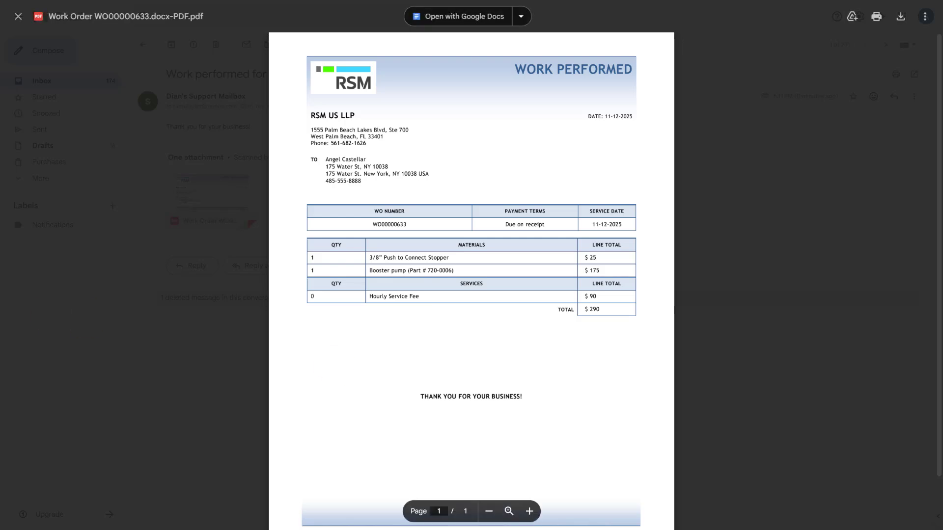
left_click(226, 137)
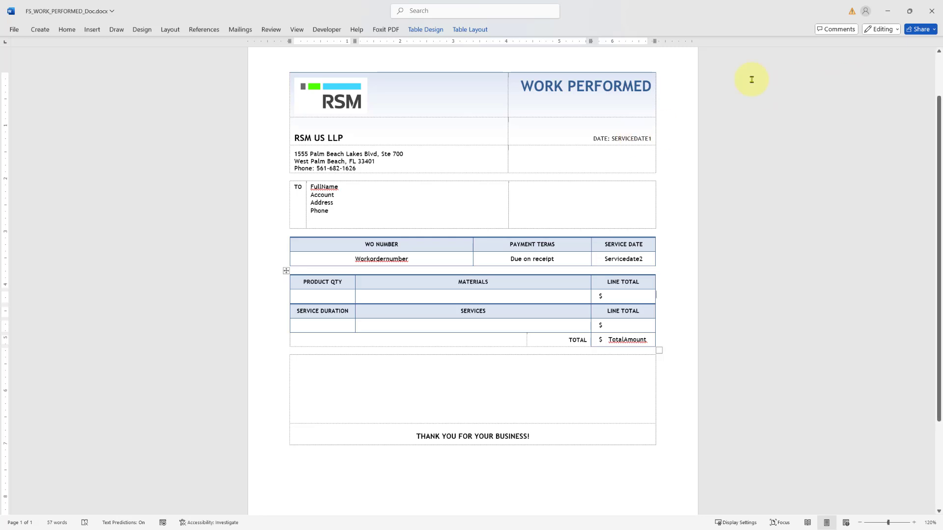
Step: In the Word template FS_WORK_PERFORMED_Doc.docx, display the Developer commands and set the ribbon to always show
left_click(324, 30)
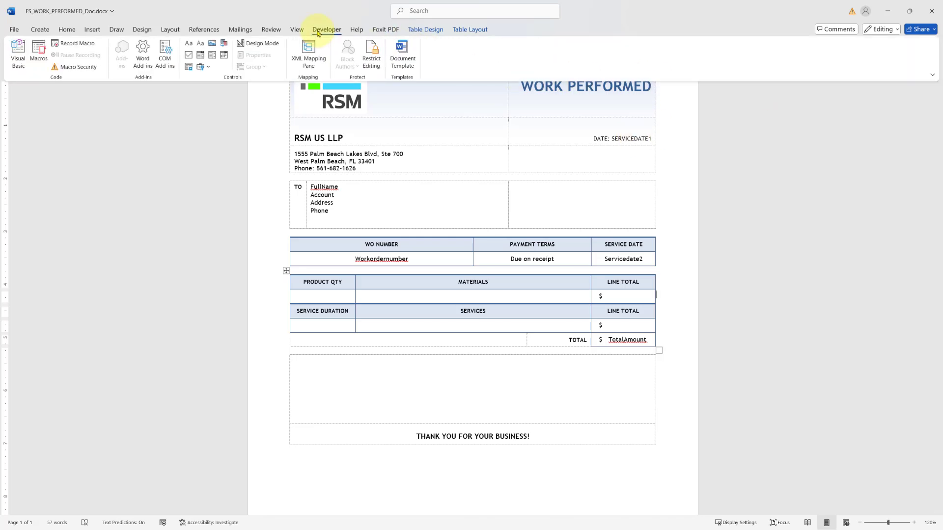
left_click(931, 77)
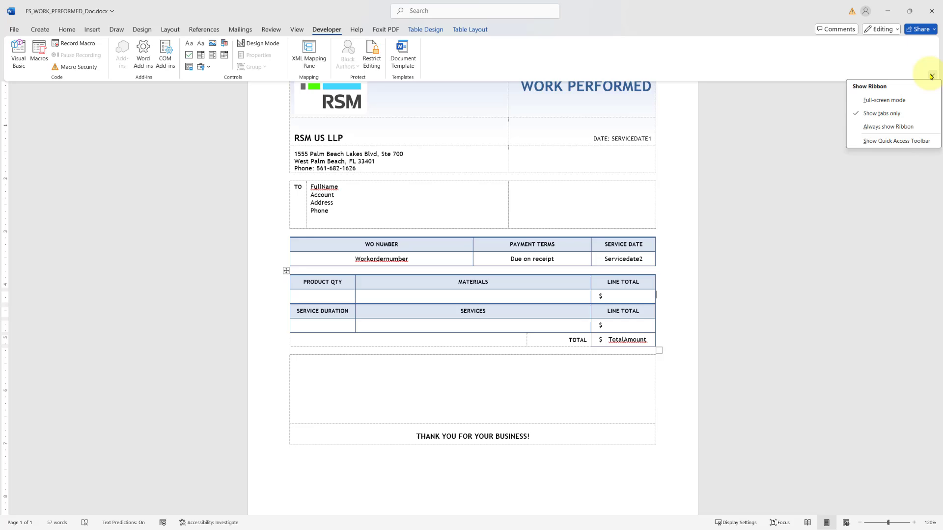
left_click(909, 126)
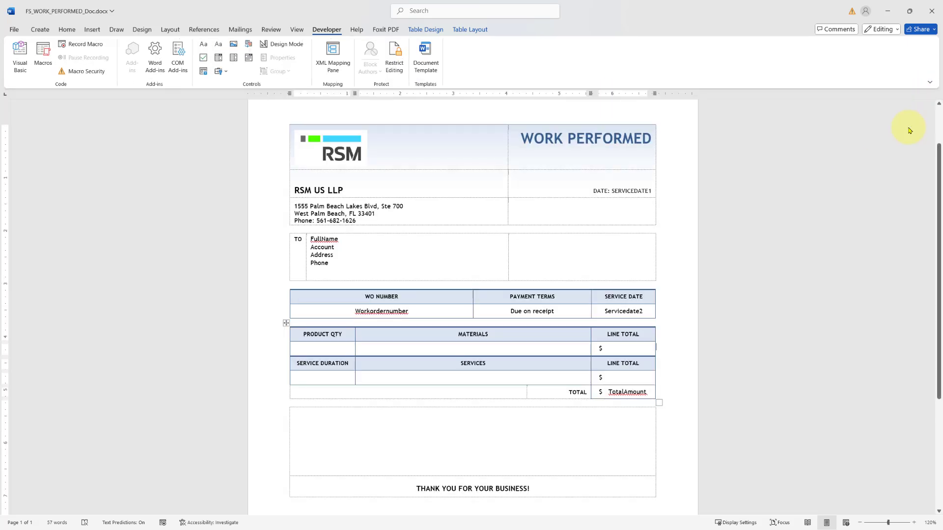
Step: Turn the SERVICEDATE1 placeholder in the header into a plain text content control titled SERVICEDATE1
double_click(628, 191)
key("ctrl+c")
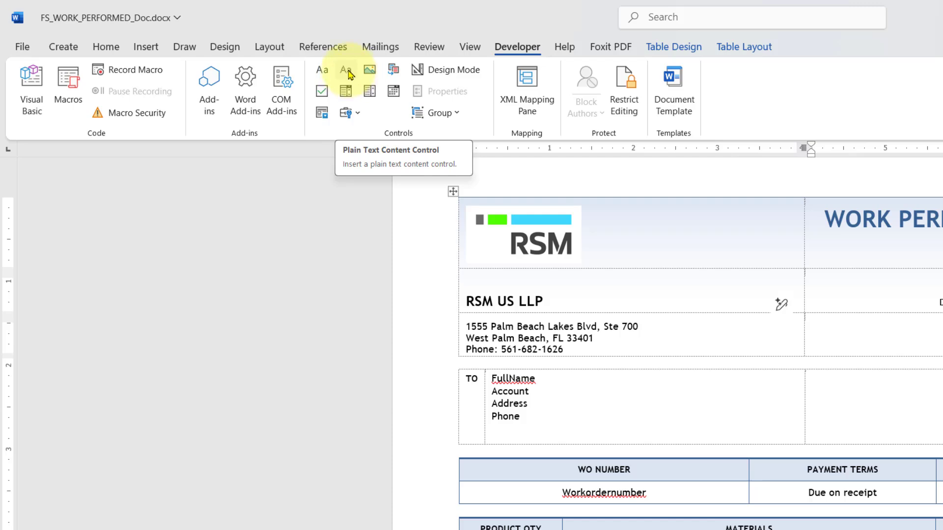
left_click(345, 74)
left_click(447, 92)
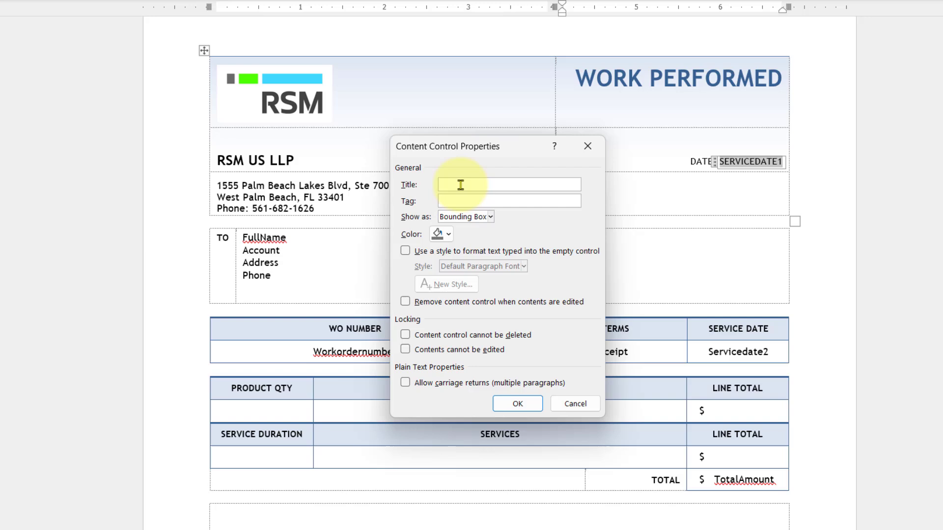
key("ctrl+v")
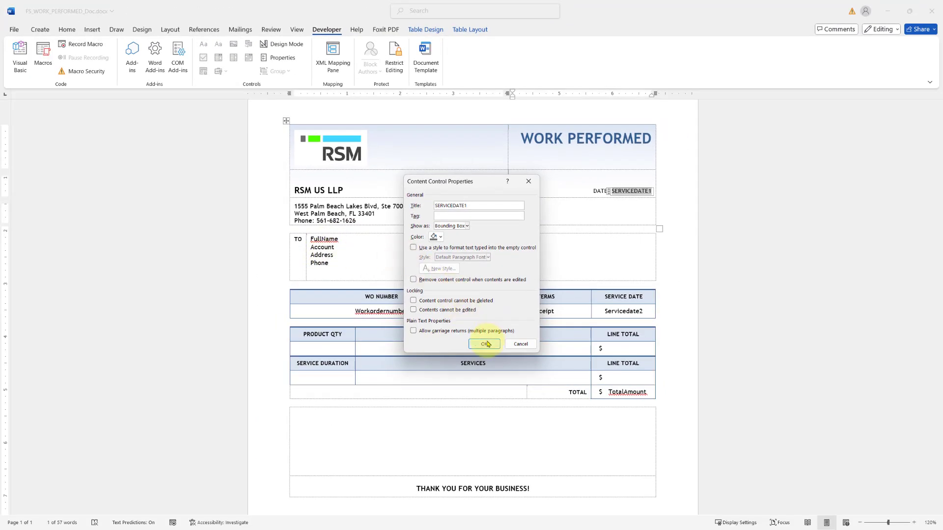
left_click(485, 344)
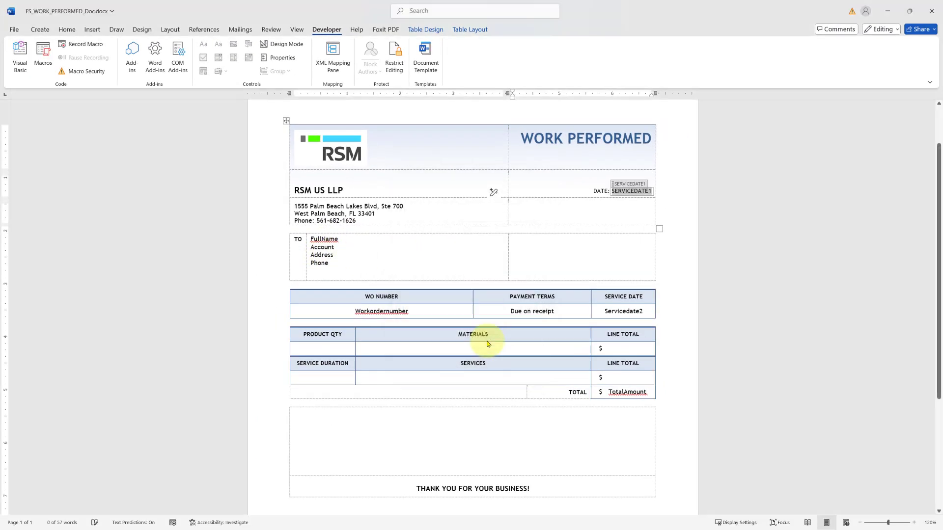
Step: Convert the FullName and Account placeholders in the TO block into plain text content controls titled with their own names
left_click(319, 240)
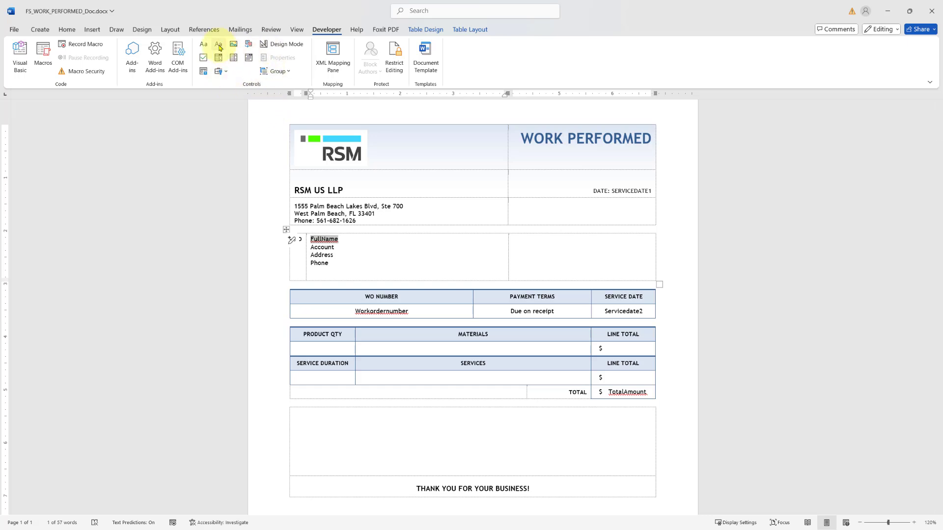
left_click(278, 57)
left_click(484, 344)
left_click(321, 247)
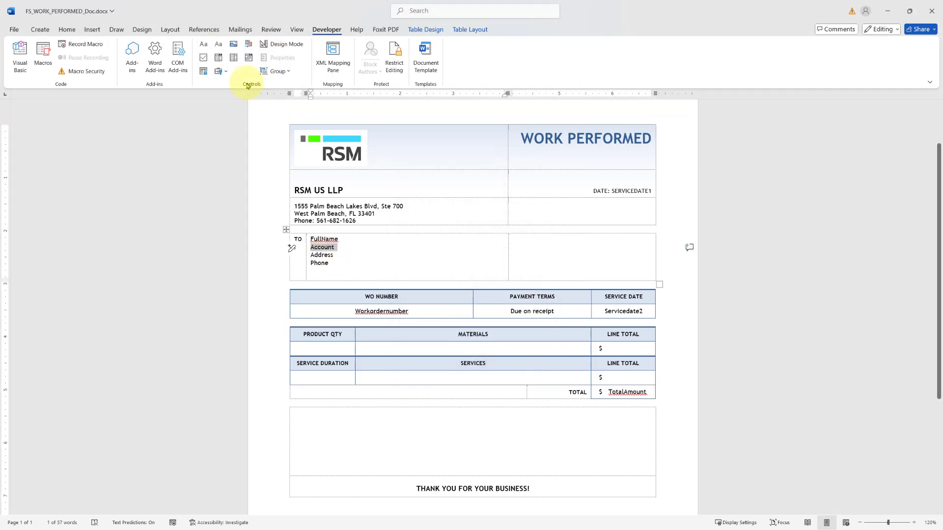
left_click(280, 57)
left_click(484, 344)
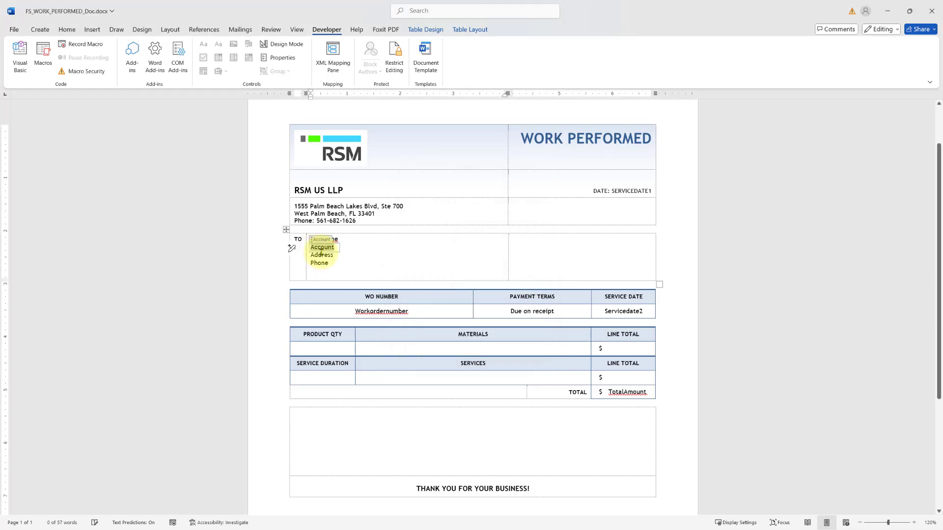
Step: Make the Address placeholder in the TO block a plain text content control titled Address
left_click(321, 255)
left_click(219, 45)
left_click(280, 58)
type("Address")
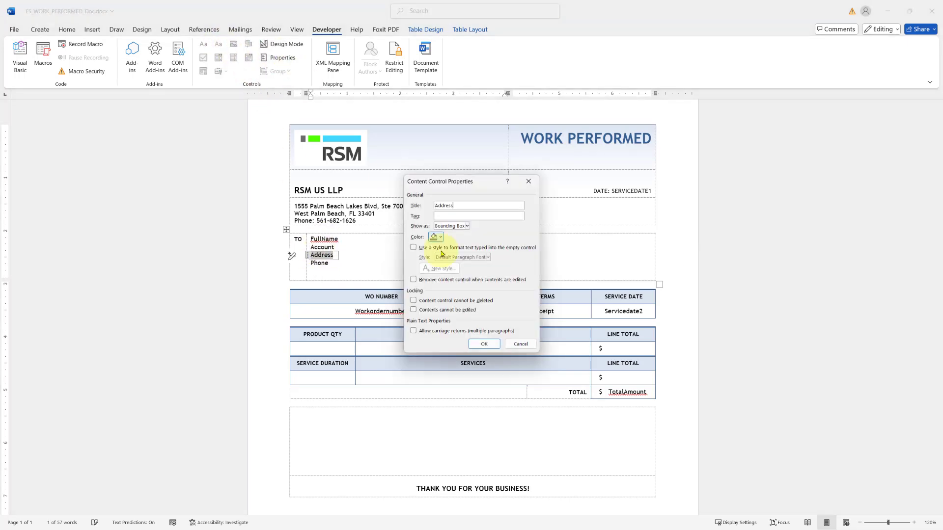
left_click(484, 344)
Step: Make the Phone placeholder in the TO block a plain text content control titled Phone
double_click(323, 262)
left_click(218, 45)
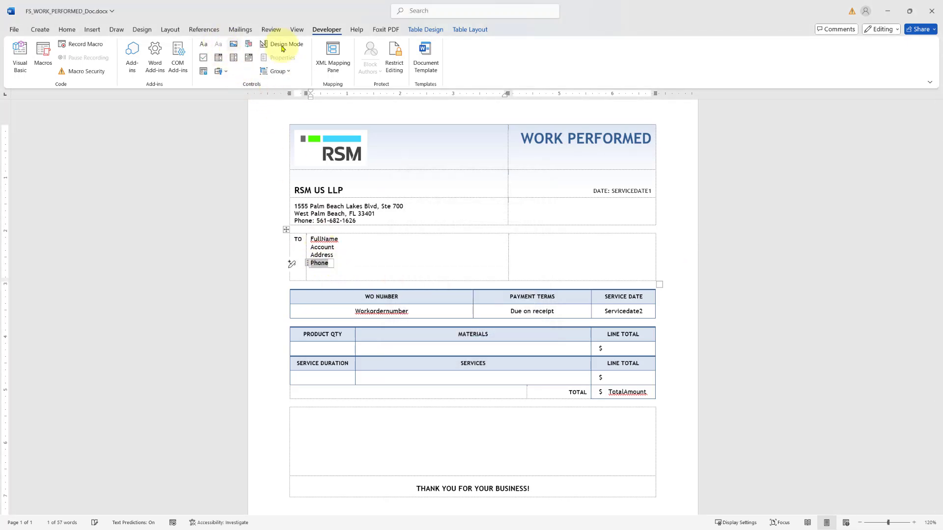
left_click(279, 57)
type("Phone")
left_click(491, 345)
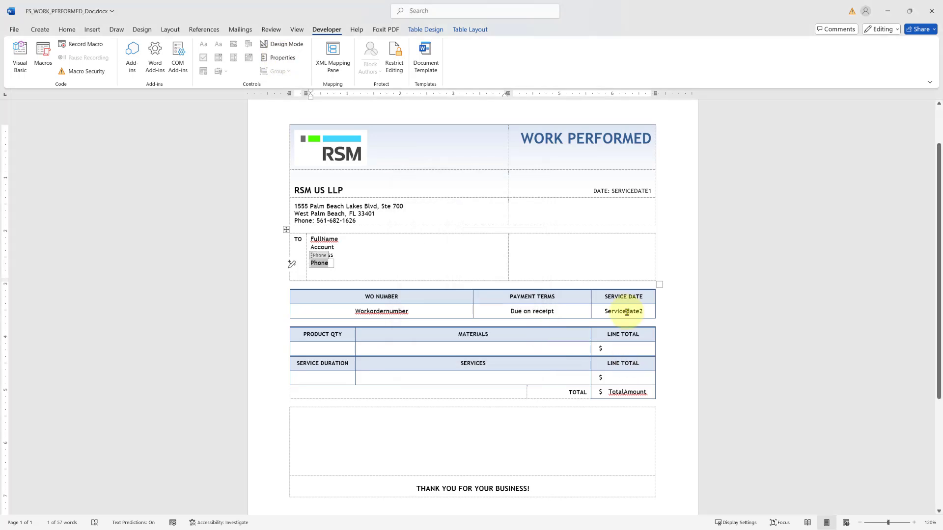
Step: Convert the placeholder under WO NUMBER into a plain text content control titled Workordernumber
double_click(382, 311)
left_click(219, 45)
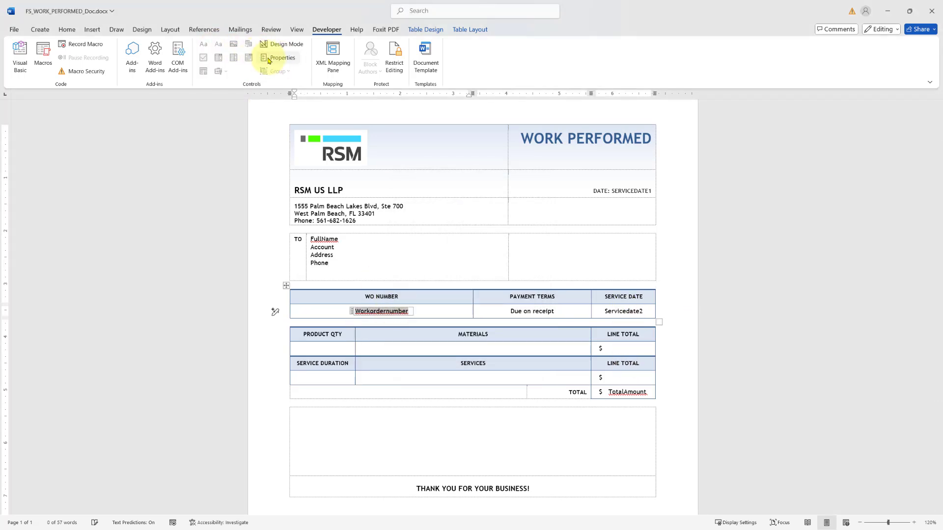
left_click(280, 57)
type("Workordernumber")
left_click(484, 344)
Step: Convert the placeholder under SERVICE DATE into a plain text content control titled Servicedate2
double_click(623, 311)
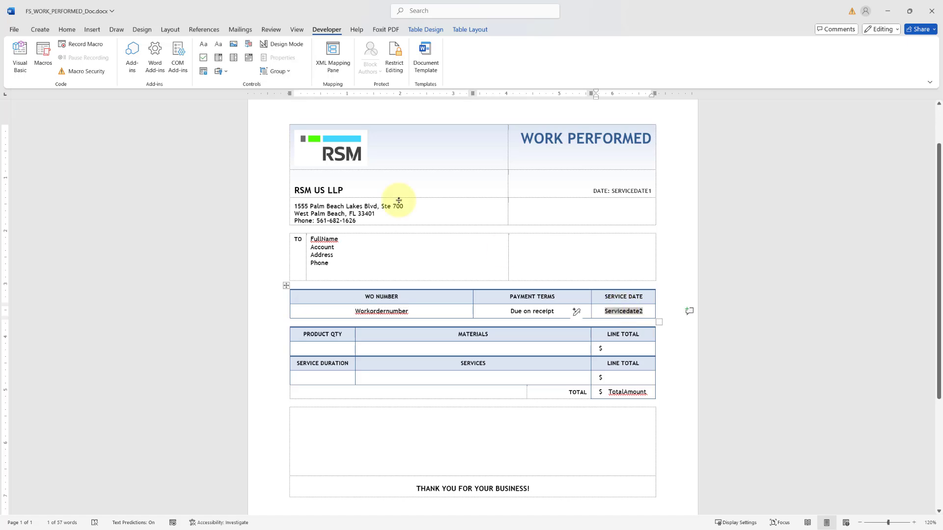
left_click(219, 45)
left_click(284, 58)
left_click(493, 359)
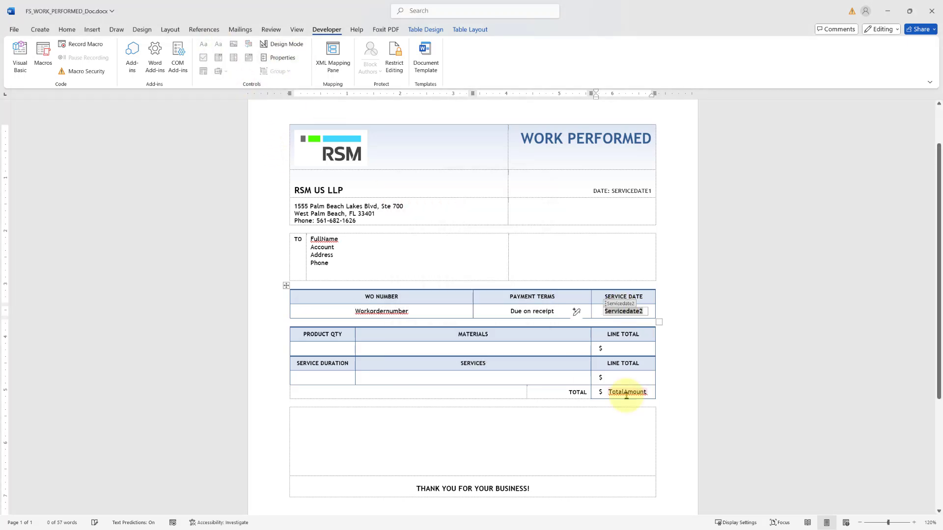
Step: Turn the TotalAmount placeholder in the total row into a plain text content control titled TotalAmount
double_click(627, 392)
key("ctrl+c")
left_click(219, 45)
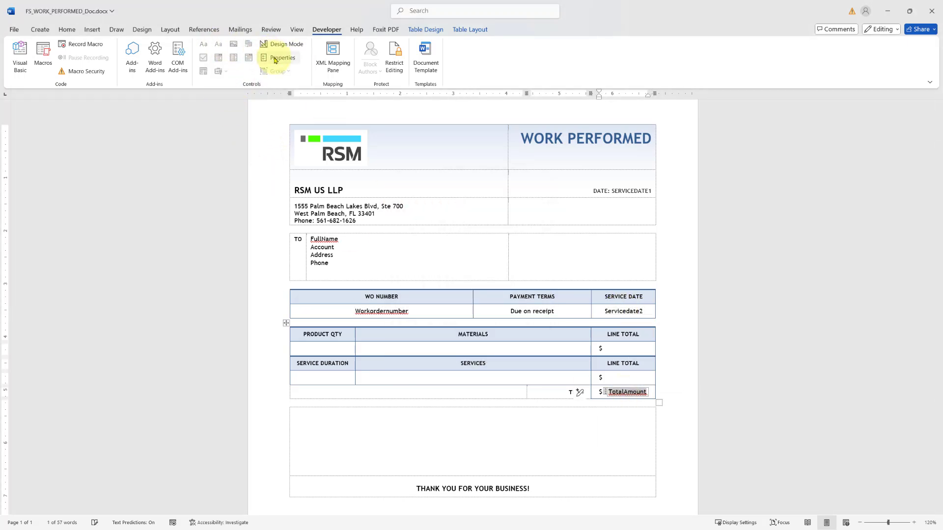
left_click(278, 57)
key("ctrl+v")
left_click(484, 344)
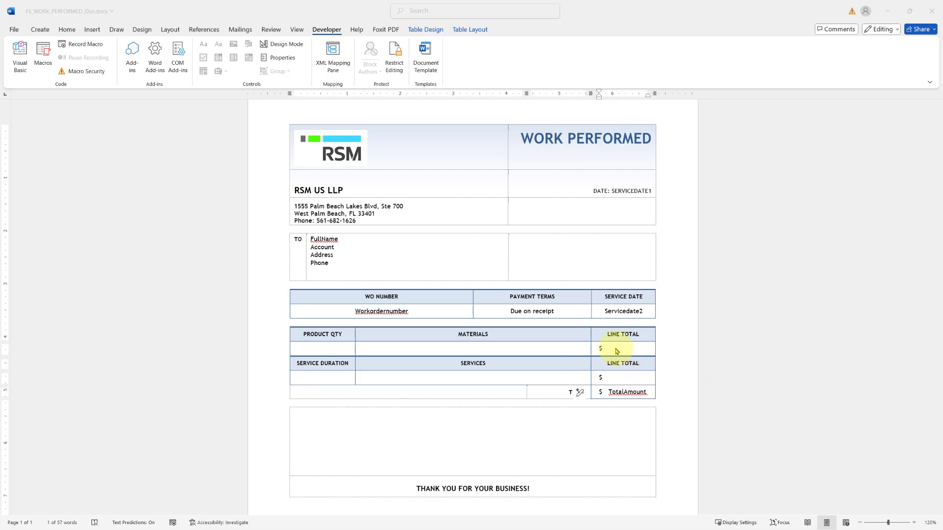
Step: Turn the empty row under PRODUCT QTY, MATERIALS and LINE TOTAL into a repeating section content control titled Products
left_click(632, 351)
left_click_drag(633, 350, 317, 352)
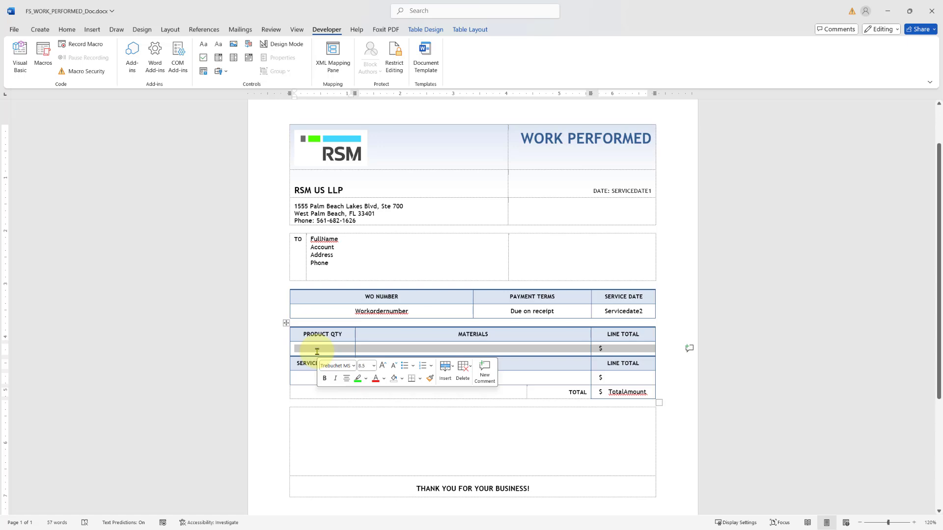
left_click(203, 72)
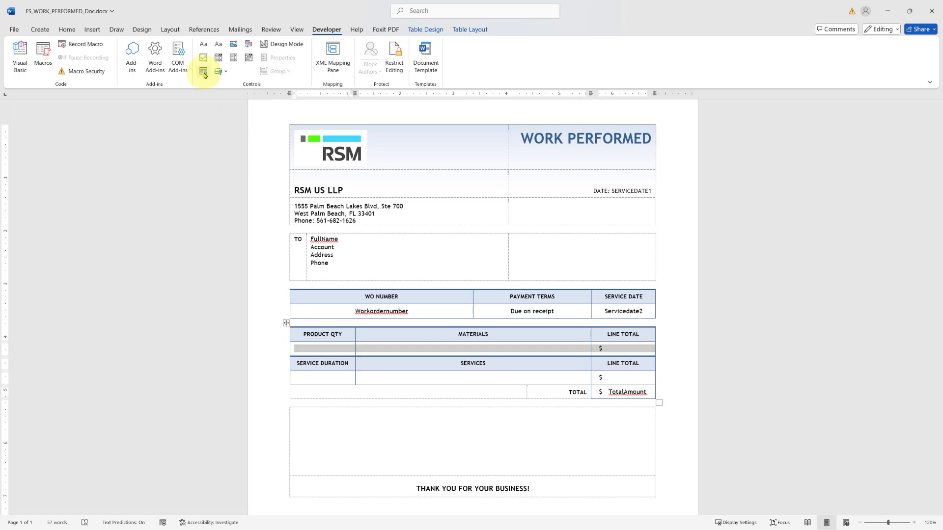
left_click(268, 59)
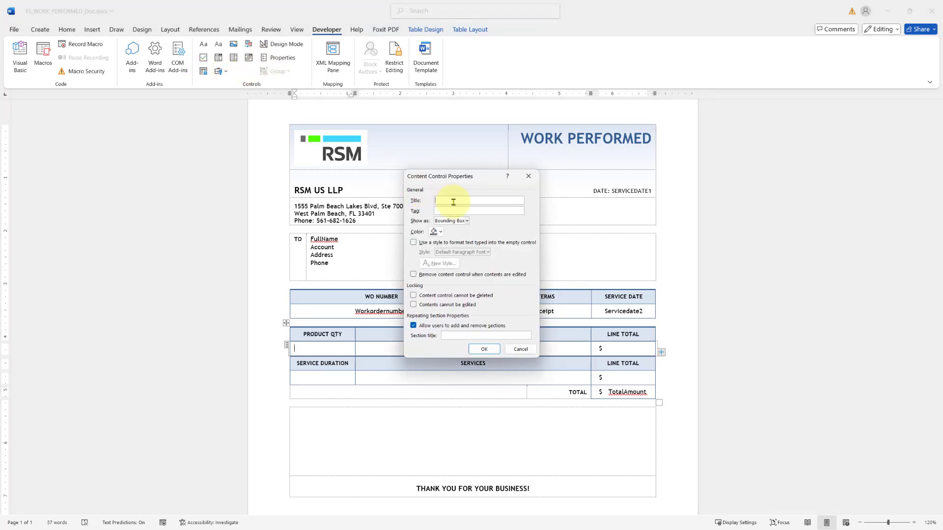
type("Products")
left_click(483, 349)
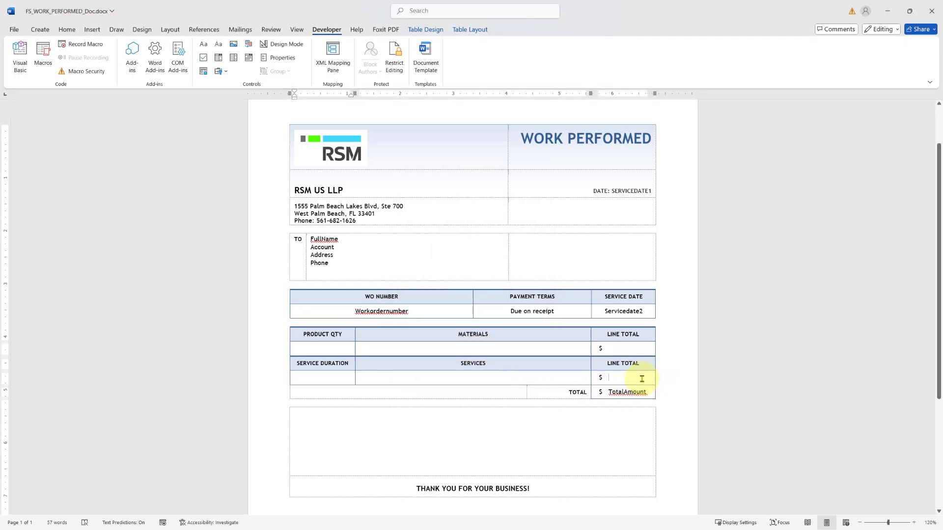
Step: Turn the empty row under SERVICE DURATION, SERVICES and LINE TOTAL into a repeating section content control titled Services
left_click_drag(643, 381, 320, 379)
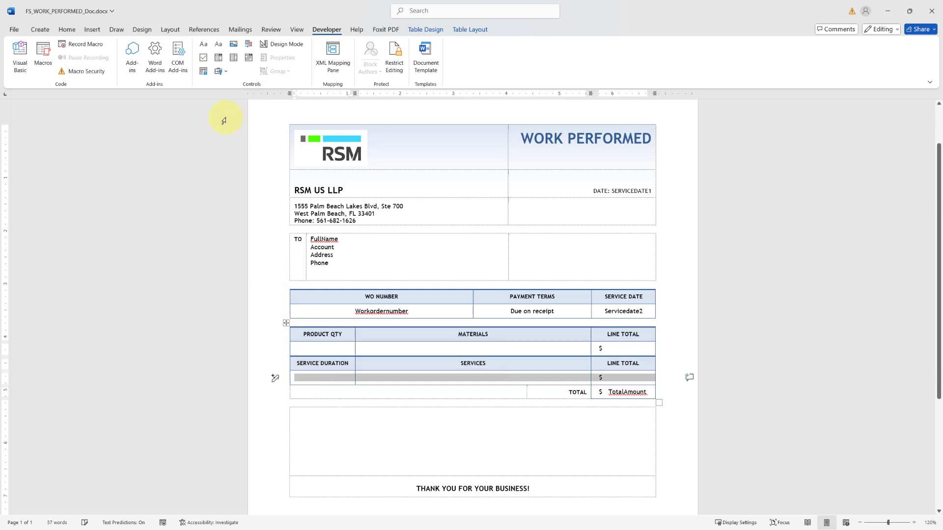
left_click(206, 75)
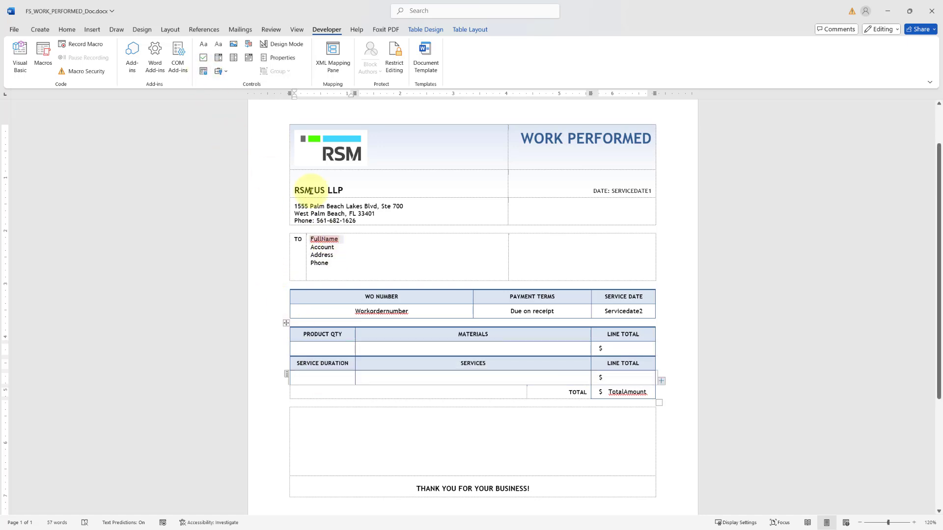
left_click(278, 57)
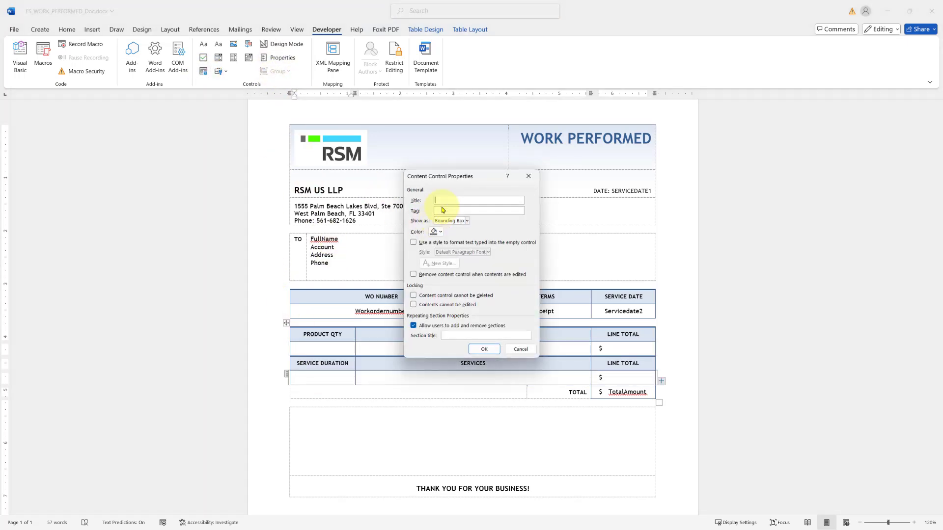
type("Services")
left_click(484, 349)
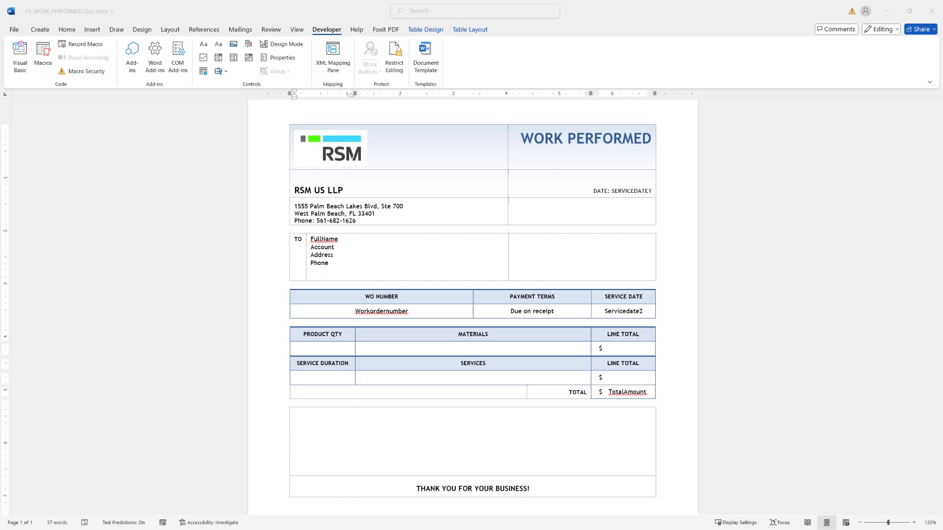
Step: Fill the materials row with the placeholders ProductQTY, ProductName and, after the dollar sign, ProdAmount
left_click(309, 348)
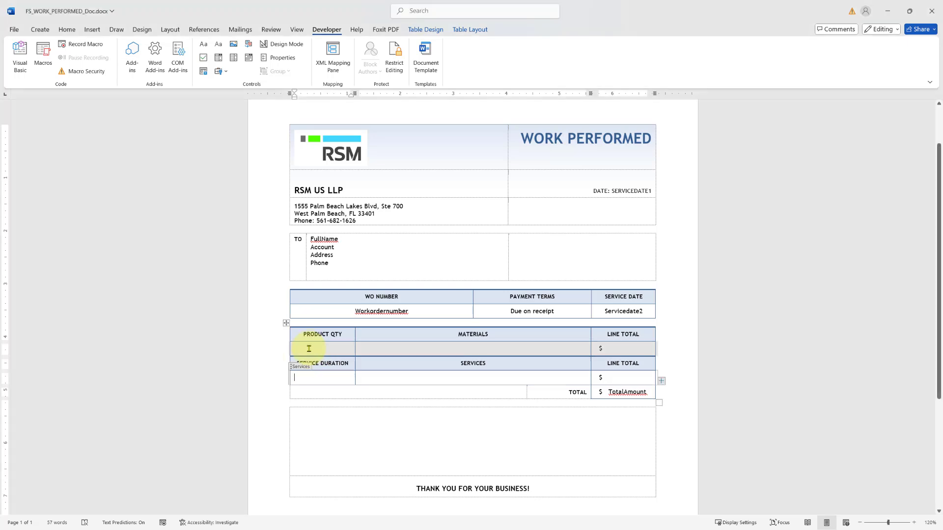
type("ProductQTY")
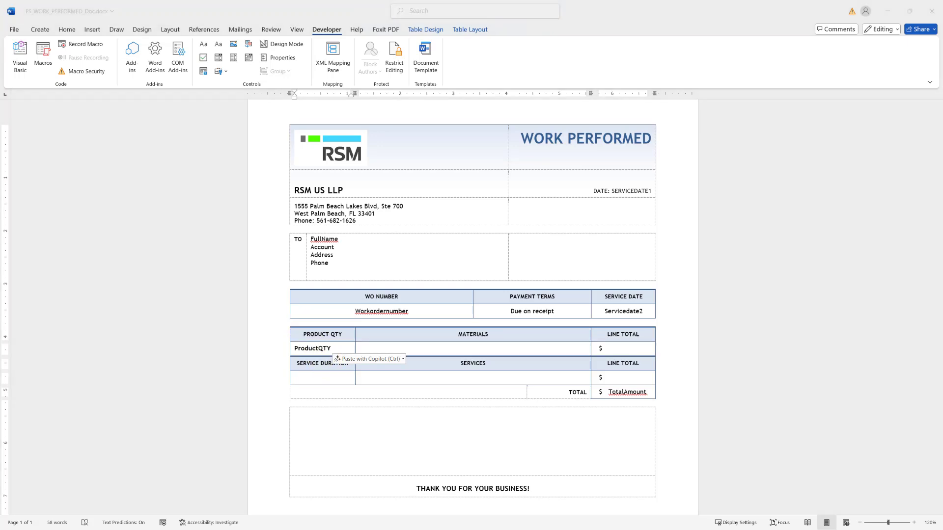
left_click(416, 348)
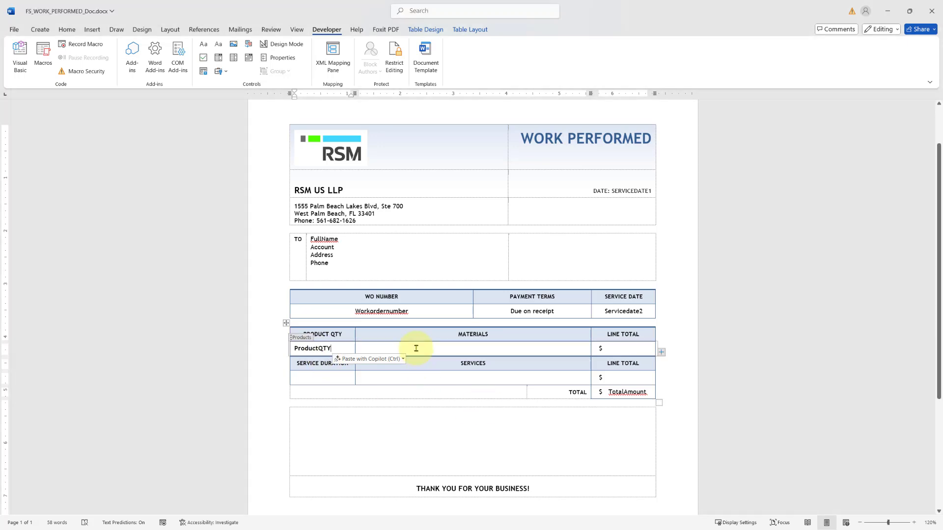
type("Pro")
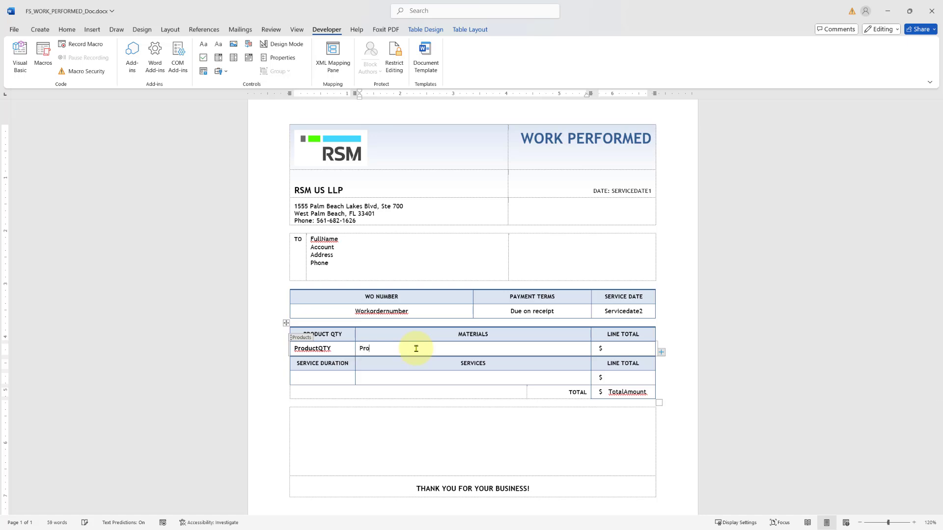
type("ductName")
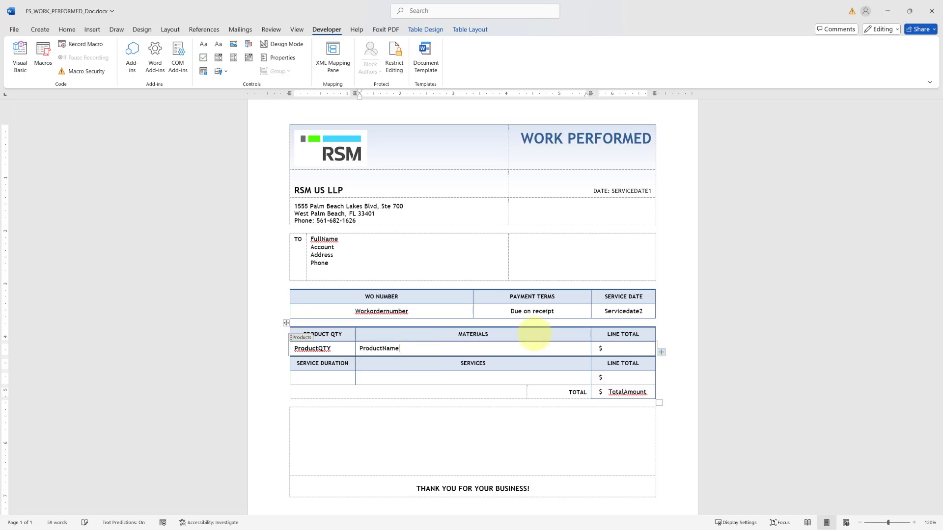
left_click(616, 348)
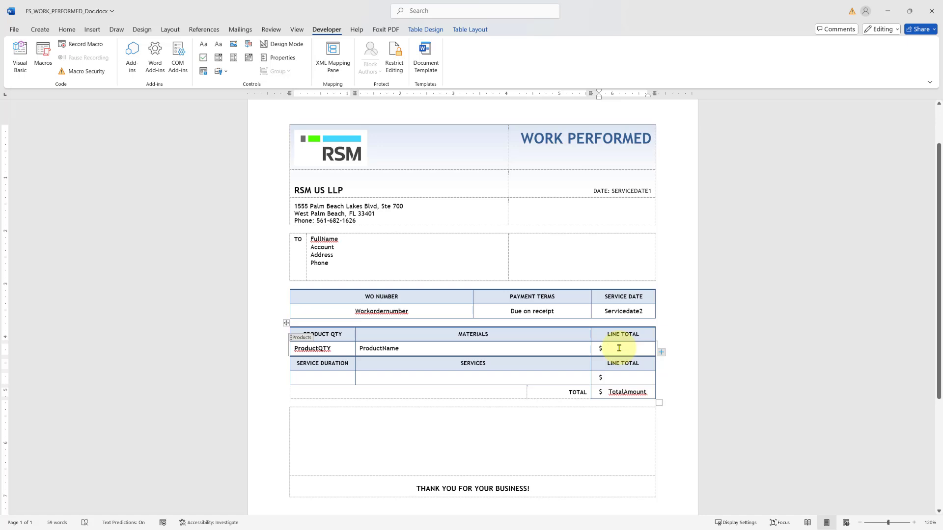
type("ProdAmount")
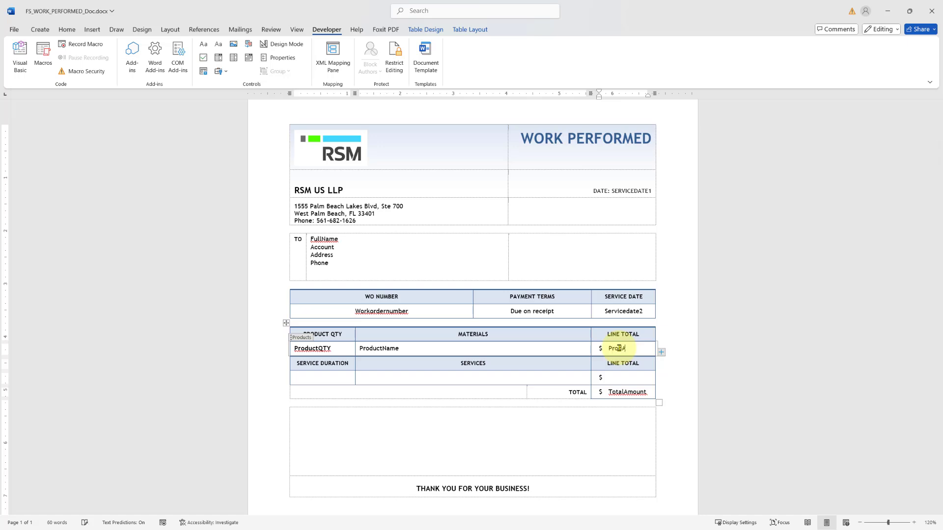
Step: Fill the services row with the placeholders ServiceDuration, ServiceName and, after the dollar sign, SvcAmount
left_click(317, 380)
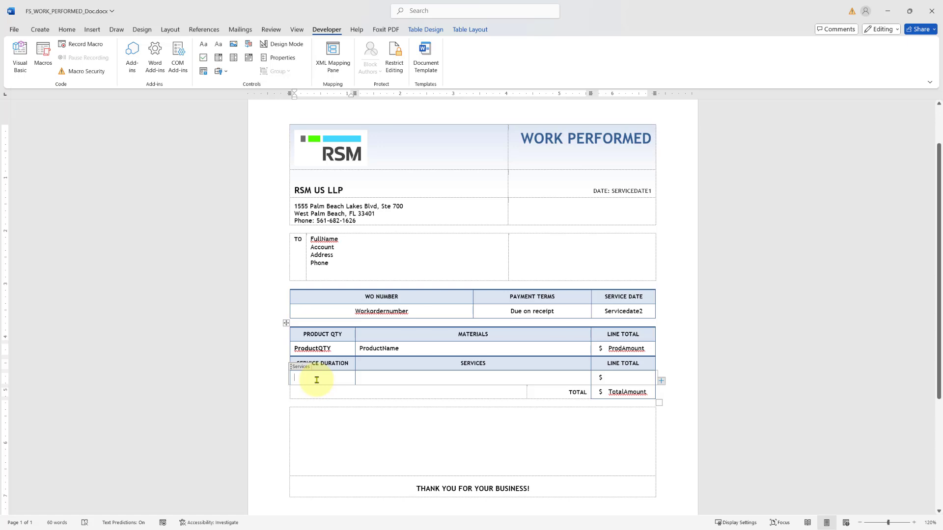
type("Service")
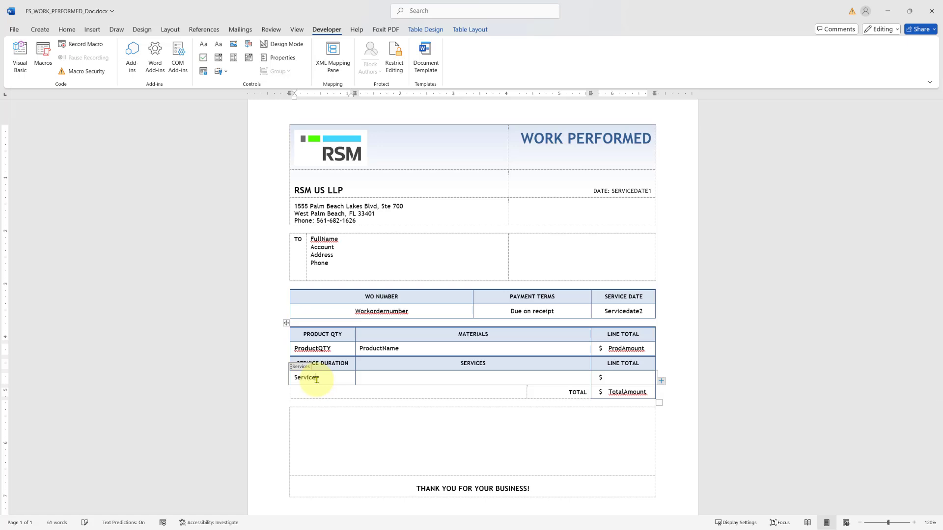
type("Duration")
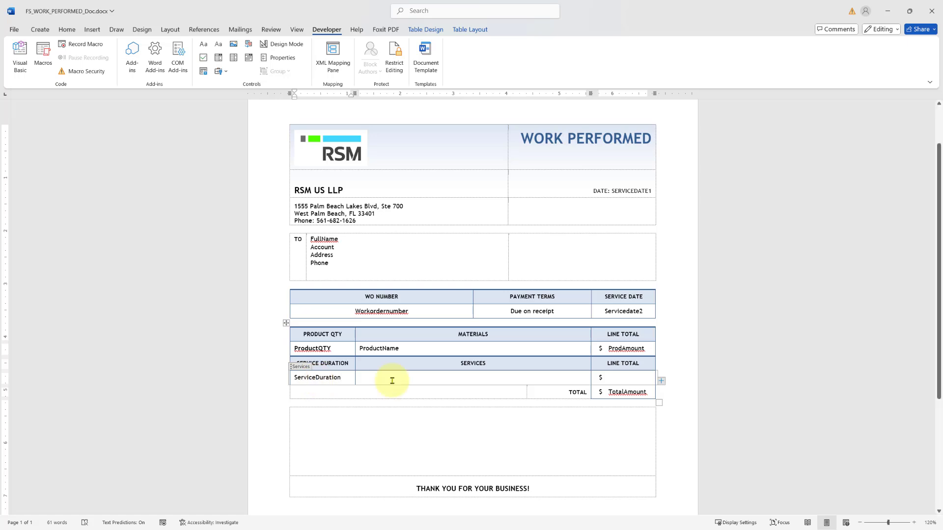
left_click(392, 380)
type("Serv")
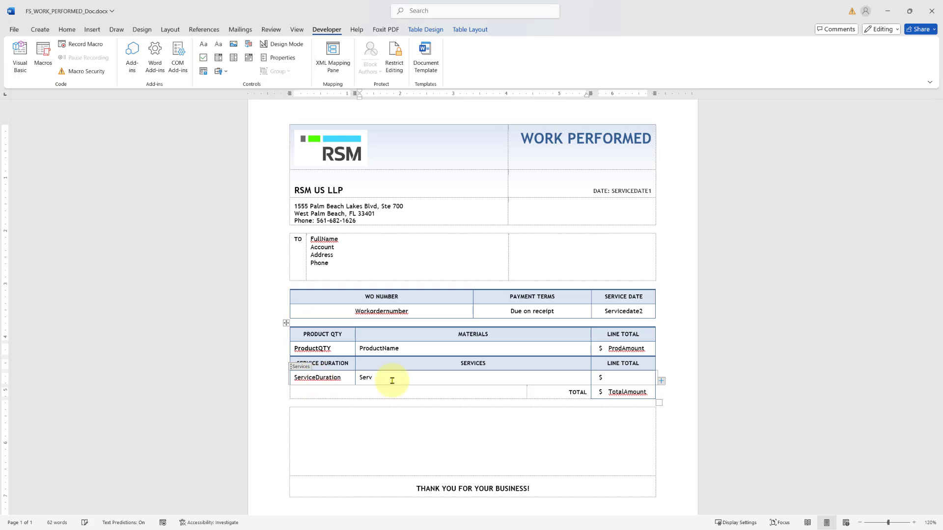
type("iceName")
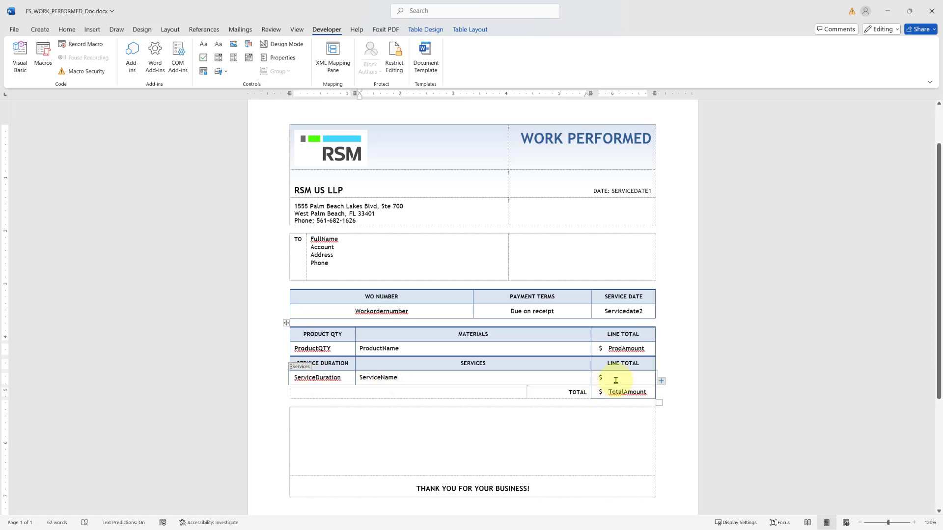
left_click(618, 378)
type("Se")
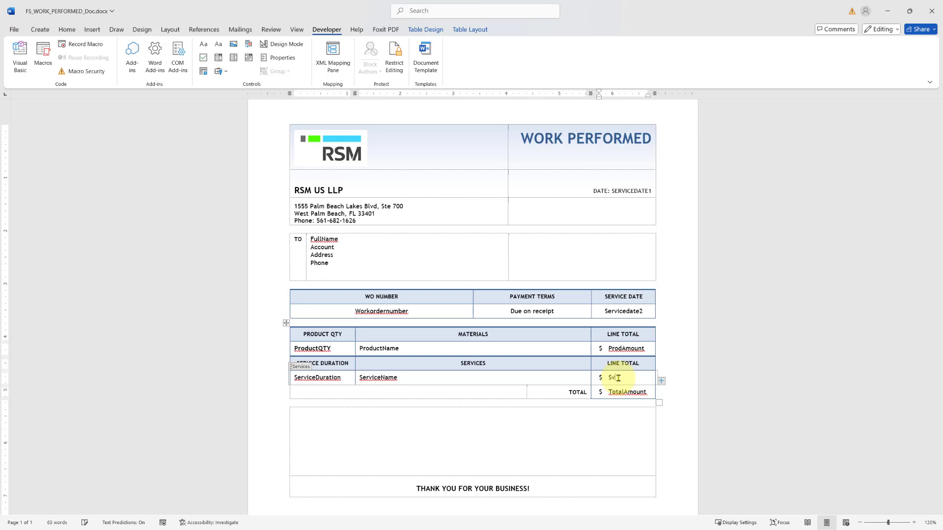
type("cAmount")
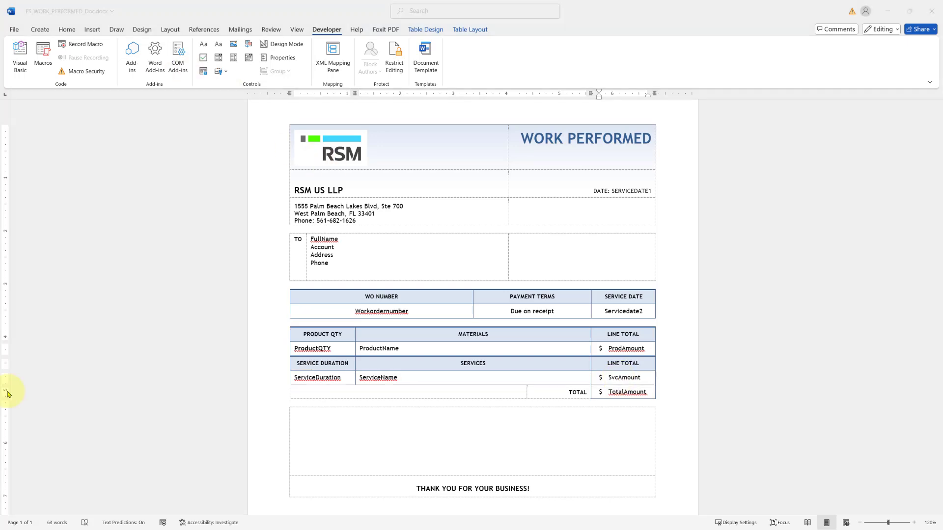
Step: Convert the ProductQTY placeholder in the materials row into a plain text content control titled ProductQTY
left_click(309, 350)
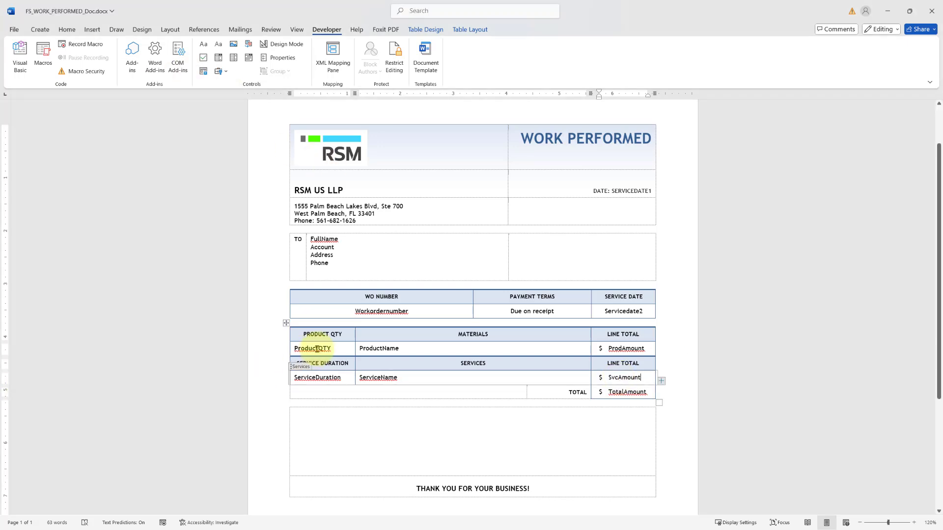
double_click(314, 349)
key("ctrl+c")
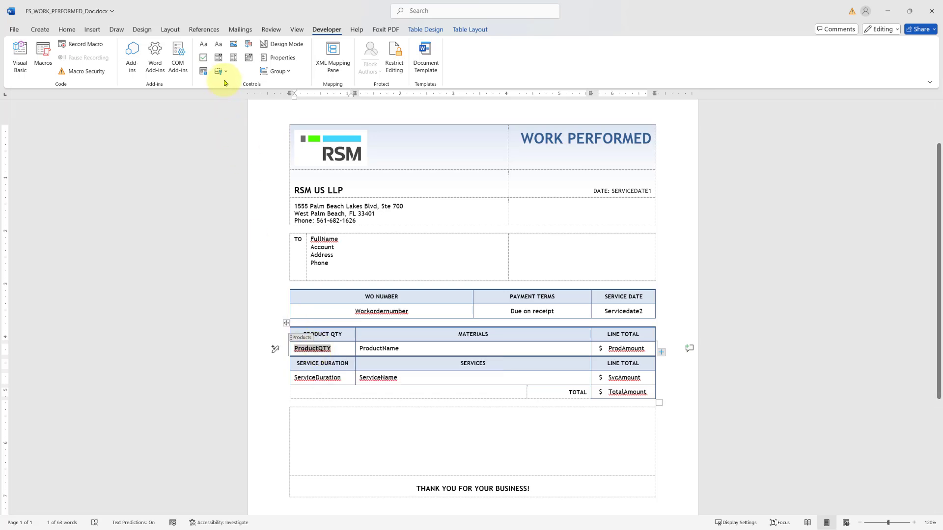
left_click(281, 58)
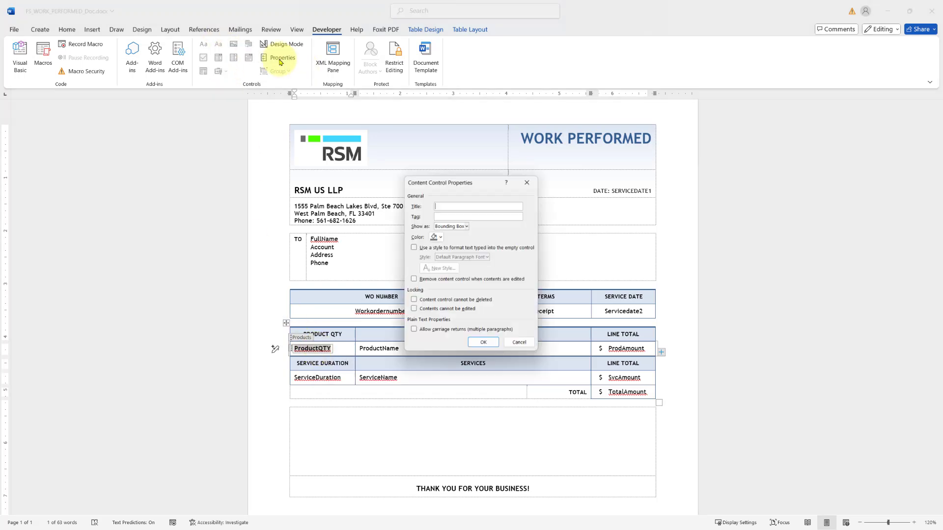
key("ctrl+v")
left_click(483, 344)
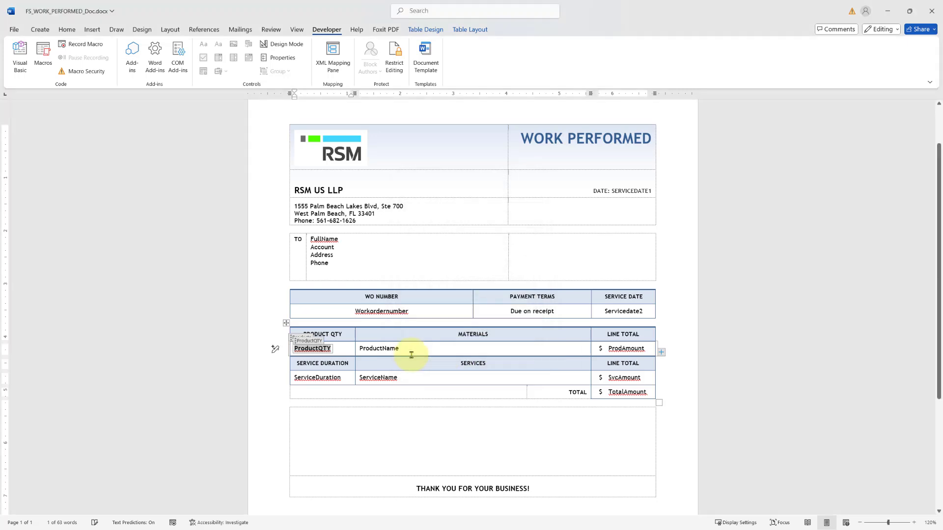
Step: Make the ProductName placeholder under MATERIALS a plain text content control titled ProductName
double_click(379, 347)
key("ctrl+c")
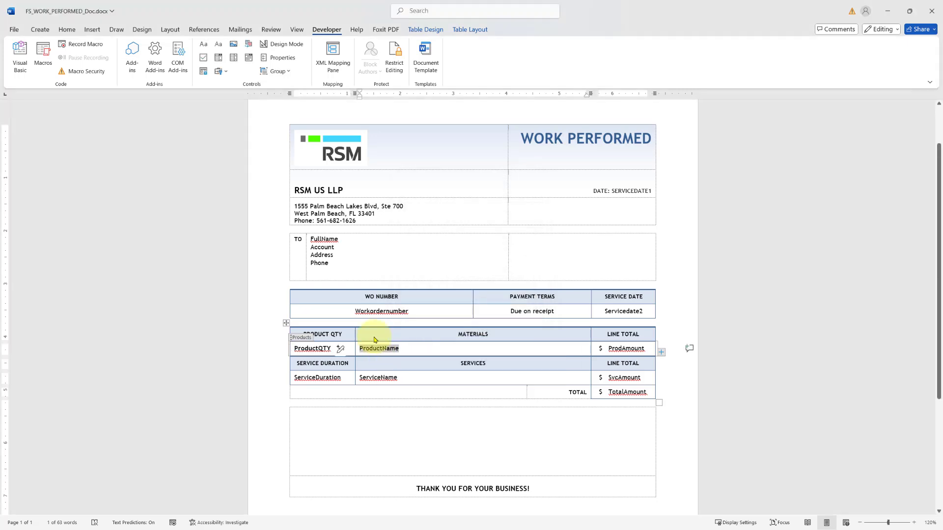
left_click(285, 58)
key("ctrl+v")
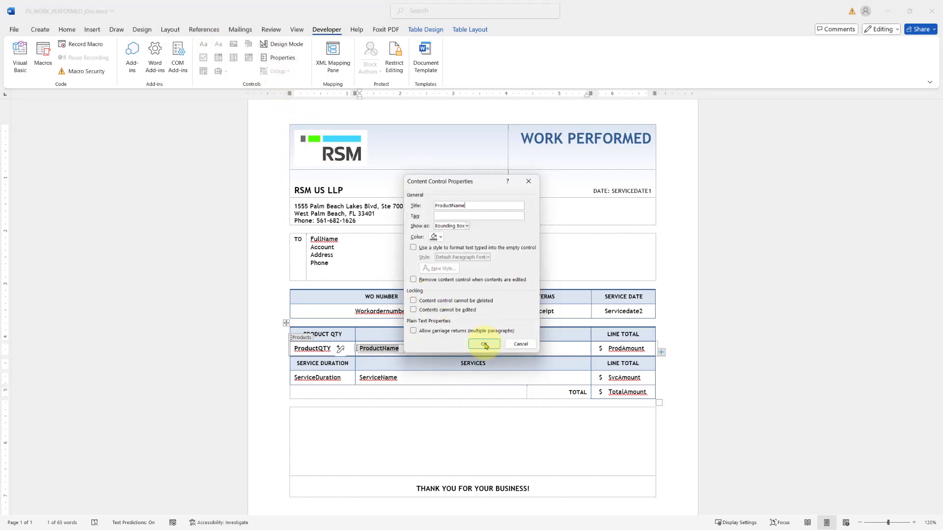
left_click(483, 345)
Step: Turn the ProdAmount placeholder in the materials row's line total into a plain text content control titled ProdAmount
double_click(623, 349)
key("ctrl+c")
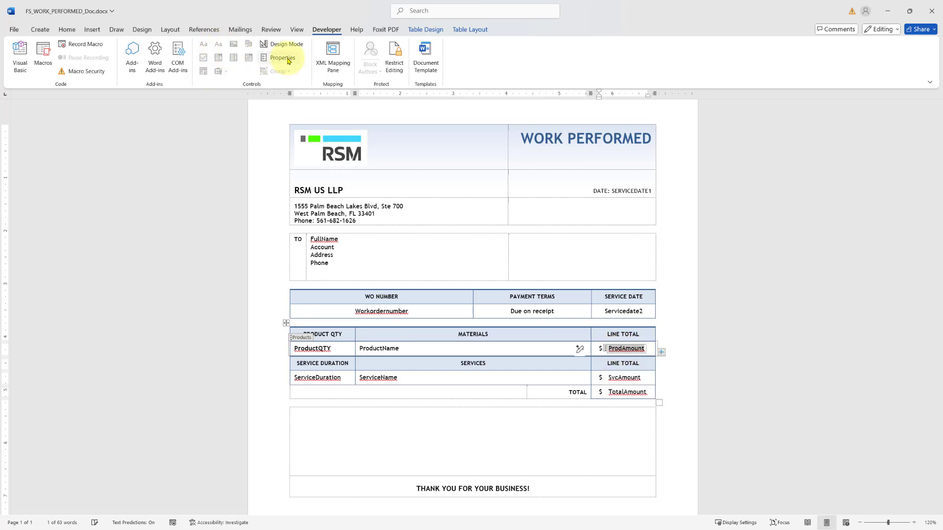
left_click(284, 59)
key("ctrl+v")
left_click(483, 344)
Step: Convert the ServiceDuration placeholder in the services row into a plain text content control titled ServiceDuration
double_click(317, 377)
key("ctrl+c")
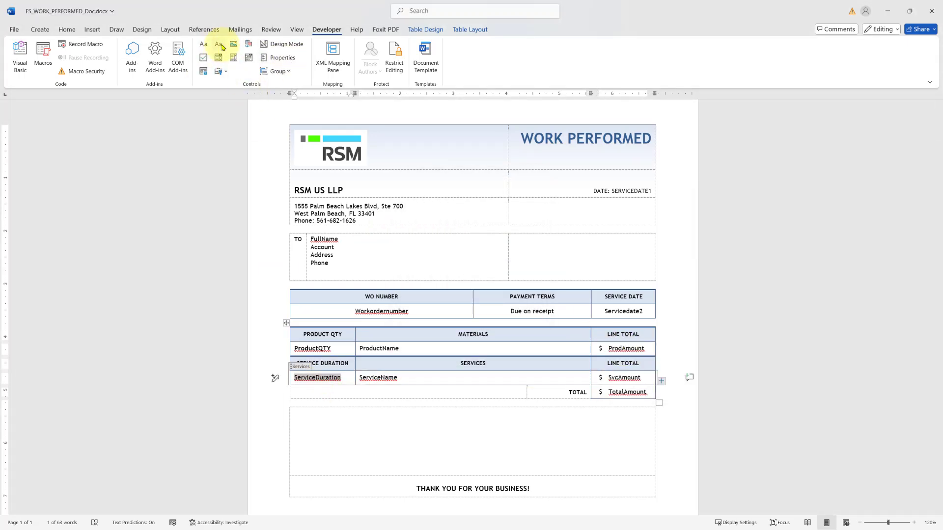
left_click(280, 58)
key("ctrl+v")
left_click(484, 343)
Step: Make the ServiceName placeholder under SERVICES a plain text content control titled ServiceName
double_click(378, 377)
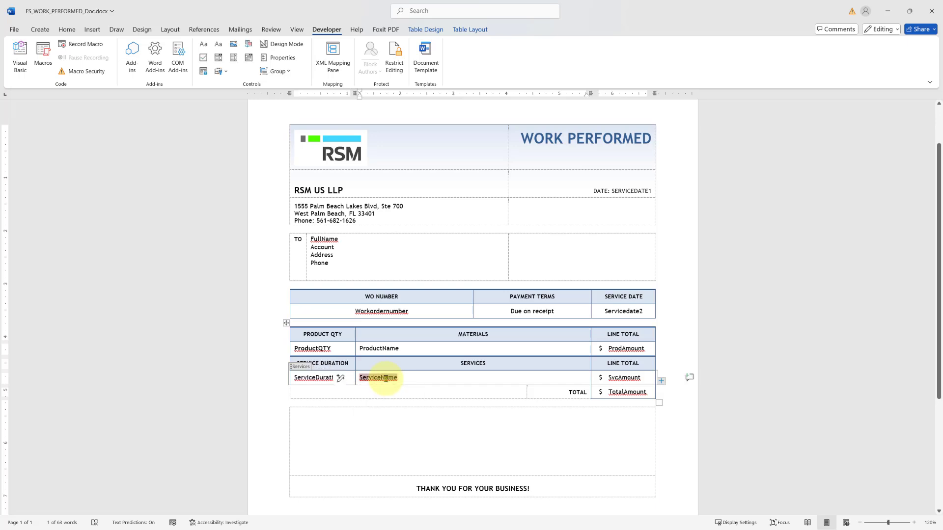
key("ctrl+c")
left_click(277, 58)
key("ctrl+v")
left_click(483, 346)
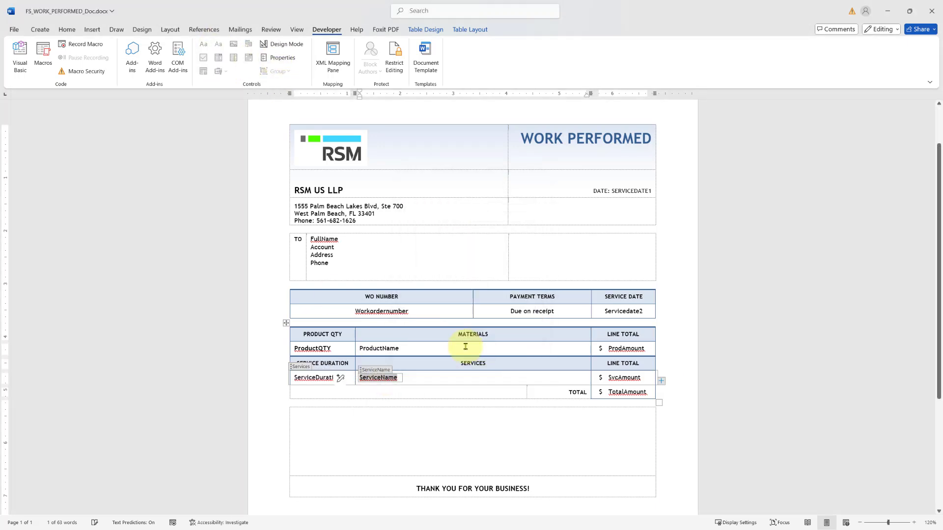
Step: Turn the SvcAmount placeholder in the services row's line total into a plain text content control titled SvcAmount
double_click(623, 377)
key("ctrl+c")
left_click(277, 57)
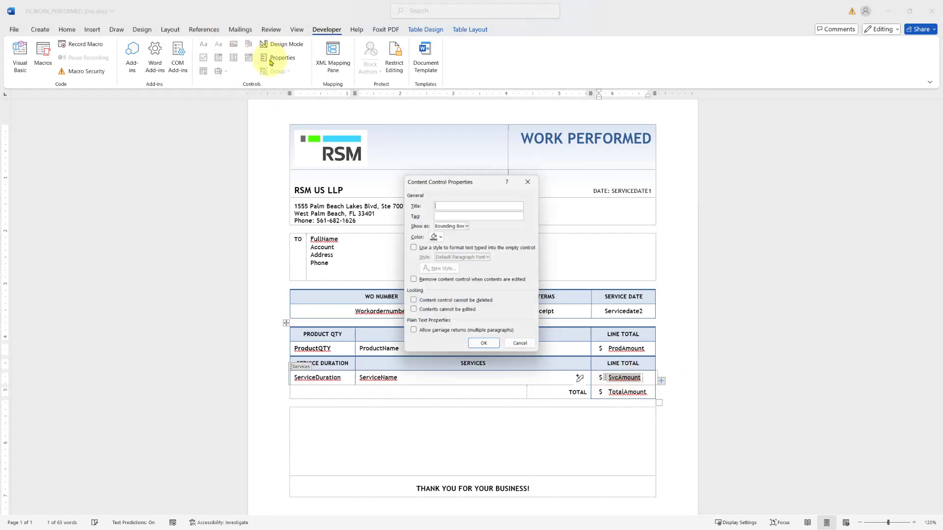
key("ctrl+v")
left_click(484, 344)
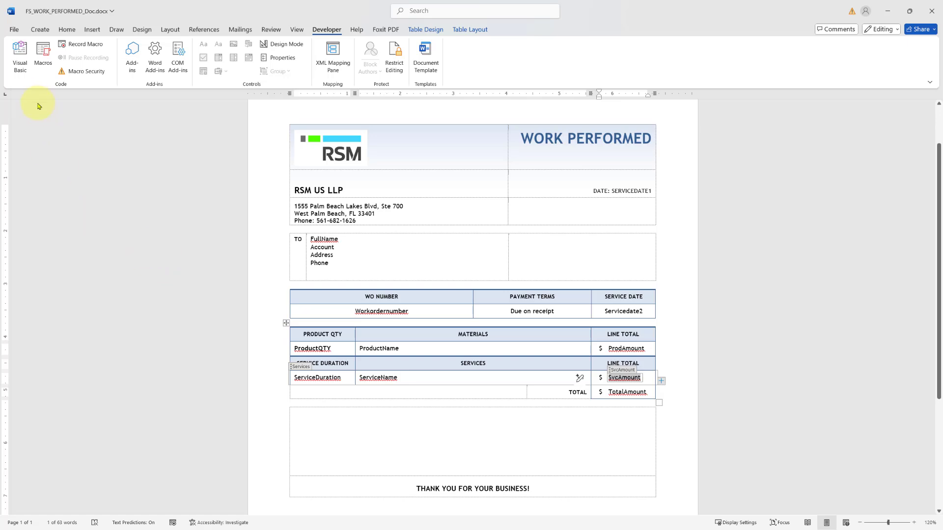
Step: Save the FS_WORK_PERFORMED_Doc.docx template with its content controls
left_click(10, 30)
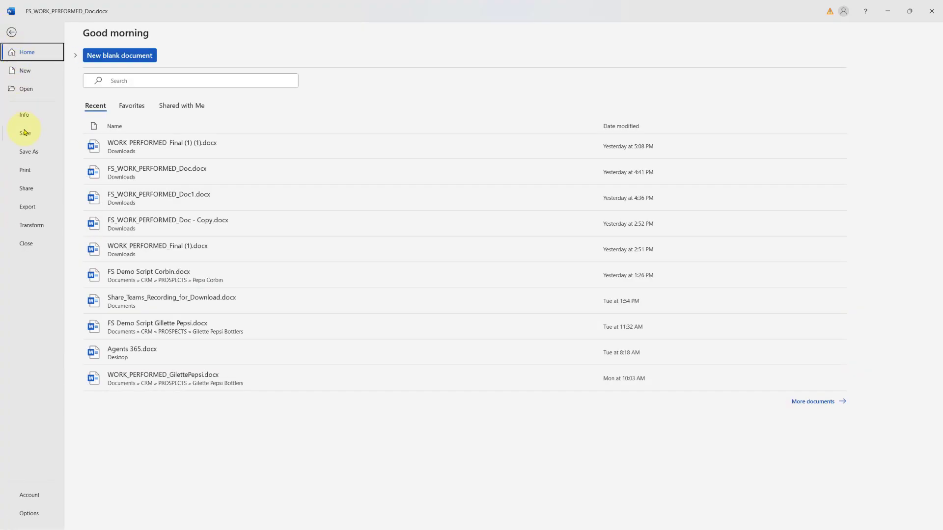
left_click(24, 132)
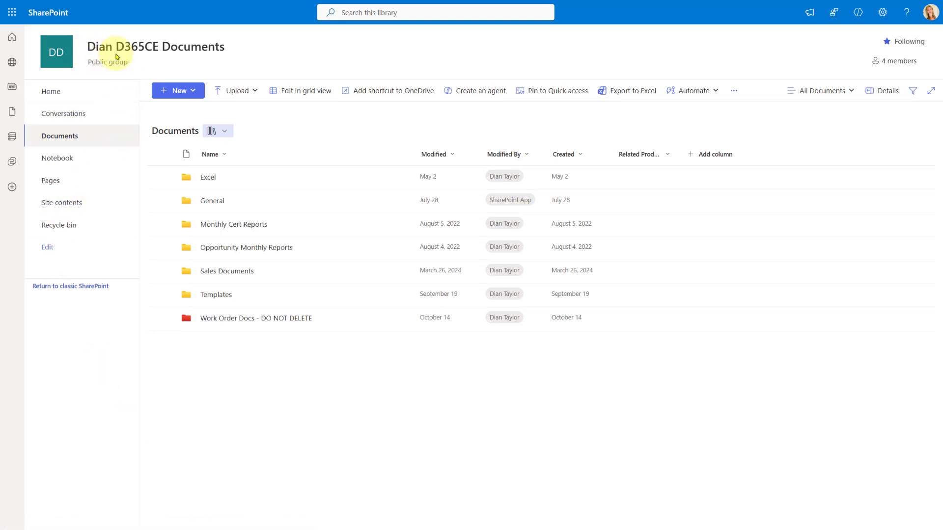
Step: In the SharePoint Documents library, create a red folder named WO Templates and add the saved Word template to it
left_click(189, 91)
left_click(197, 117)
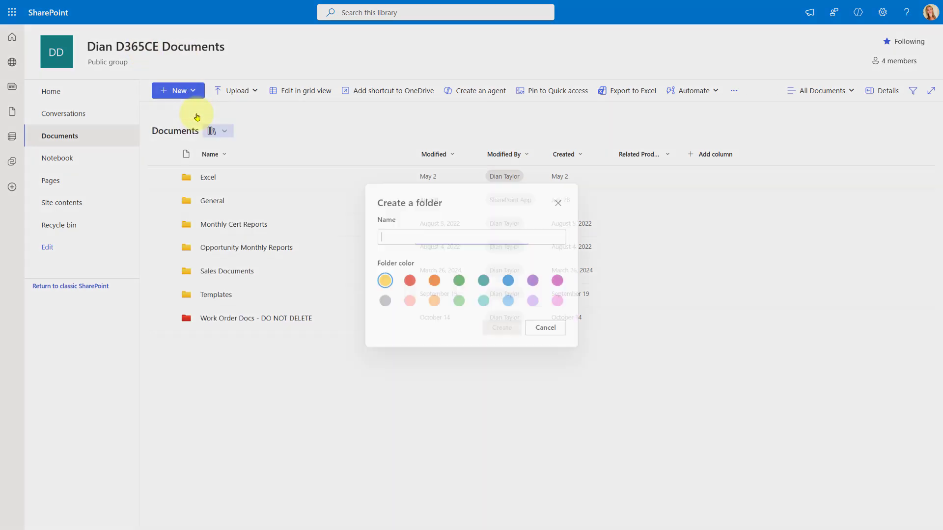
left_click(406, 280)
left_click(394, 234)
type("WO Templates")
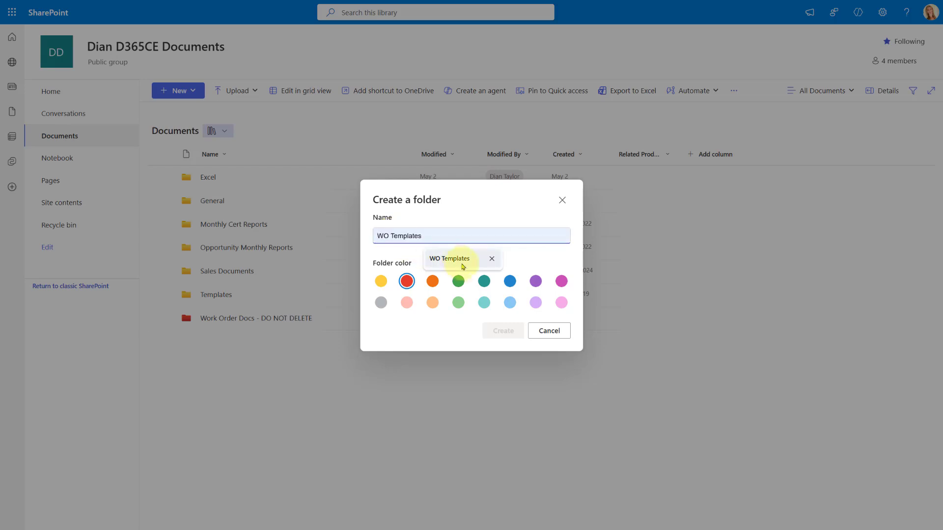
left_click(496, 334)
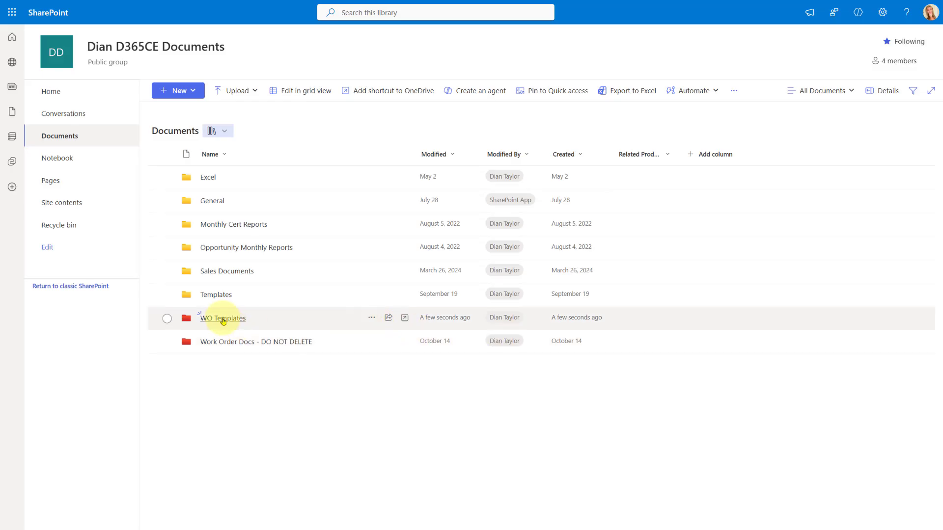
left_click(223, 319)
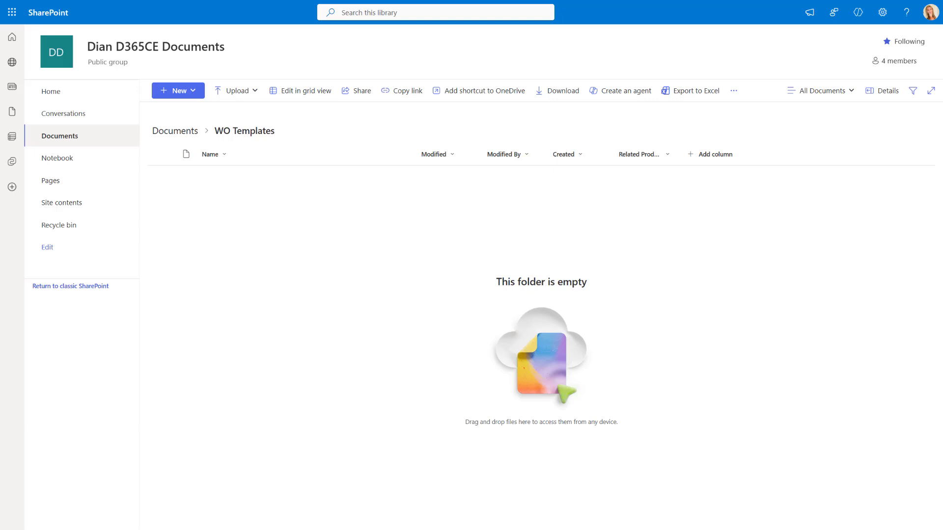
left_click_drag(0, 238, 366, 238)
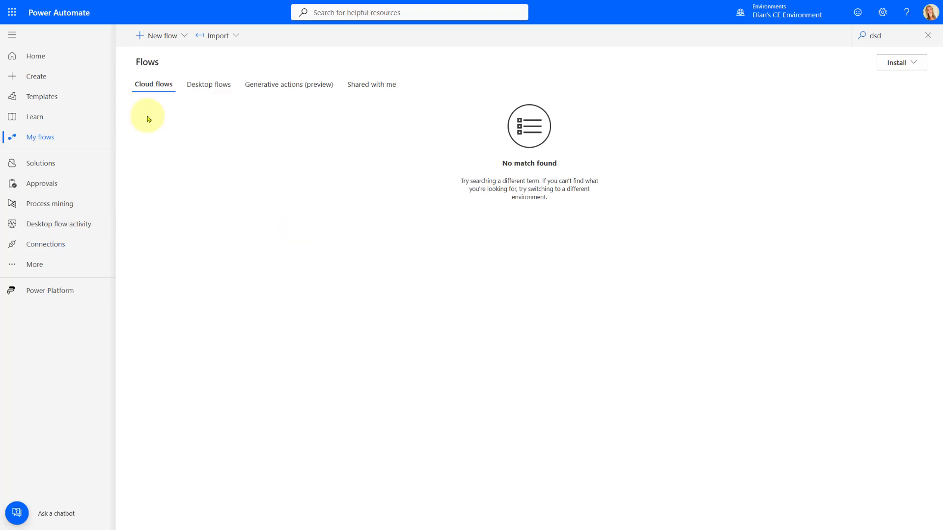
Step: In Power Automate, start a blank automated cloud flow, skipping the trigger choice, and switch to the classic designer without saving
left_click(179, 41)
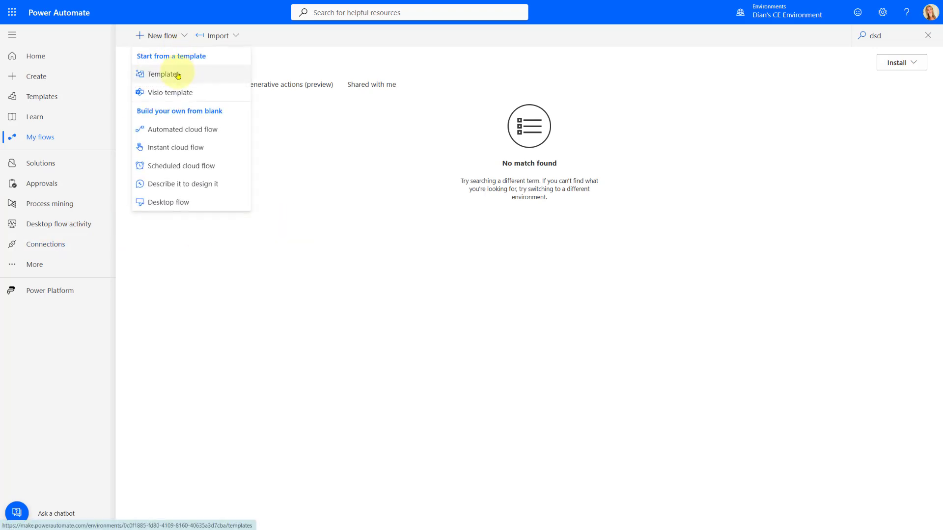
left_click(200, 130)
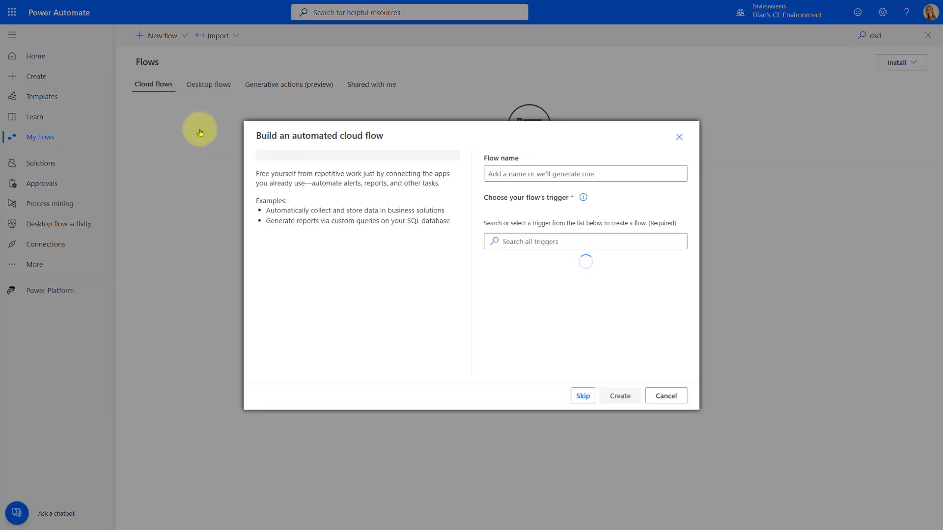
left_click(583, 396)
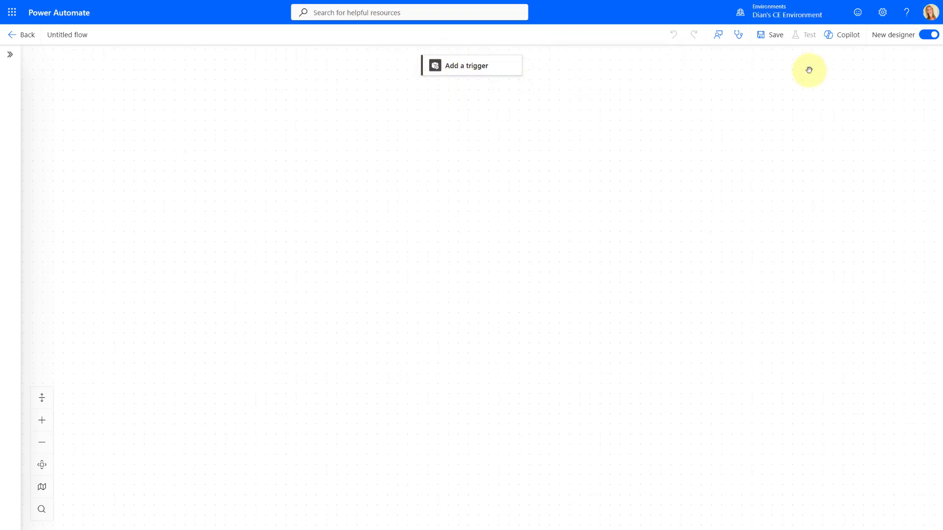
left_click(928, 34)
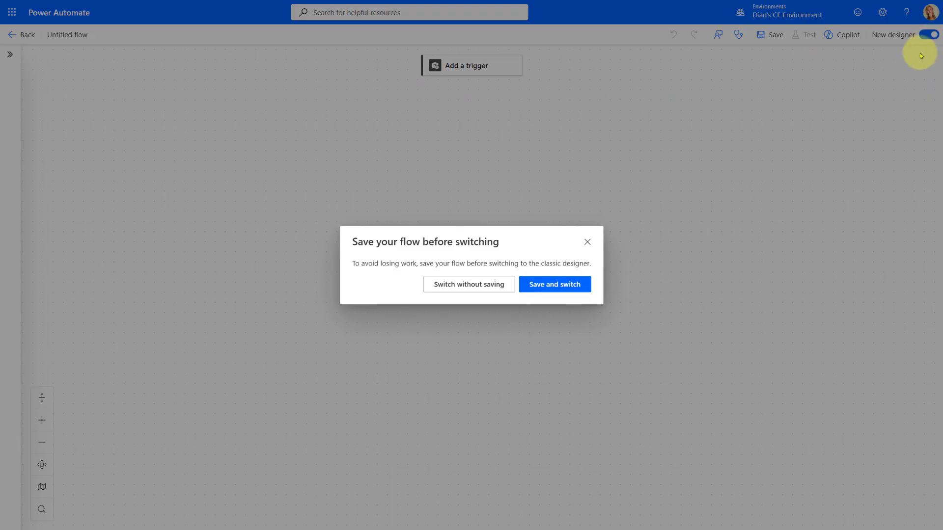
left_click(471, 286)
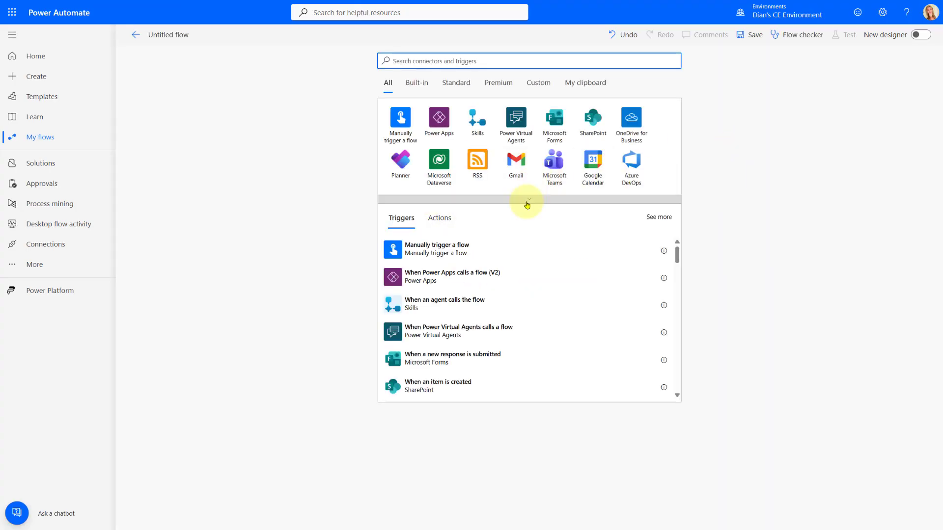
Step: Search for data and use the Microsoft Dataverse trigger "When a row is added, modified or deleted"
left_click(436, 61)
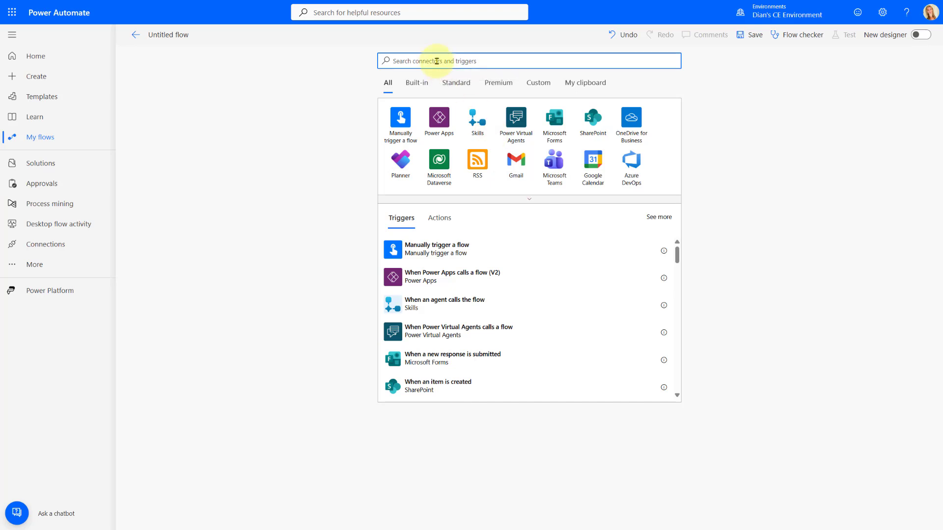
type("data")
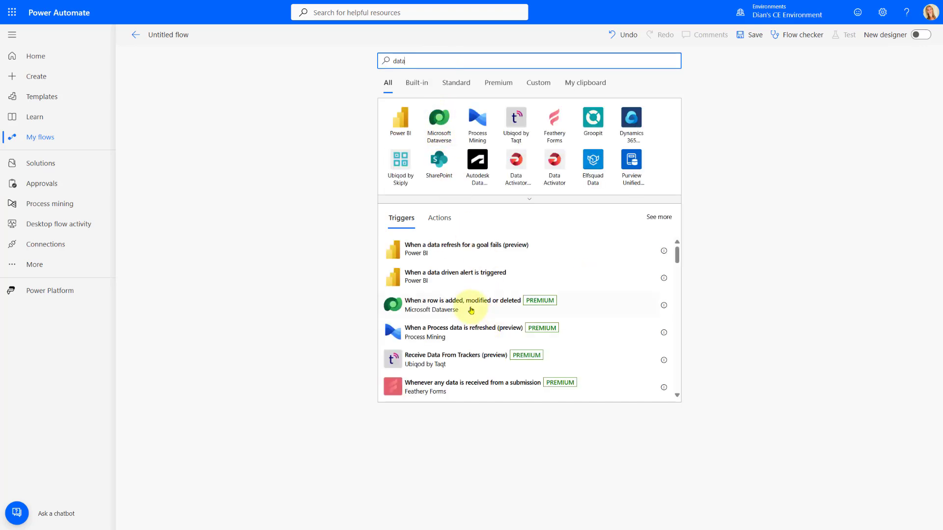
left_click(467, 303)
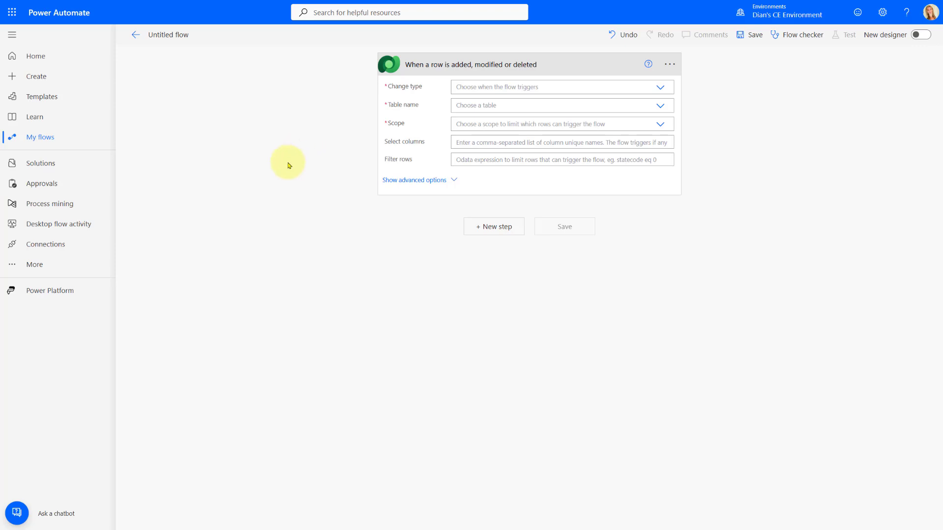
Step: Configure the trigger with change type Modified, table Work Orders and scope Organization
left_click(477, 88)
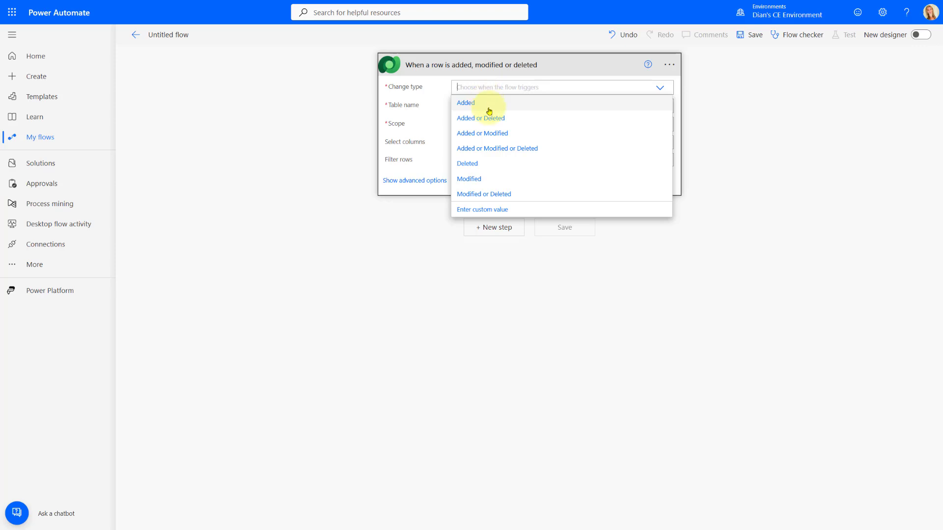
left_click(489, 183)
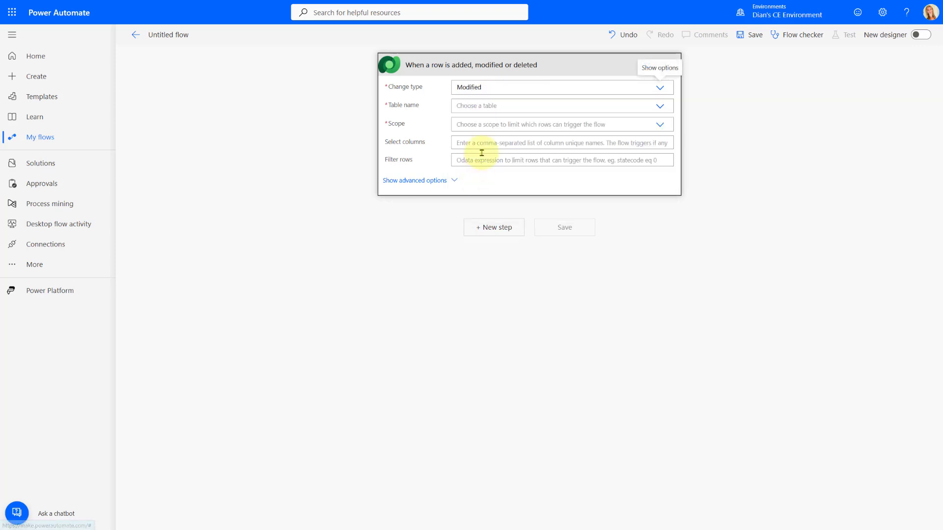
left_click(492, 104)
type("work orders")
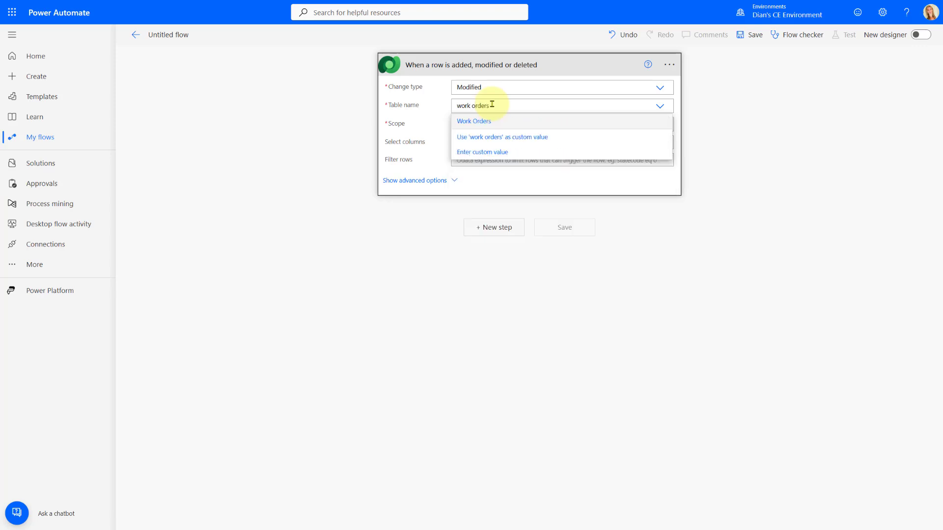
left_click(488, 121)
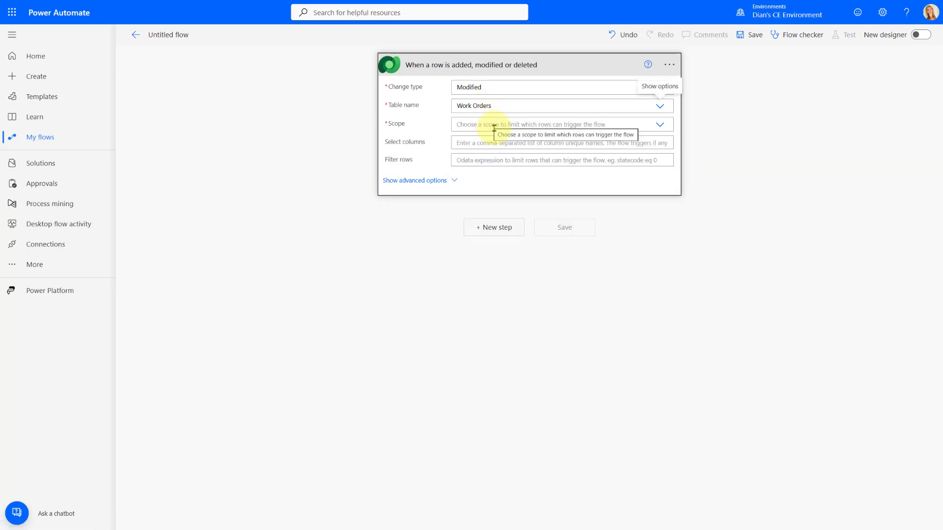
left_click(660, 127)
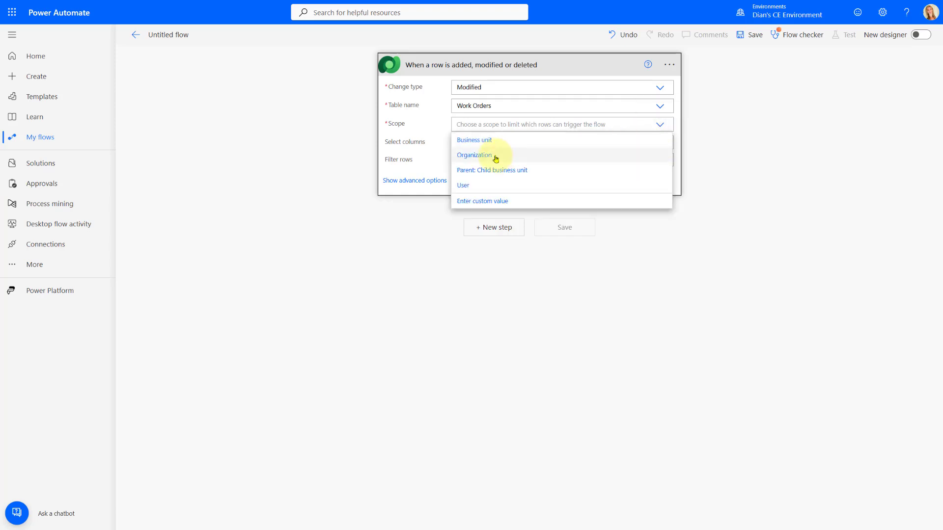
left_click(495, 158)
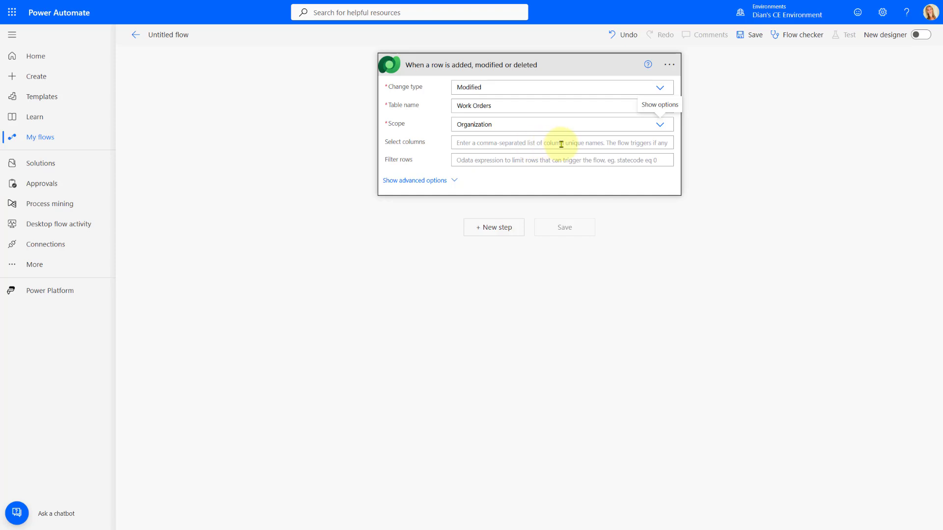
Step: Limit the trigger to the msdyn_systemstatus column and filter rows with msdyn_systemstatus eq 690970003
left_click(472, 142)
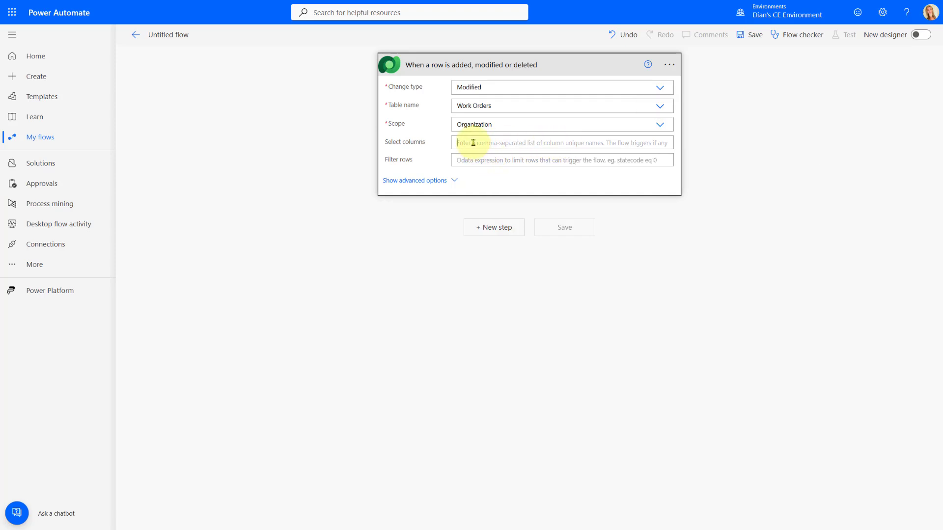
key("ctrl+v")
left_click_drag(515, 143, 665, 141)
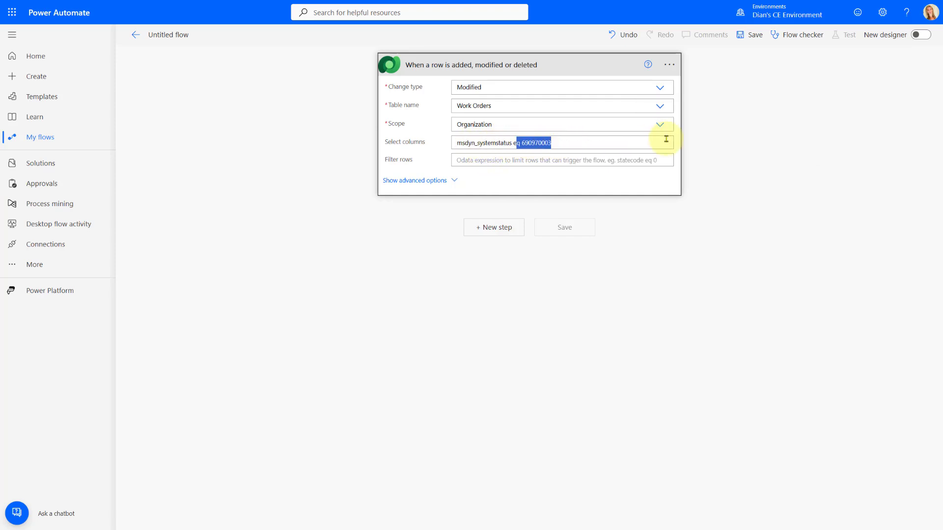
key("BackSpace")
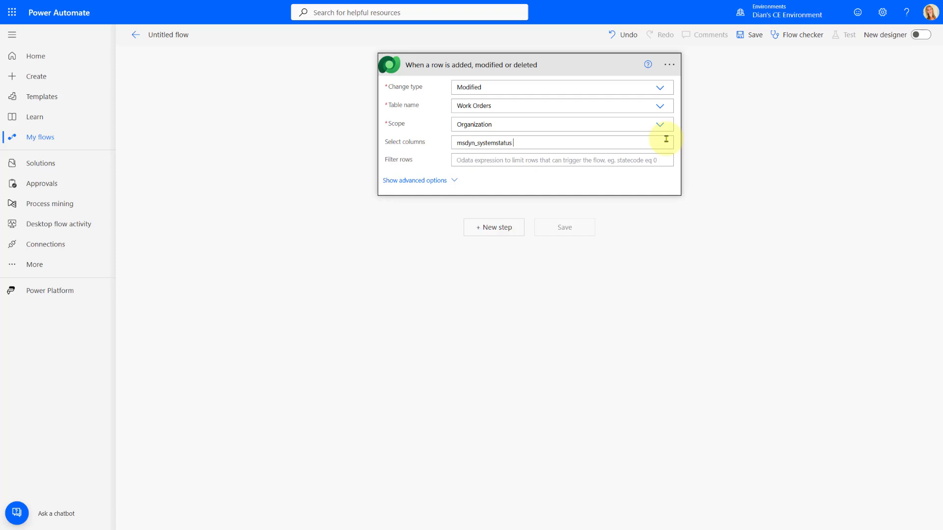
left_click(471, 160)
key("ctrl+v")
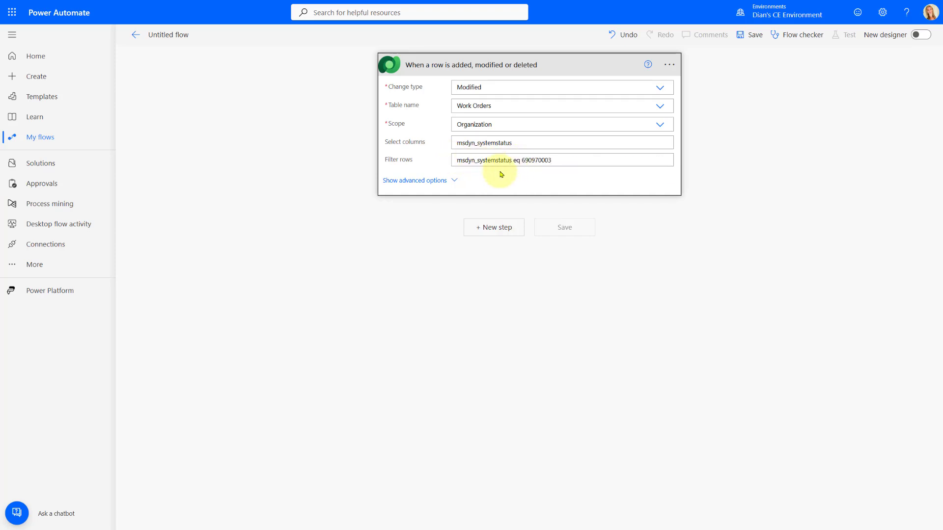
left_click_drag(522, 160, 555, 160)
left_click(586, 194)
Step: Add a Microsoft Dataverse "Get a row by ID" action after the trigger
left_click(493, 228)
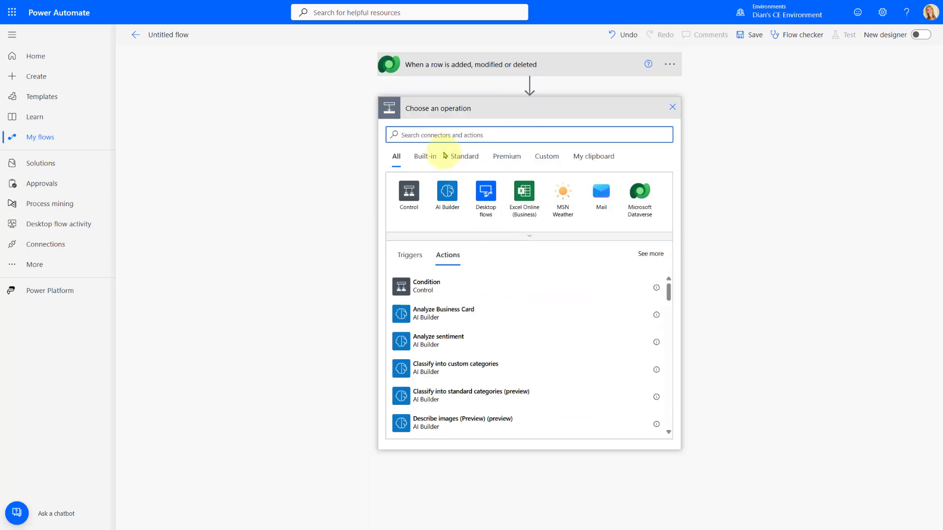
left_click(439, 133)
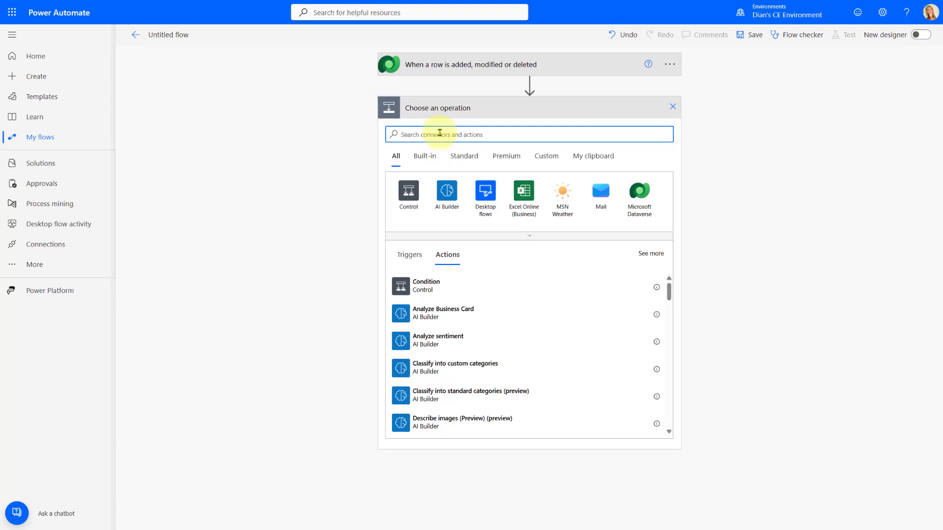
type("get a row")
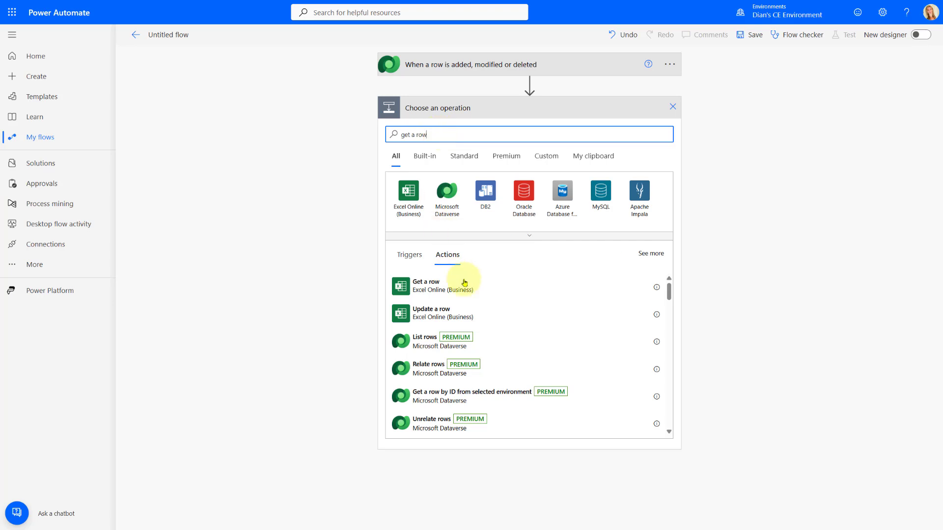
scroll(491, 327, "down", 3)
left_click(437, 392)
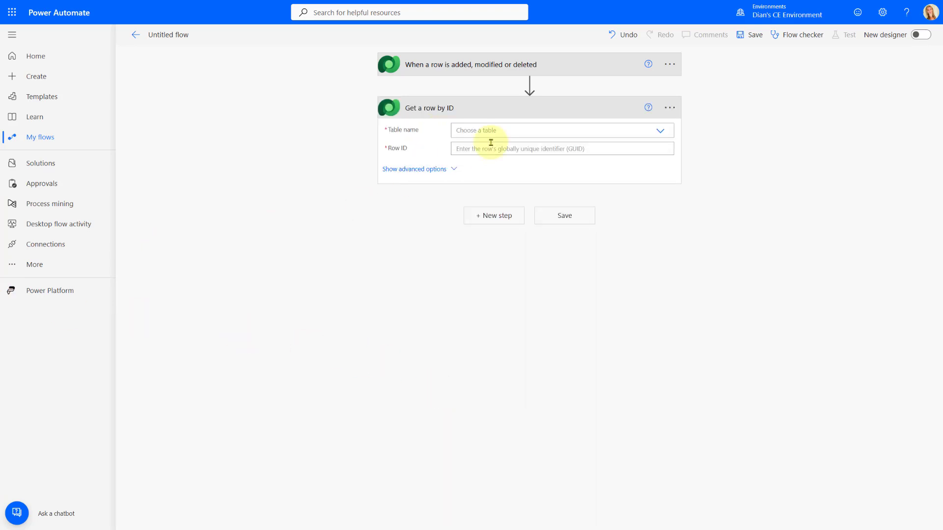
Step: Set the action's table to Accounts and its row ID to the trigger's Billing Account (Value)
left_click(484, 132)
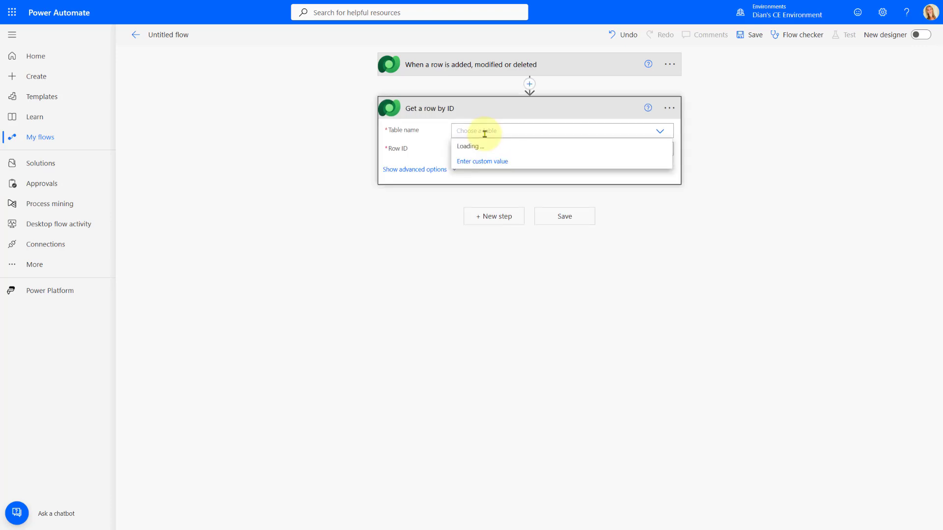
type("accounts")
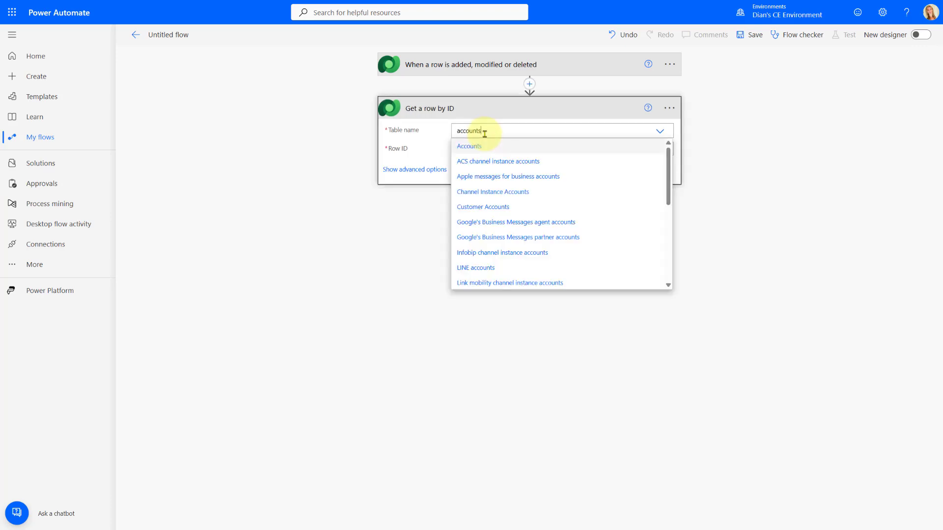
left_click(487, 147)
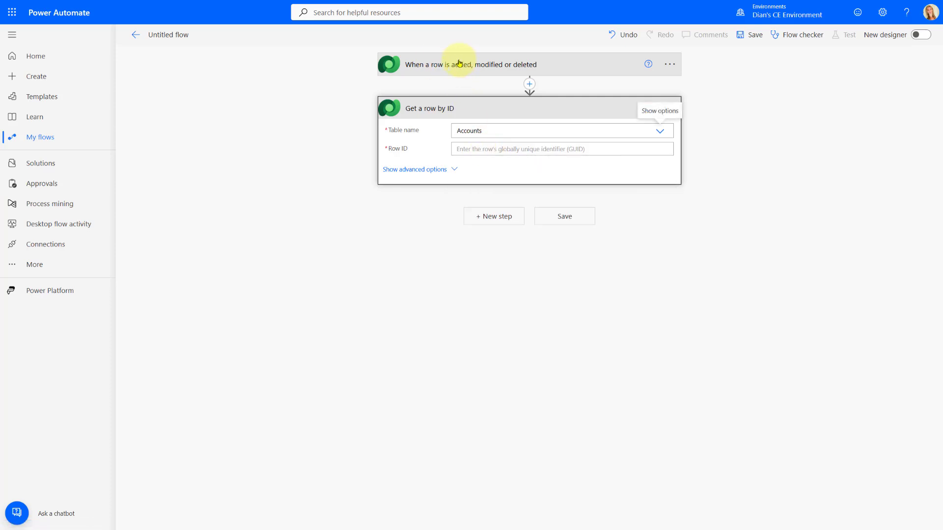
left_click(501, 153)
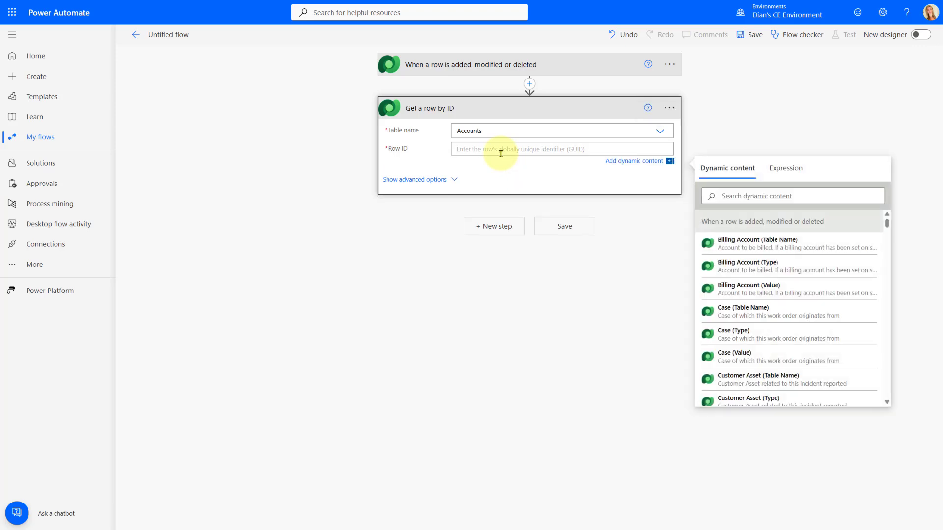
left_click(760, 197)
type("billing")
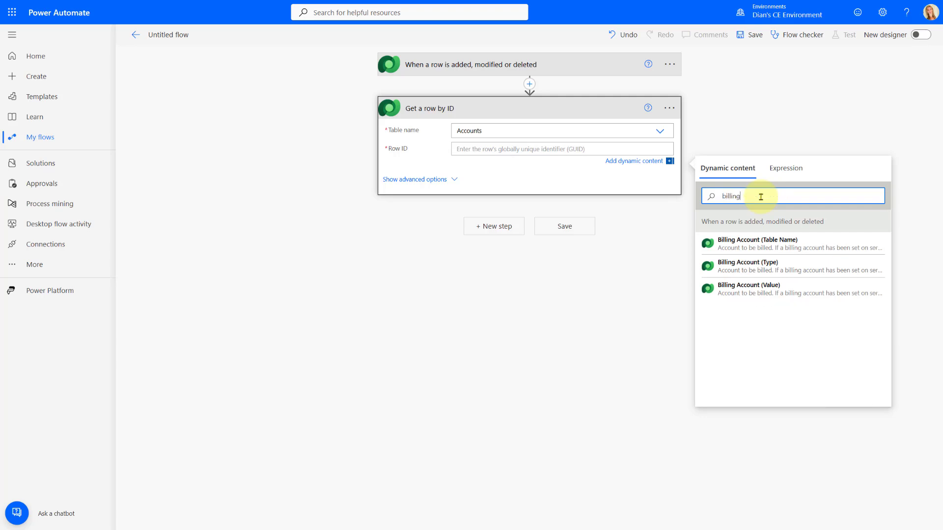
left_click(795, 289)
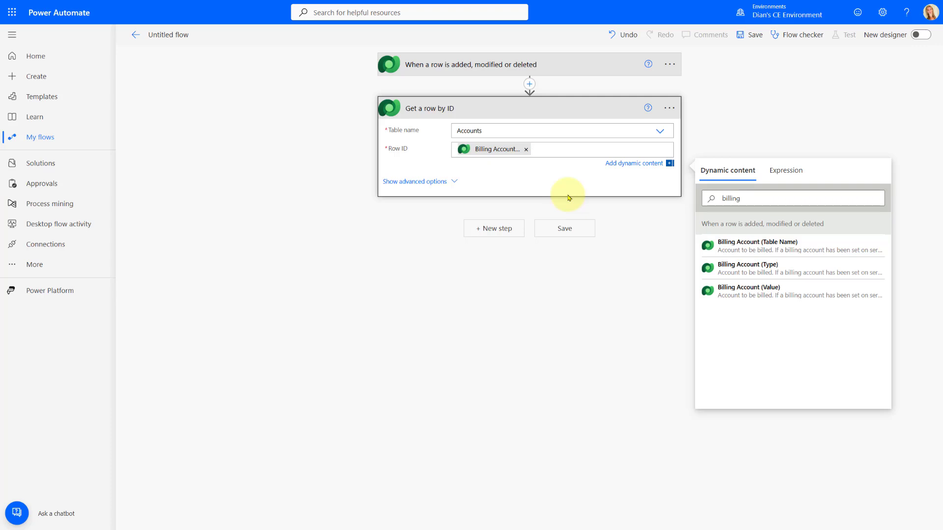
left_click(420, 181)
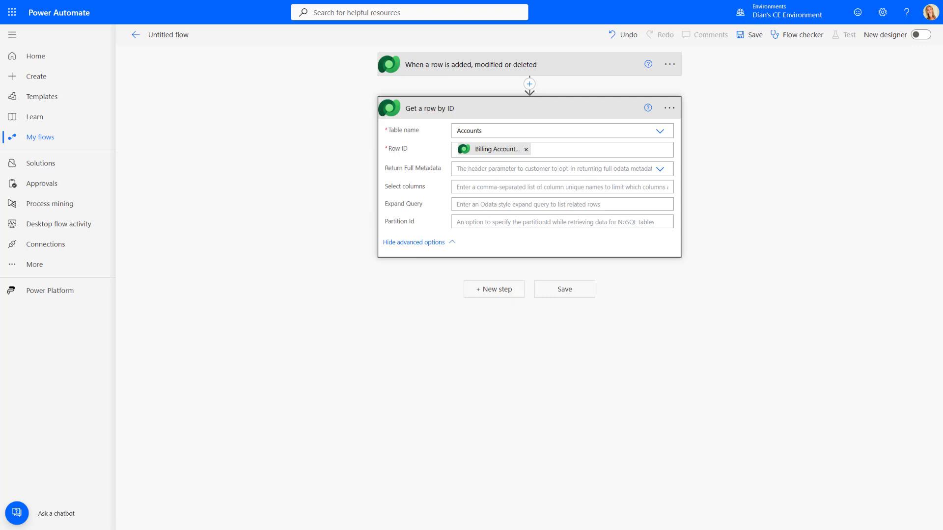
left_click(471, 187)
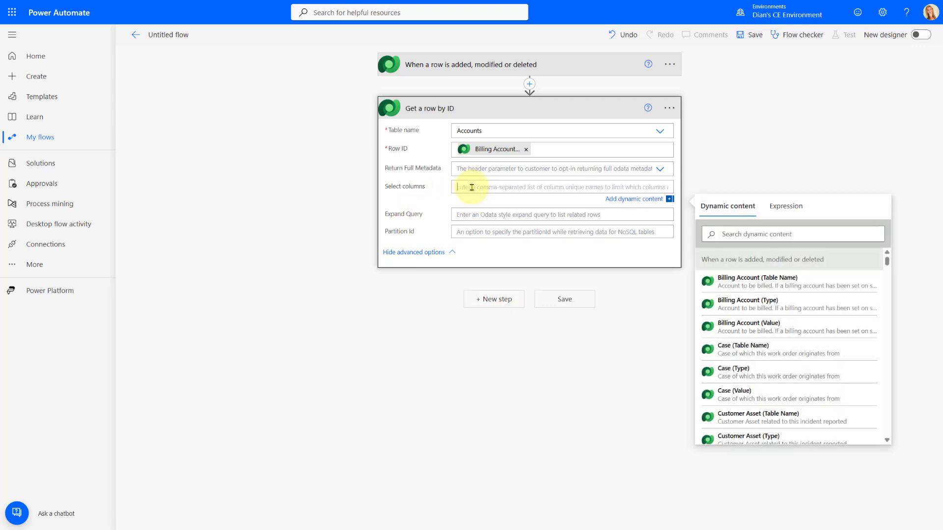
type("msdyn_totalamount, msdyn_completedon")
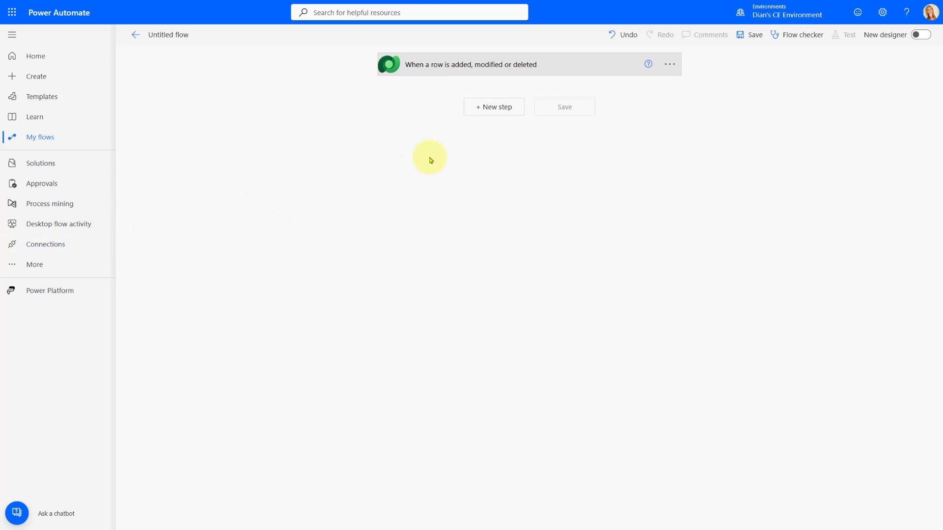
Step: Add a Microsoft Dataverse "Get a row by ID" action below the trigger
left_click(495, 107)
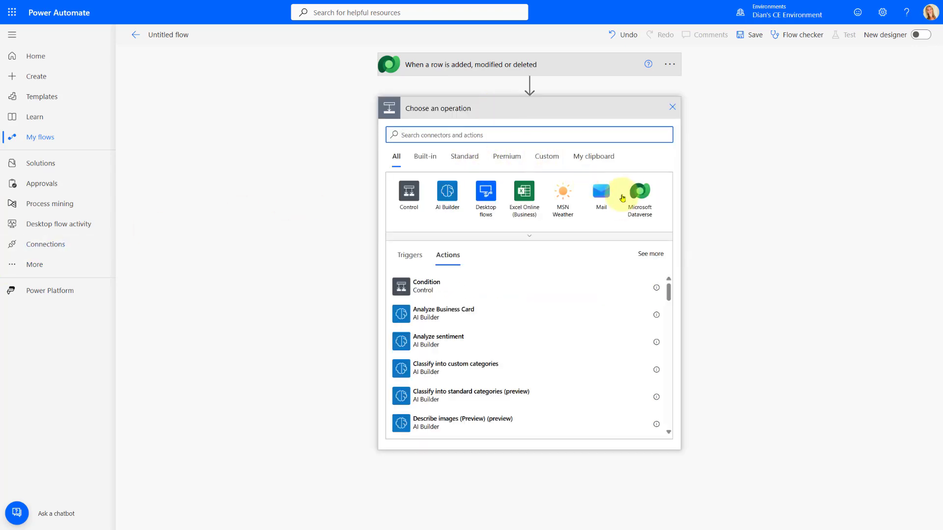
left_click(638, 194)
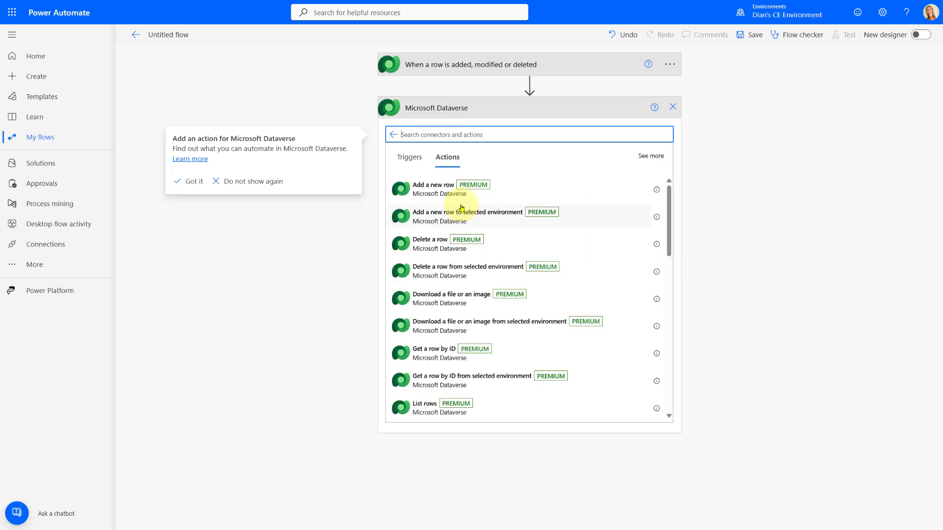
left_click(430, 352)
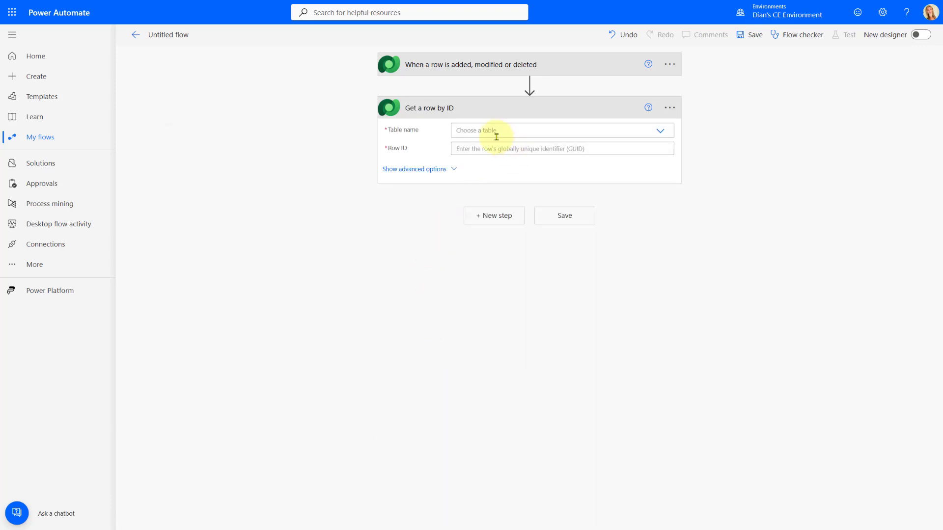
Step: Set the new action's table to Accounts and its row ID to the trigger's Billing Account (Value)
left_click(496, 136)
type("acc")
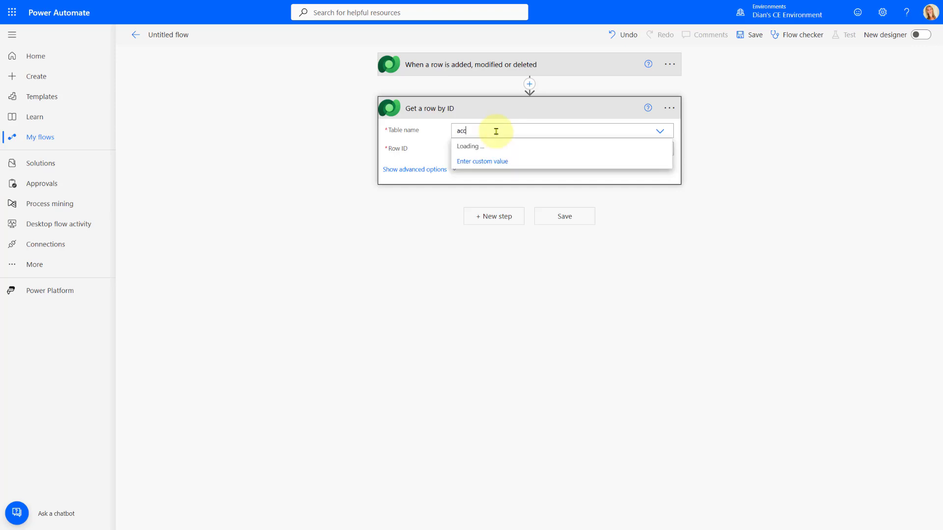
type("ounts")
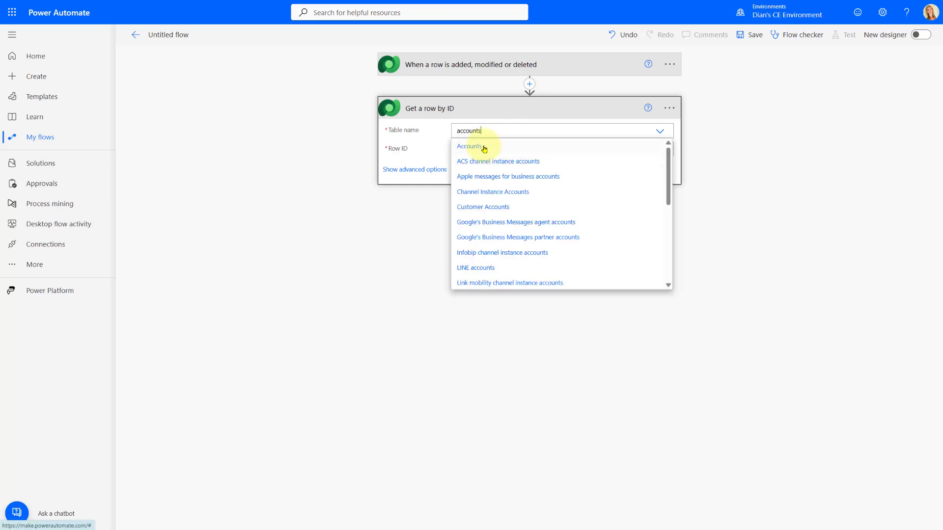
left_click(483, 147)
left_click(488, 149)
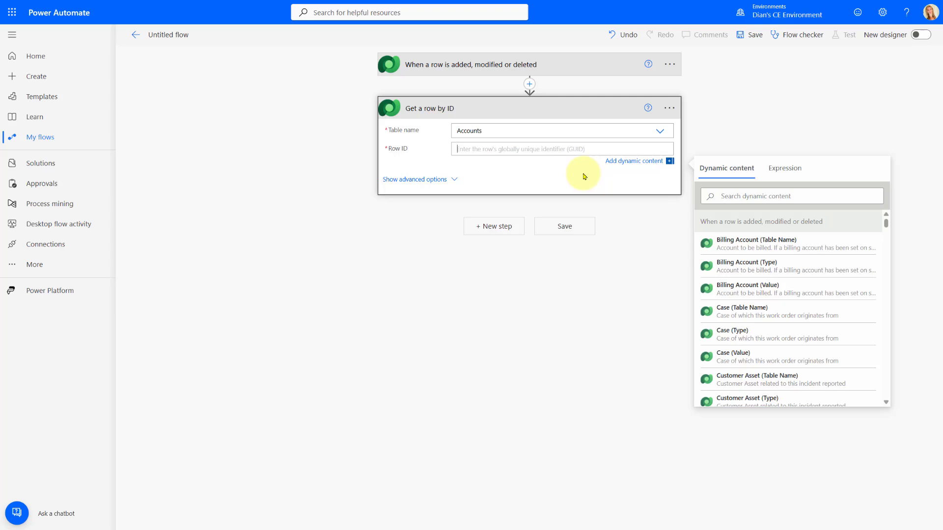
left_click(754, 197)
type("billing")
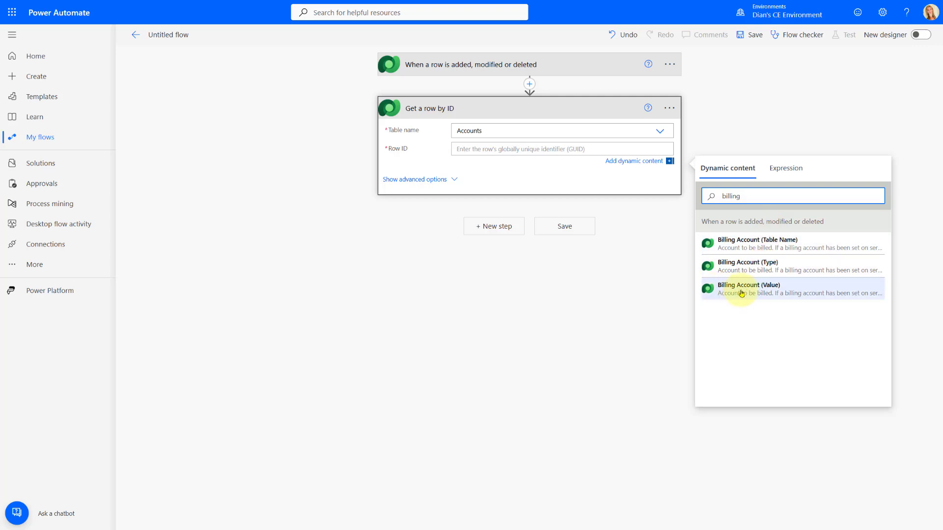
left_click(759, 291)
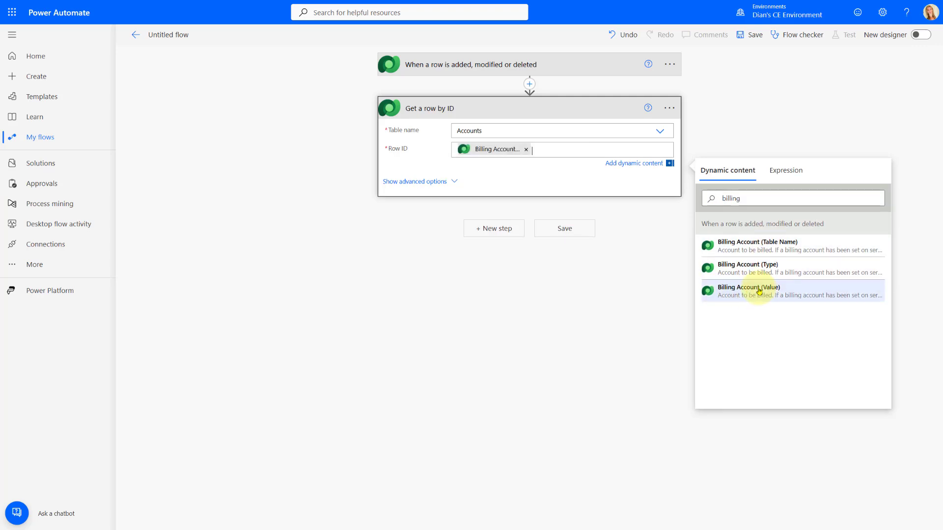
Step: Limit the Accounts action's selected columns to name,address1_composite,telephone1
left_click(417, 180)
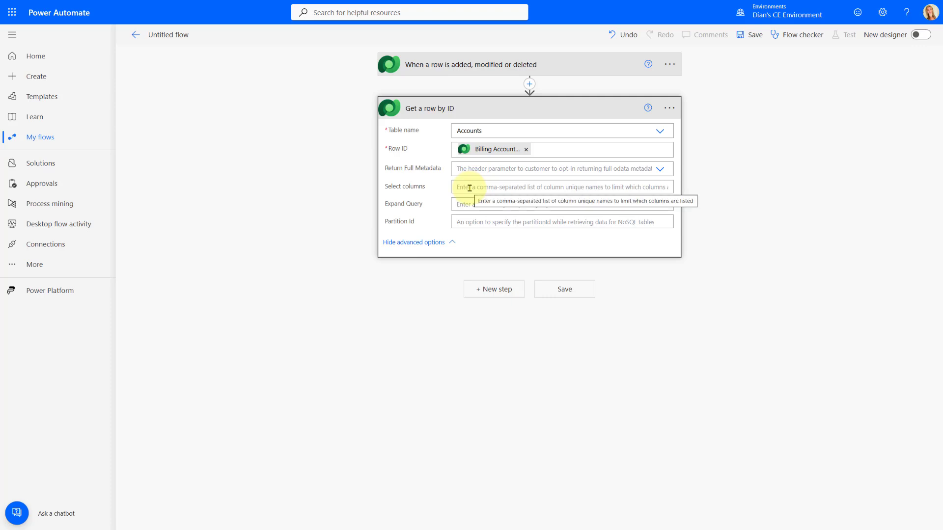
left_click(470, 188)
type("name,address1_composite,telephone1")
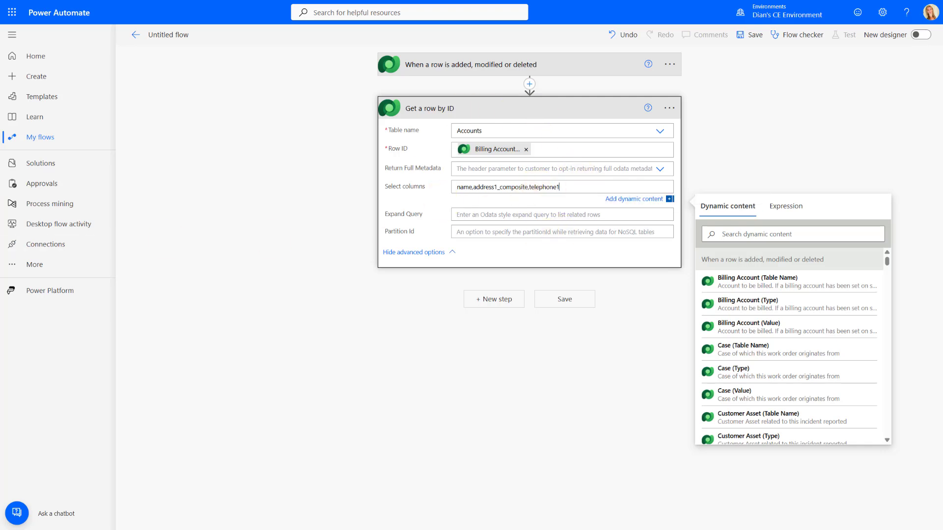
Step: Add a second Microsoft Dataverse "Get a row by ID" action after the Accounts action
left_click(487, 301)
left_click(639, 235)
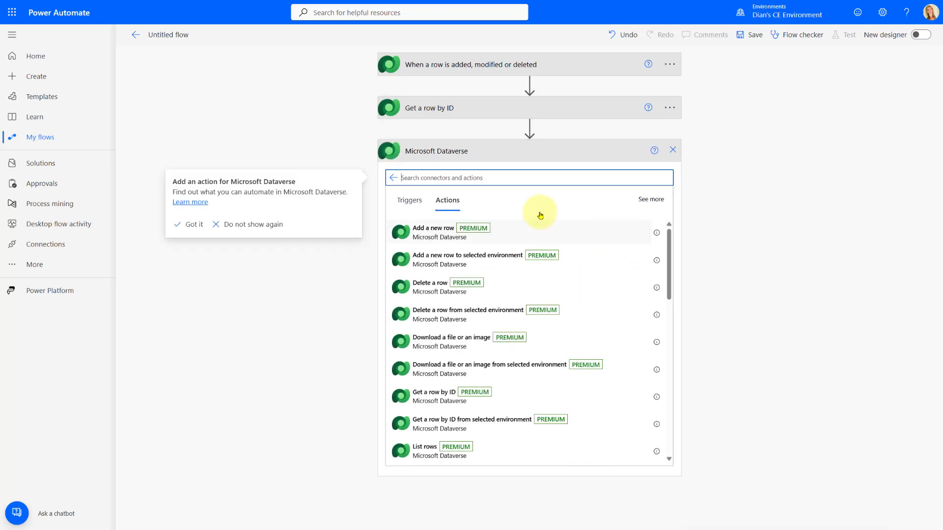
left_click(454, 398)
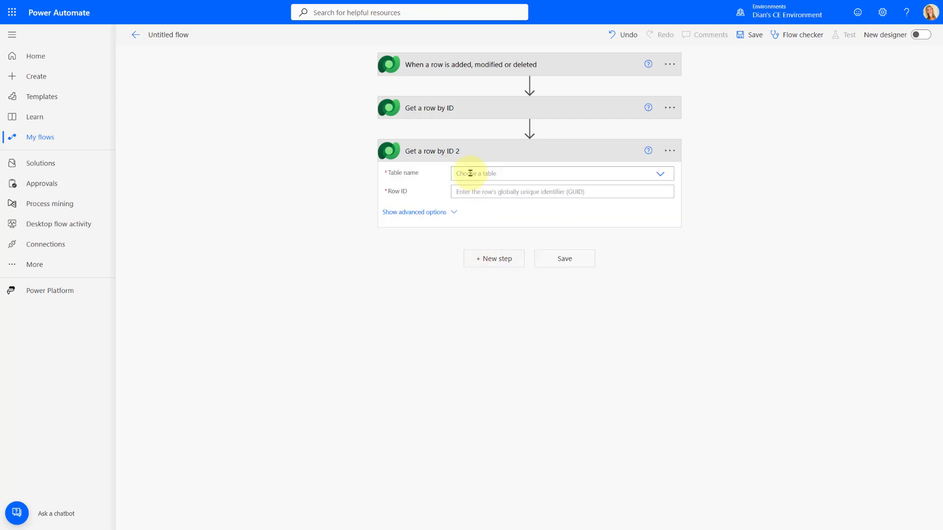
Step: Set the second action's table to Contacts and its row ID to the trigger's Reported By Contact (Value)
left_click(469, 173)
type("contact")
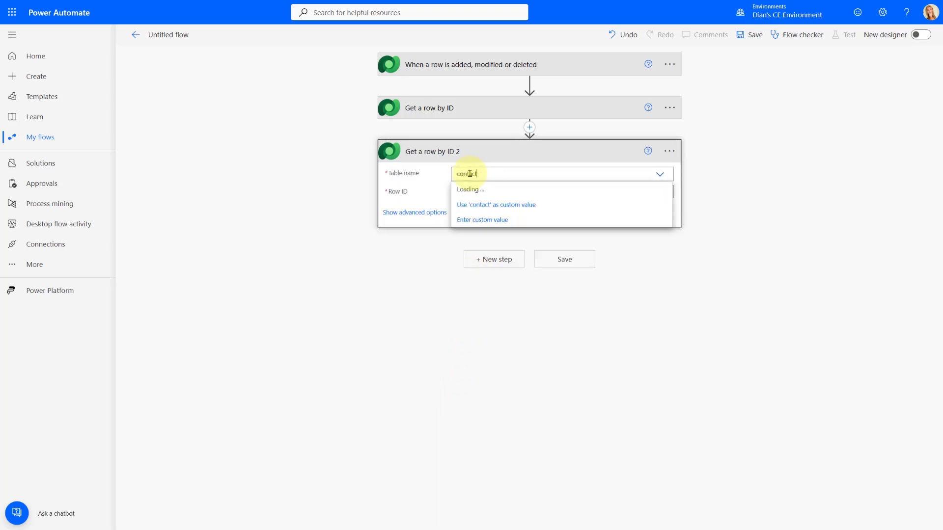
type("s")
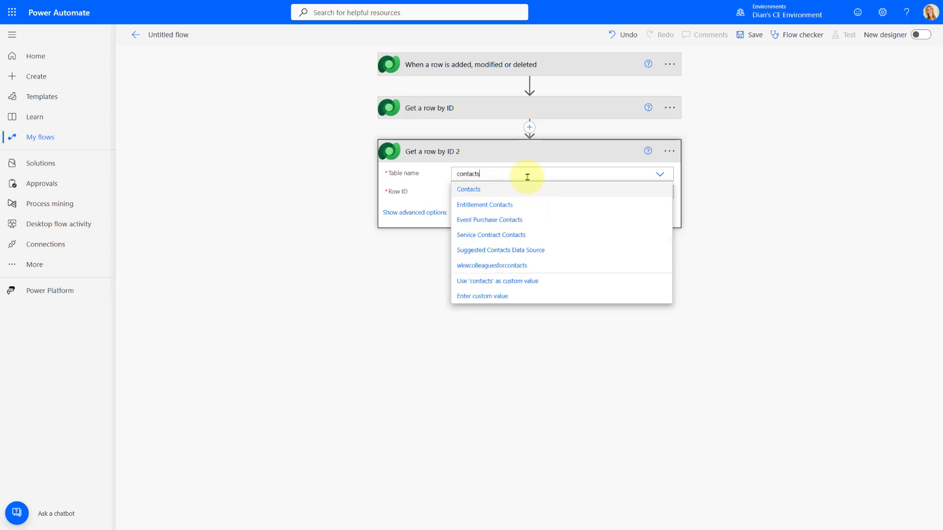
left_click(484, 191)
left_click(554, 192)
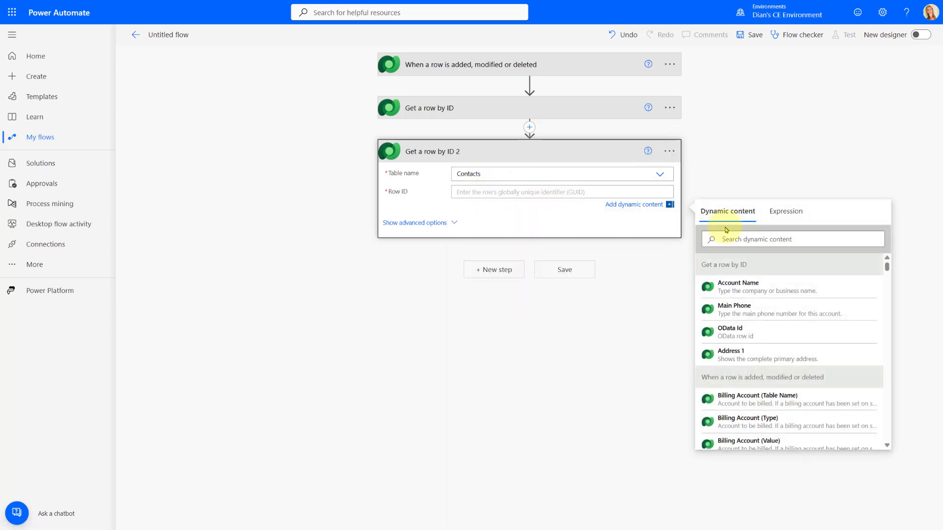
type("re")
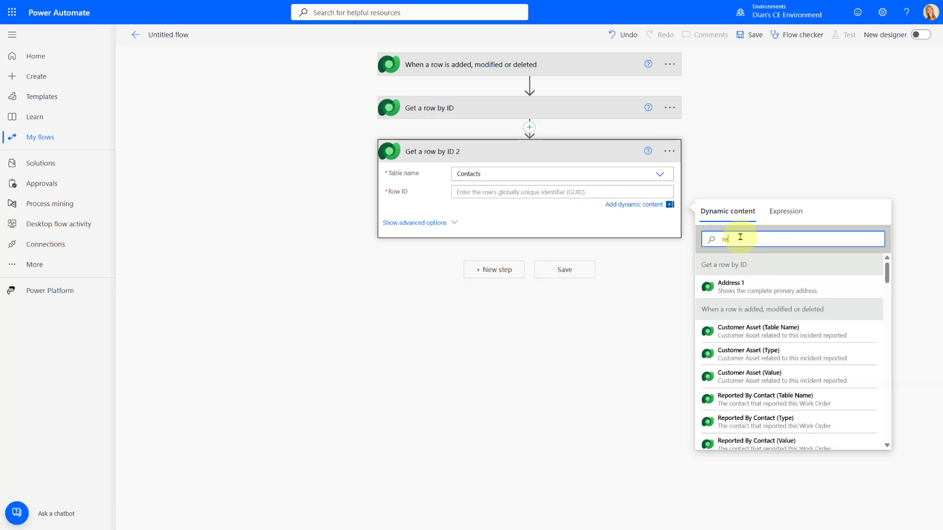
type("spons")
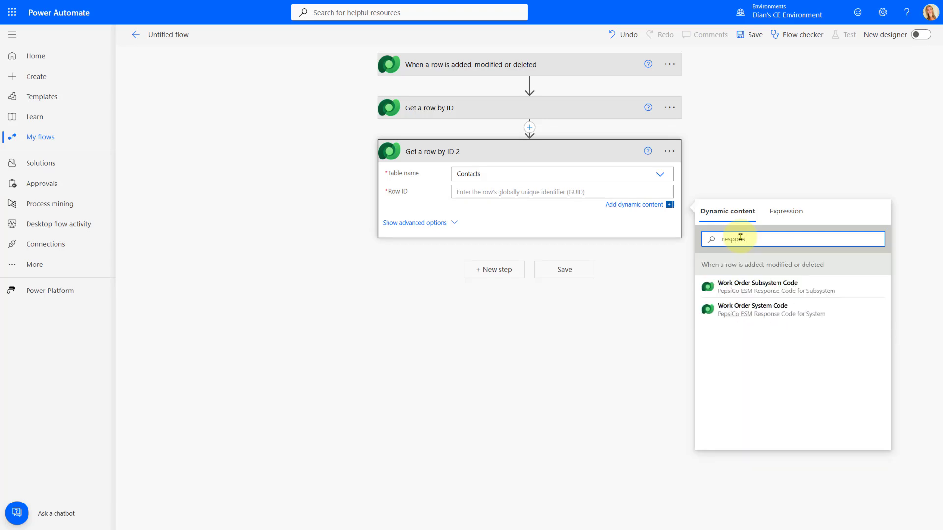
type("n=")
key("BackSpace")
key("BackSpace")
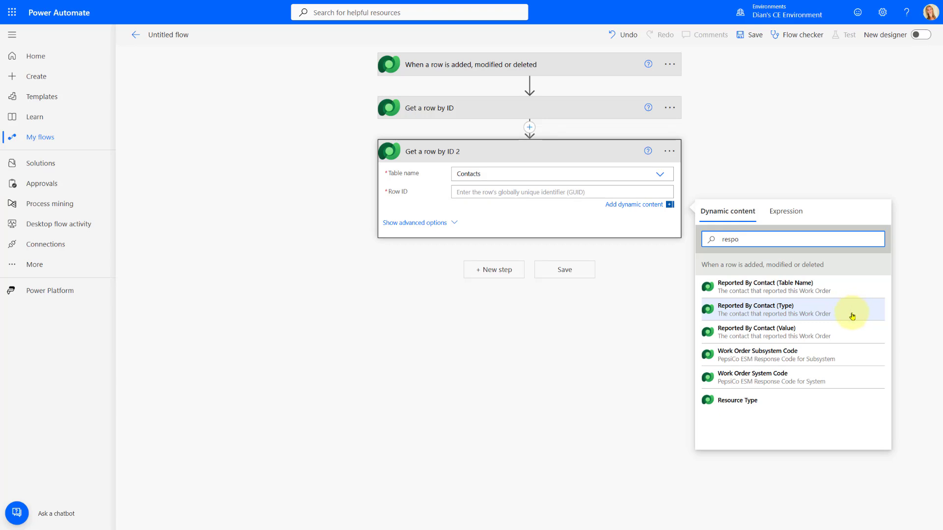
left_click(799, 336)
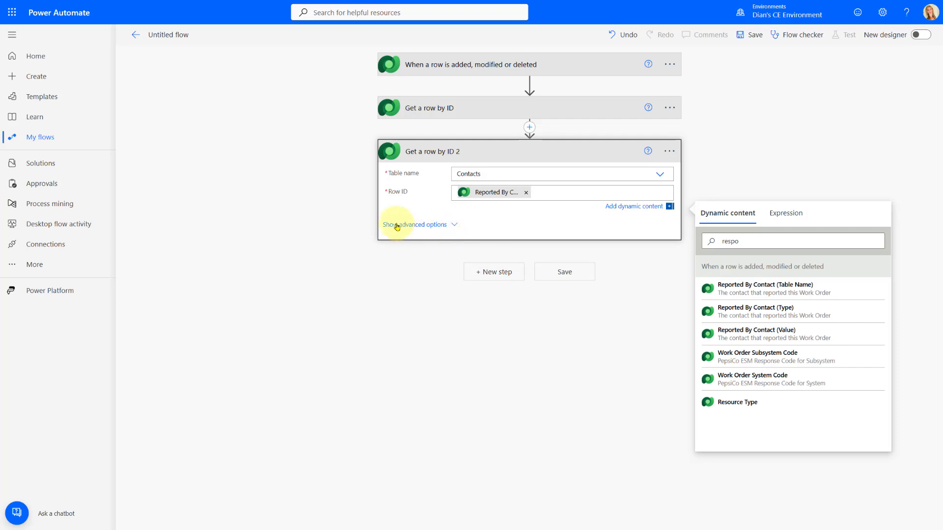
Step: Limit the Contacts action's selected columns to fullname,emailaddress1
left_click(425, 225)
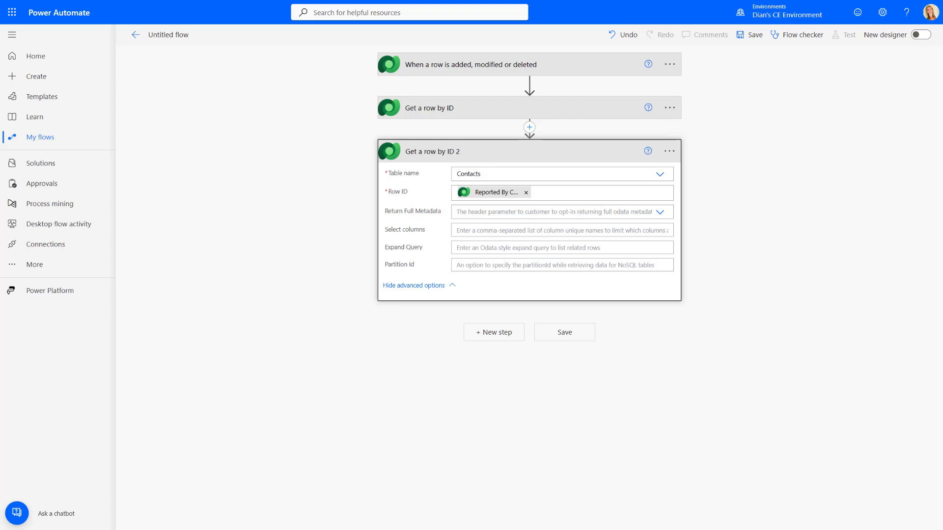
left_click(464, 229)
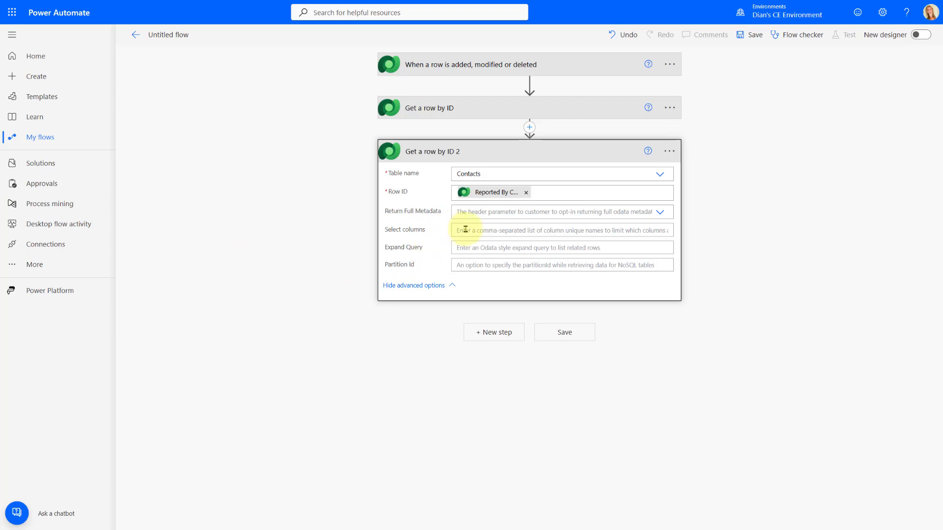
type("fullname,emailaddress1")
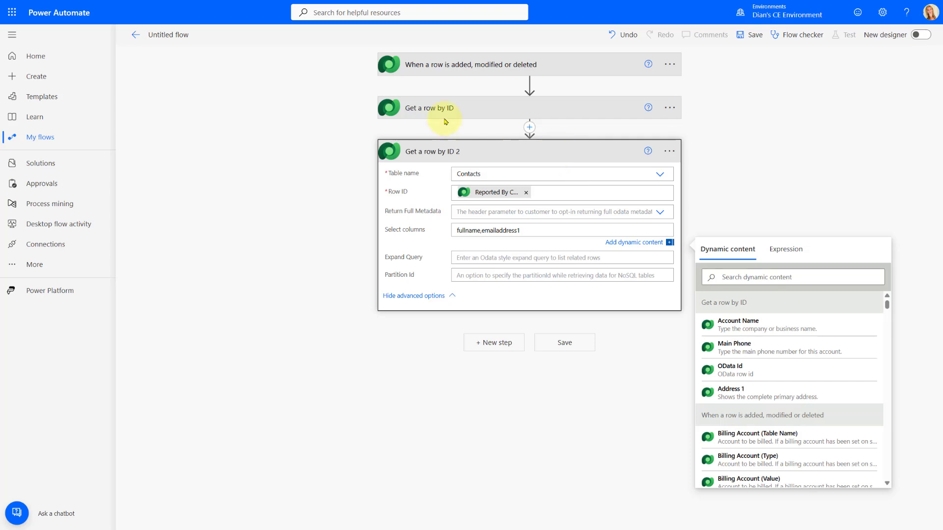
Step: Rename the Accounts action as "Get a row by ID - Account"
left_click(669, 108)
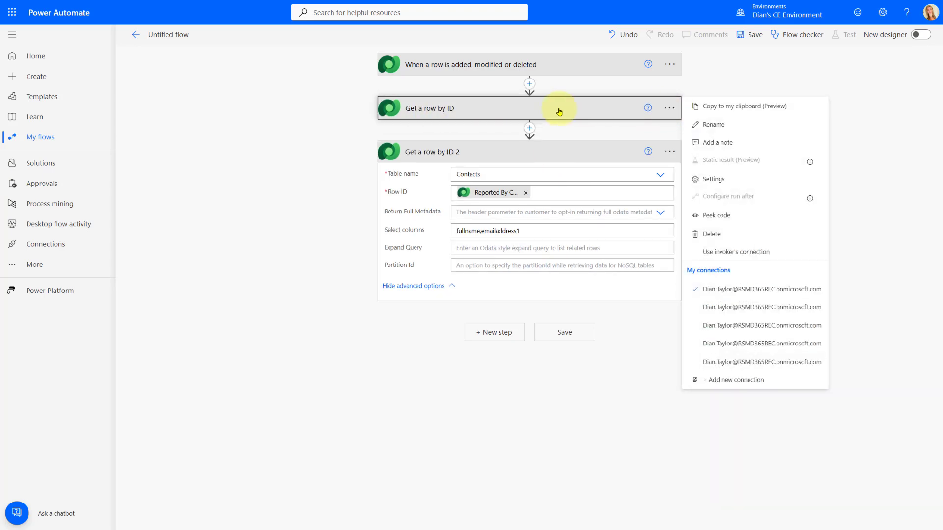
left_click(726, 125)
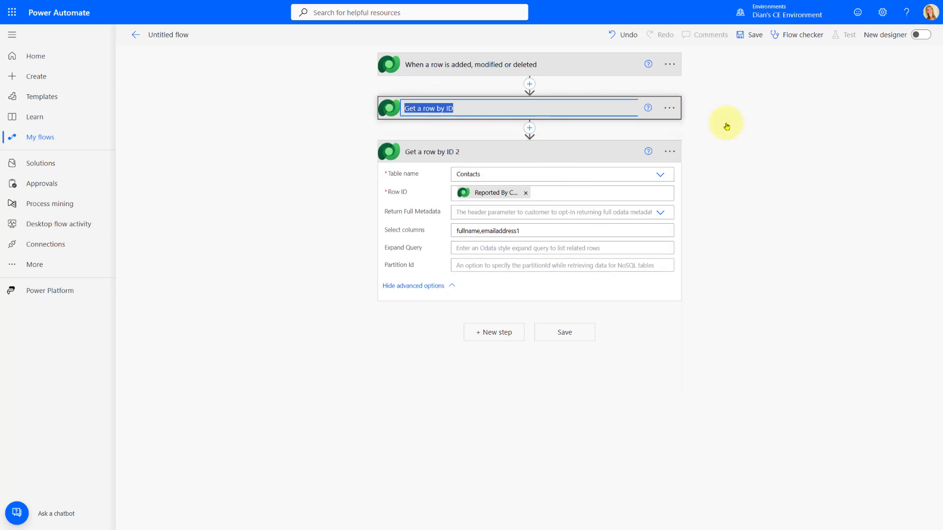
key("End")
type("- Account")
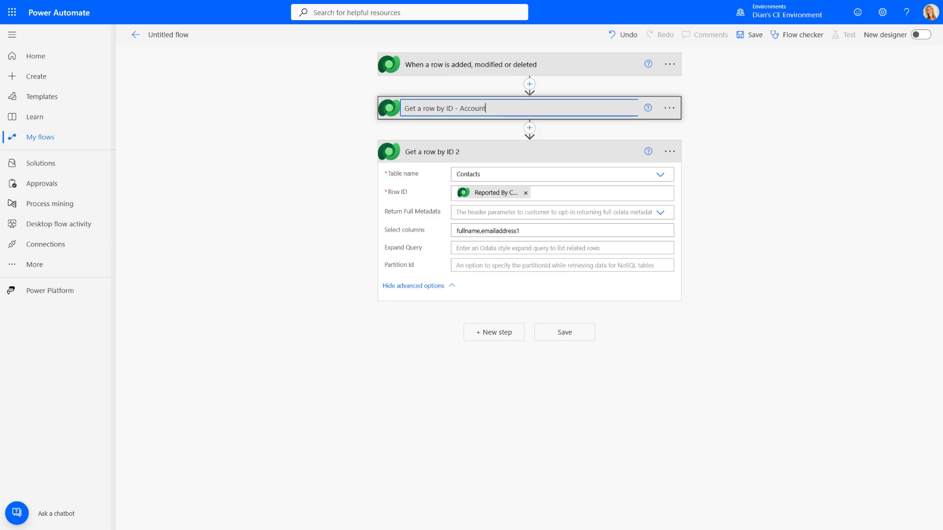
key("Return")
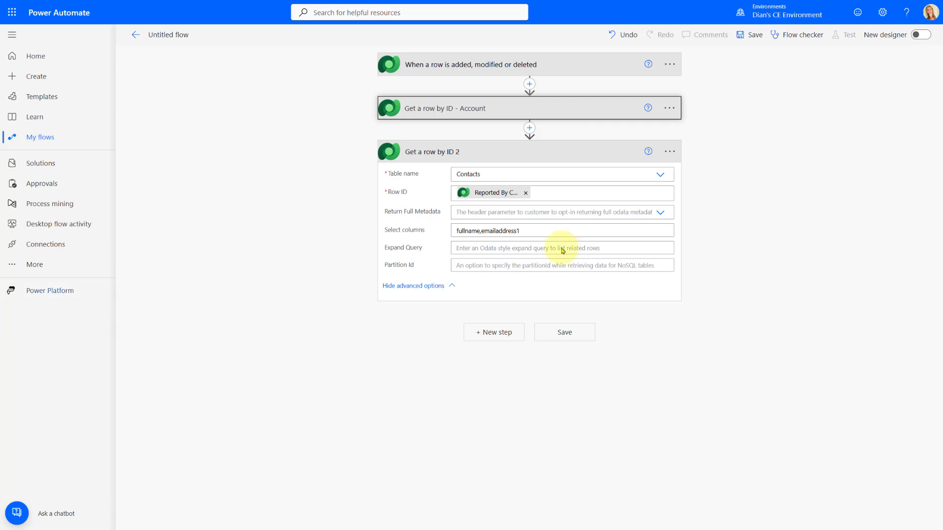
Step: Rename the Contacts action as "Get a row by ID - Contact"
left_click(670, 151)
left_click(706, 167)
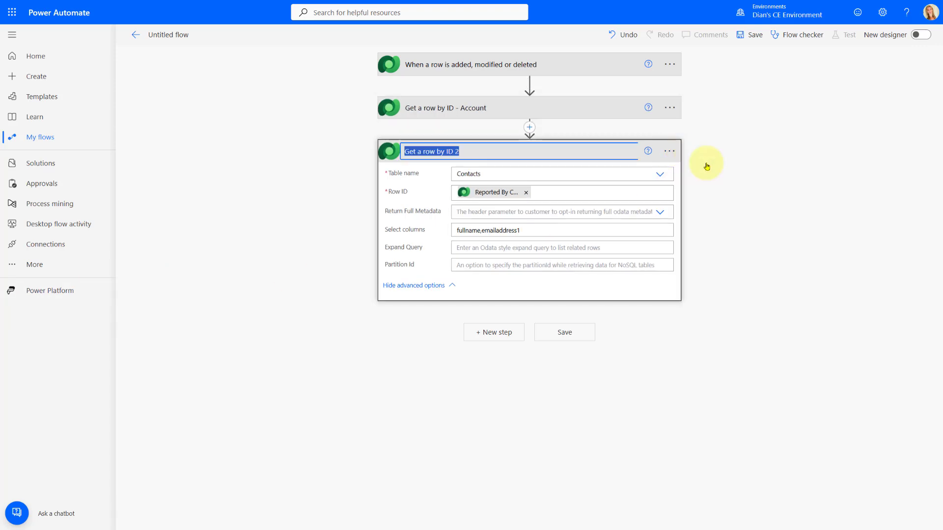
type("Get a row by ID - Contact")
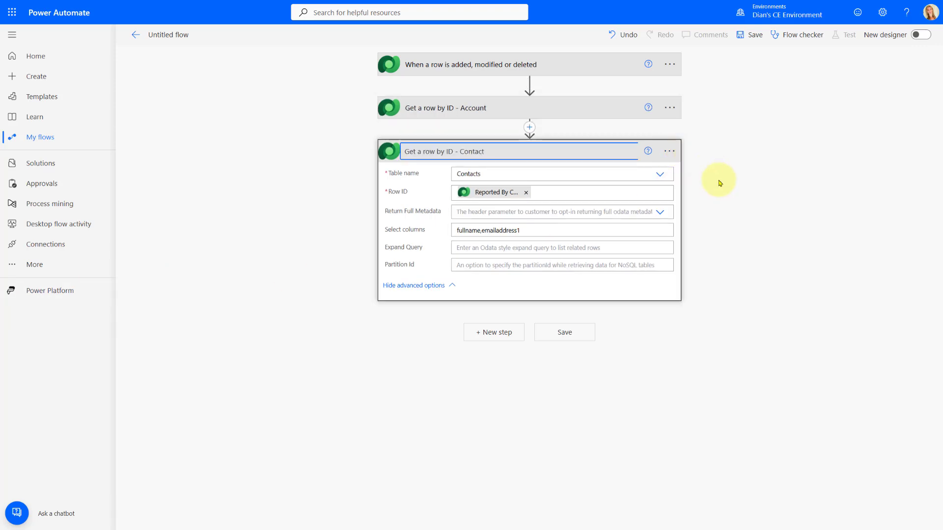
left_click(718, 183)
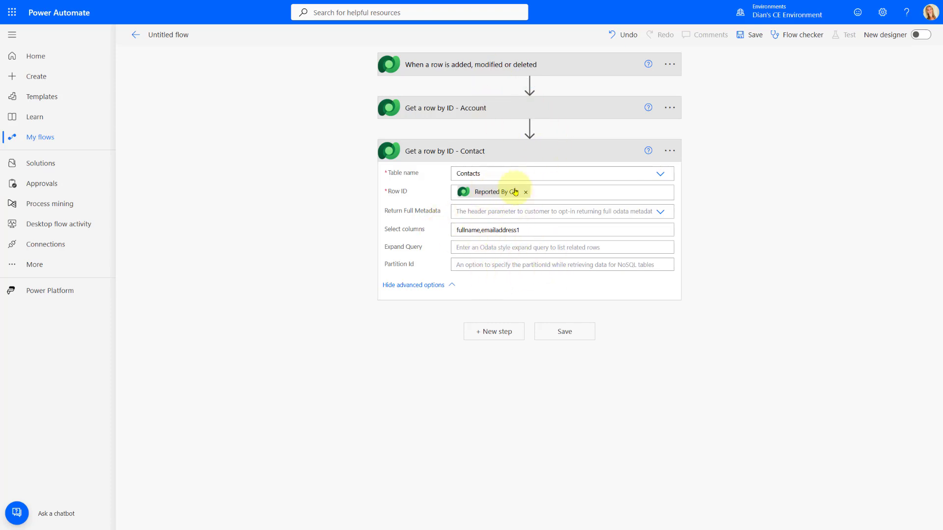
Step: Insert a Condition between the Account and Contact row actions, and expand the Contact action
left_click(528, 128)
left_click(533, 142)
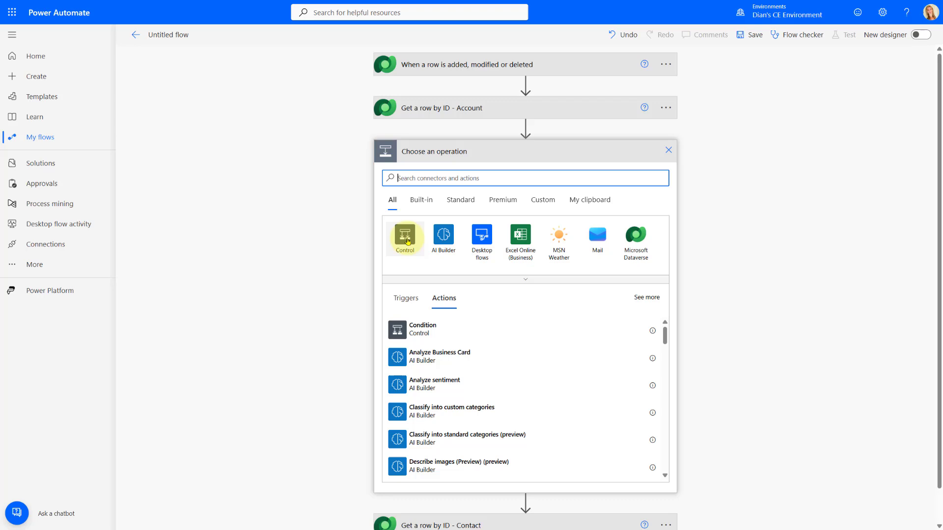
left_click(421, 327)
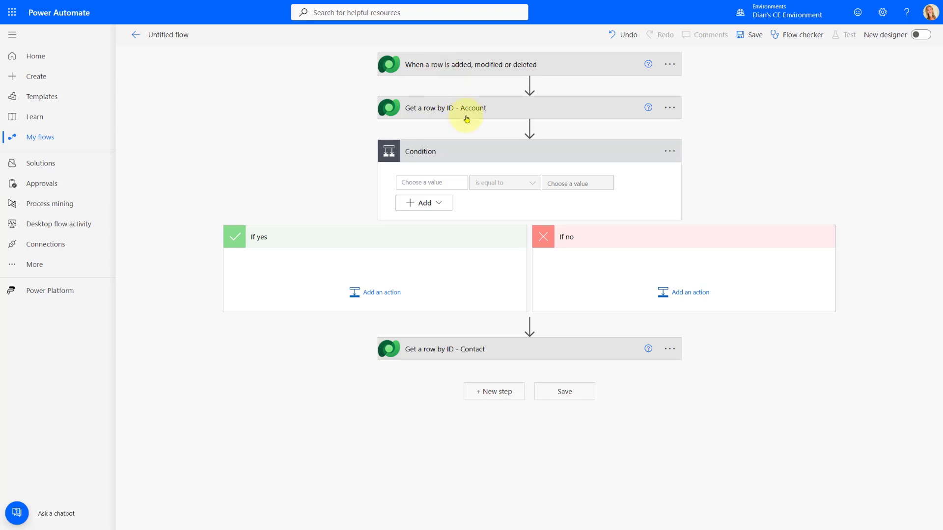
left_click(500, 357)
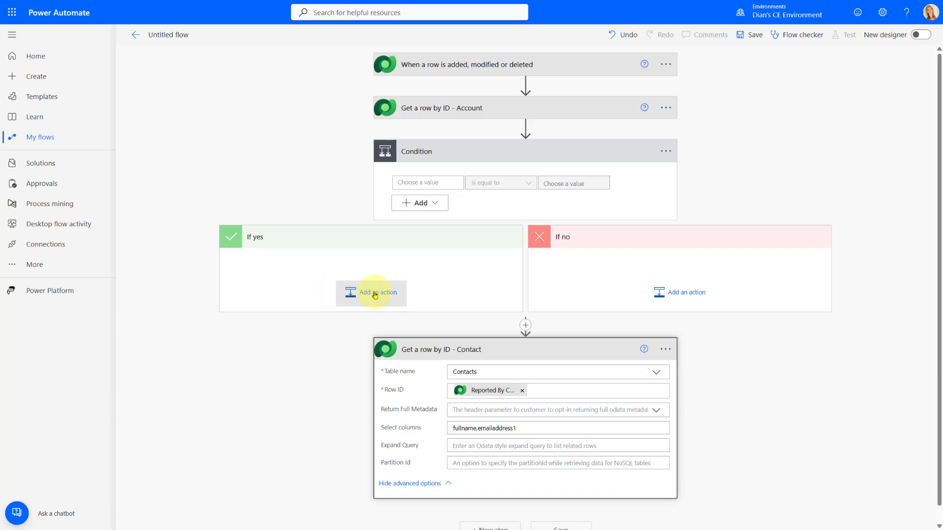
Step: Set the Condition to check whether the trigger's Reported By Contact (Value) is equal to the expression null
left_click(415, 182)
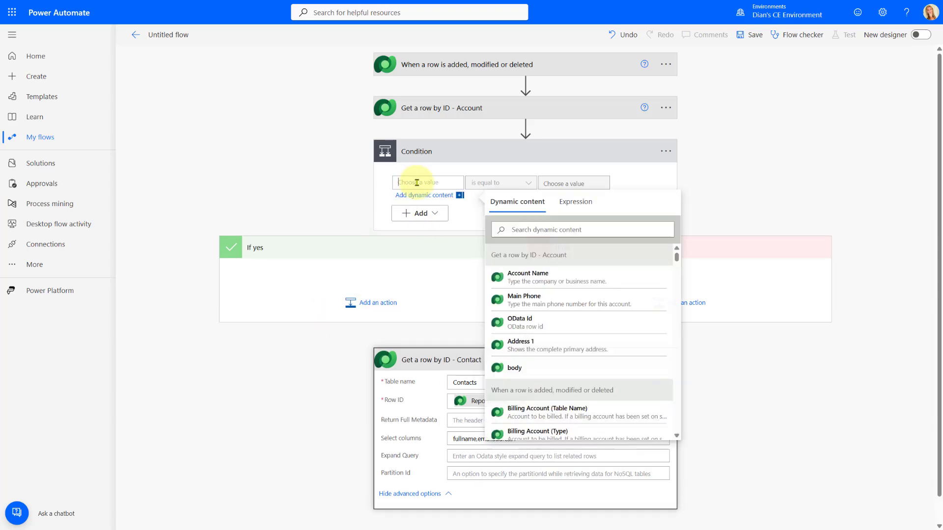
left_click(521, 230)
type("re")
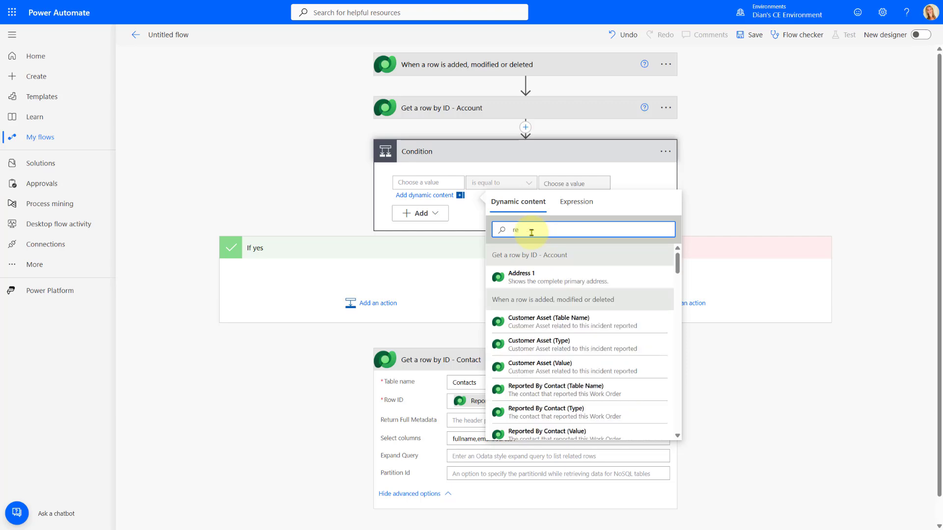
type("por")
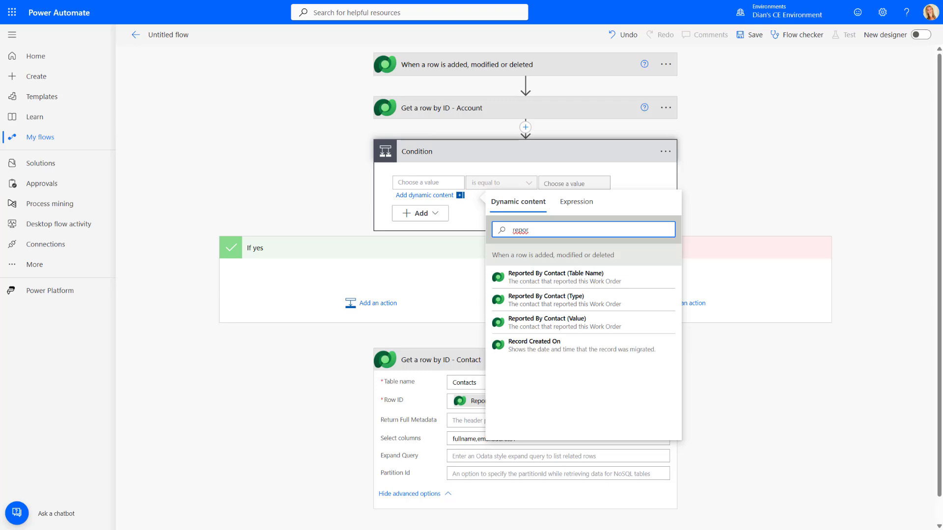
left_click(551, 322)
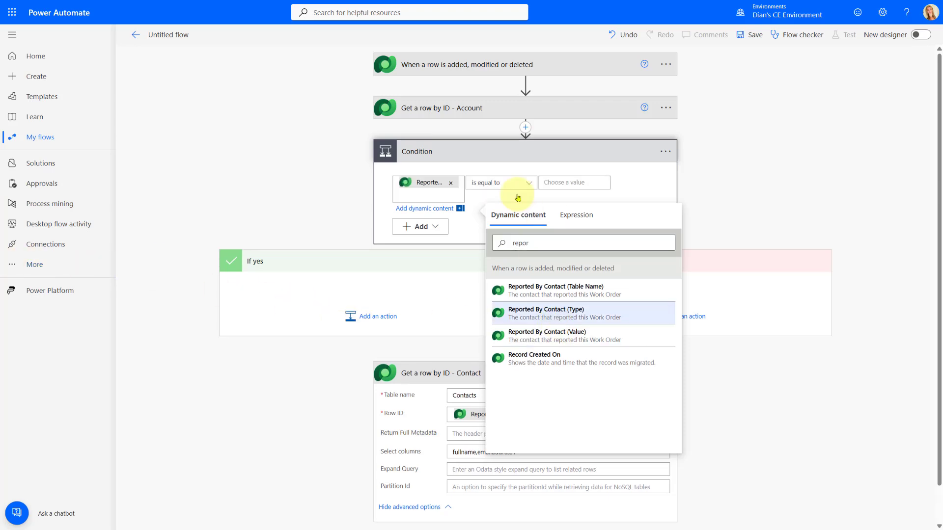
left_click(579, 182)
left_click(722, 201)
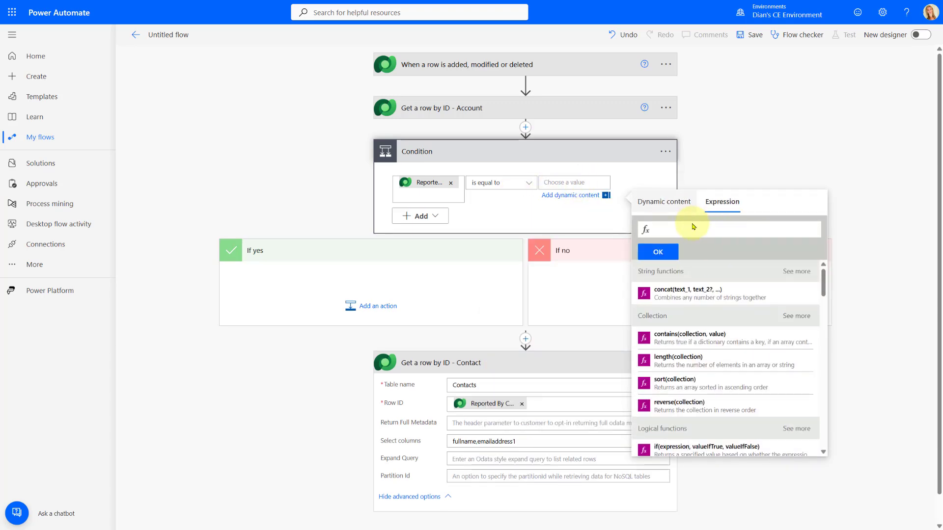
type("null")
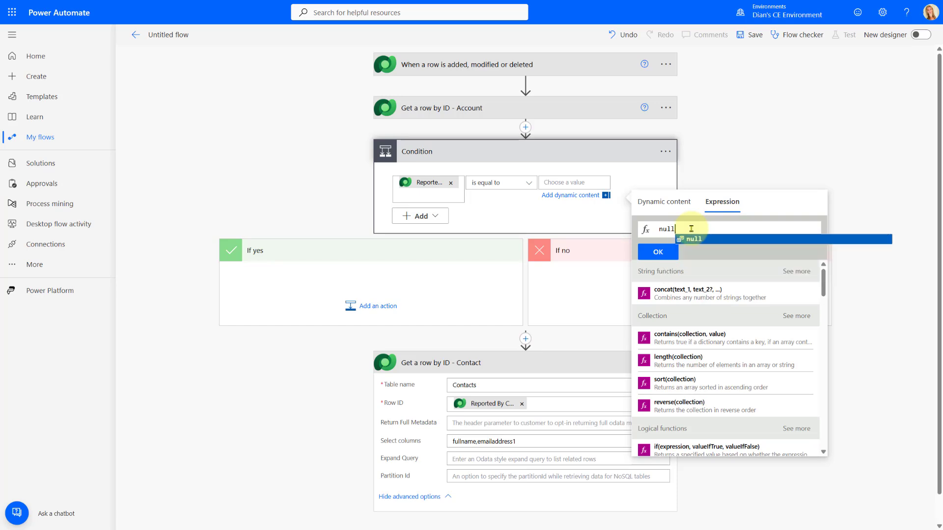
left_click(657, 252)
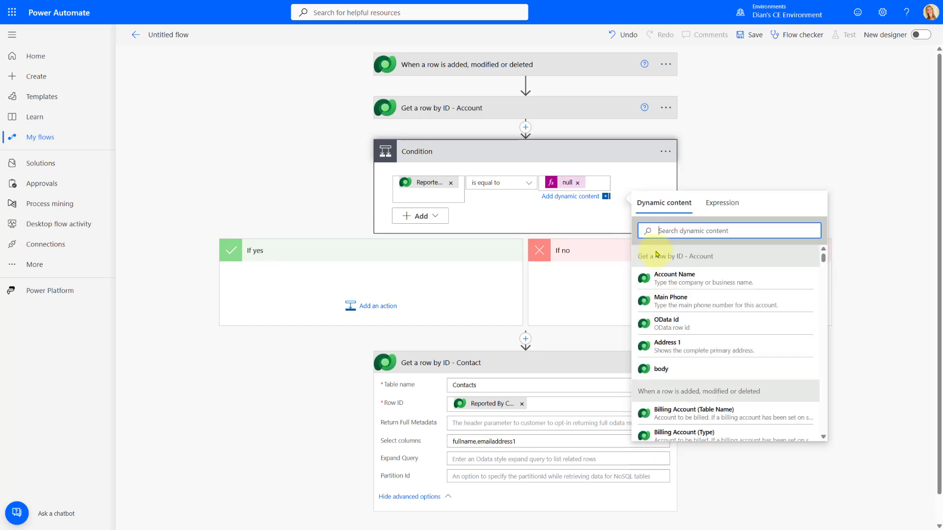
Step: Add a Terminate action to the Condition's If yes branch with its status set to Cancelled
left_click(378, 306)
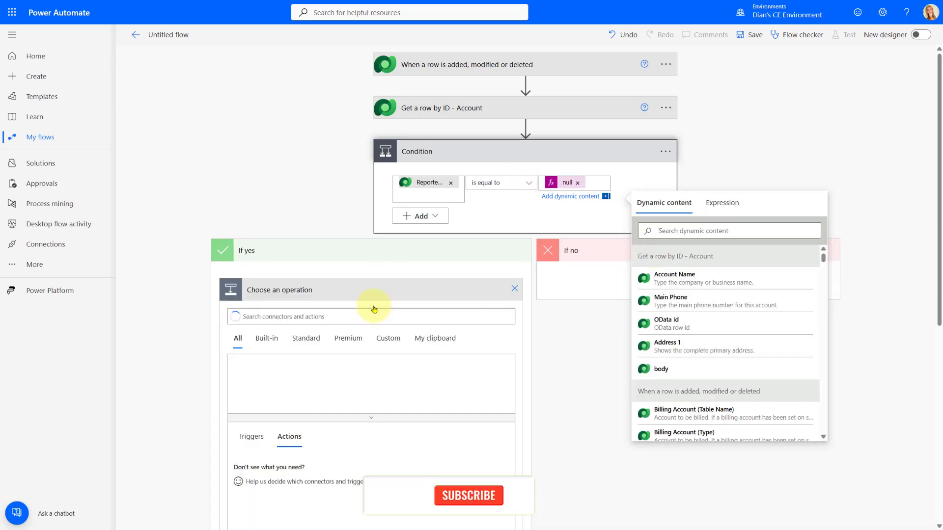
left_click(332, 317)
type("te")
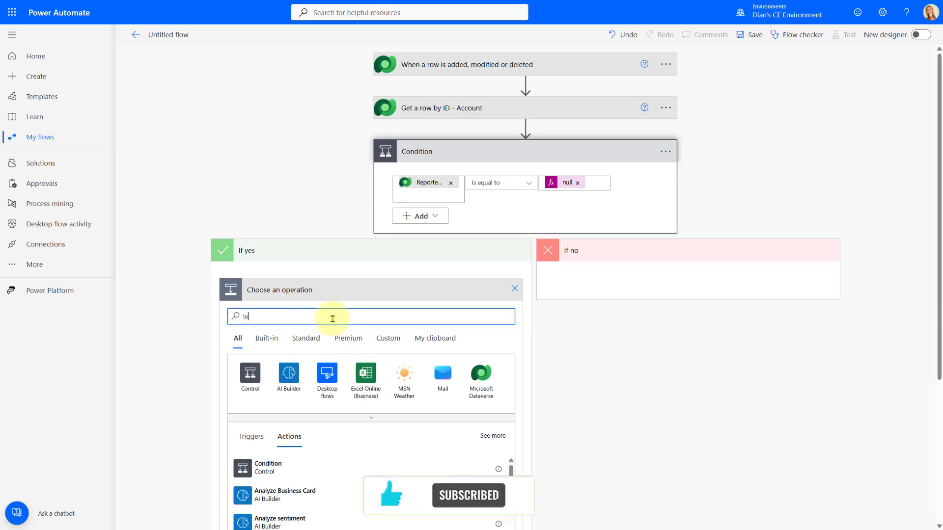
type("rminate")
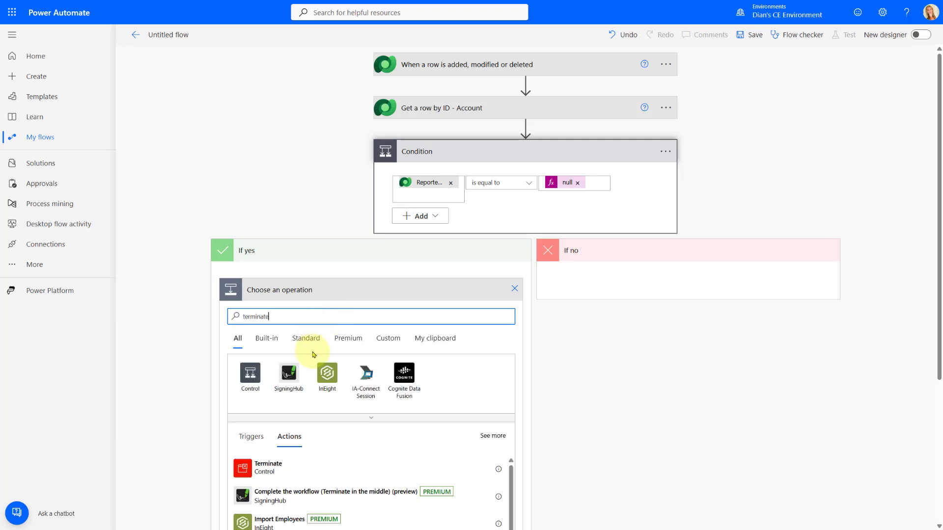
left_click(268, 472)
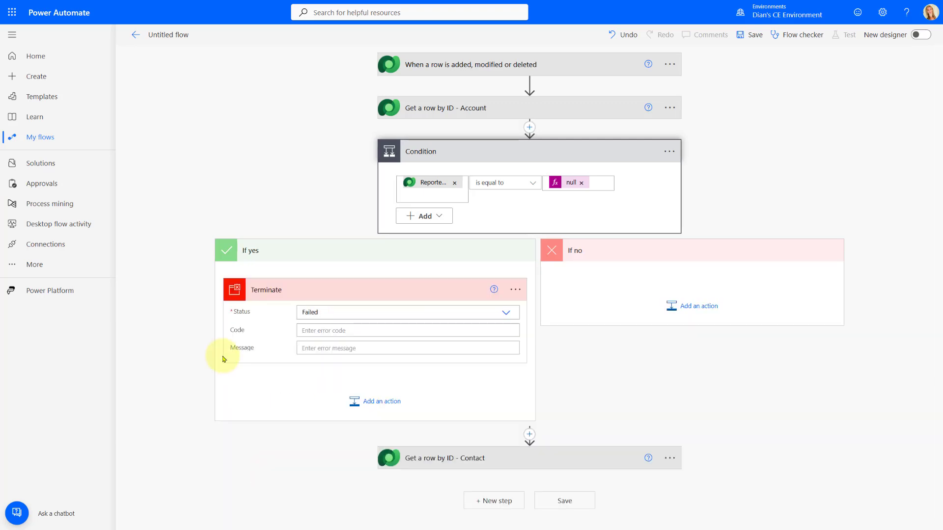
left_click(509, 313)
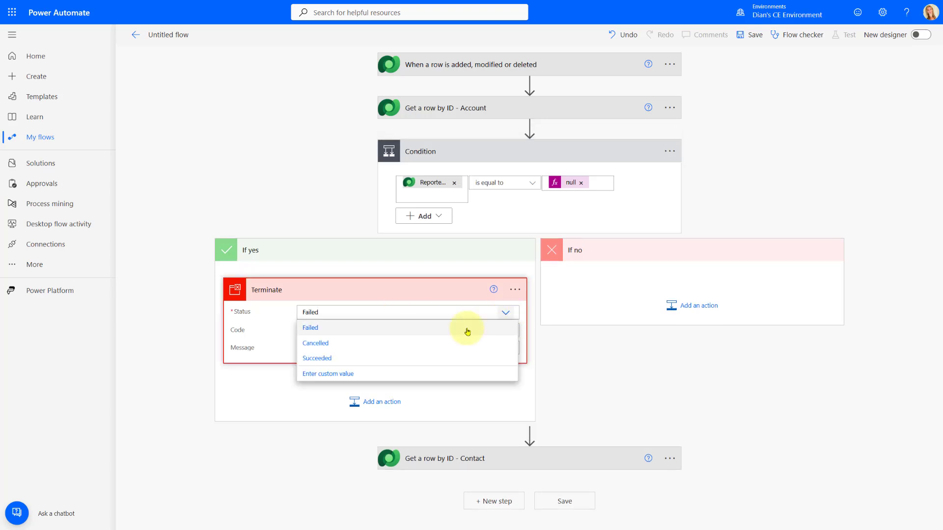
left_click(332, 344)
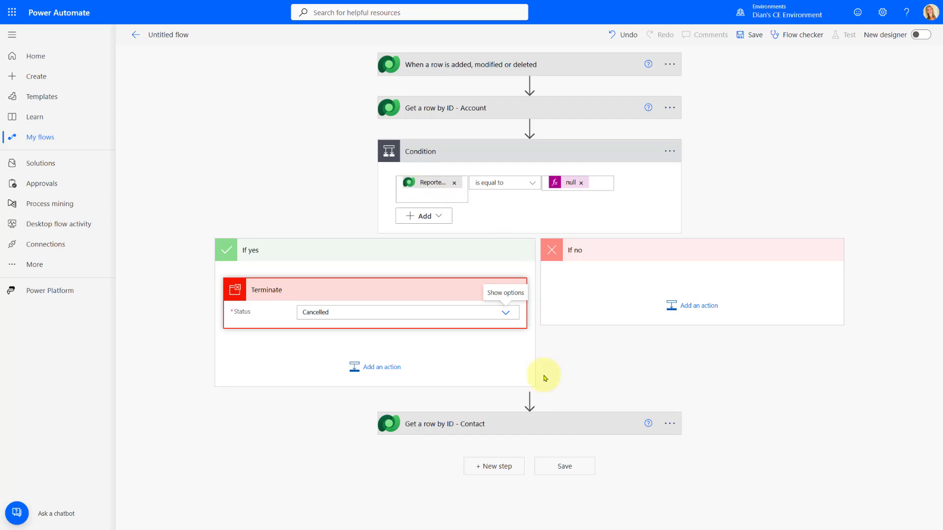
Step: Add a Microsoft Dataverse List rows action after the Contact row action
left_click(467, 423)
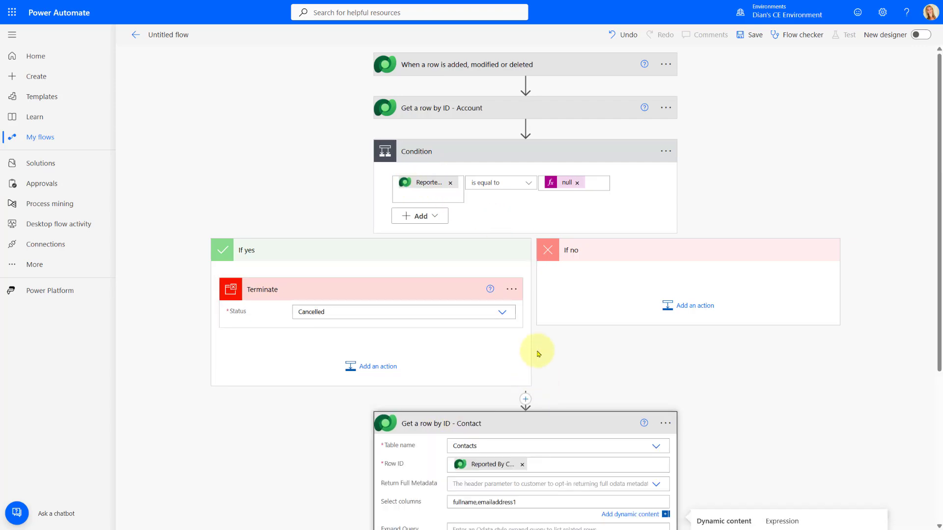
scroll(538, 351, "down", 5)
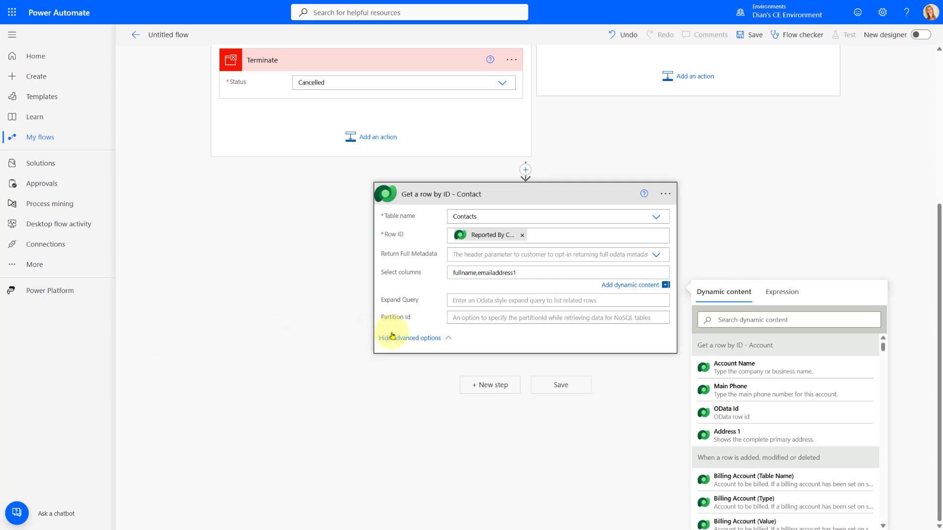
left_click(500, 386)
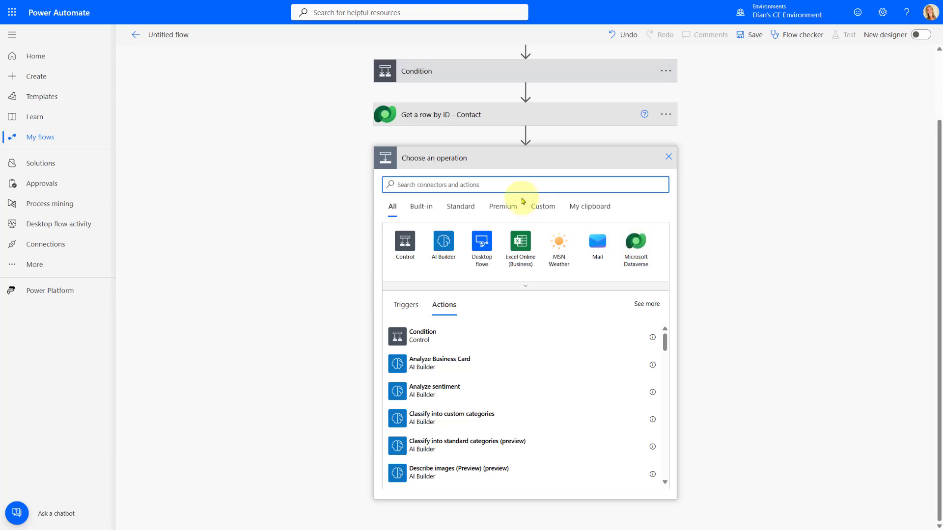
left_click(636, 242)
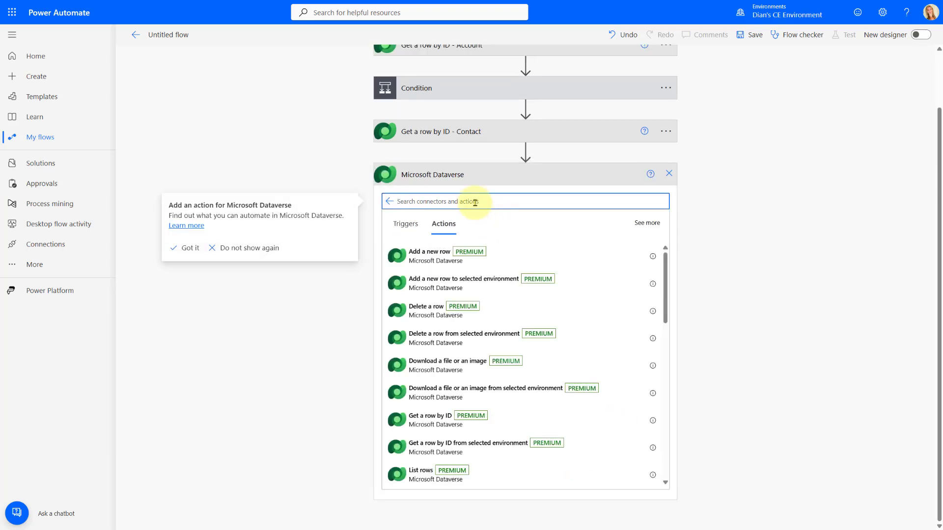
type("list rows")
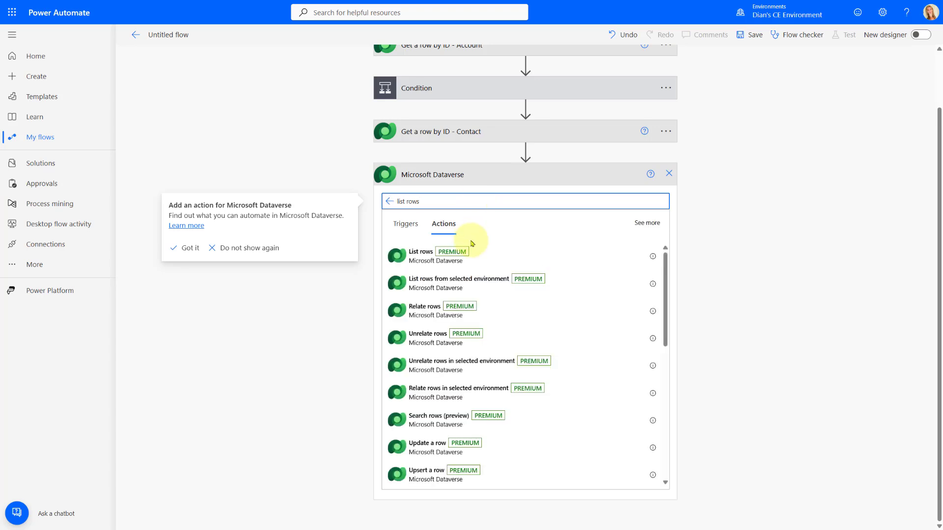
left_click(452, 260)
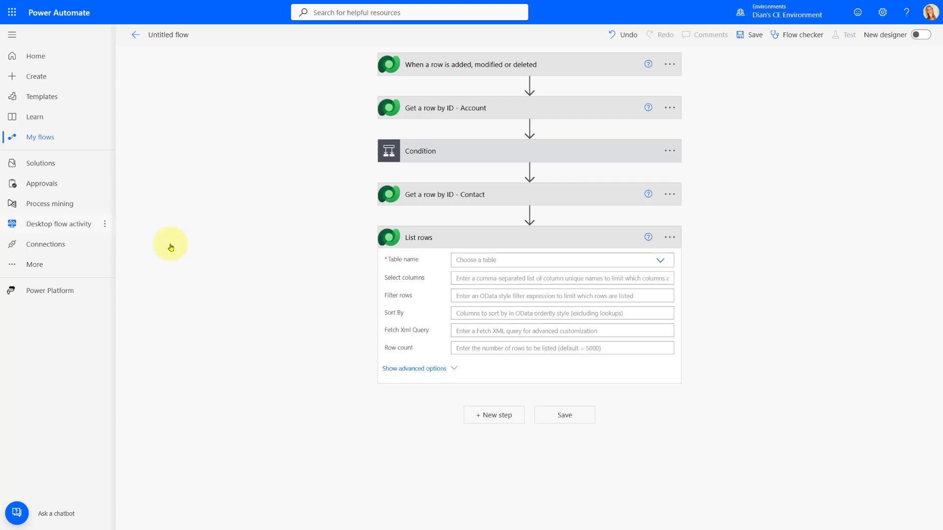
Step: Rename the List rows action as "List rows products"
left_click(669, 237)
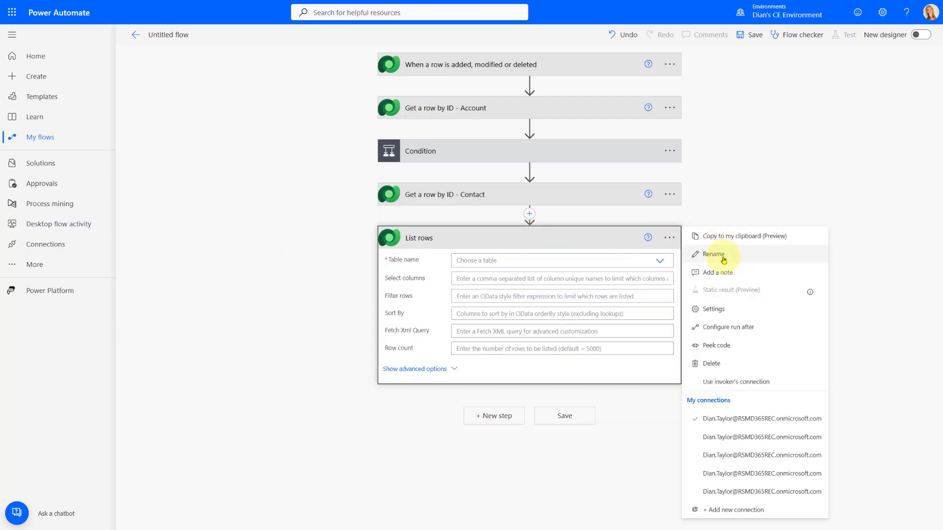
left_click(695, 254)
key("End")
type("products")
key("Return")
left_click(770, 271)
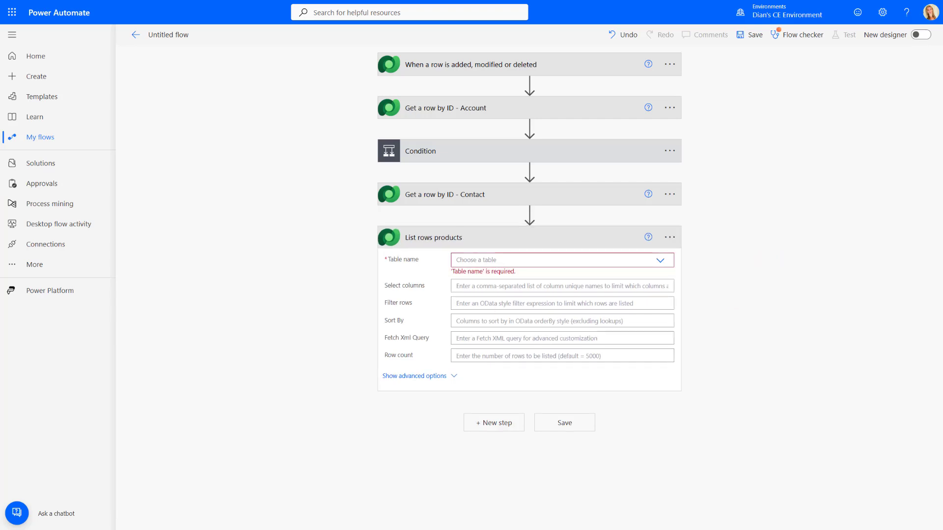
Step: Set the table of the List rows products action to Work Order Products
left_click(477, 267)
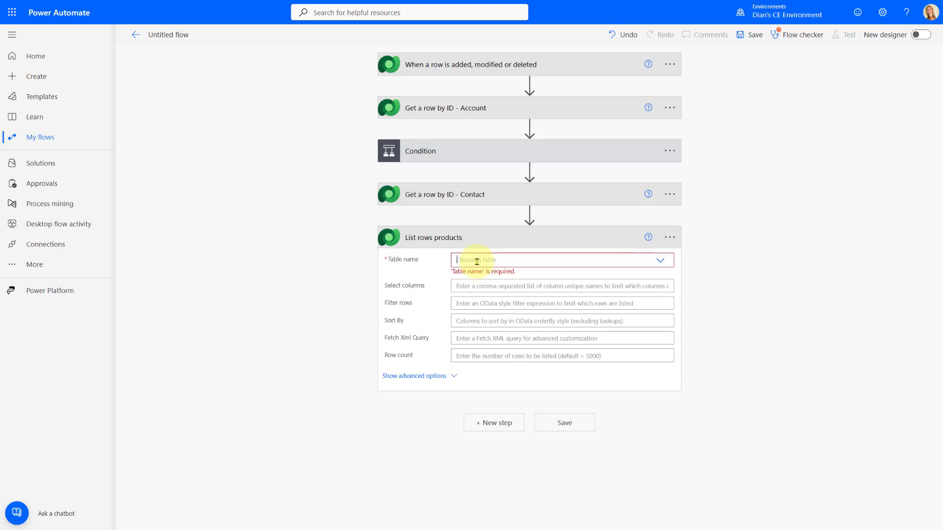
type("work order products")
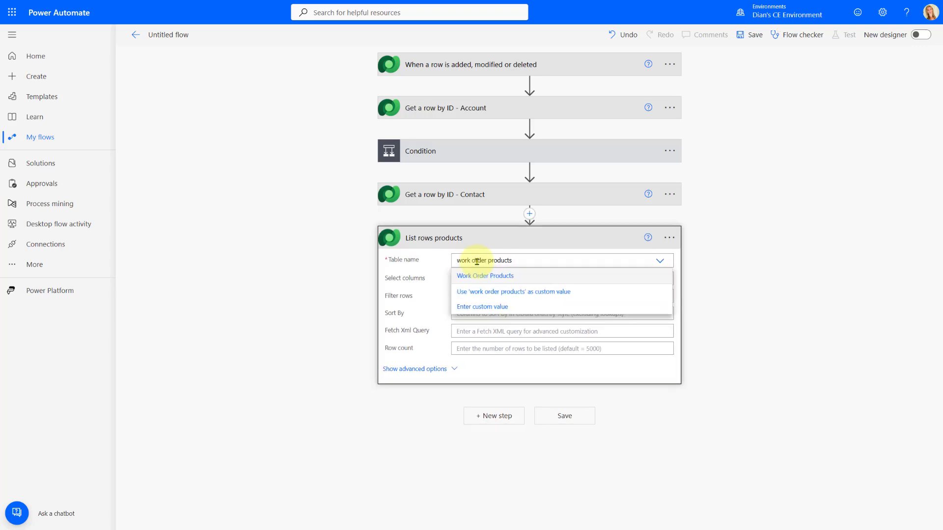
left_click(505, 276)
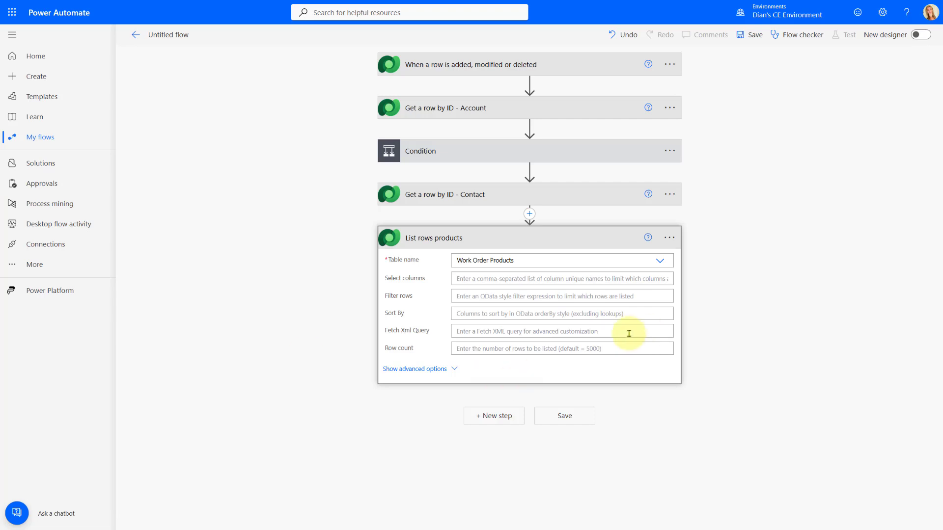
Step: Filter the product rows with "msdyn_linestatus eq 690970001 and _msdyn_workorder_value eq" followed by the trigger's Work Order ID
left_click(466, 294)
type("msdyn_linestatus eq 690970001 and _msdyn_workorder_value eq")
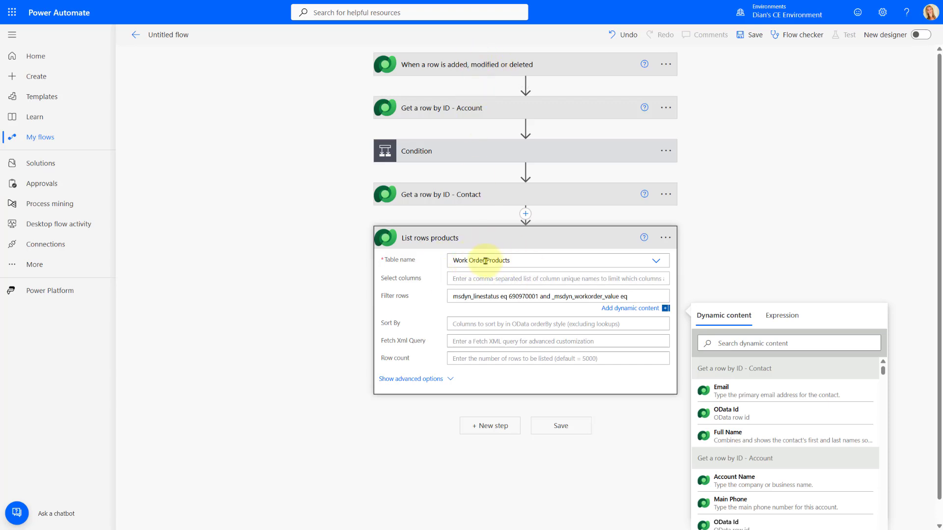
left_click(750, 348)
type("wor")
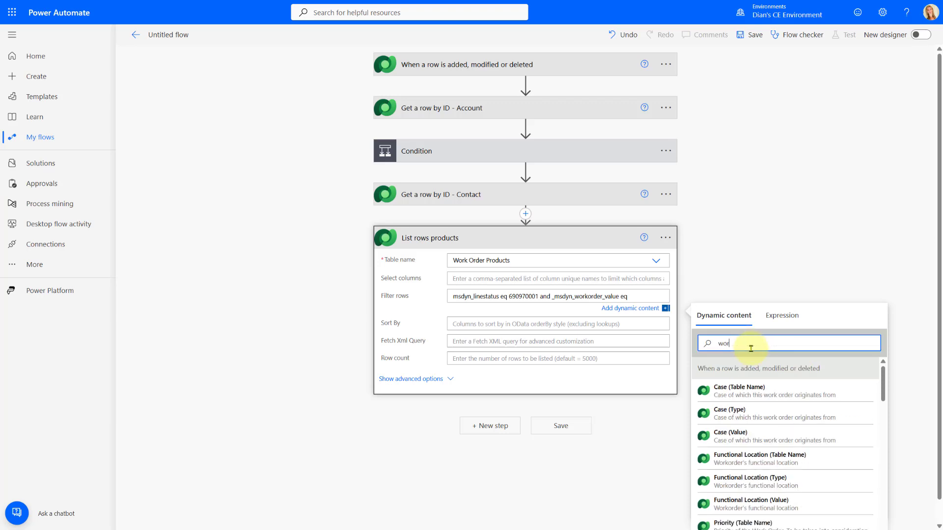
type("k order id")
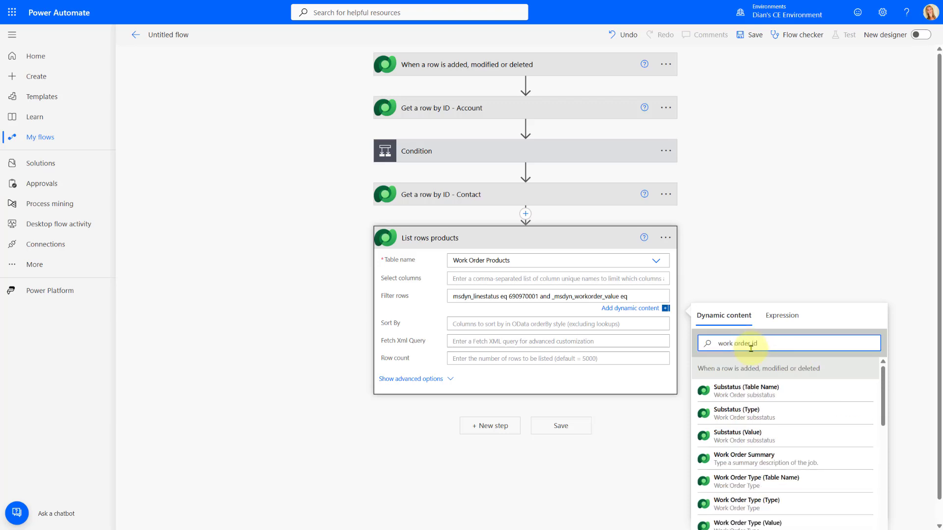
scroll(888, 320, "down", 1)
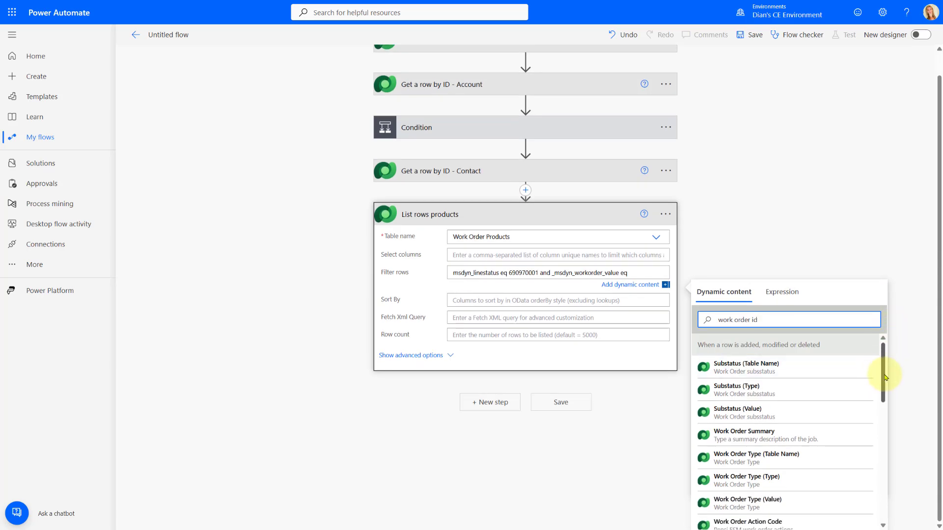
left_click_drag(885, 377, 894, 455)
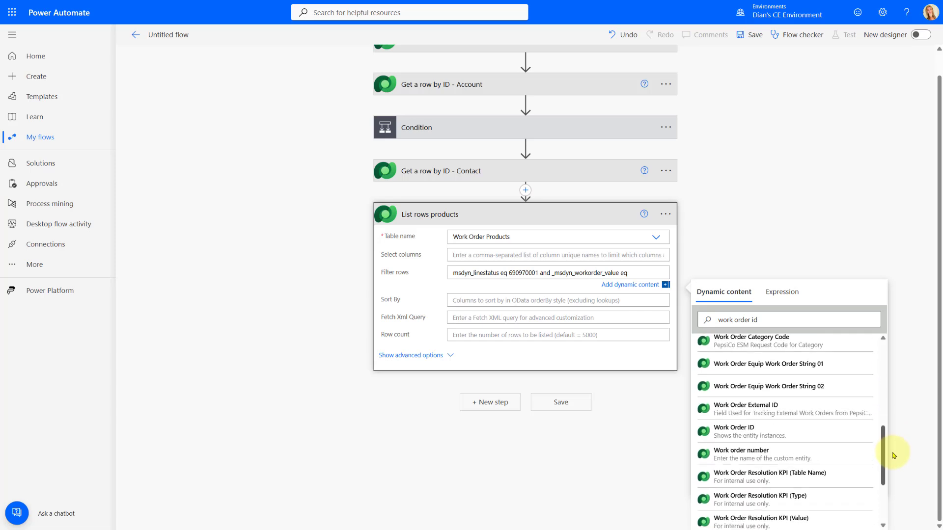
left_click(736, 430)
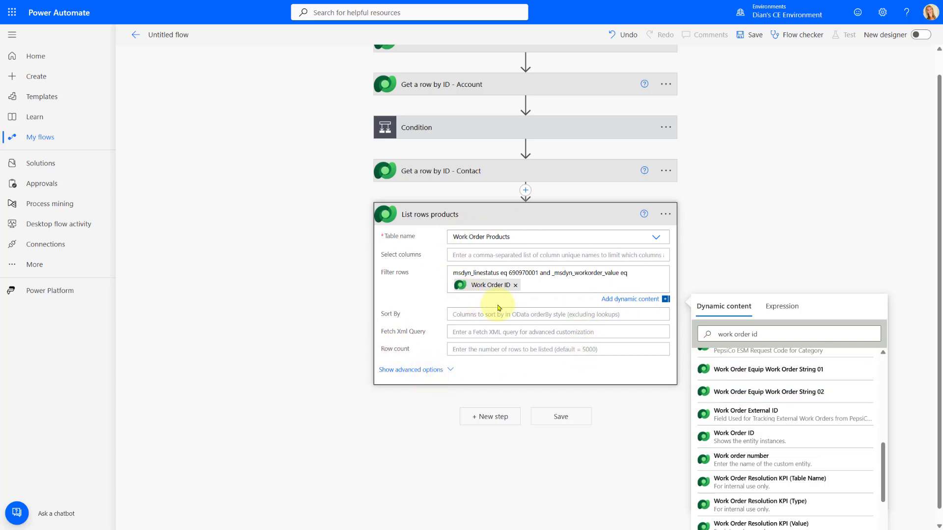
Step: Add an Initialize variable action after the List rows products action
scroll(498, 308, "down", 1)
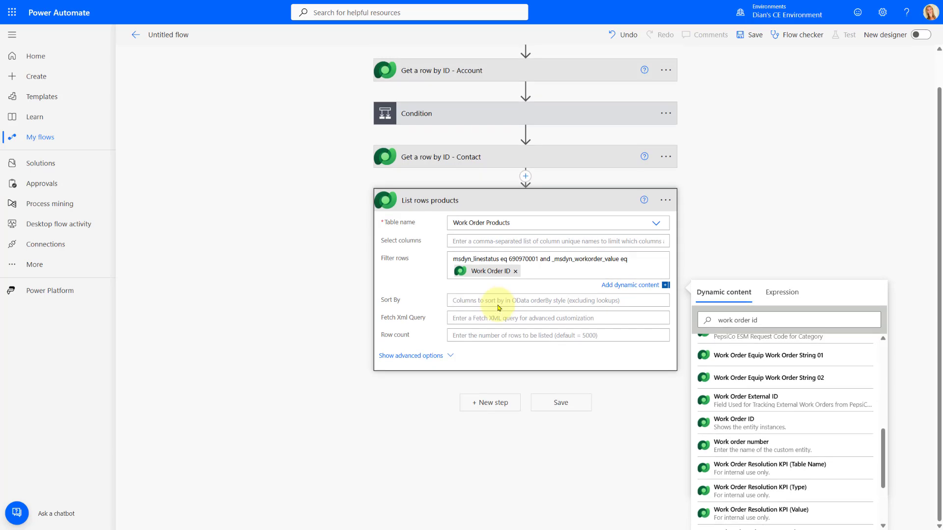
left_click(492, 405)
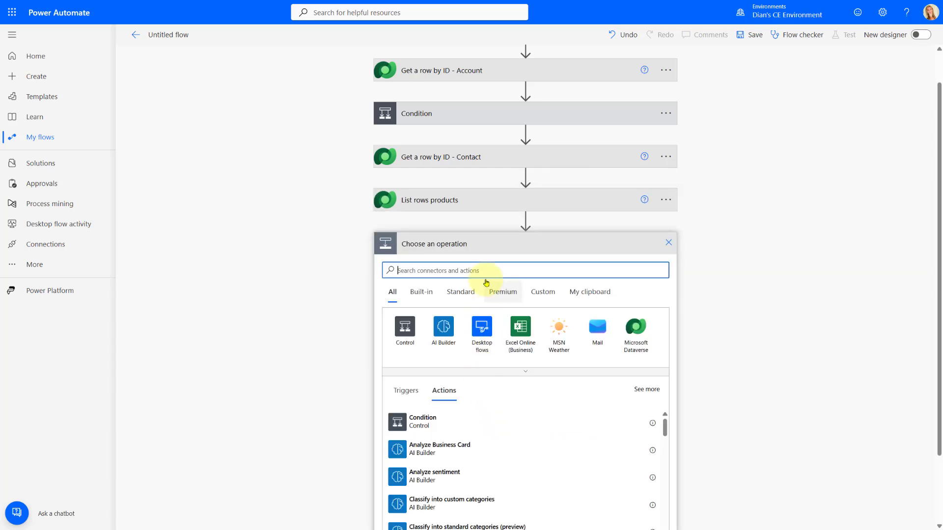
type("initialize")
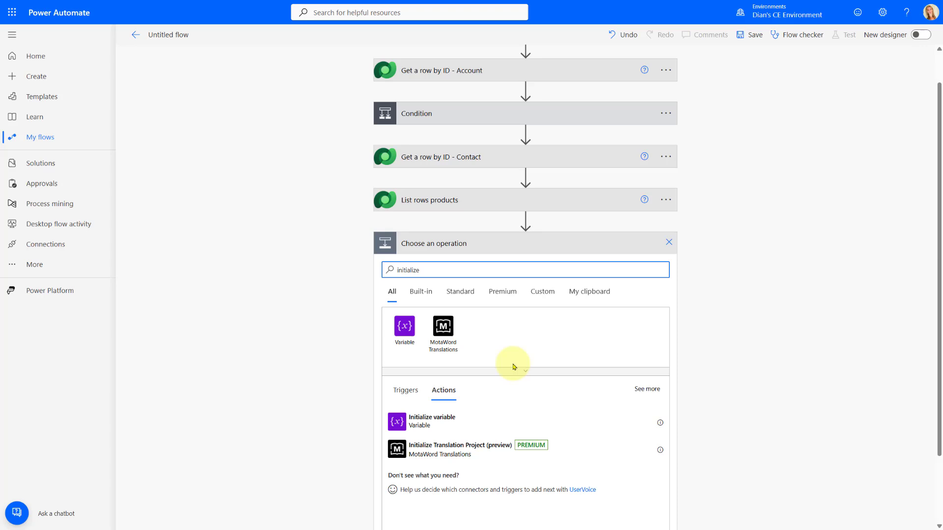
left_click(415, 418)
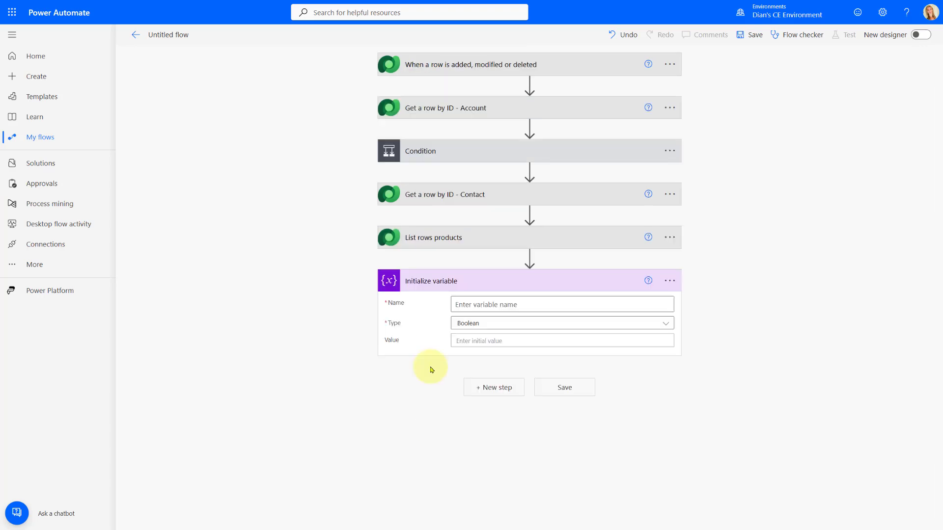
Step: Set the new variable's type to Array and name it "Products"
left_click(515, 323)
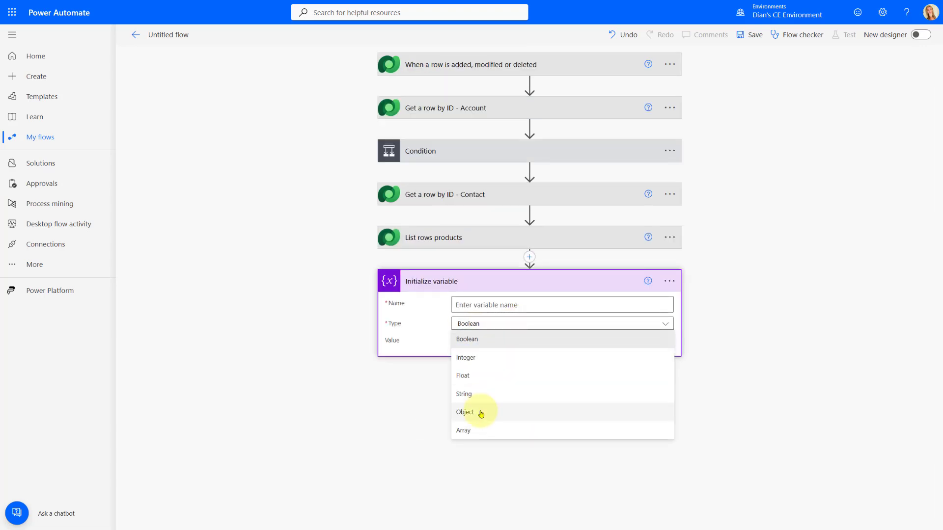
left_click(480, 430)
left_click(467, 304)
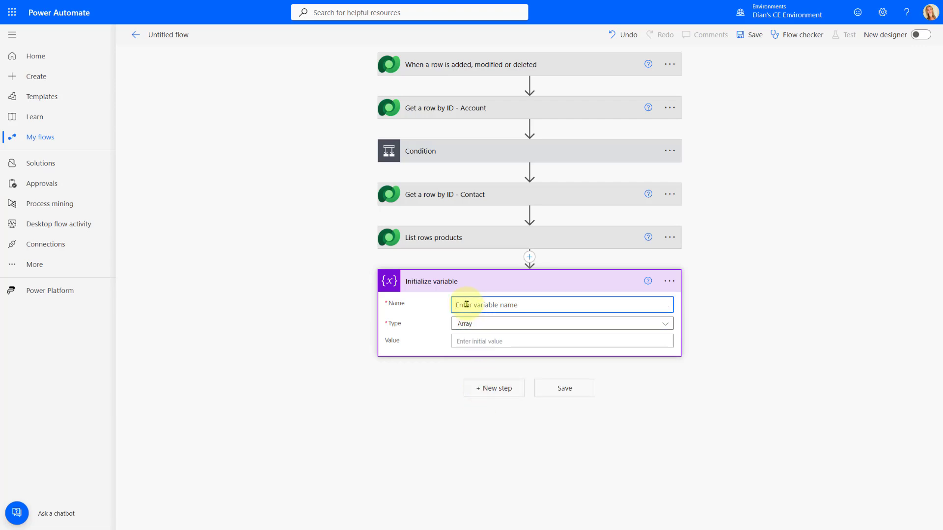
type("Products")
left_click(741, 300)
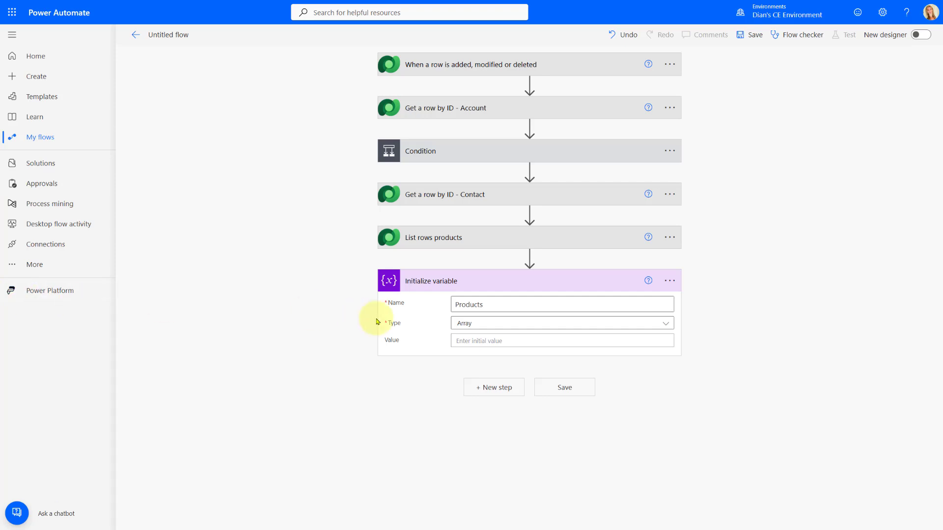
left_click(483, 305)
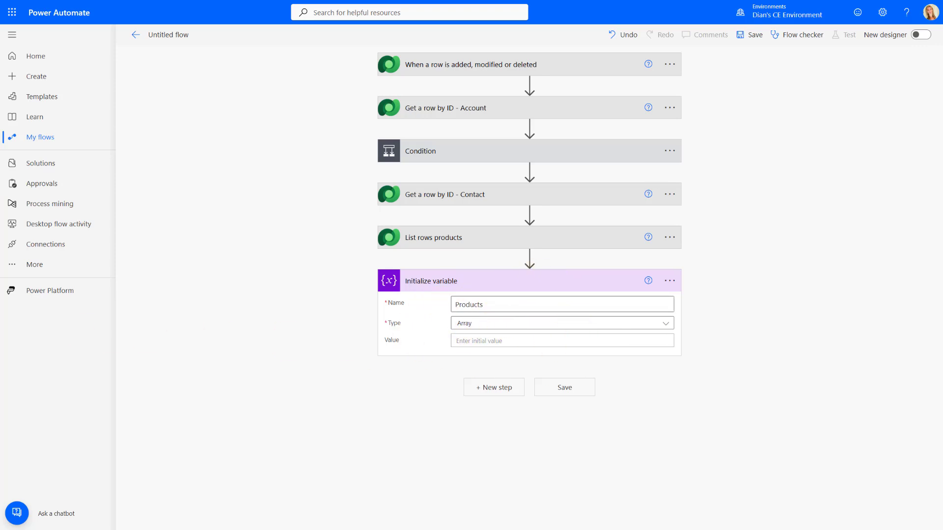
Step: Add an Append to array variable action after Initialize variable and target the Products variable
left_click(490, 387)
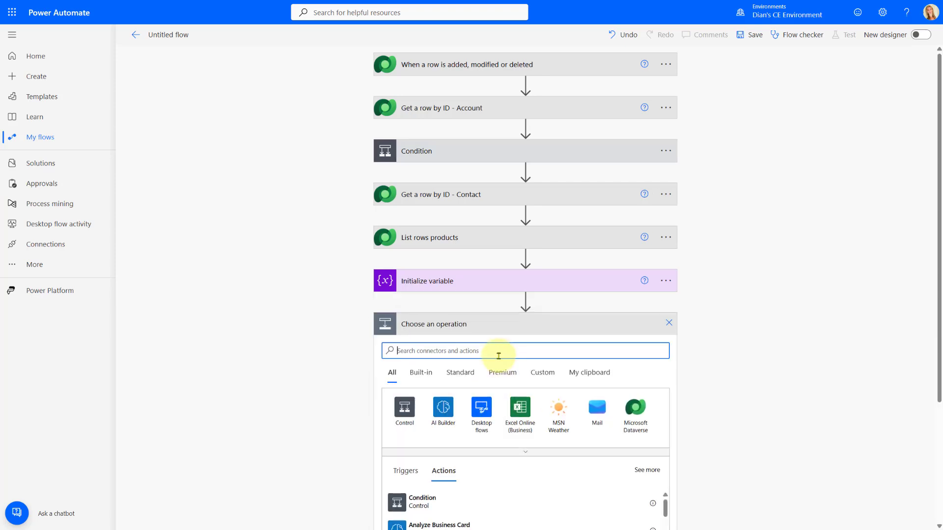
type("appends")
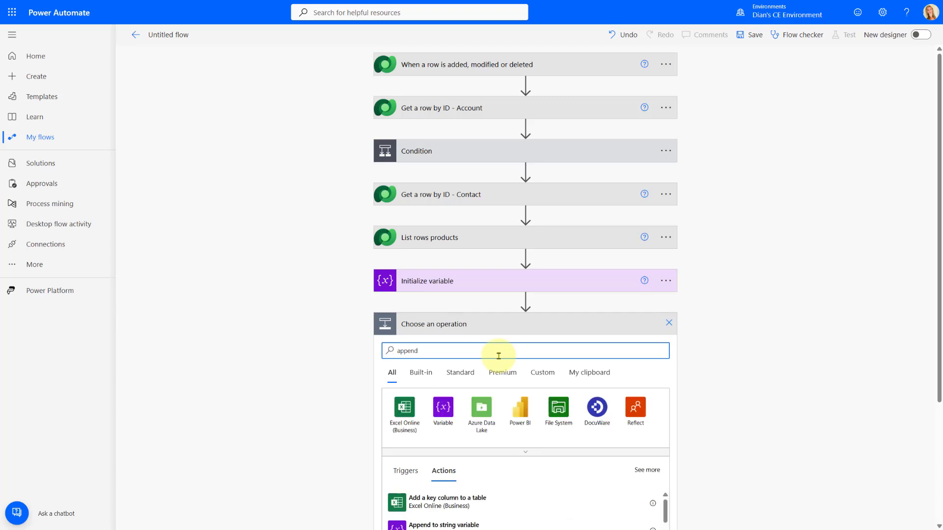
scroll(498, 355, "down", 3)
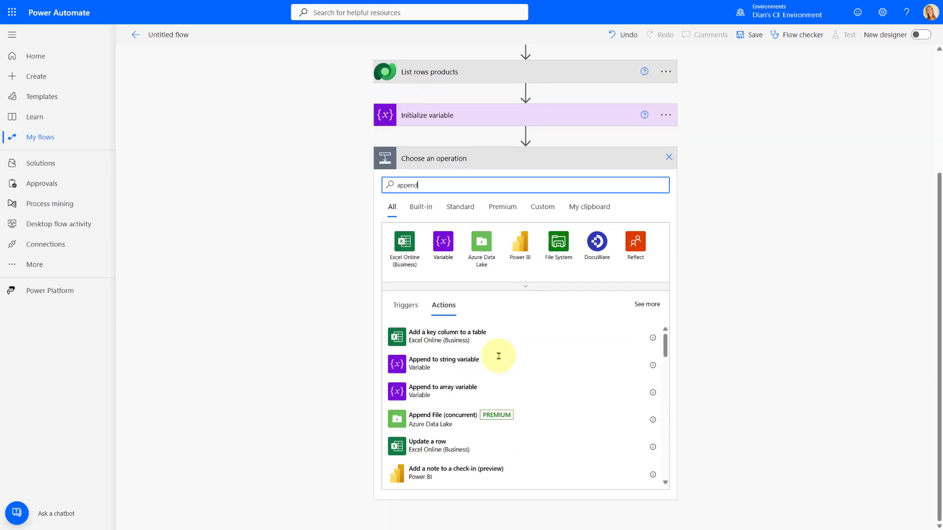
left_click(421, 392)
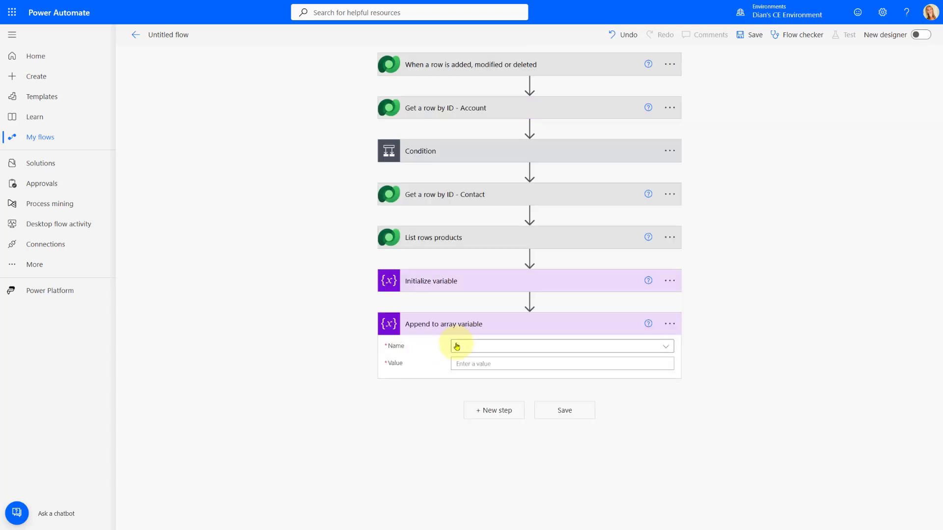
left_click(470, 347)
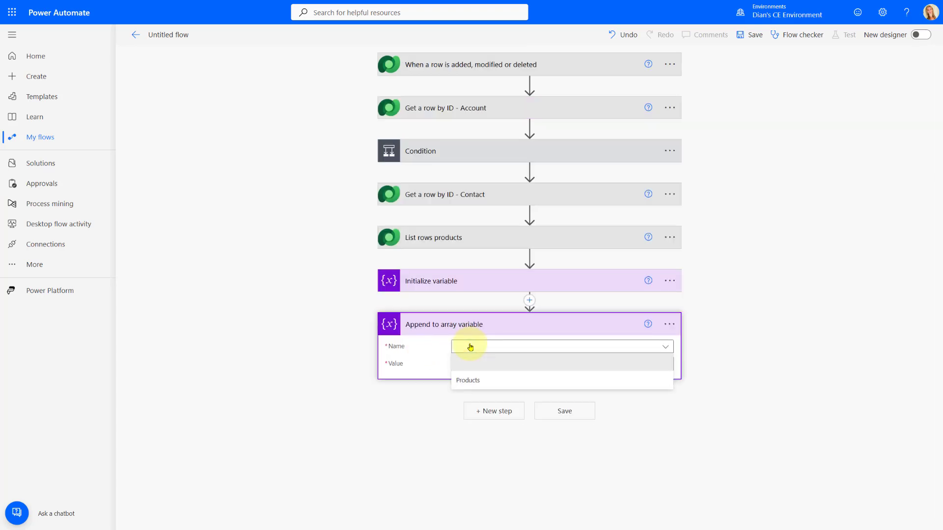
left_click(475, 379)
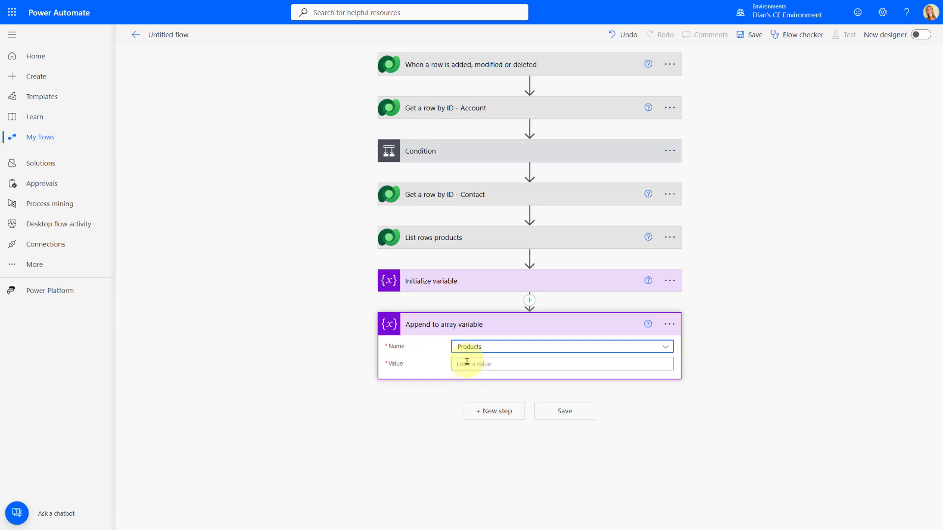
Step: Begin the appended value with "{" and a "ProductQTY": line filled with Quantity To Bill from List rows products
left_click(467, 364)
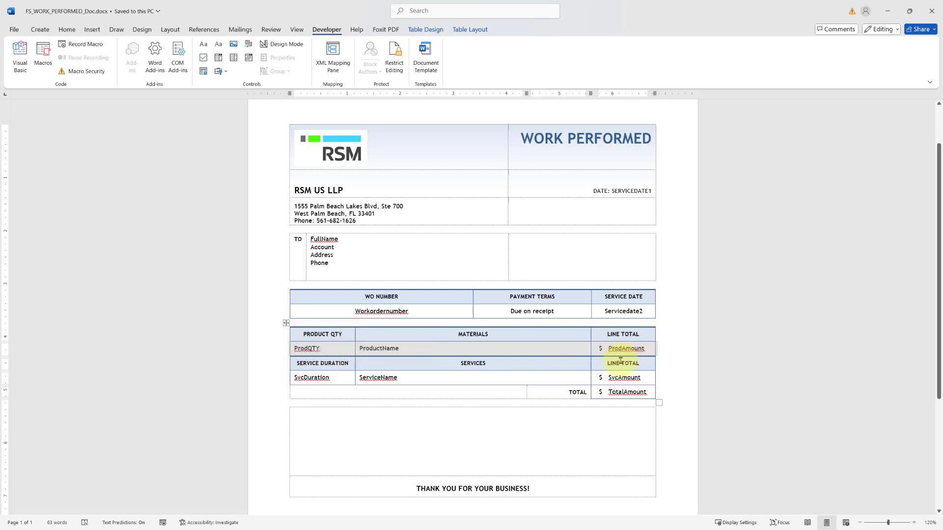
left_click(883, 8)
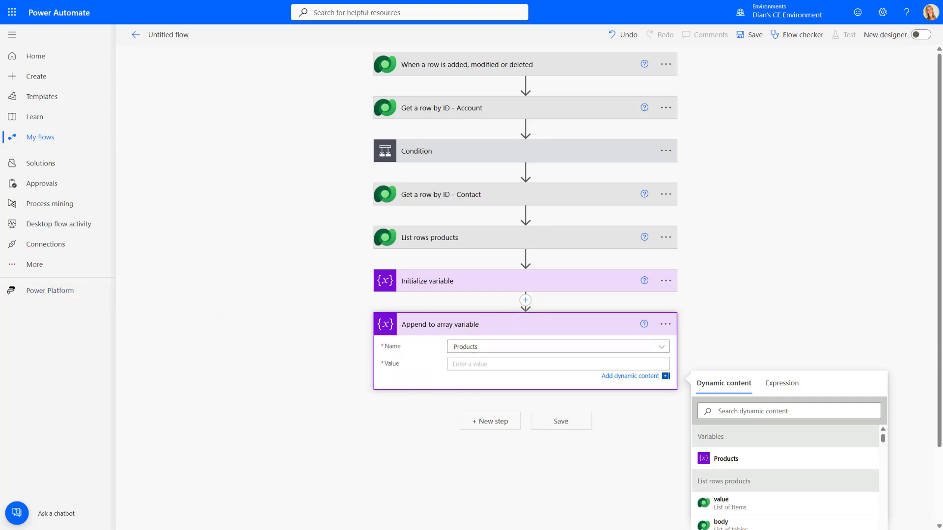
type("{")
key("Return")
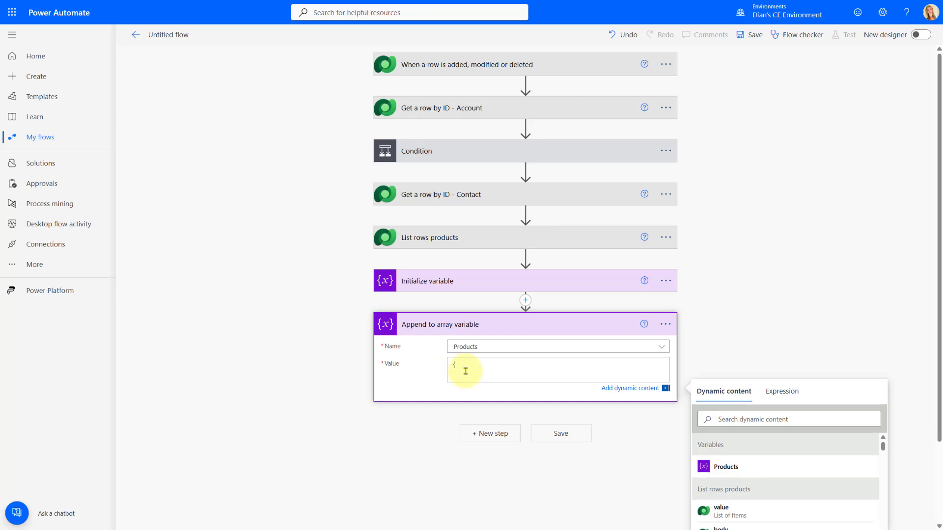
key("Return")
type("\"")
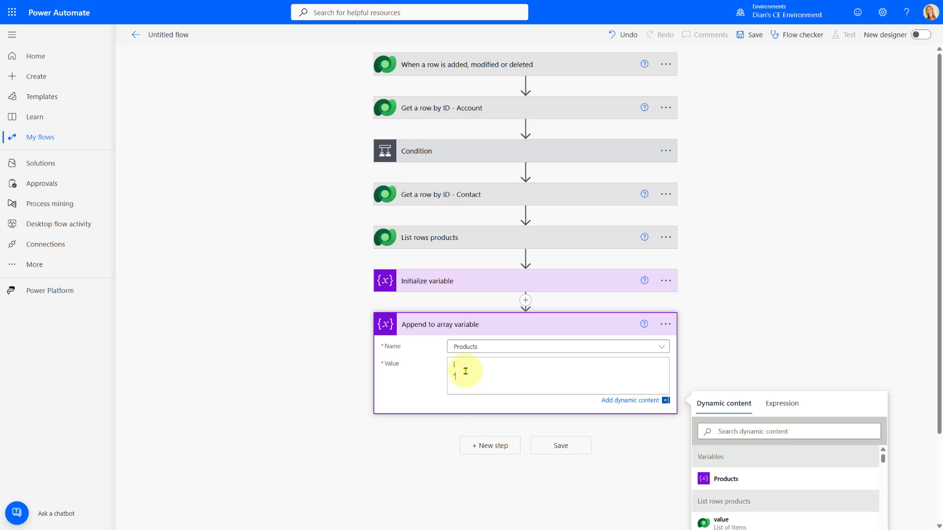
type("ProductQTY\":")
left_click(761, 431)
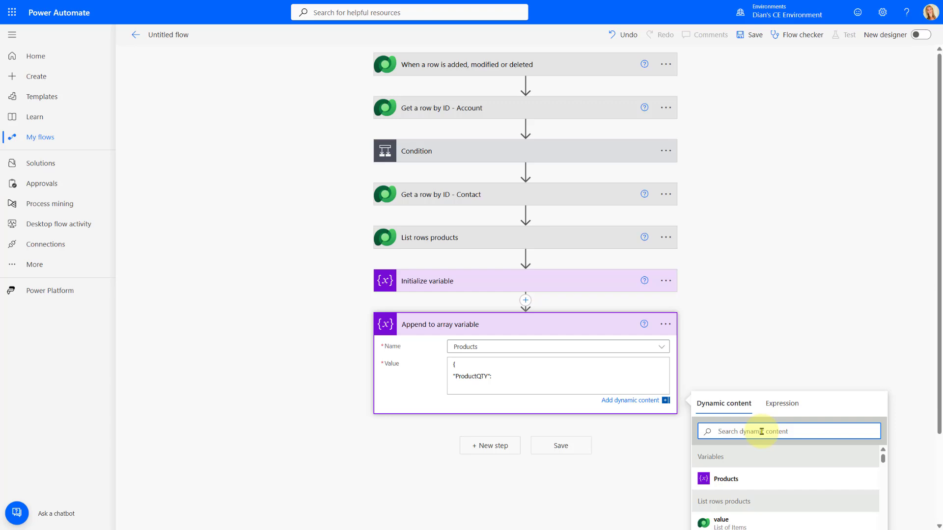
type("quantiy")
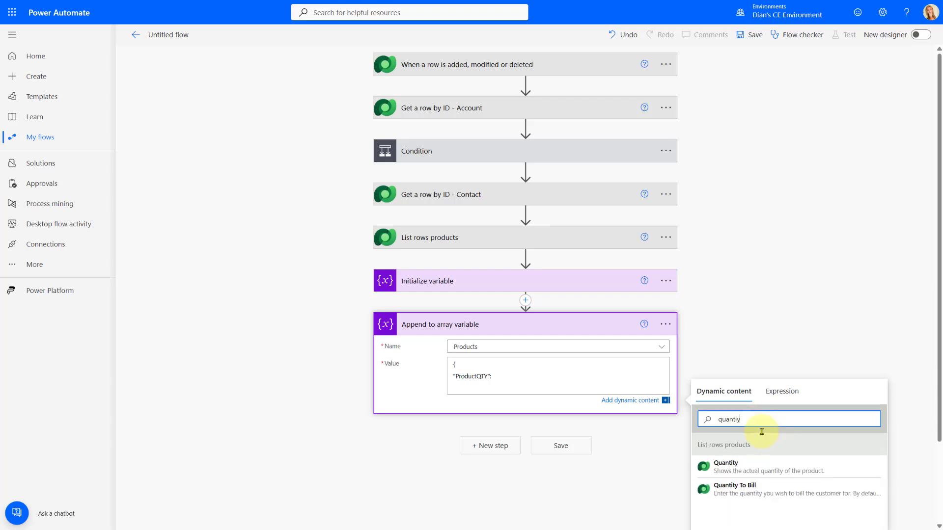
left_click(769, 488)
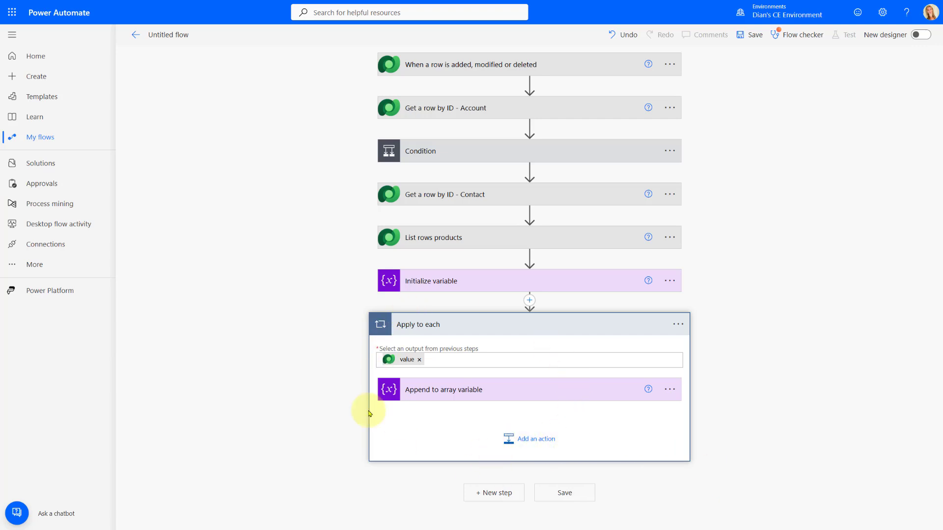
Step: Add a "ProductName": line to the appended value inside Apply to each, filled with Name from List rows products
left_click(554, 377)
scroll(556, 372, "down", 3)
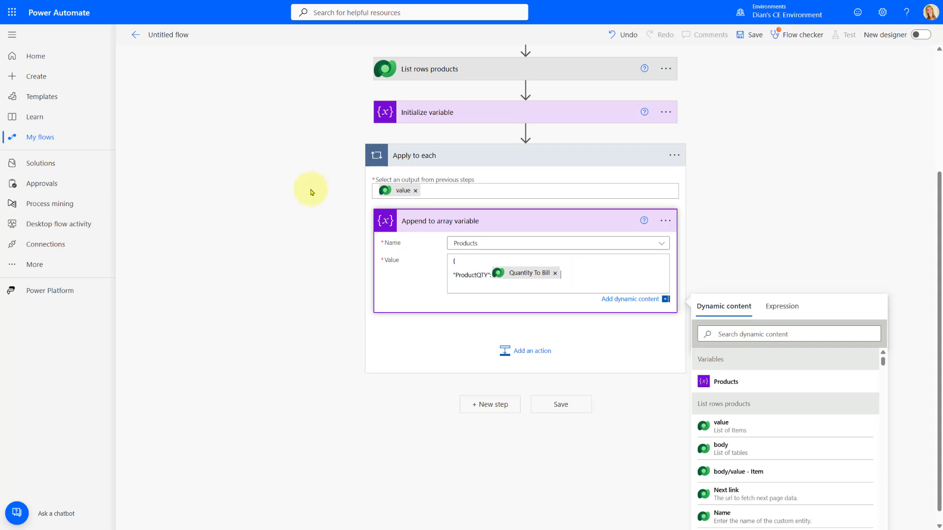
left_click(587, 269)
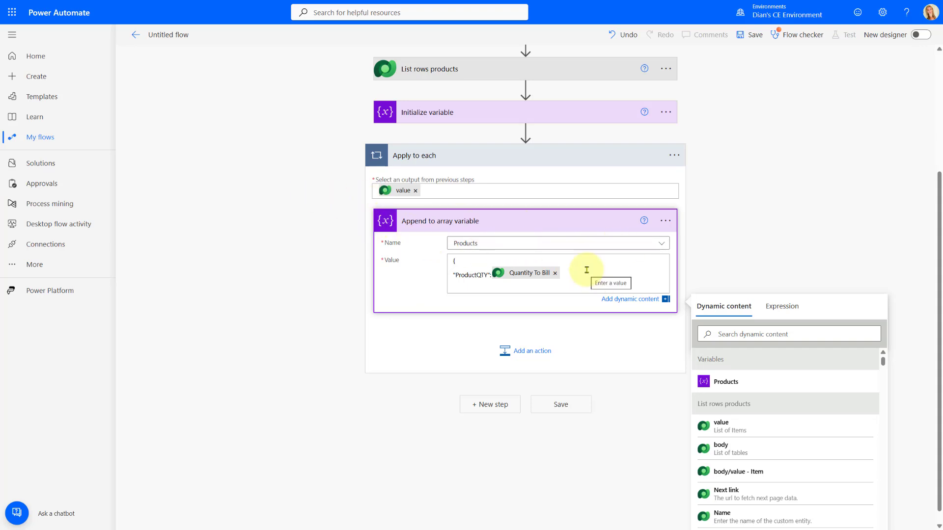
type(",")
key("Return")
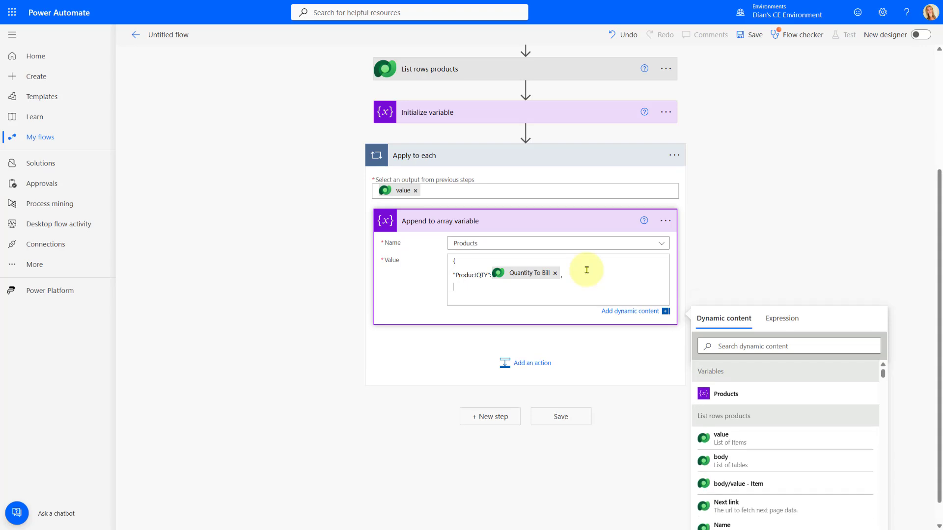
type("\"ProductName\":")
left_click(741, 346)
type("n")
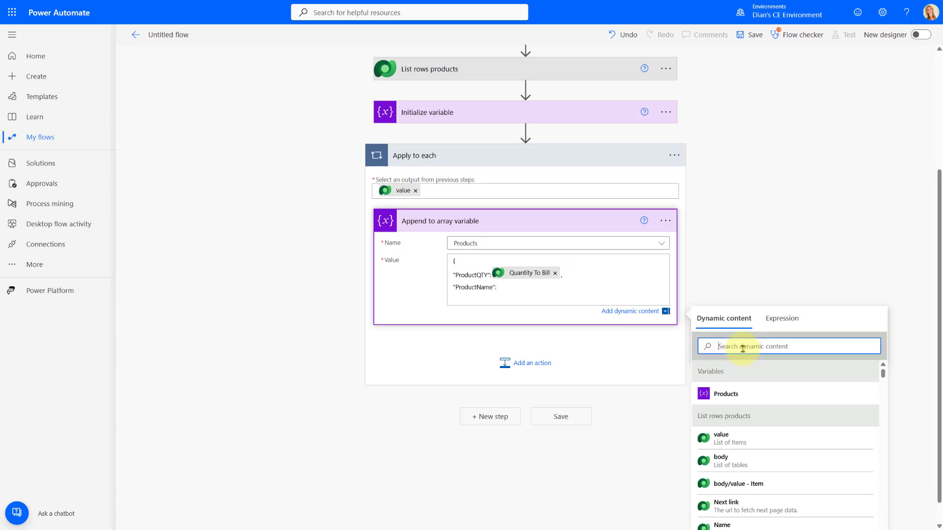
type("ame")
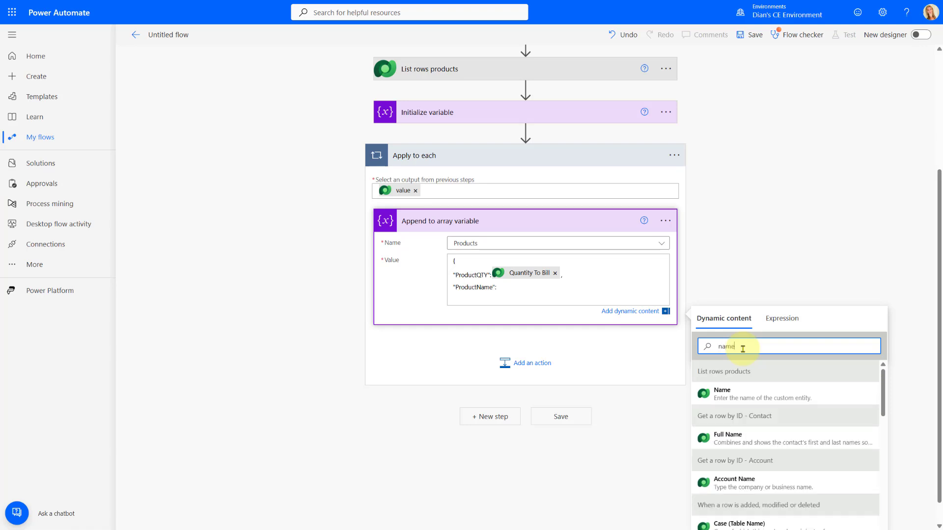
left_click_drag(700, 372, 751, 373)
left_click(751, 374)
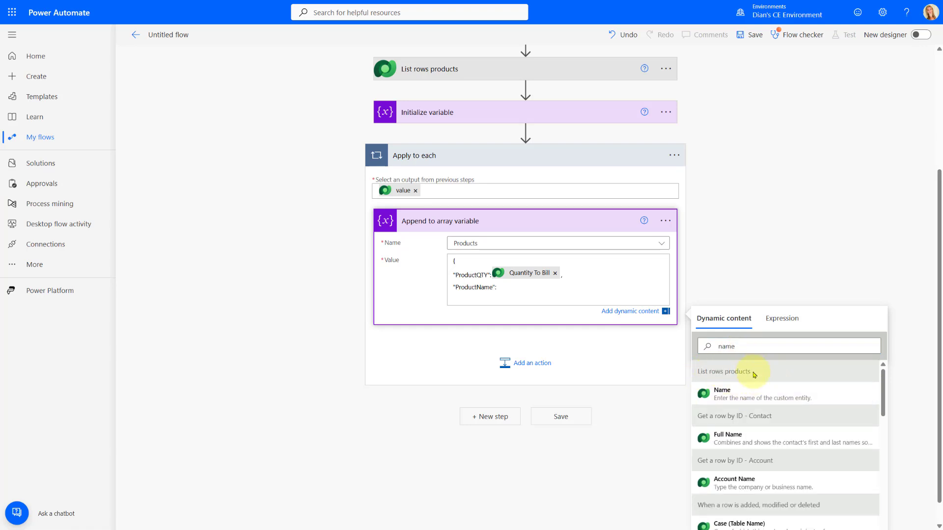
left_click(726, 397)
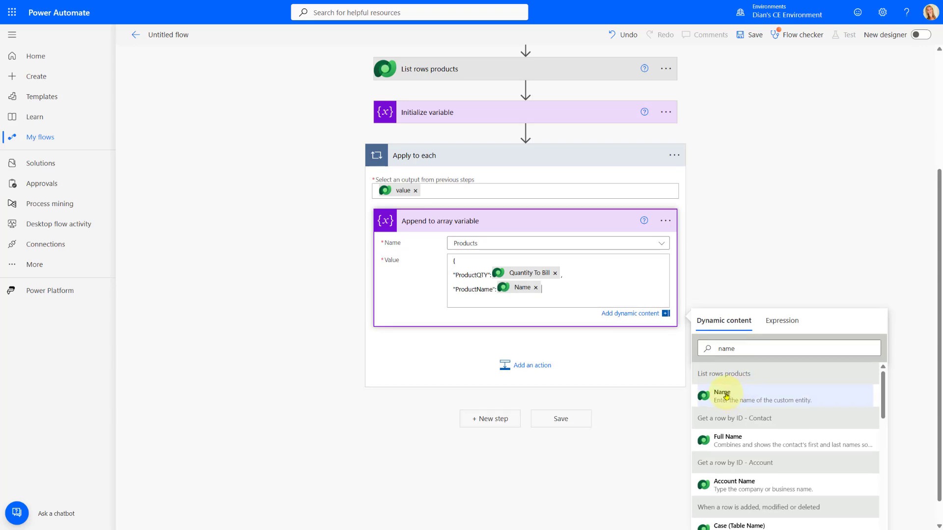
type(",")
key("Return")
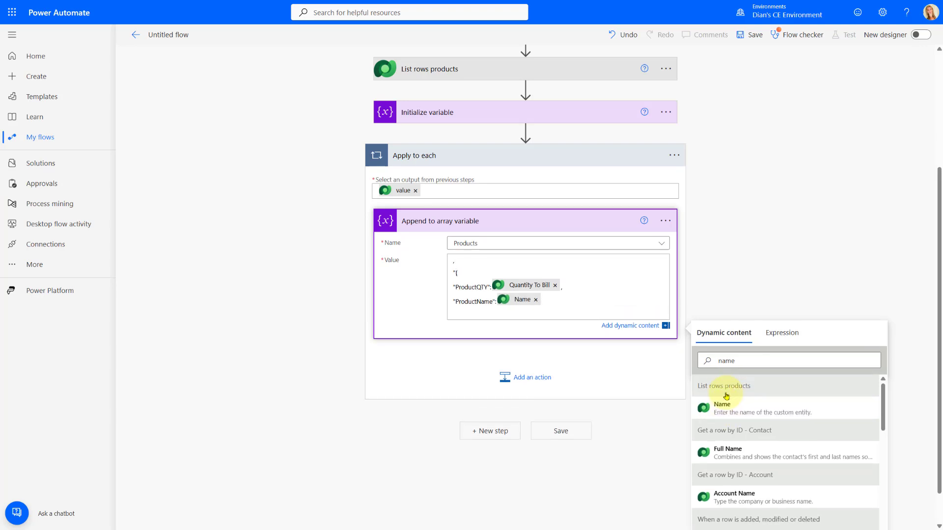
key("BackSpace")
key("BackSpace")
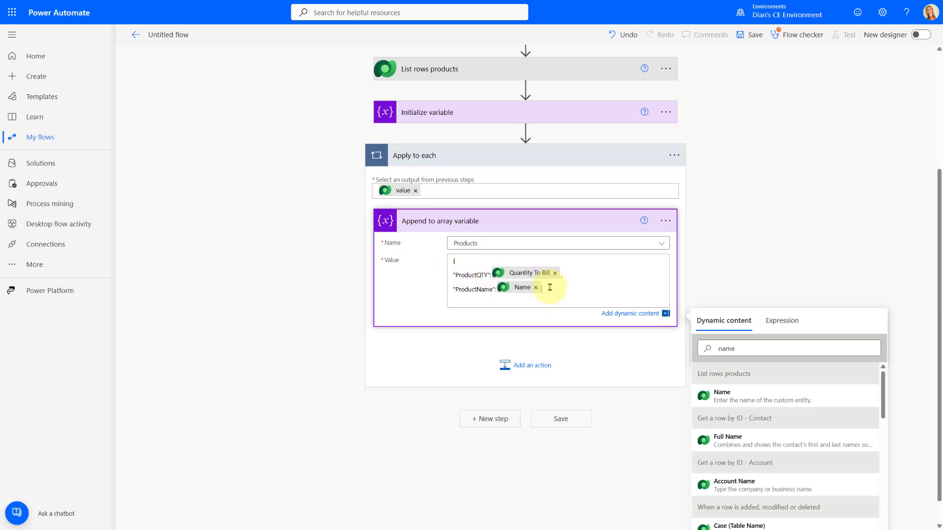
Step: Add a 'ProdAmount': line to the appended value, filled with Total Amount from List rows products
key("Return")
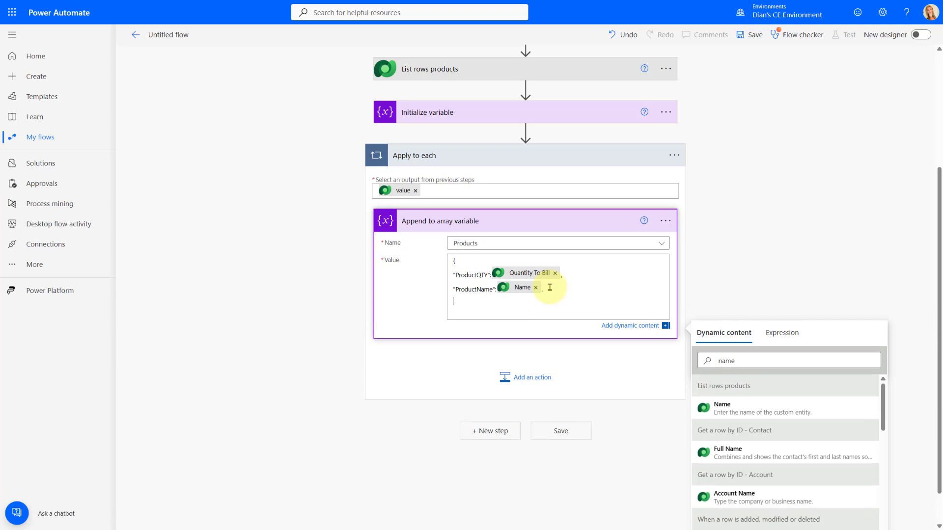
type("\"ProdAmount\"::")
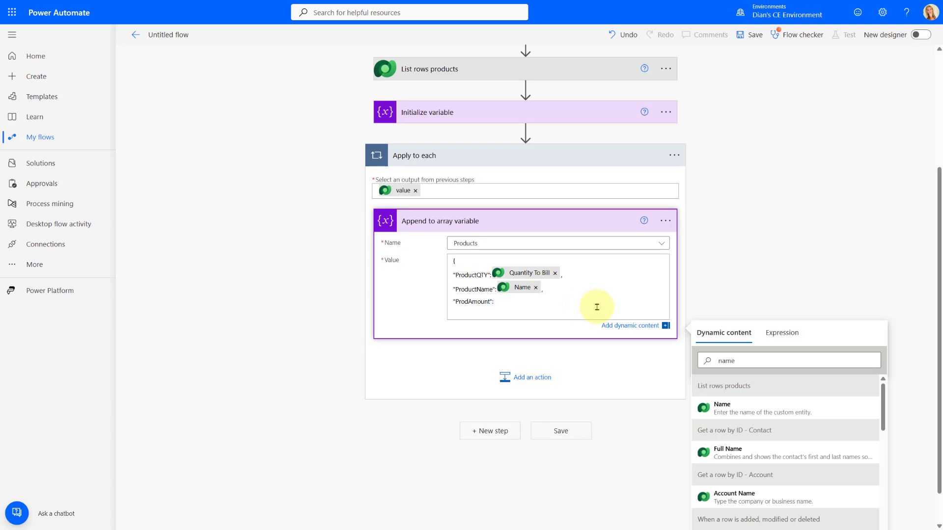
left_click(724, 361)
left_click(730, 361)
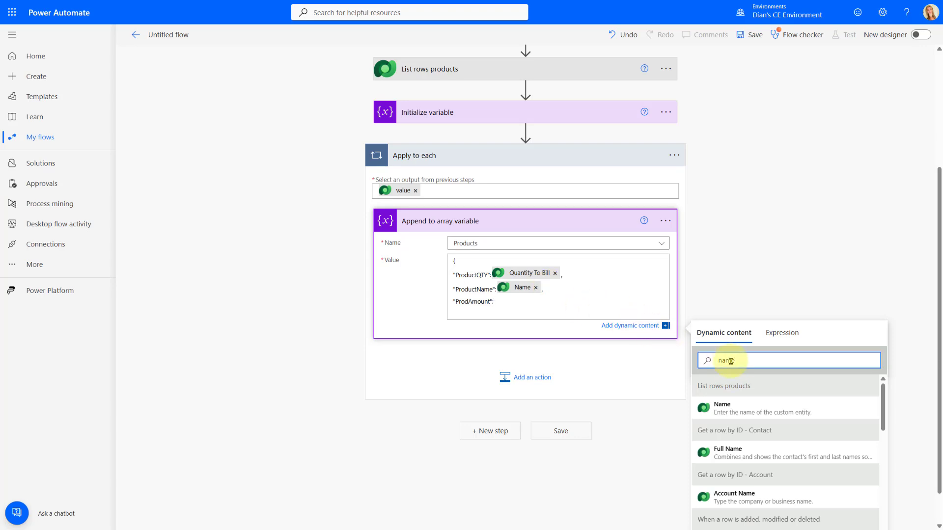
key("BackSpace")
key("BackSpace")
key("BackSpace")
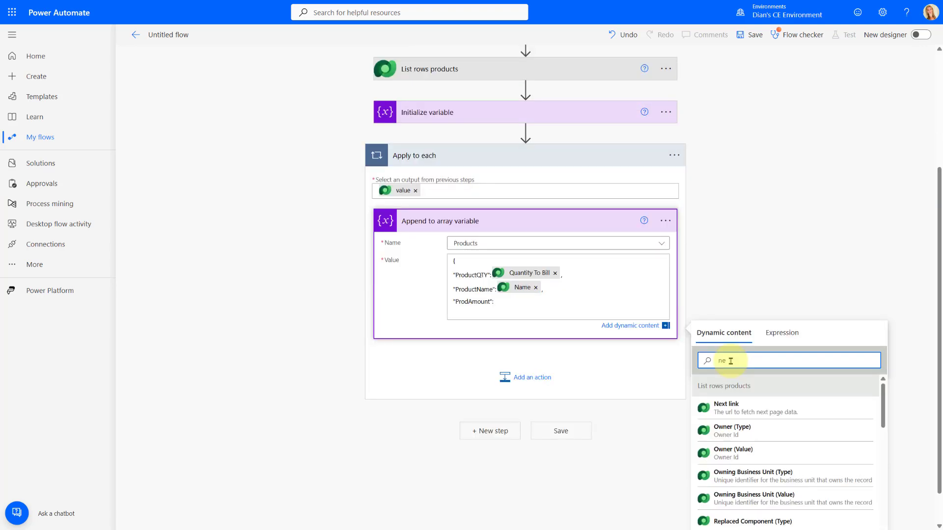
key("Delete")
type("total amount")
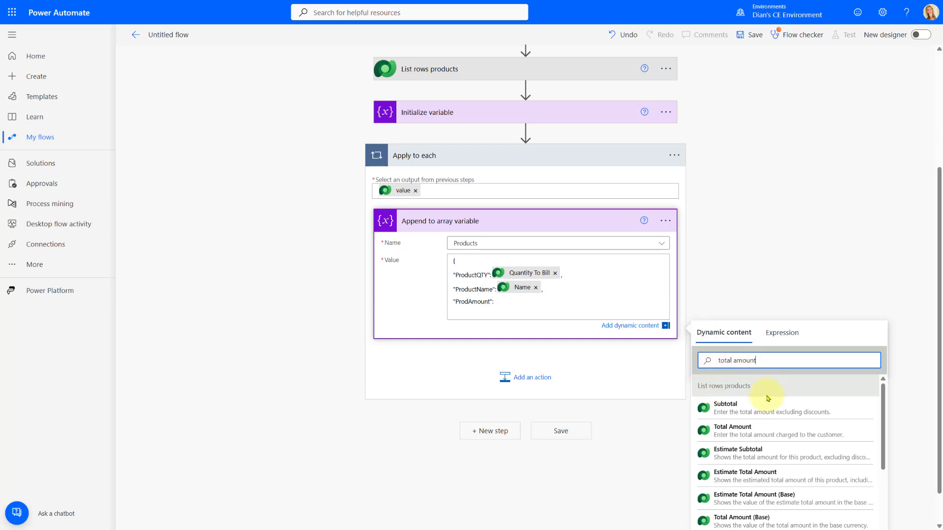
left_click(739, 431)
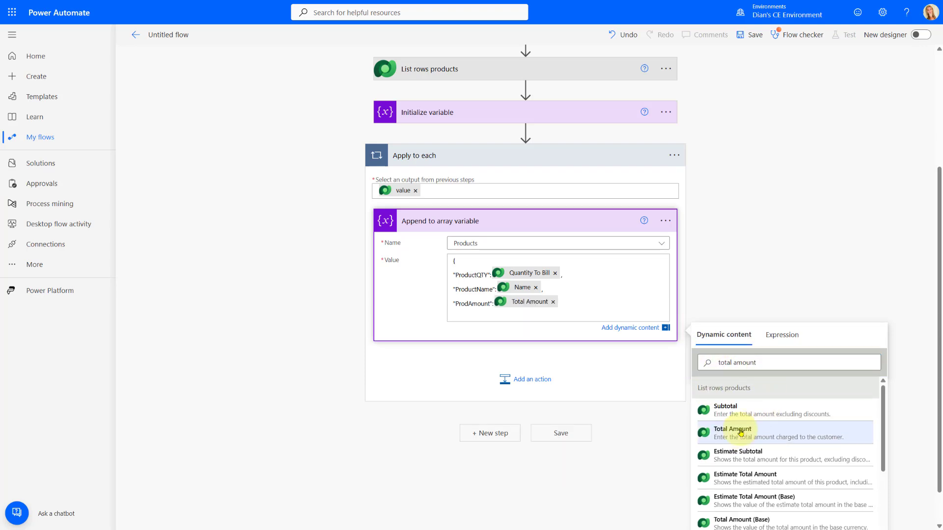
Step: Close the appended value with a closing curly brace on its own line after the ProdAmount line
key("Return")
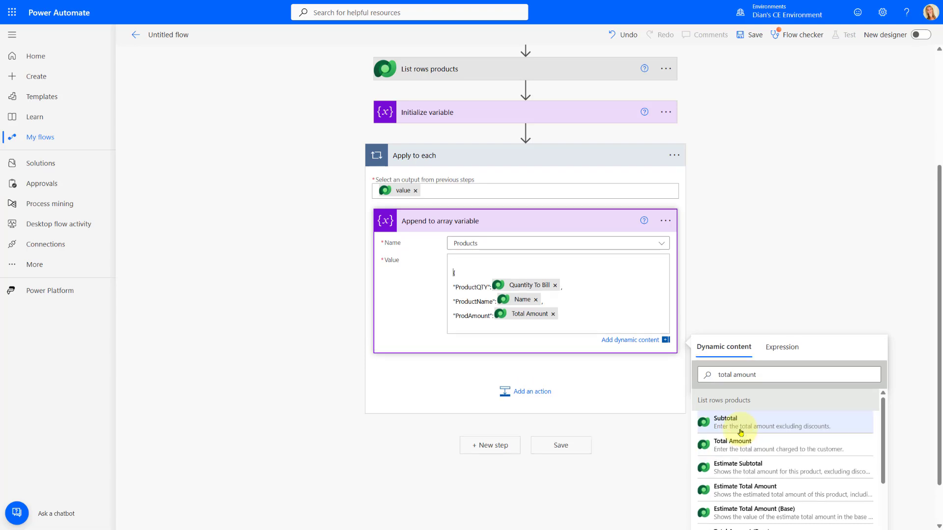
key("BackSpace")
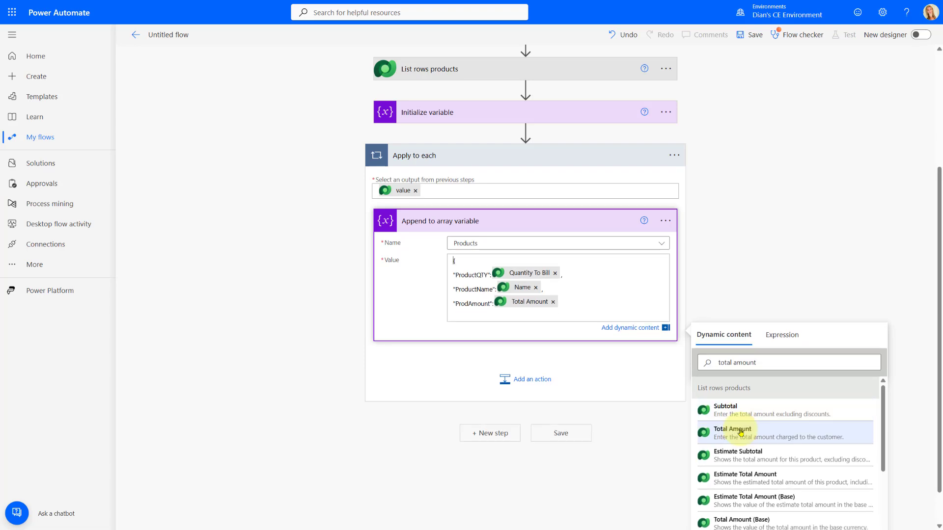
left_click(592, 302)
key("Return")
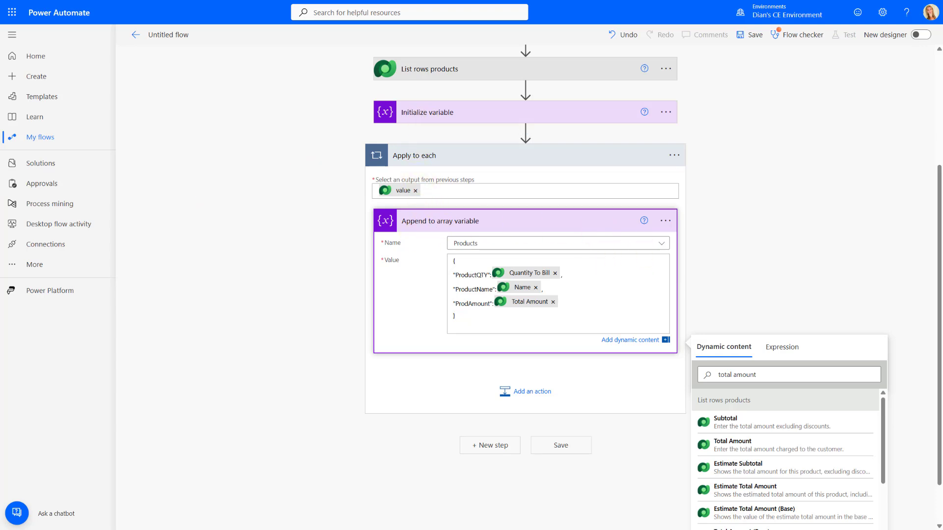
Step: Rename the Initialize variable action as 'Initialize variable products'
left_click(666, 112)
left_click(710, 133)
left_click(665, 191)
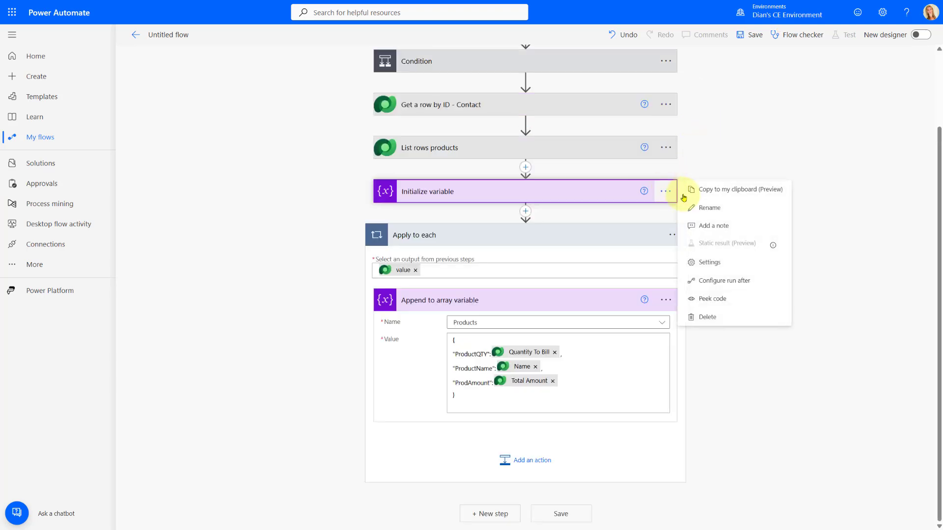
left_click(702, 205)
left_click(493, 191)
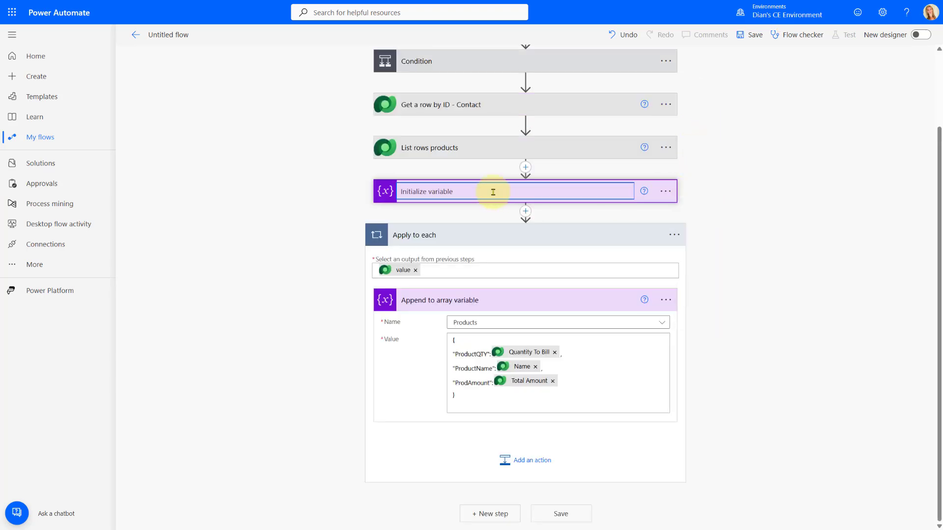
type("products")
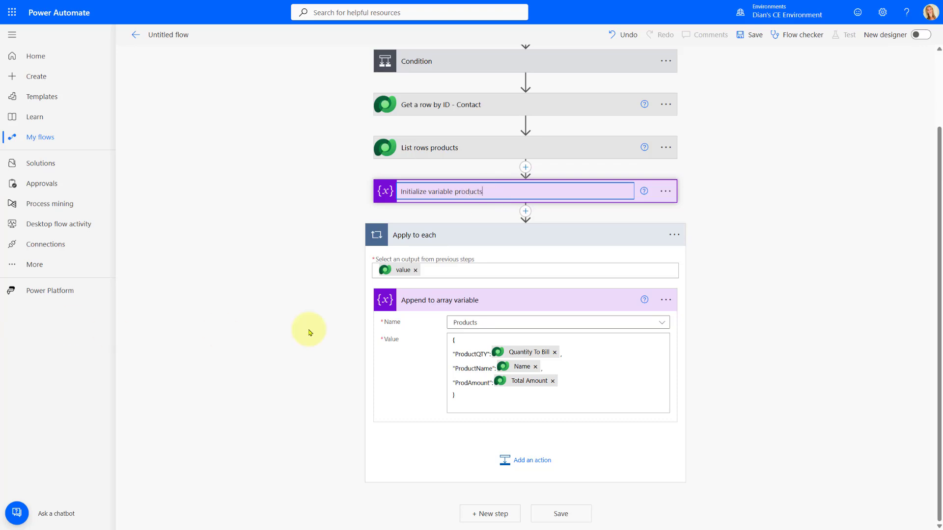
Step: Rename the Apply to each loop as 'Apply to each-products'
left_click(675, 237)
left_click(713, 189)
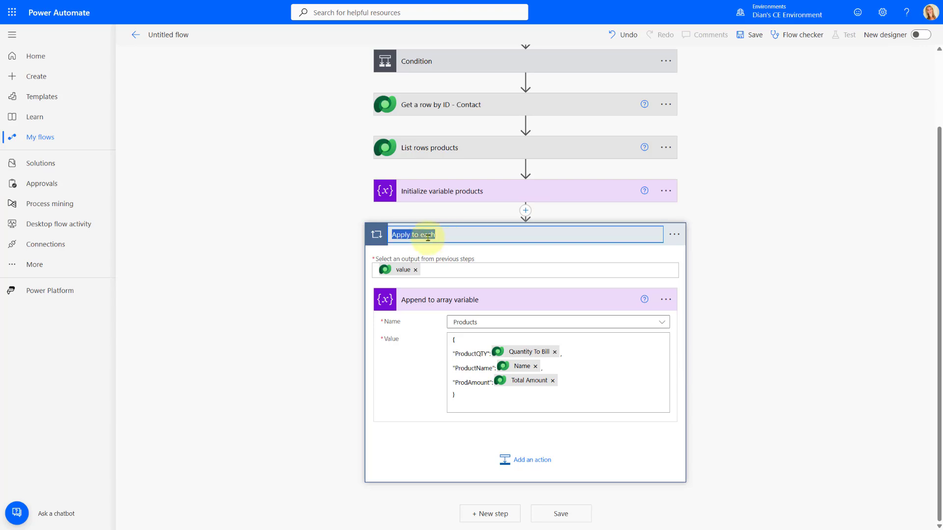
left_click(477, 234)
type("- p")
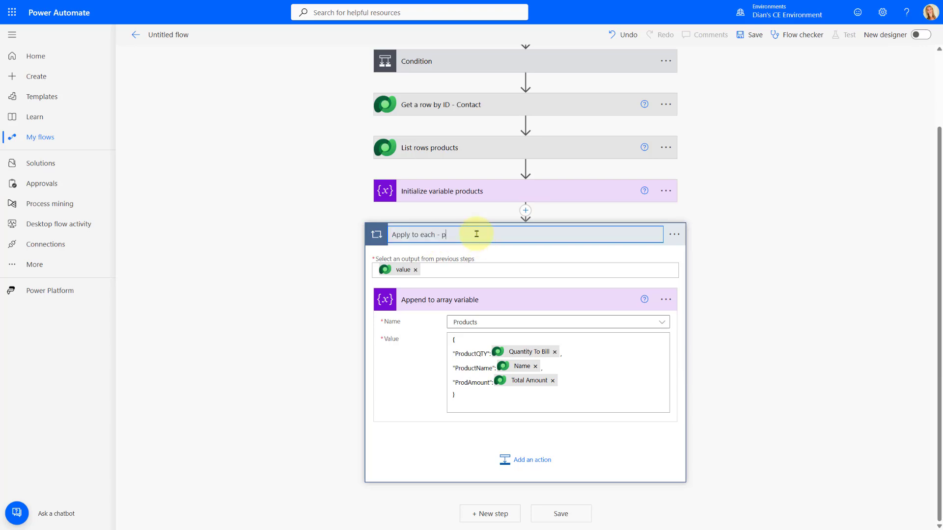
key("BackSpace")
key("BackSpace")
key("BackSpace")
type("-products")
left_click(715, 202)
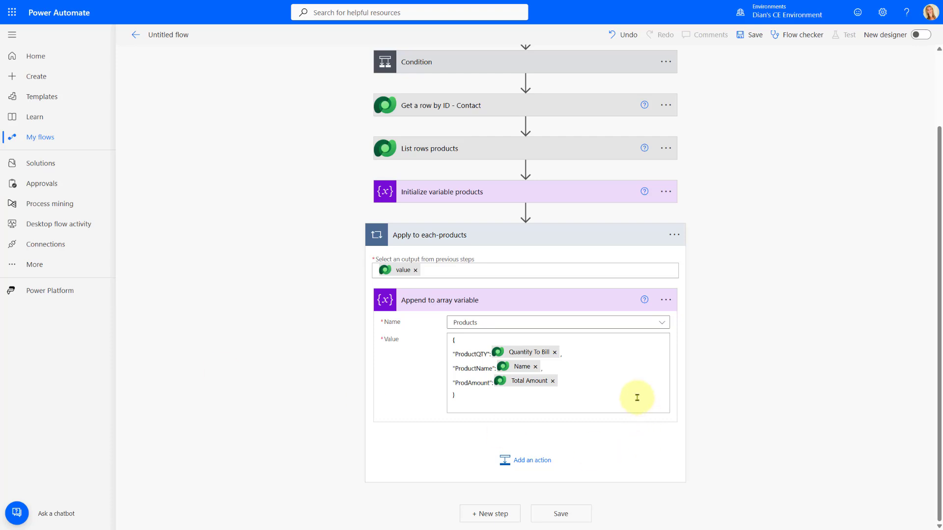
Step: Add an Initialize variable action after Apply to each-products and rename it 'Initialize variable services'
left_click(493, 514)
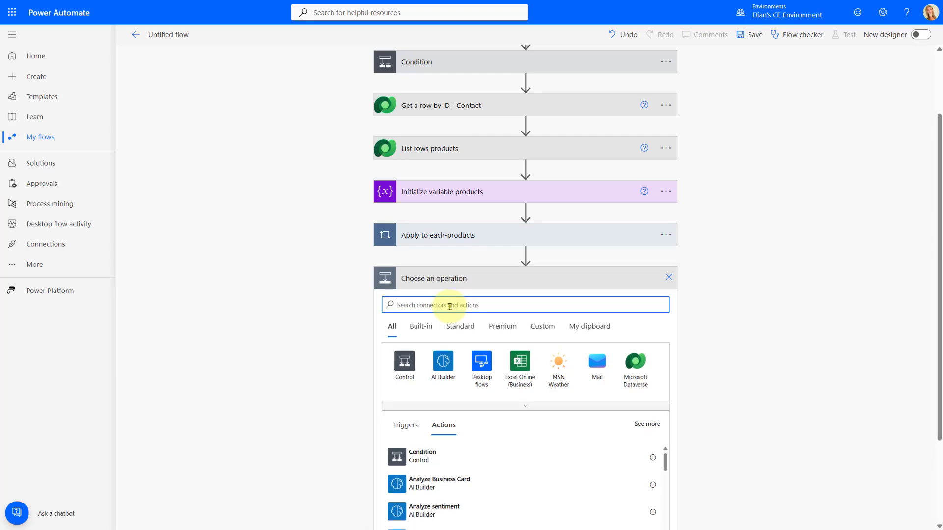
type("ini")
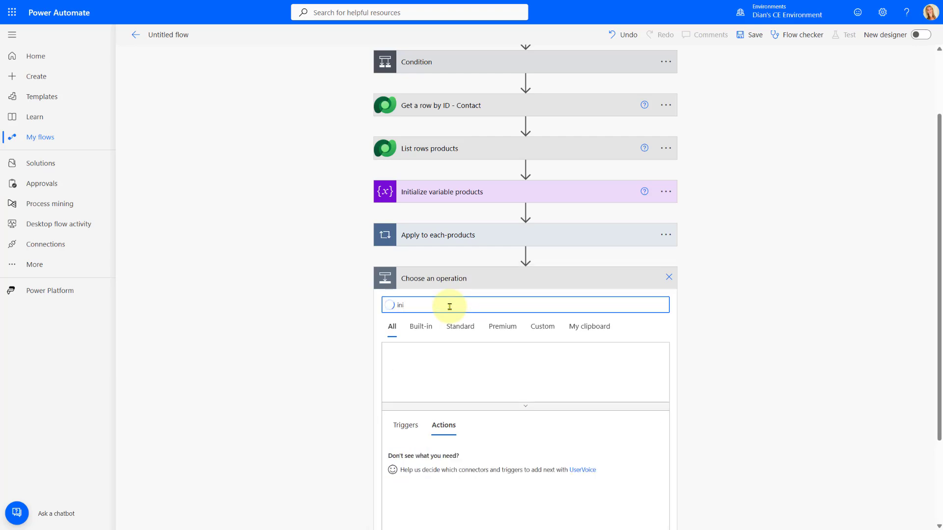
type("tialize")
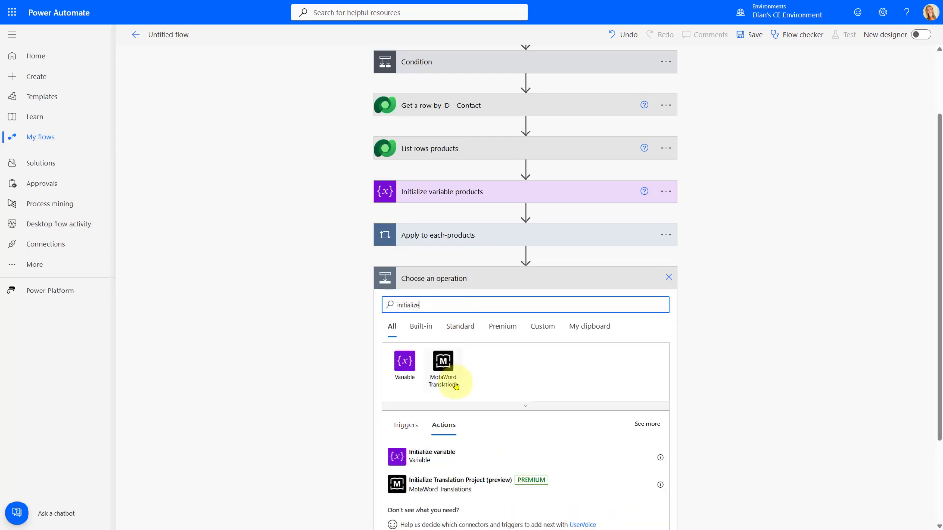
left_click(418, 460)
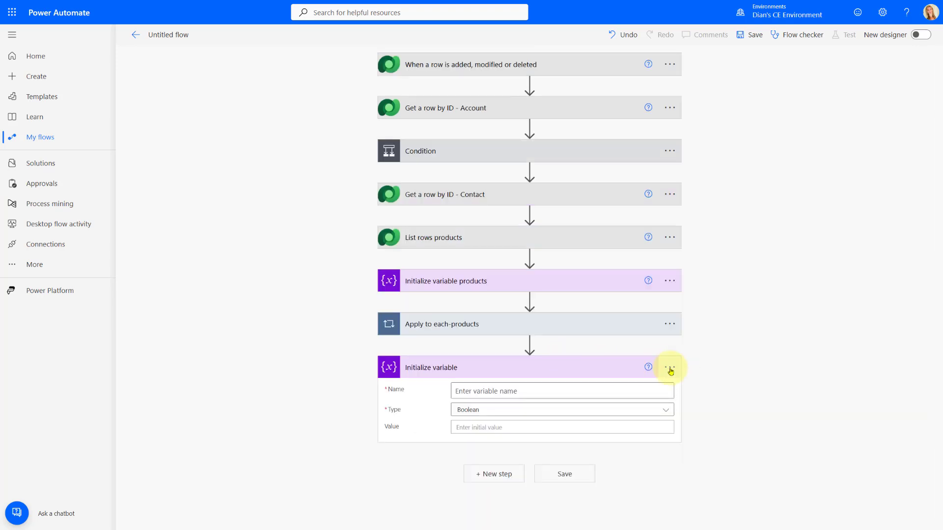
left_click(670, 368)
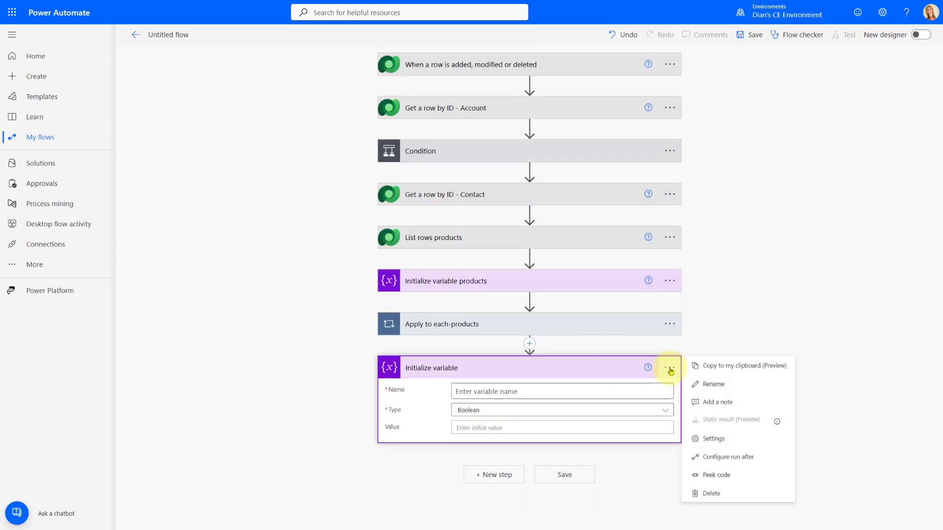
left_click(706, 386)
left_click(512, 370)
type("services")
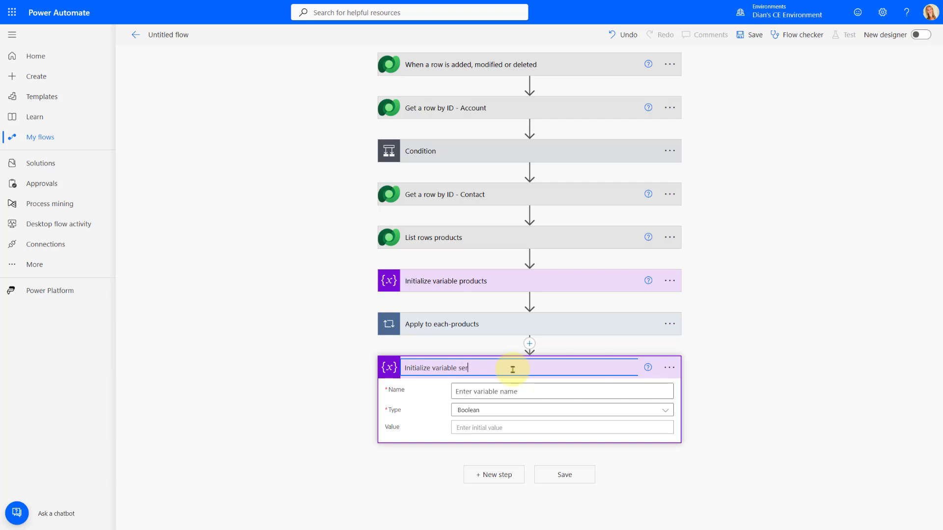
Step: Name the variable in Initialize variable services 'services' and set its type to Array
left_click(492, 390)
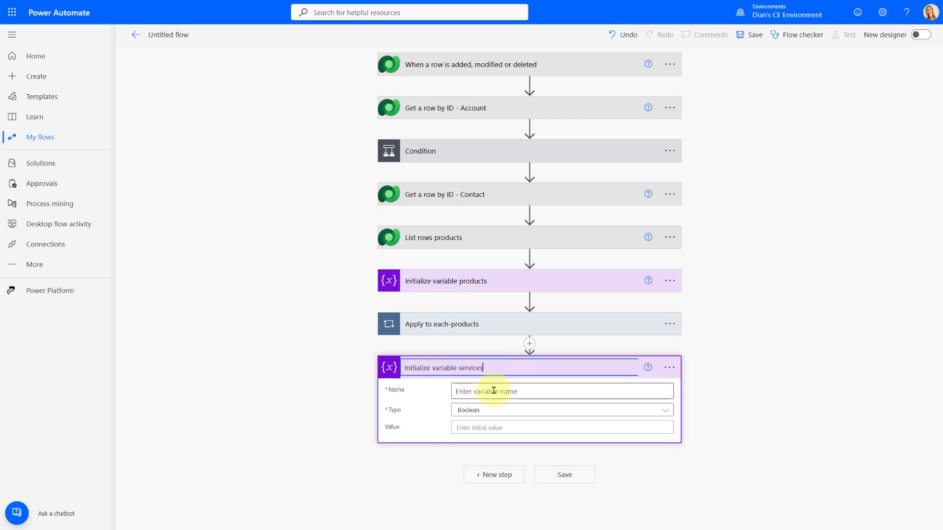
type("services")
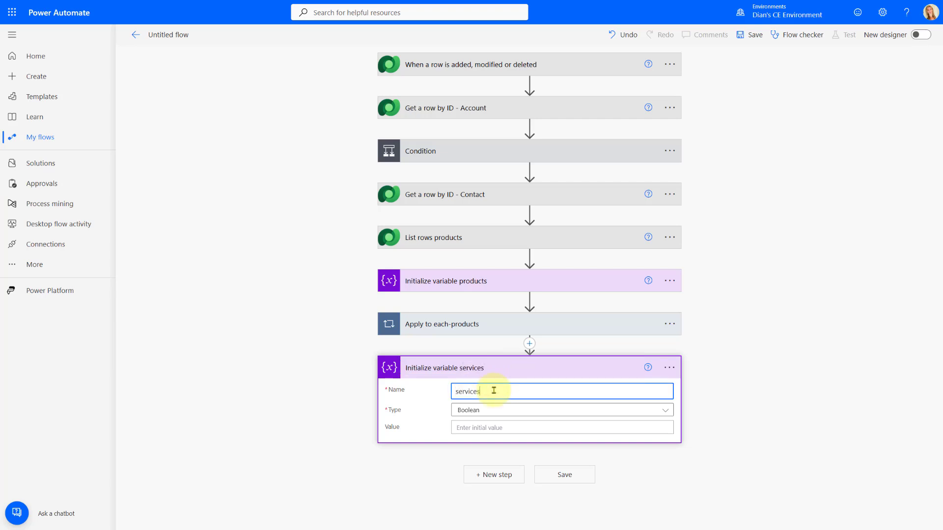
left_click(496, 410)
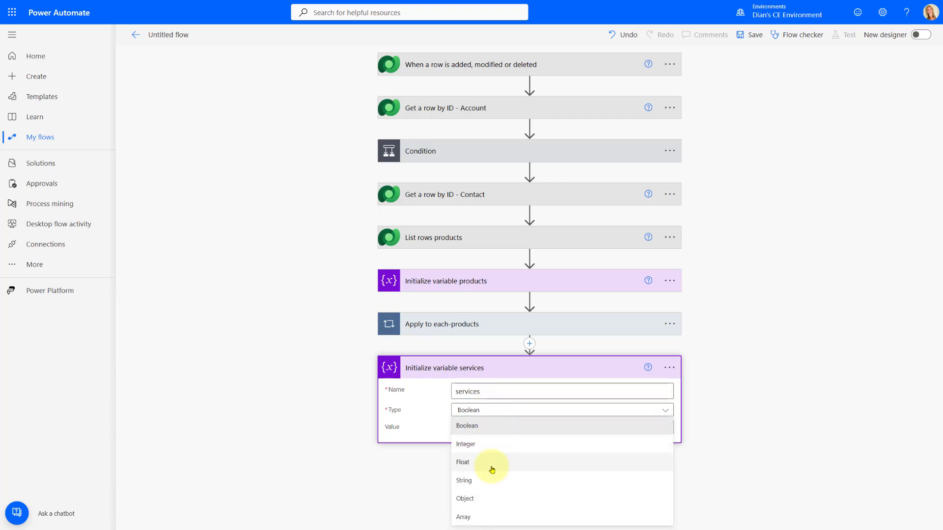
left_click(484, 517)
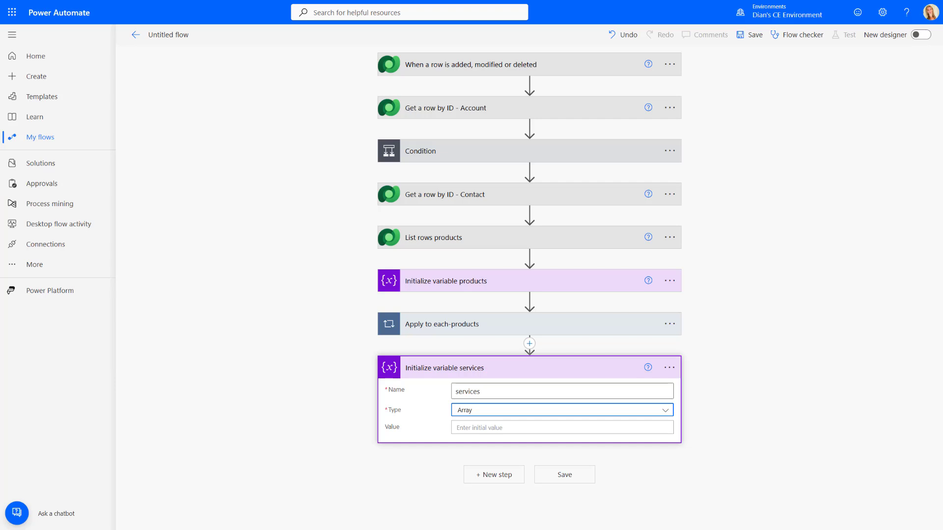
Step: Add an Initialize variable action after Initialize variable services, with the variable name 'duration to bill' and type Integer
left_click(499, 475)
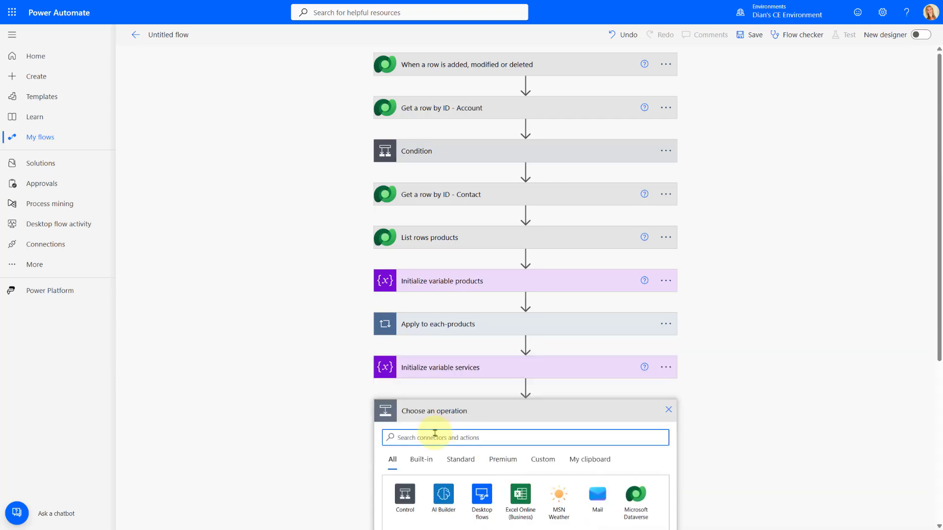
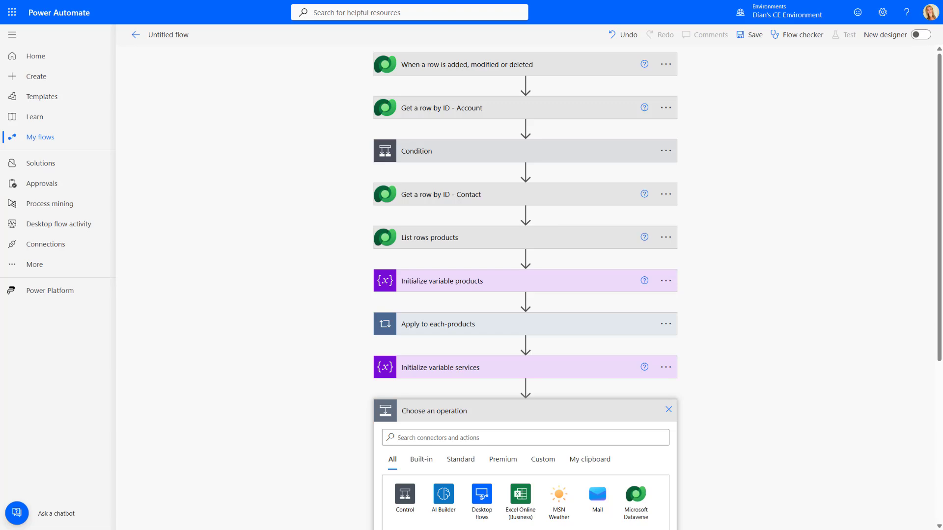
left_click(469, 438)
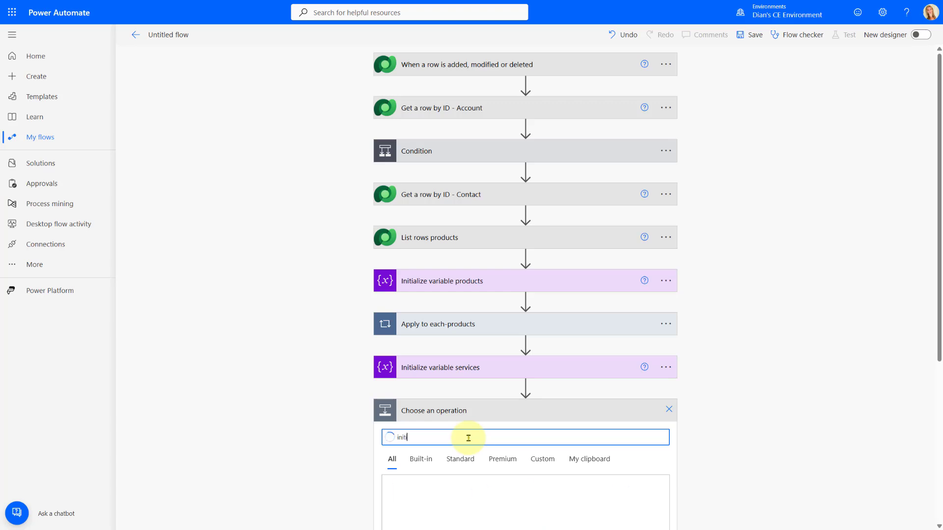
scroll(498, 427, "down", 2)
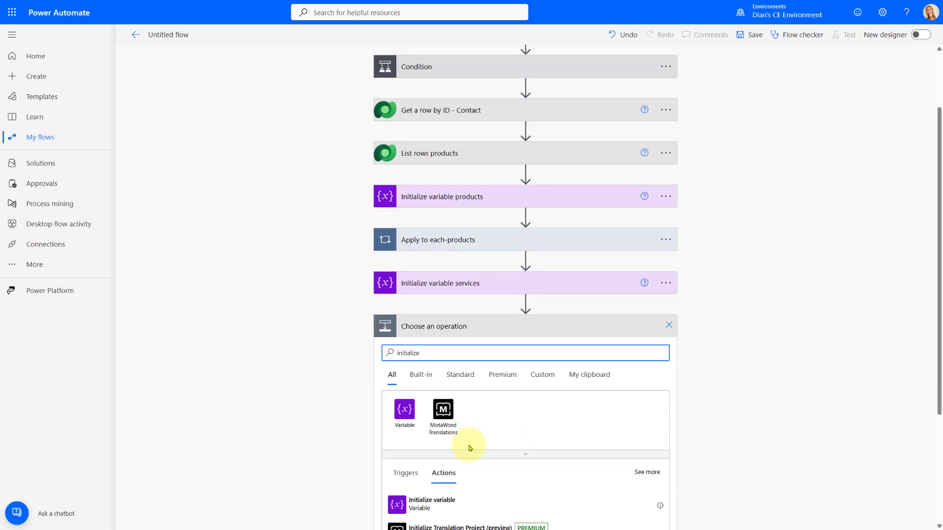
left_click(432, 504)
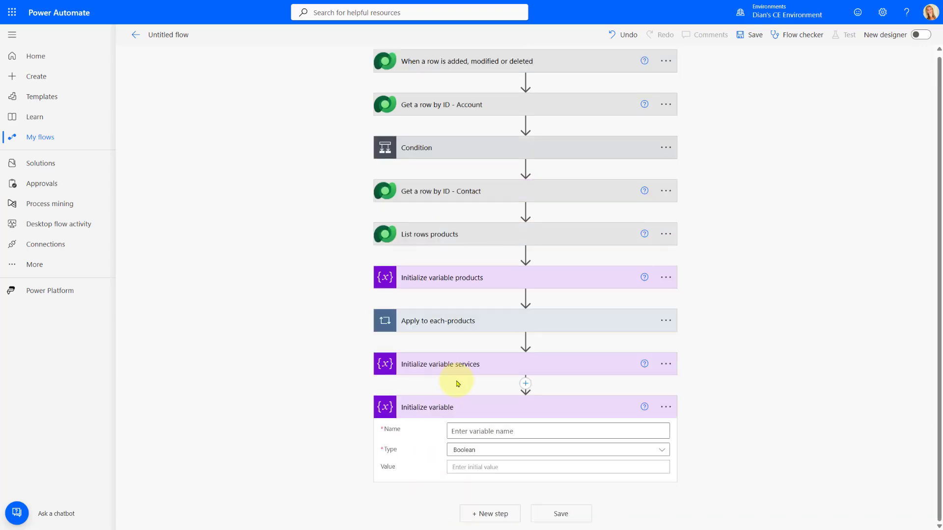
left_click(493, 431)
type("duration to bill")
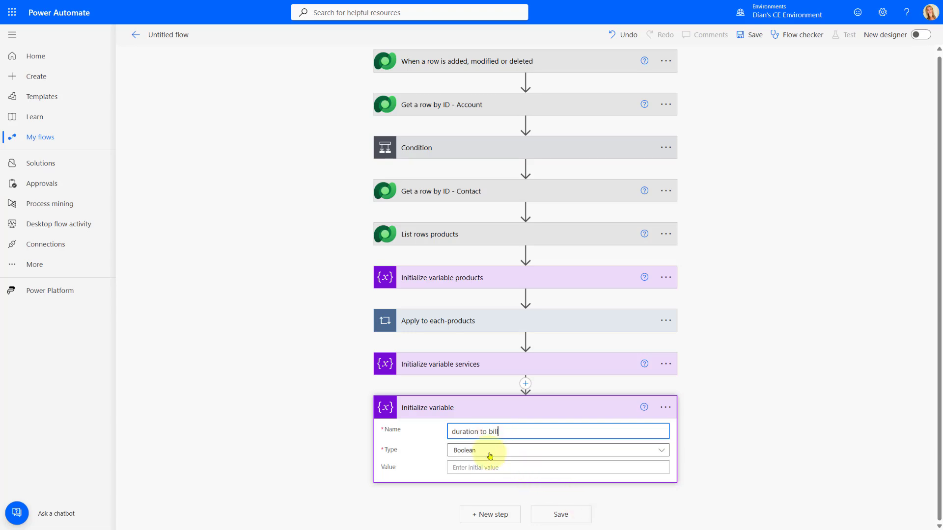
left_click(487, 449)
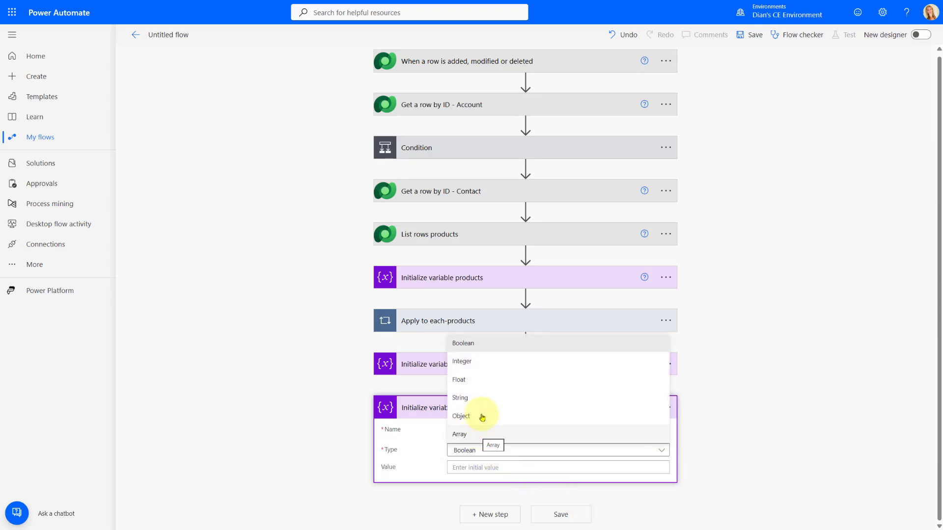
left_click(475, 362)
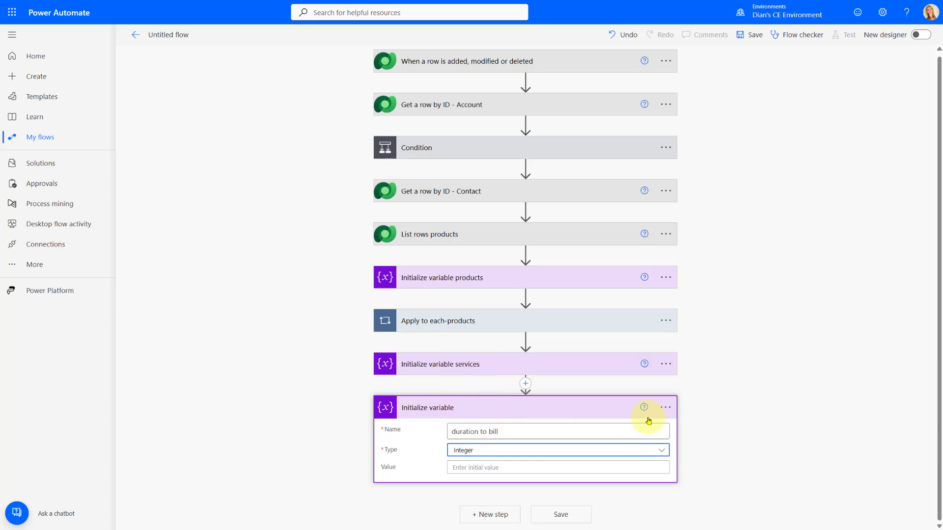
Step: Rename the last Initialize variable action as 'Initialize variable duration to bill'
left_click(666, 407)
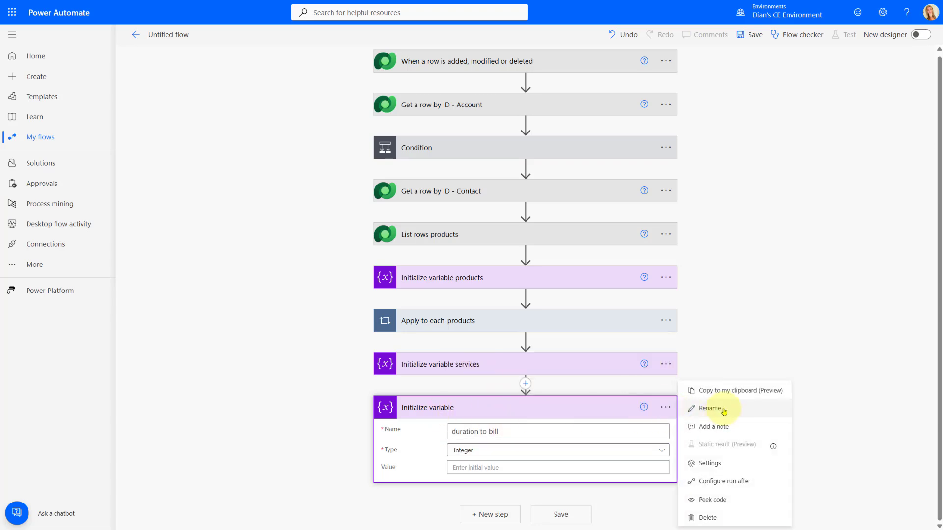
left_click(724, 410)
left_click(548, 412)
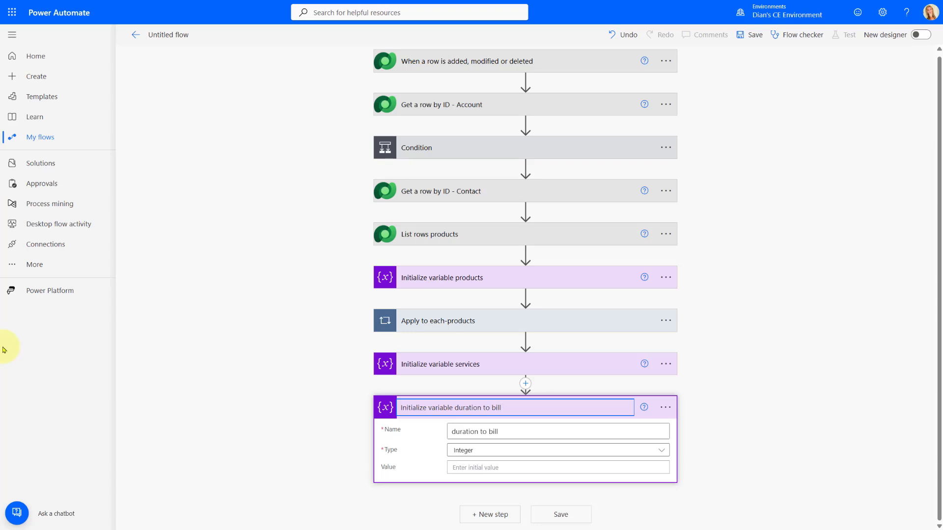
Step: Add a Data Operation Compose action after Initialize variable duration to bill
left_click(491, 514)
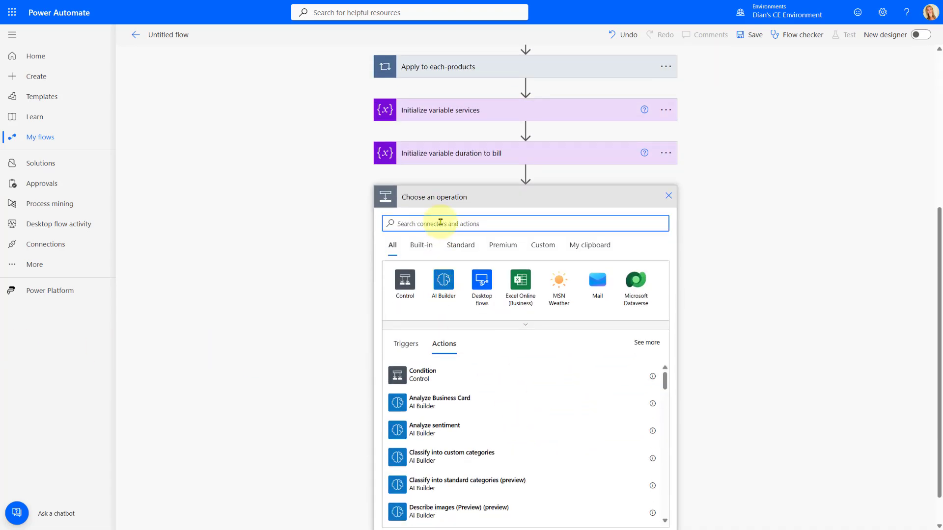
type("vompo")
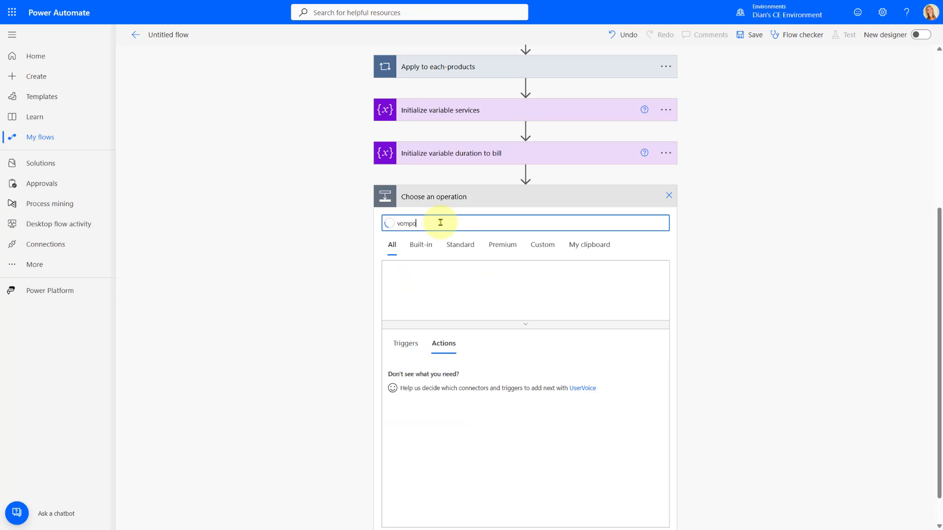
key("BackSpace")
key("BackSpace")
type("compose")
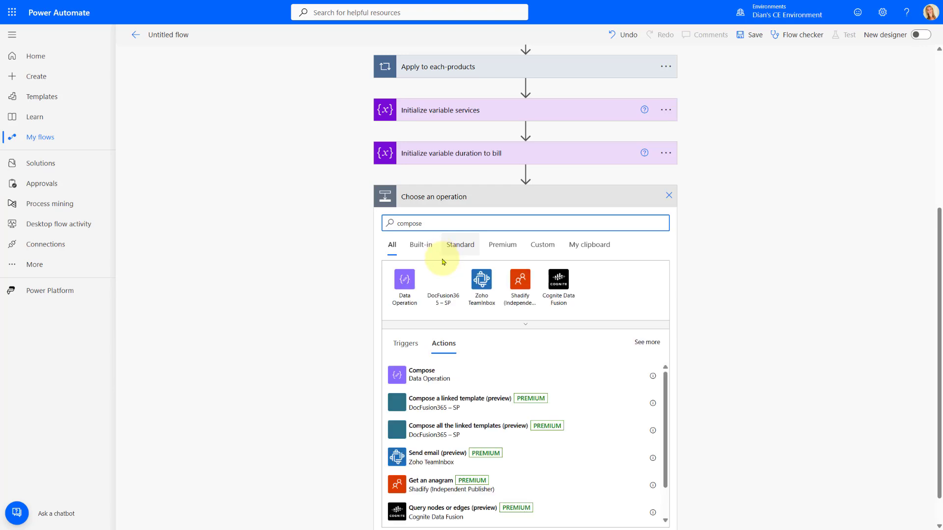
left_click(420, 376)
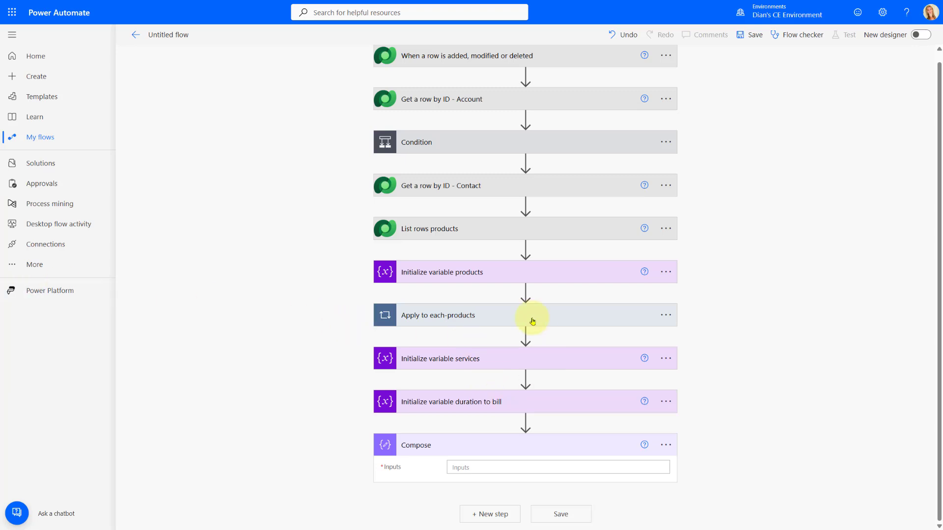
Step: Search the dynamic content available for the Compose inputs for a duration field, and browse the unfiltered list
left_click(461, 467)
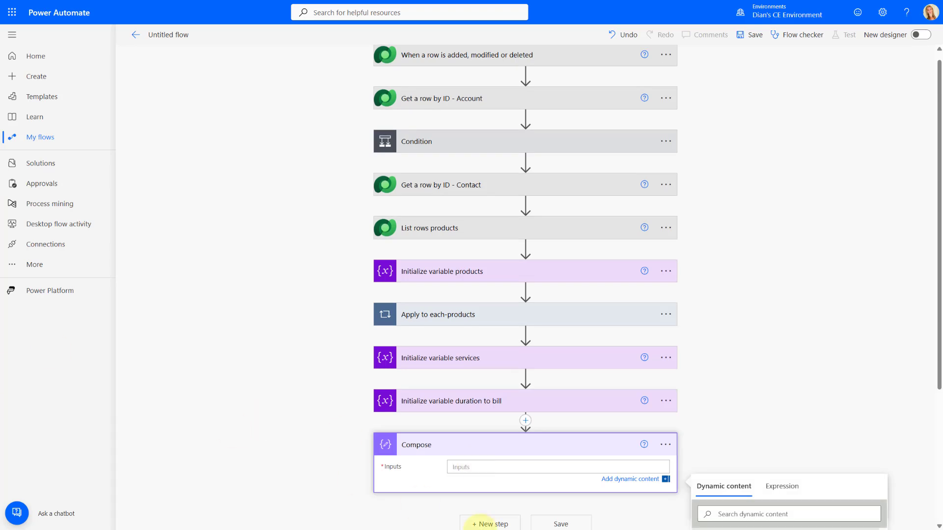
scroll(800, 385, "down", 4)
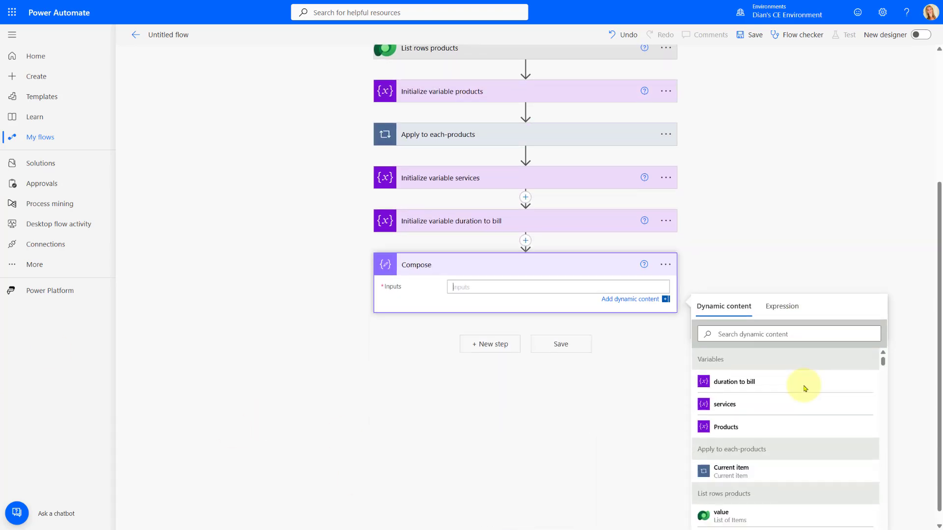
left_click(741, 320)
type("dur")
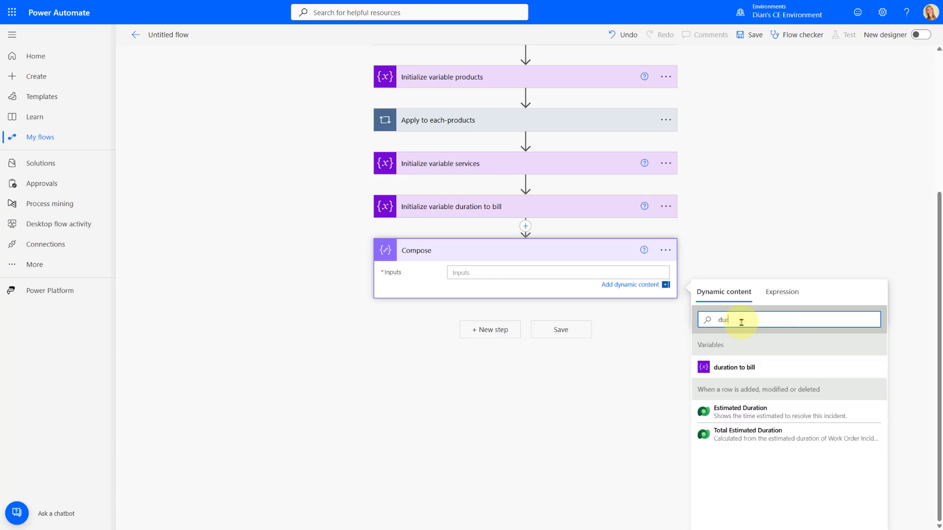
type("ation to")
key("BackSpace")
key("BackSpace")
key("BackSpace")
key("BackSpace")
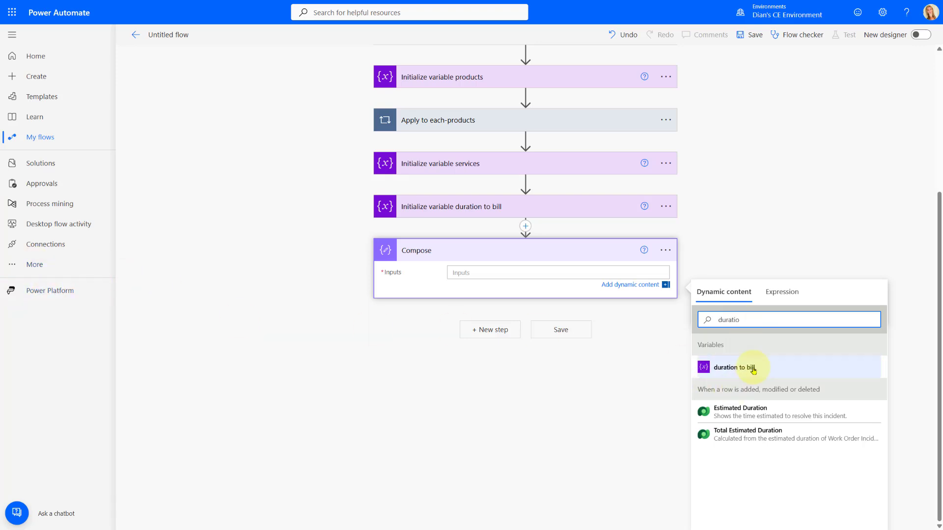
left_click_drag(747, 322, 700, 323)
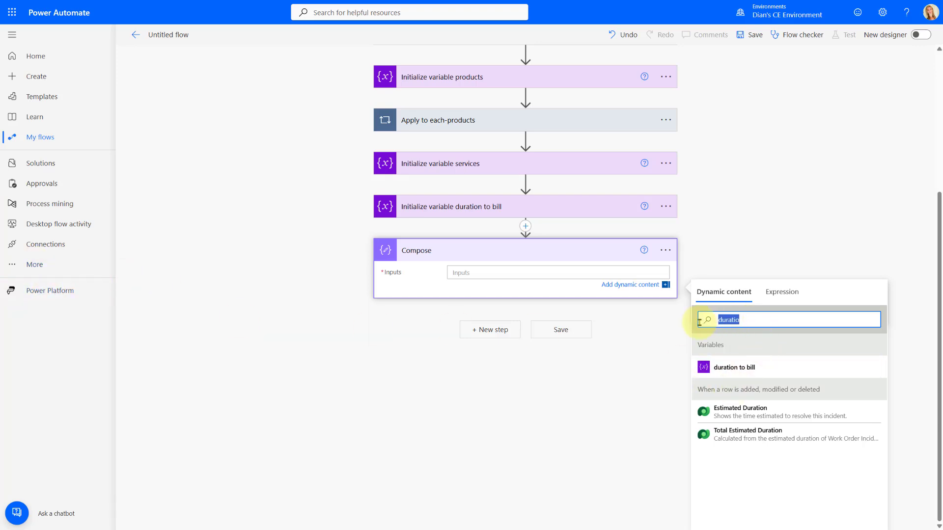
type("dur")
left_click(705, 328)
left_click_drag(751, 326, 692, 327)
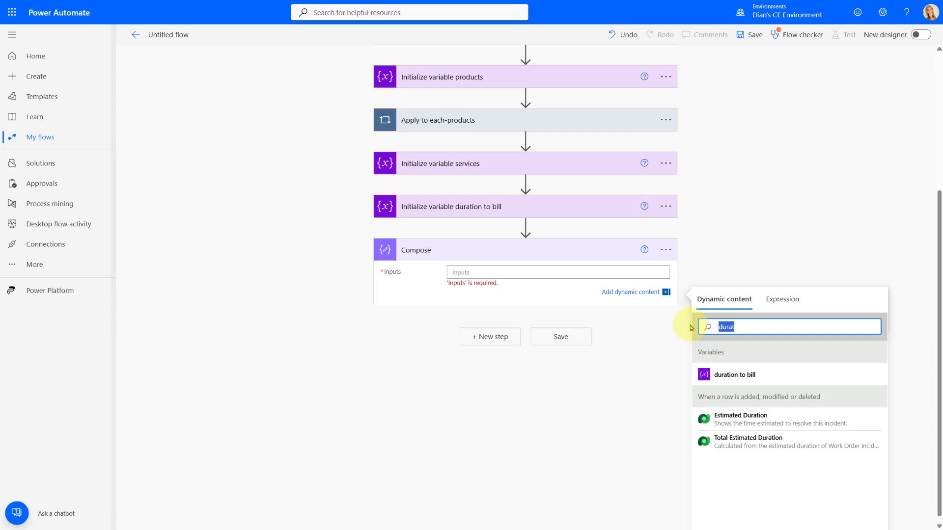
key("BackSpace")
scroll(761, 383, "down", 1)
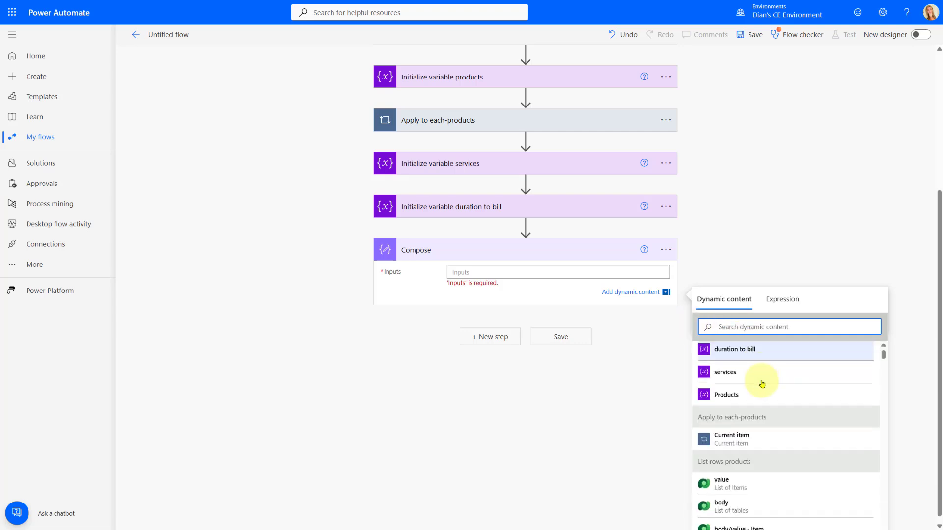
scroll(761, 382, "down", 3)
Step: Insert a Microsoft Dataverse List rows action between Apply to each-products and Initialize variable services
scroll(699, 271, "up", 3)
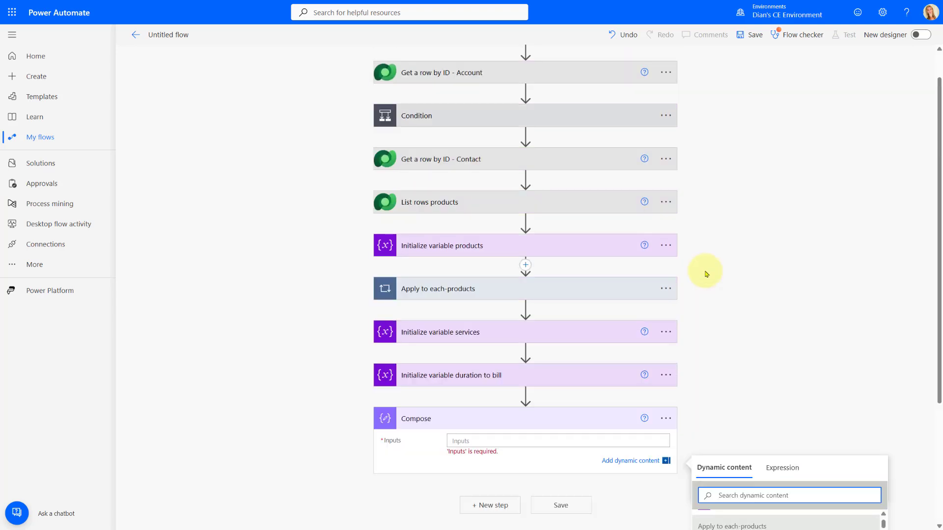
scroll(476, 204, "up", 1)
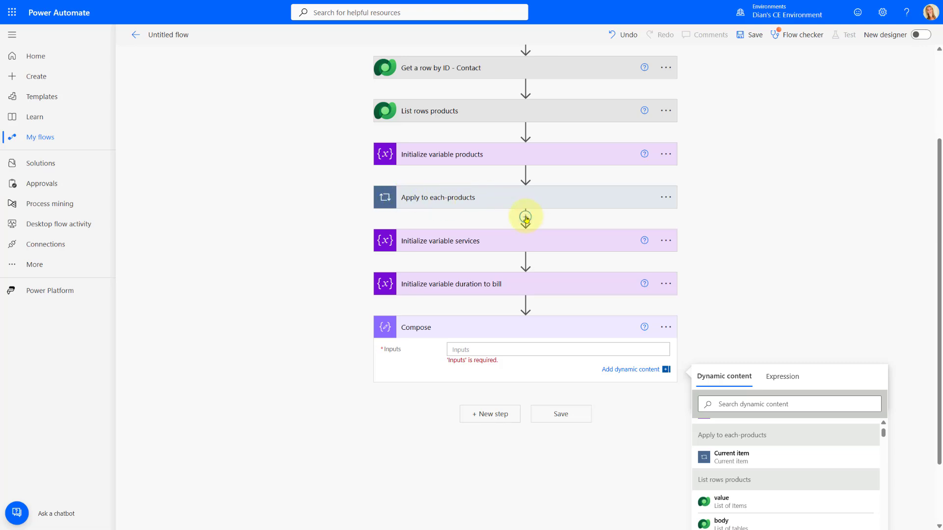
scroll(524, 216, "up", 2)
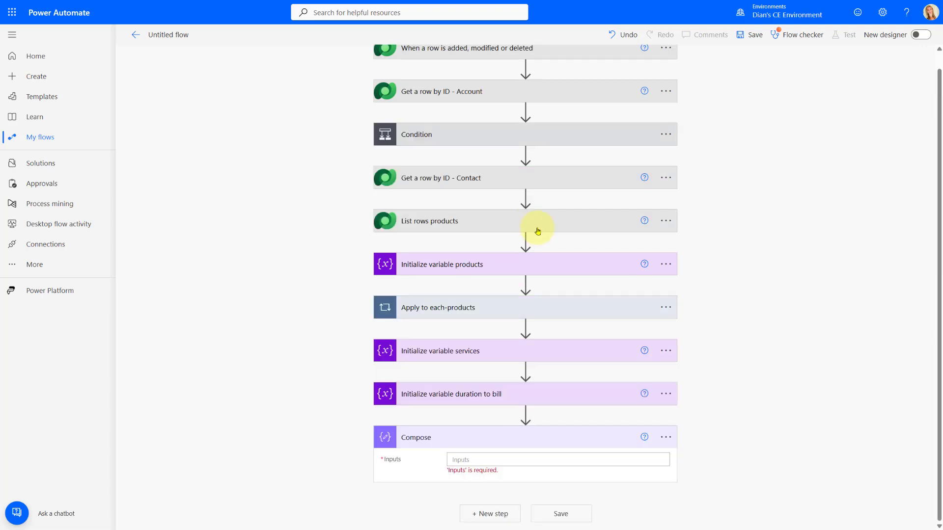
left_click(525, 327)
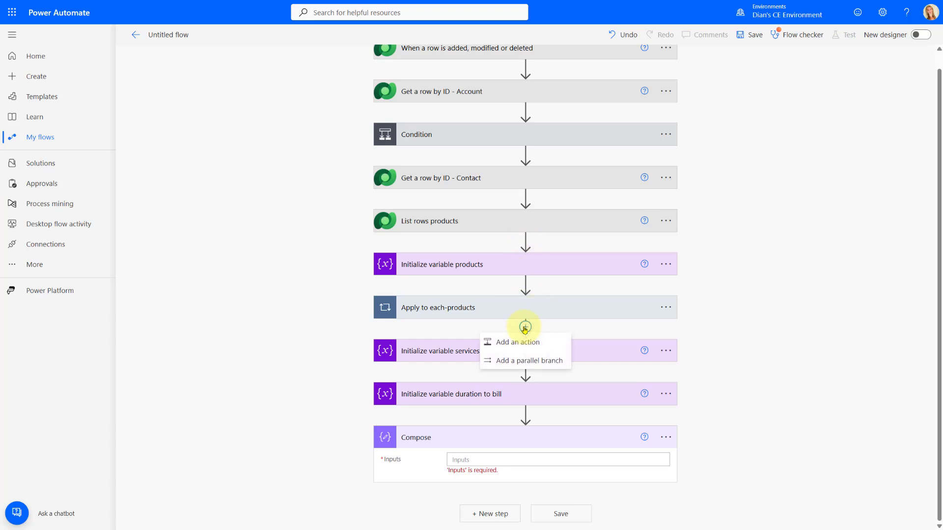
left_click(528, 344)
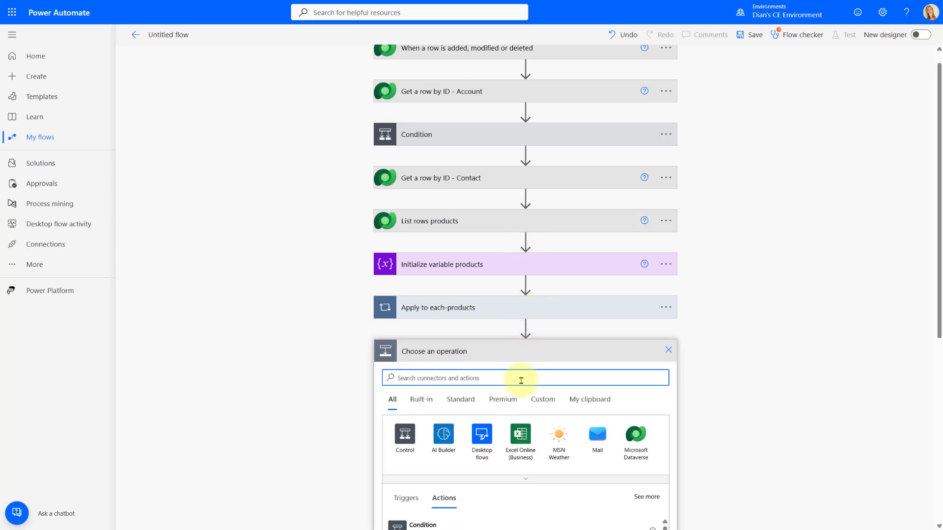
left_click(493, 378)
type("lic")
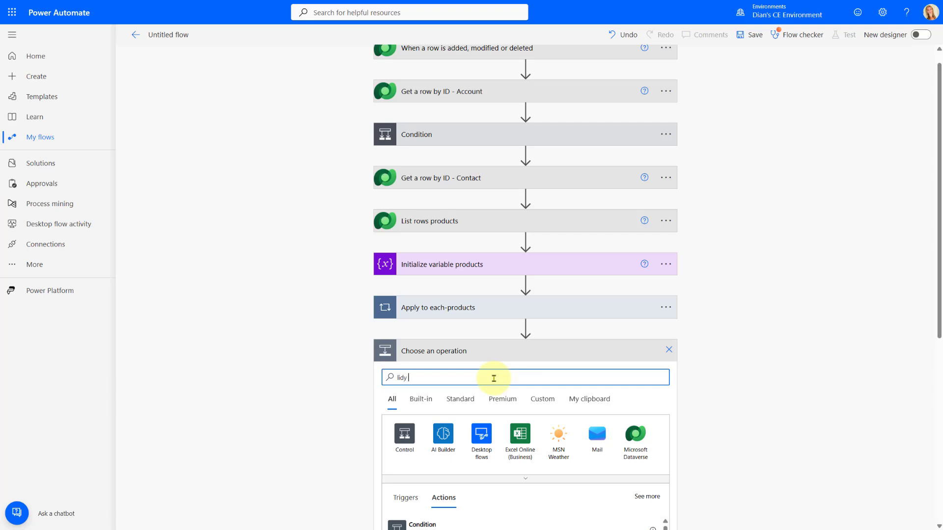
type("st rows")
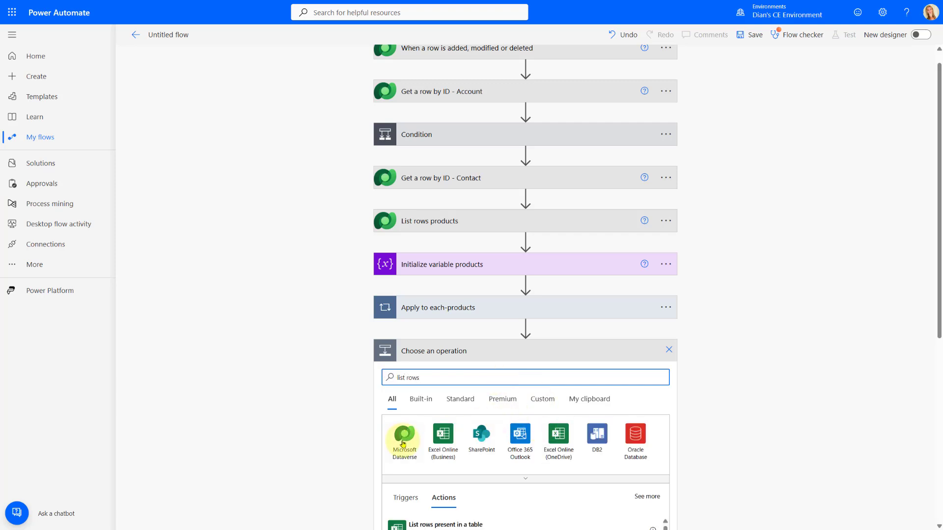
left_click(400, 434)
scroll(511, 324, "down", 3)
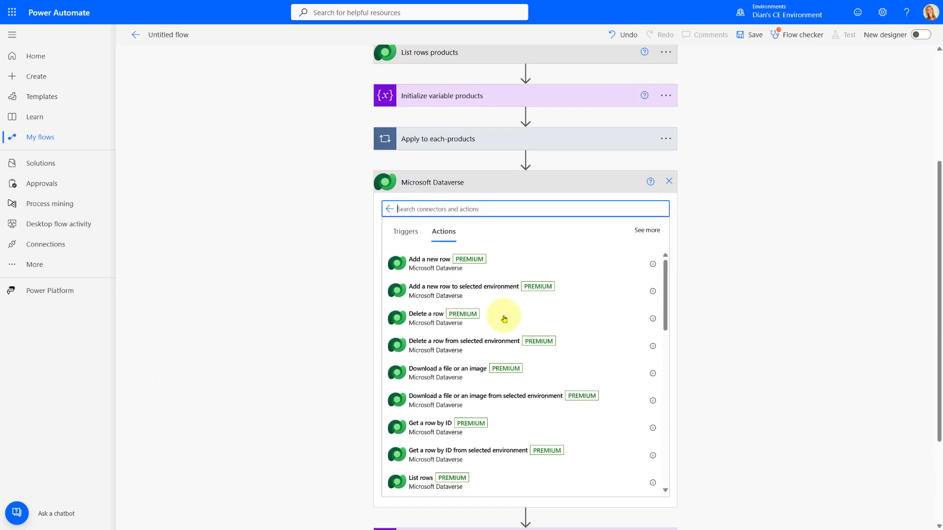
scroll(447, 388, "down", 2)
left_click(436, 395)
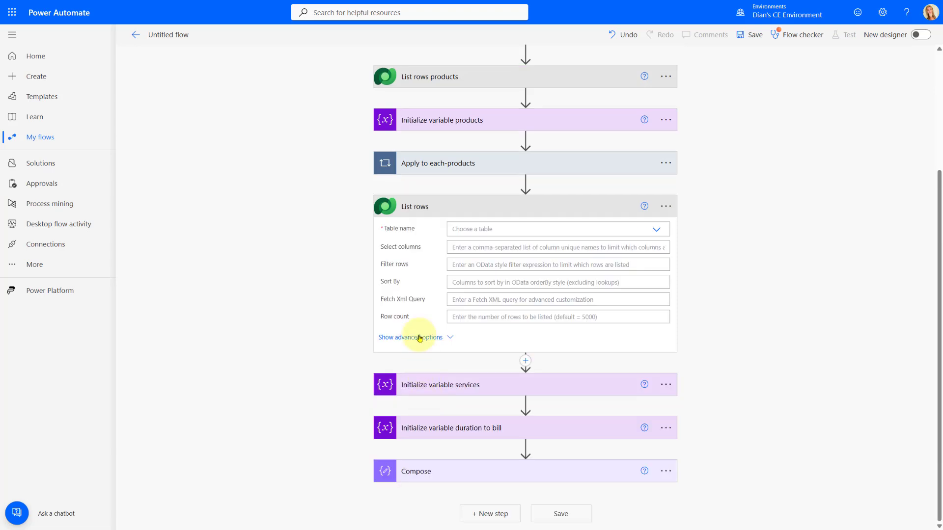
Step: Set the table of the new List rows action to Work Order Services
left_click(472, 229)
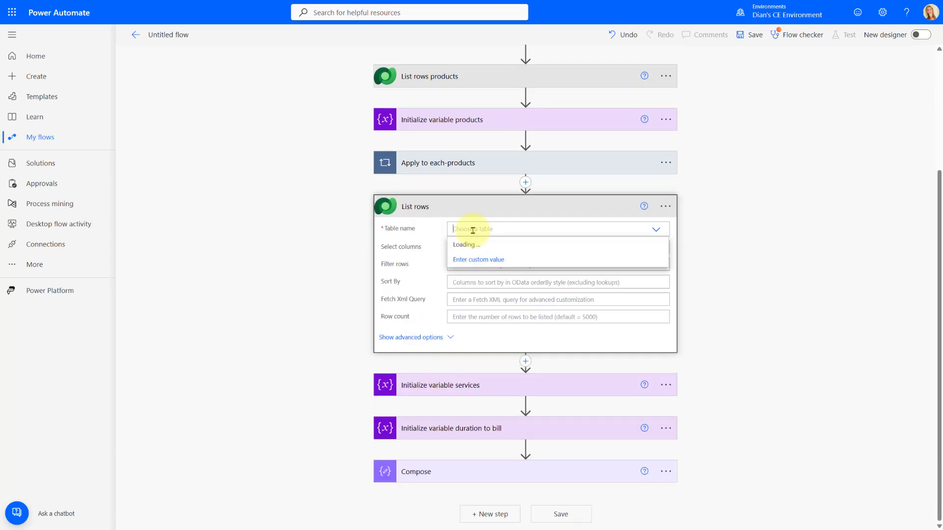
type("work order service")
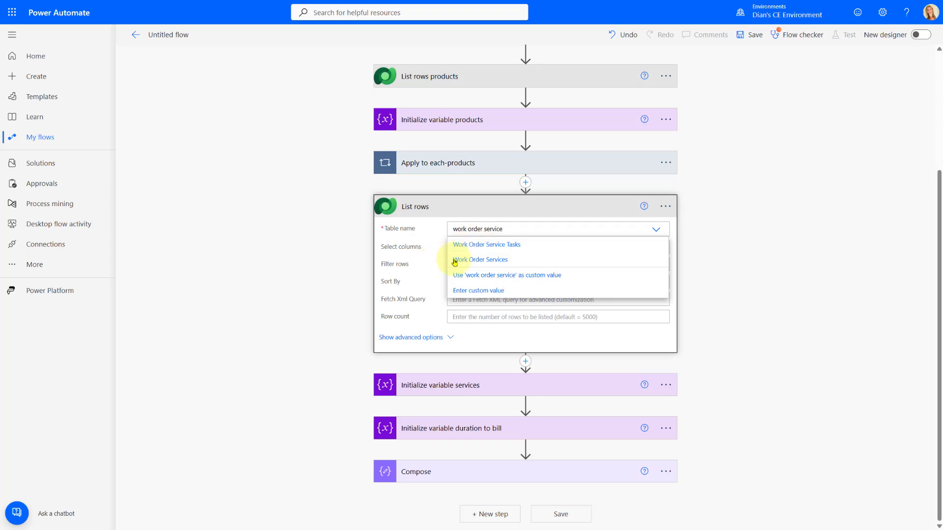
left_click(475, 260)
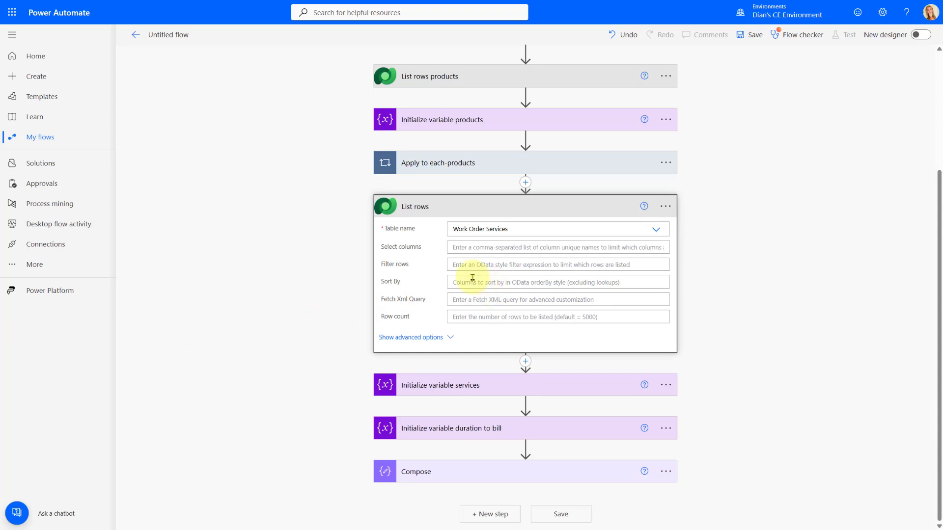
Step: Set the new List rows filter to 'msdyn_linestatus eq 690970001 and _msdyn_workorder_value eq' plus the Work Order ID field, copied from List rows products
left_click(511, 265)
type("msdyn_linestatus eq 690970001 and _msdyn_workorder_value eq")
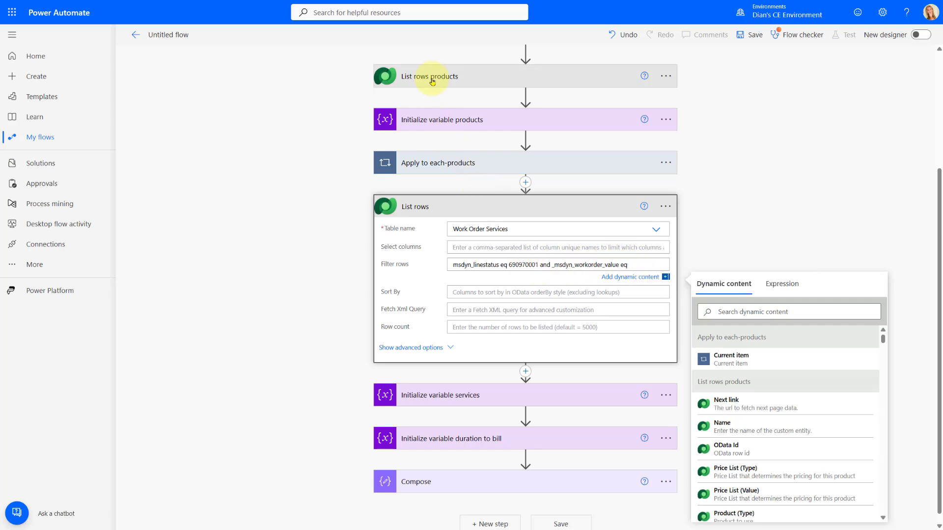
left_click(448, 81)
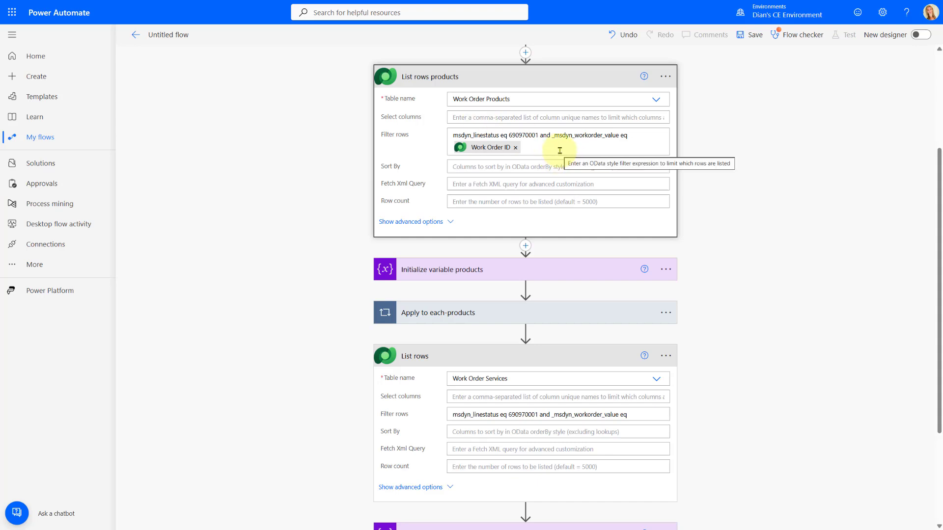
left_click_drag(556, 152, 445, 137)
key("ctrl+c")
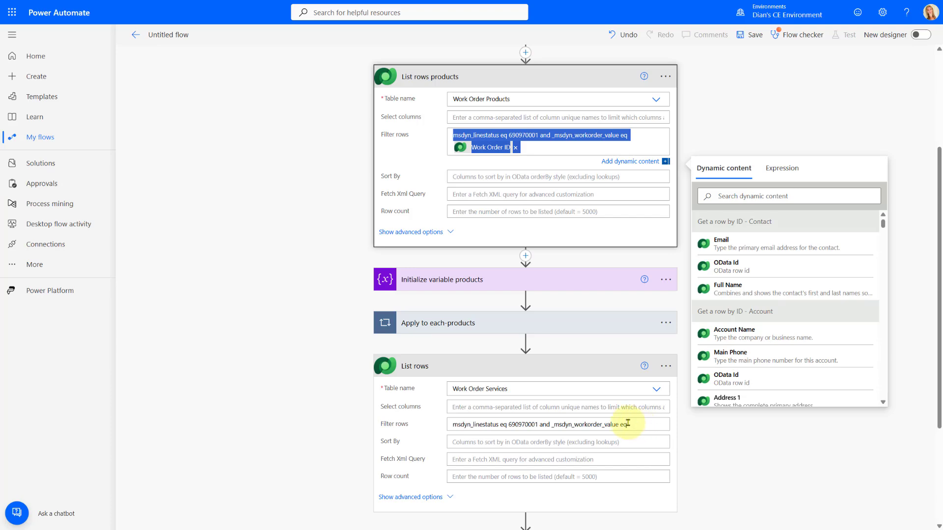
left_click_drag(628, 426, 422, 412)
key("ctrl+v")
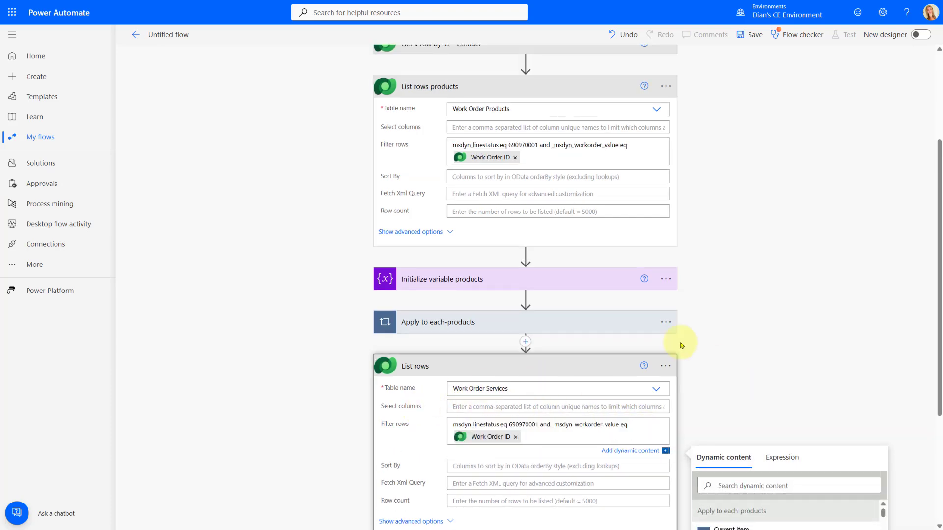
Step: Rename the Work Order Services List rows action by adding a services suffix after 'List rows'
scroll(639, 320, "down", 3)
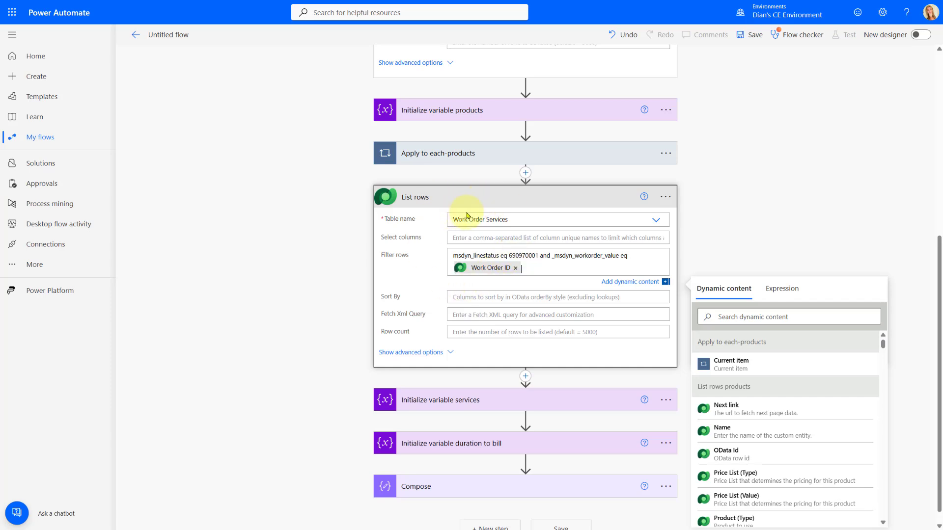
left_click(666, 197)
left_click(716, 212)
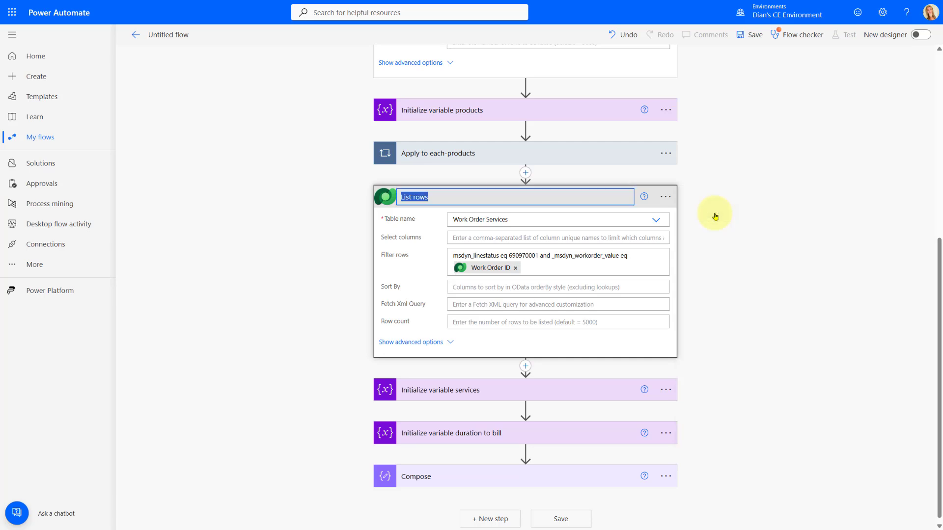
left_click(449, 194)
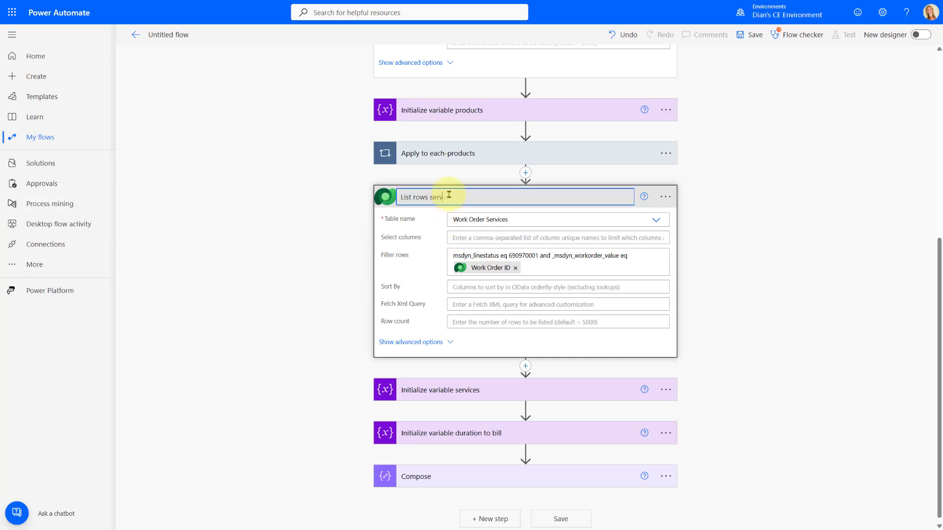
Step: Rename the list rows action for the Work Order Services table as "List rows services"
type("services")
left_click(717, 247)
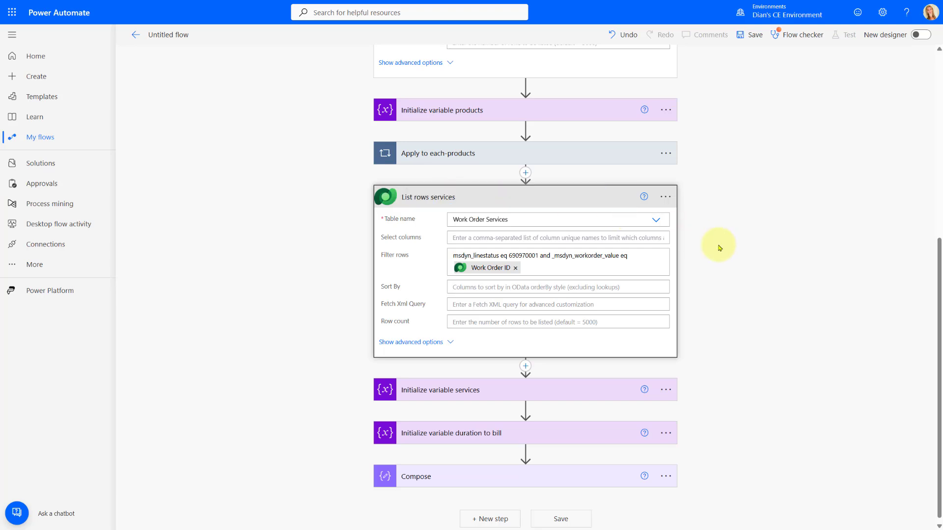
Step: Set the Compose action's input to the Duration To Bill field from List rows services
scroll(557, 224, "down", 1)
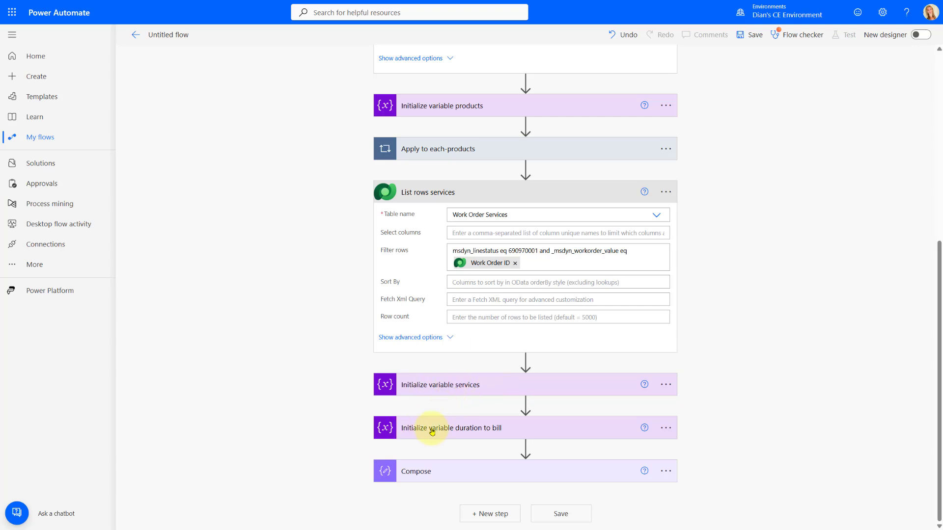
left_click(488, 471)
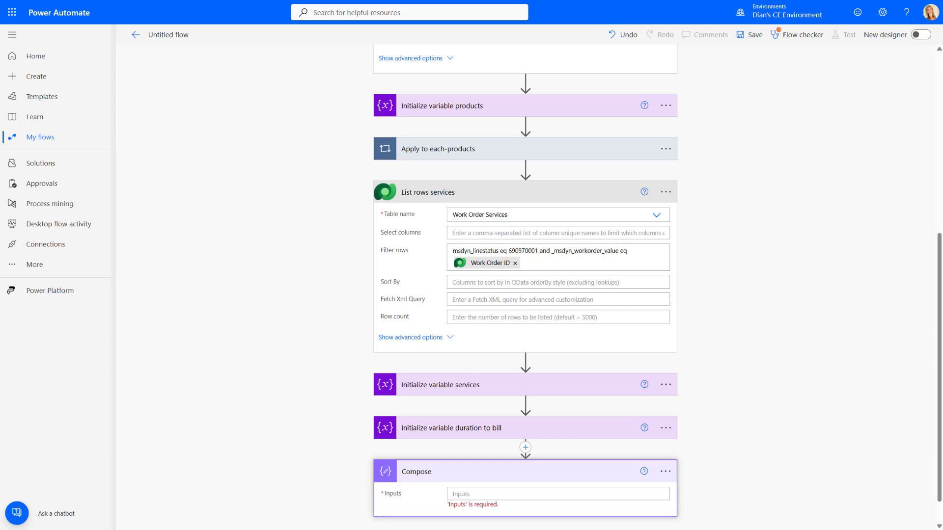
scroll(461, 464, "down", 1)
left_click(463, 458)
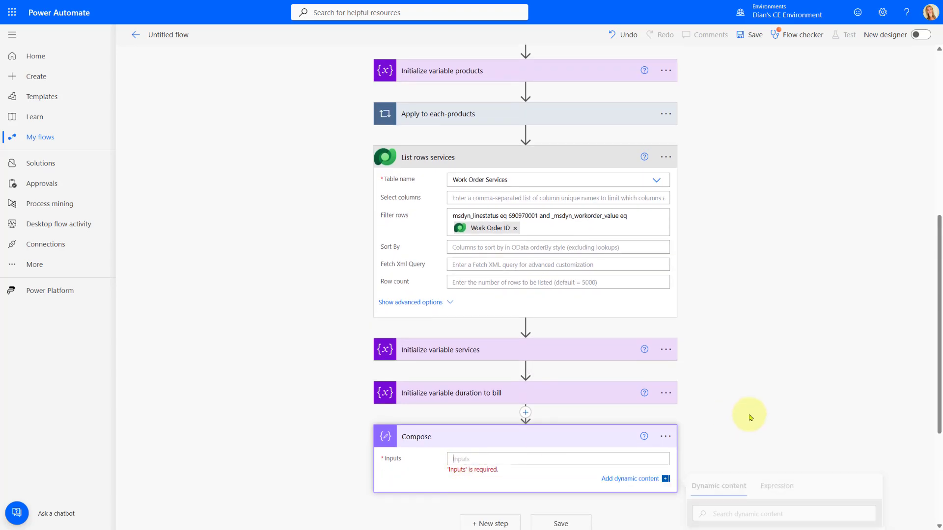
scroll(769, 381, "down", 2)
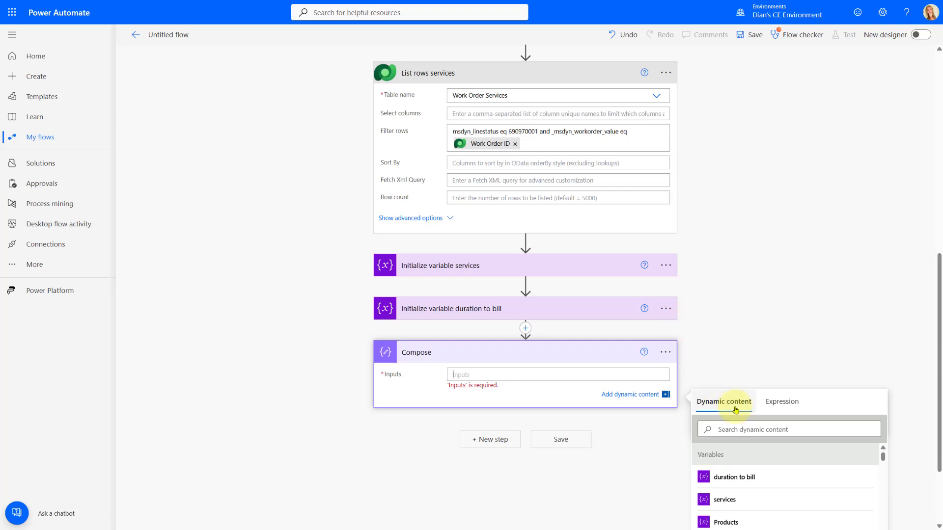
left_click(763, 431)
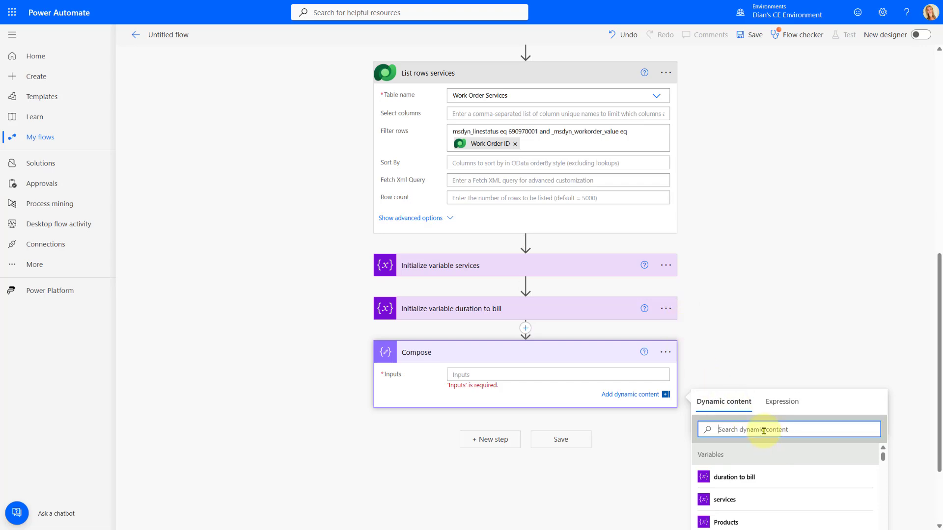
type("duration to bil")
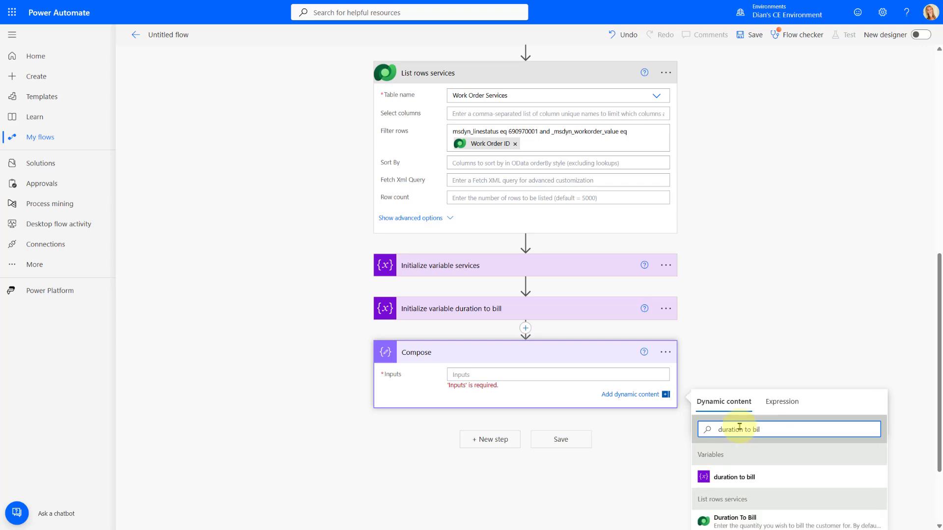
scroll(763, 430, "down", 3)
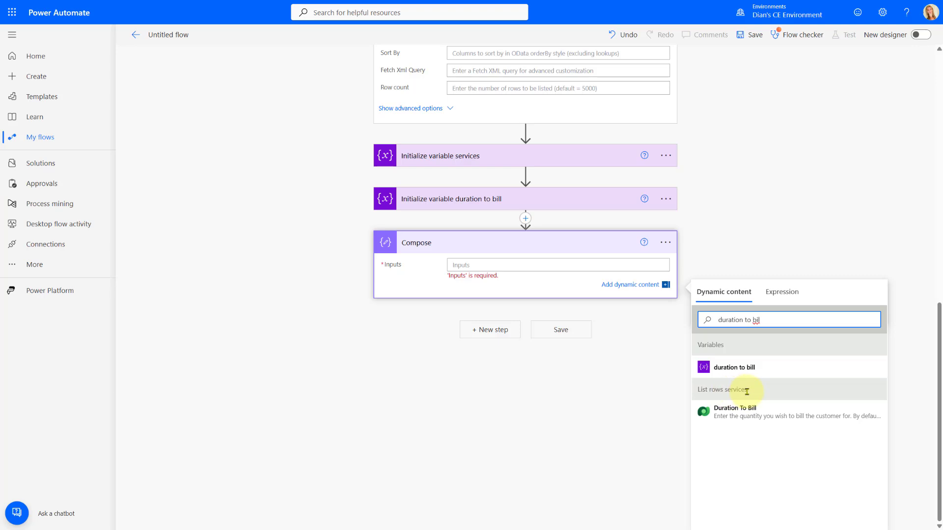
scroll(669, 315, "up", 3)
scroll(727, 354, "down", 3)
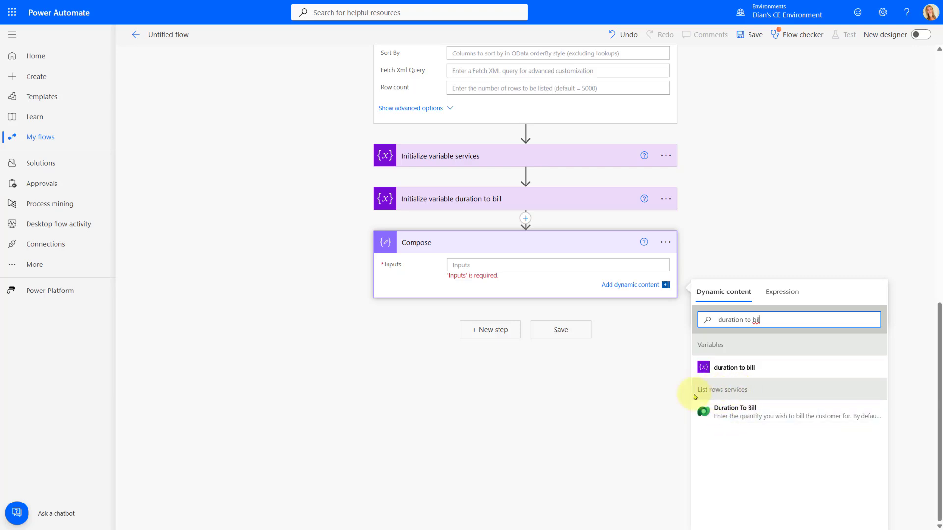
left_click(744, 413)
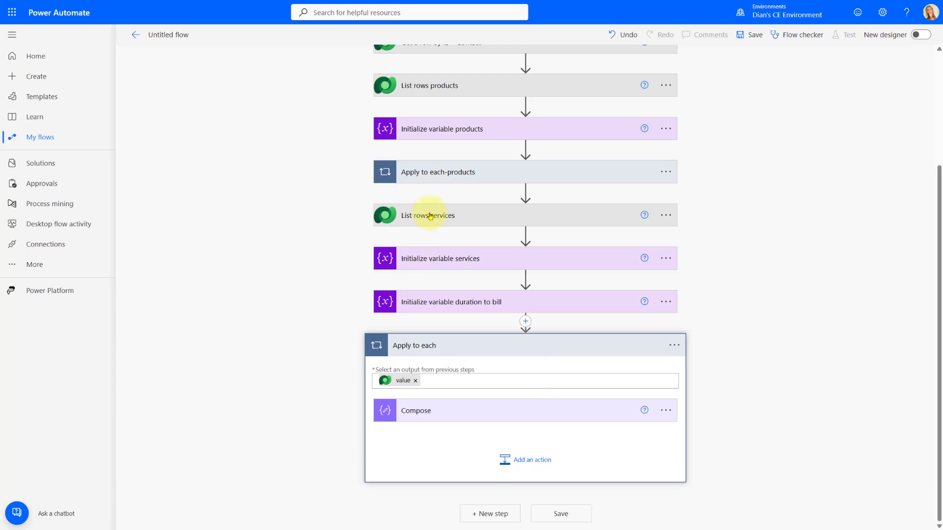
Step: Rename the Compose action inside the Apply to each loop as "Compose DTB"
left_click(434, 412)
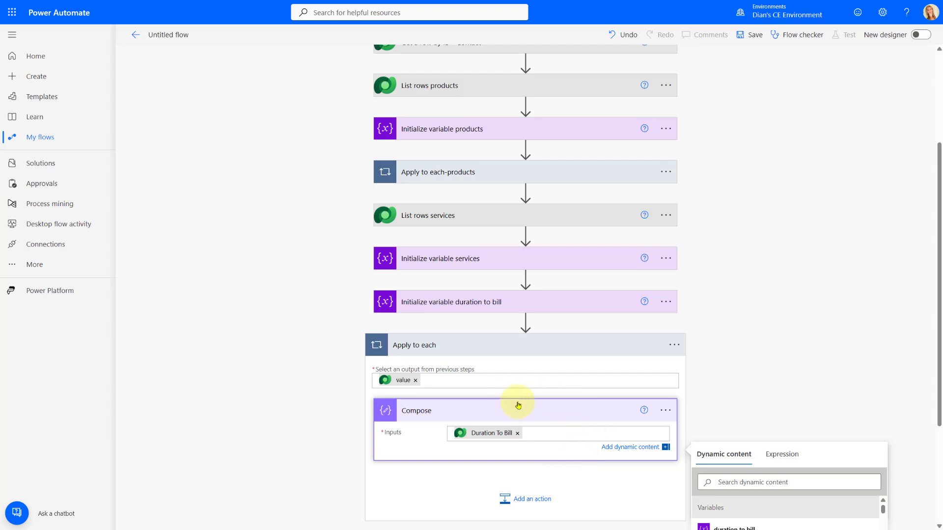
left_click(665, 410)
left_click(702, 405)
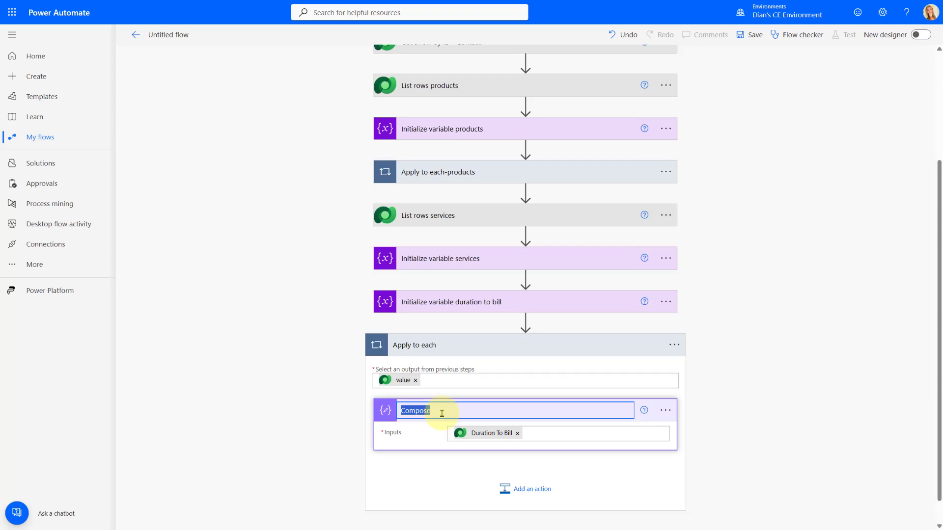
left_click(441, 413)
type("DTB")
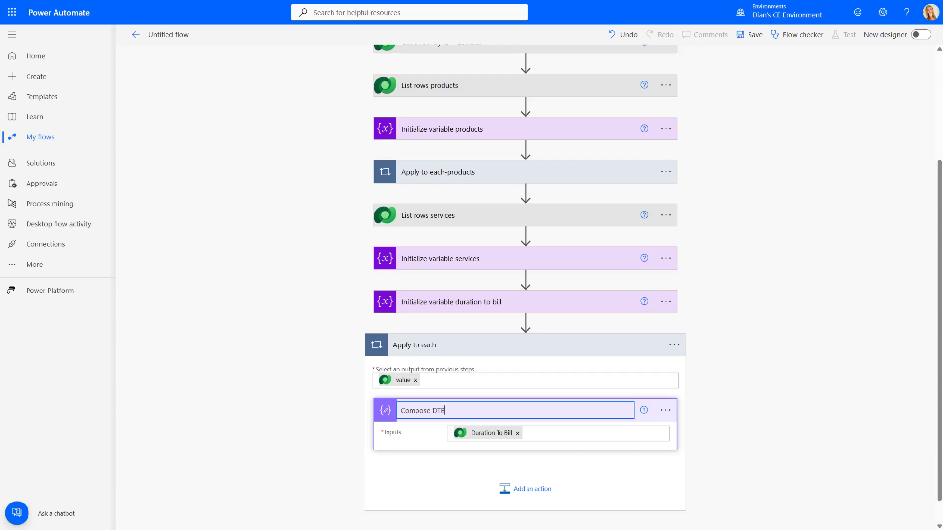
Step: Add a second Compose action after Compose DTB inside the Apply to each loop
scroll(596, 337, "down", 1)
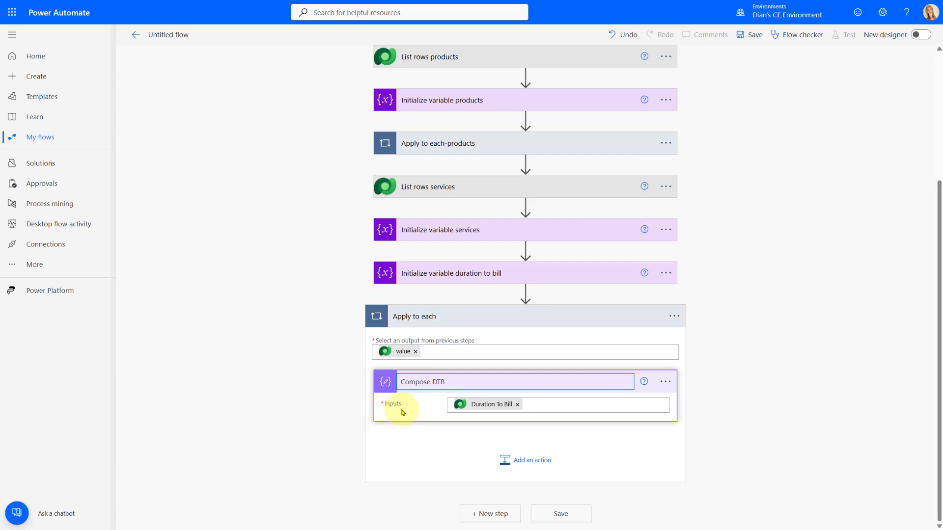
left_click(527, 462)
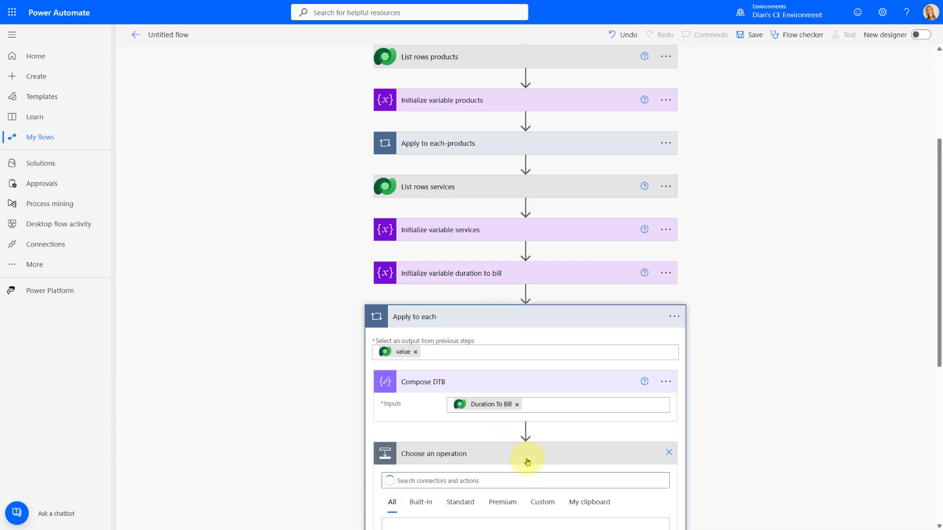
scroll(455, 423, "down", 3)
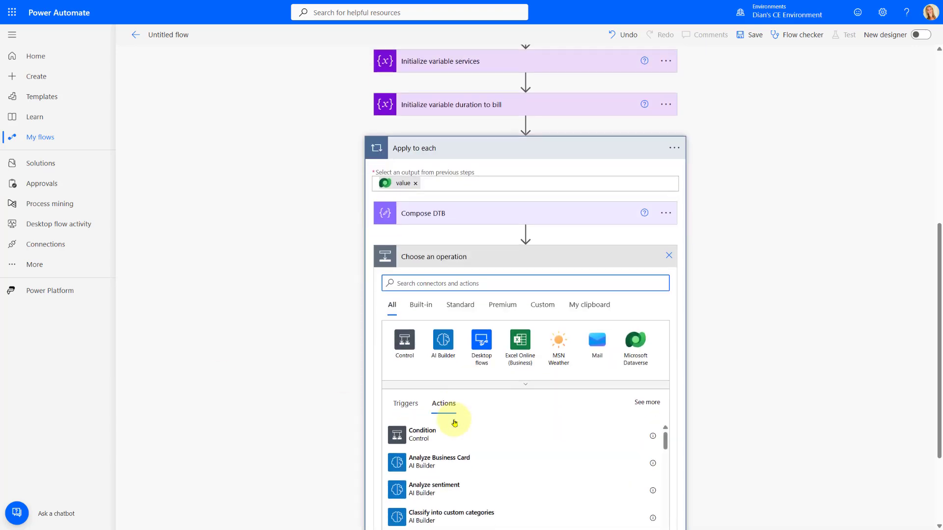
type("co")
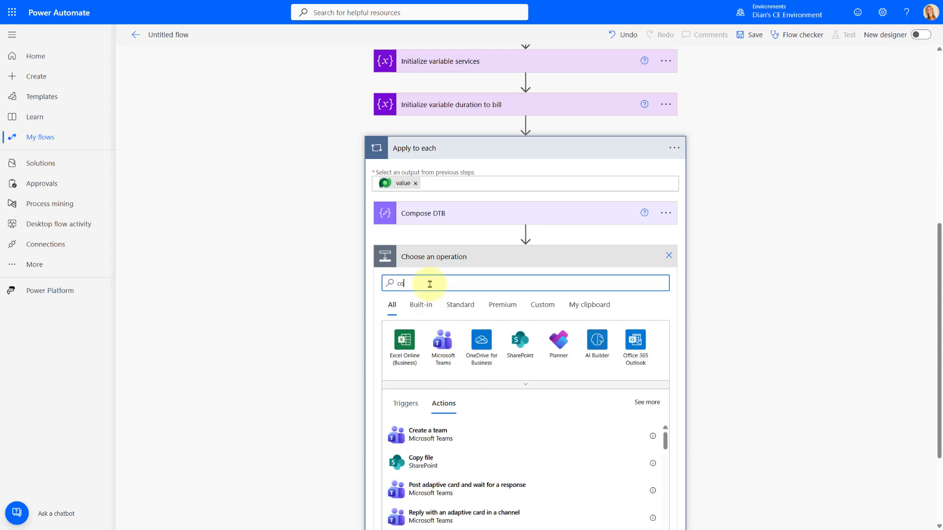
type("nmpose")
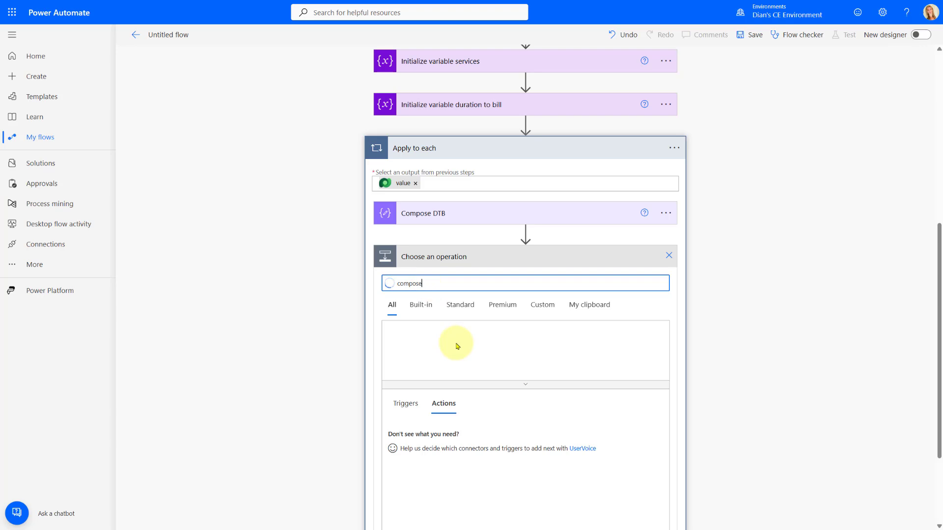
left_click(417, 433)
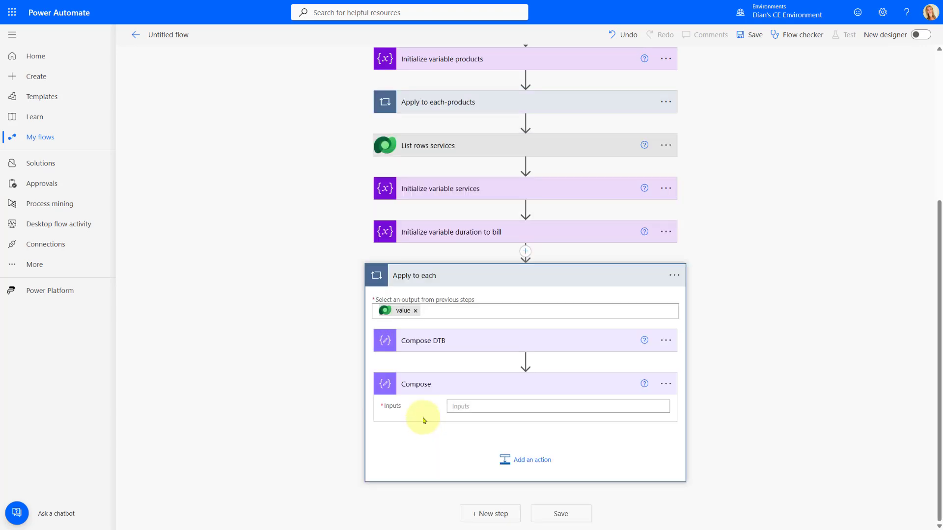
Step: Rename the new Compose action below Compose DTB as "Compose DTB Integer"
left_click(668, 386)
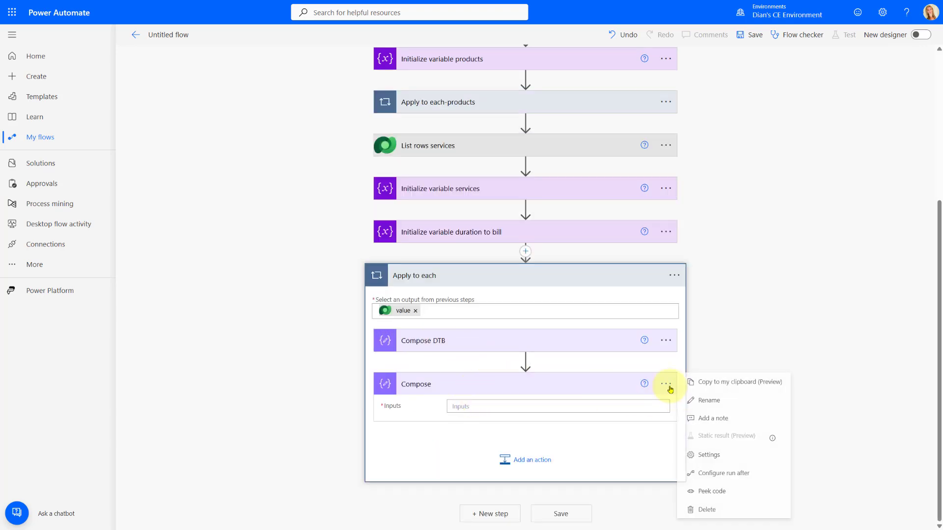
left_click(710, 401)
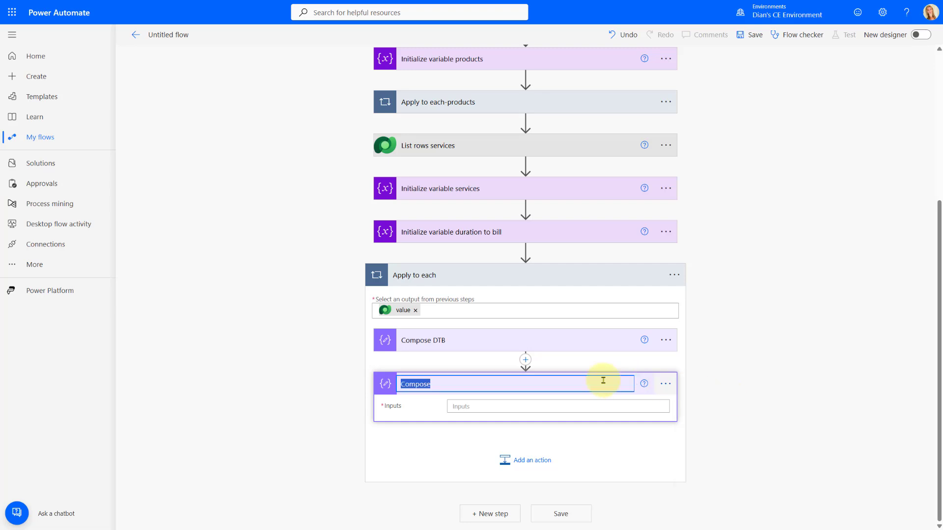
left_click(483, 378)
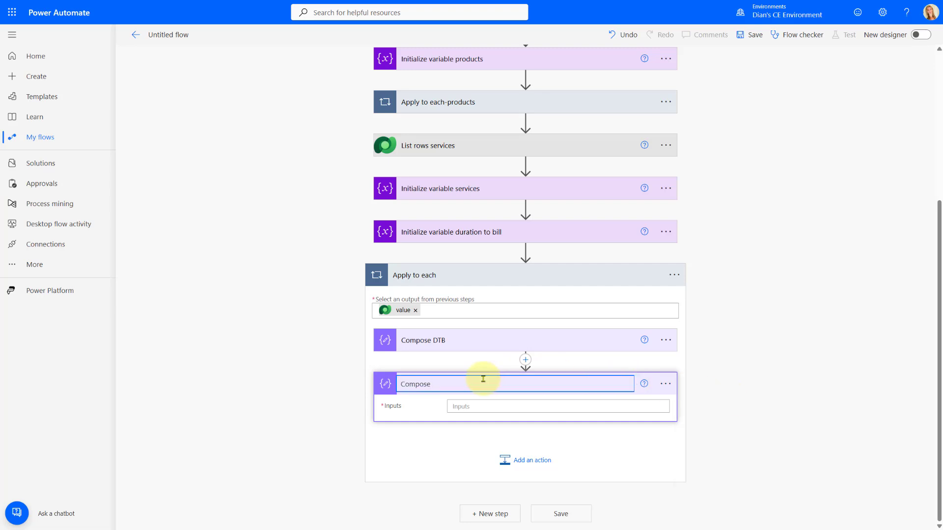
type("DTB Integer")
key("BackSpace")
key("BackSpace")
key("BackSpace")
type("ger")
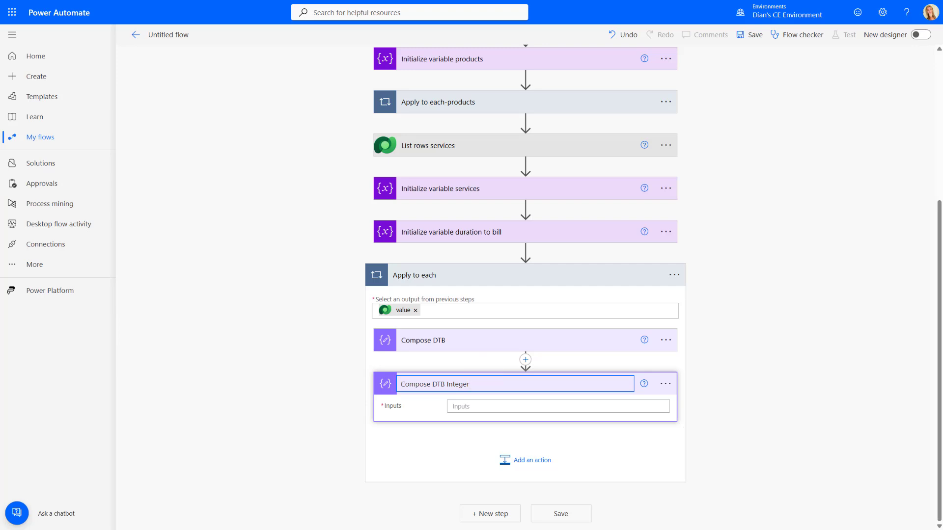
Step: Enter an int(outputs()) expression referencing Compose_DTB as the input of Compose DTB Integer and try to apply it
left_click(480, 407)
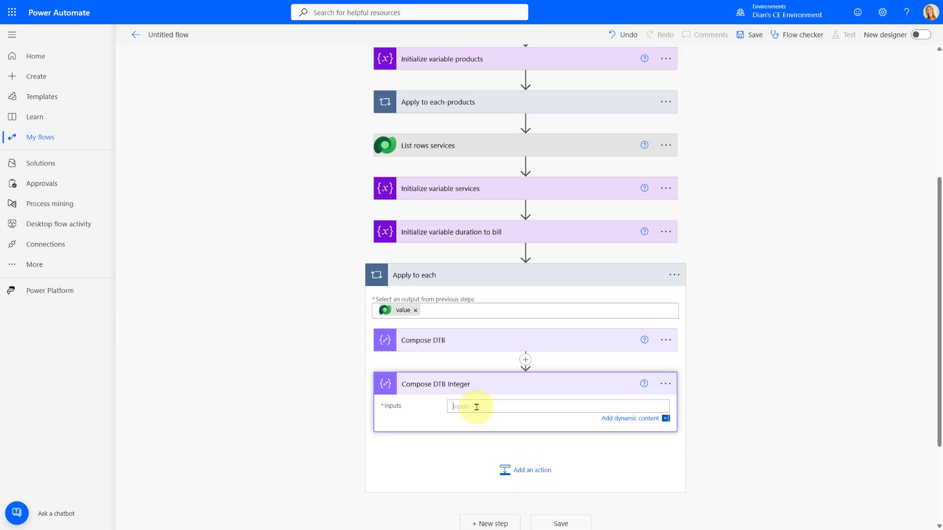
left_click(780, 427)
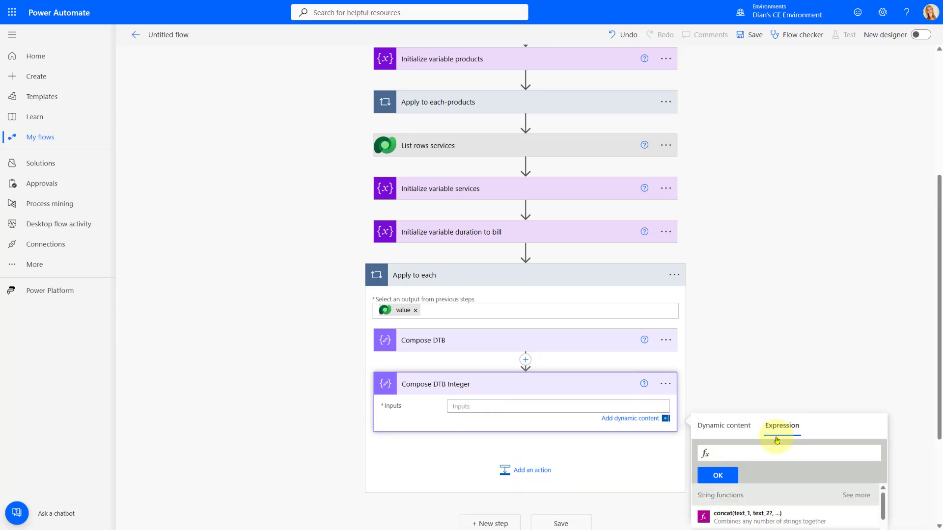
type("int")
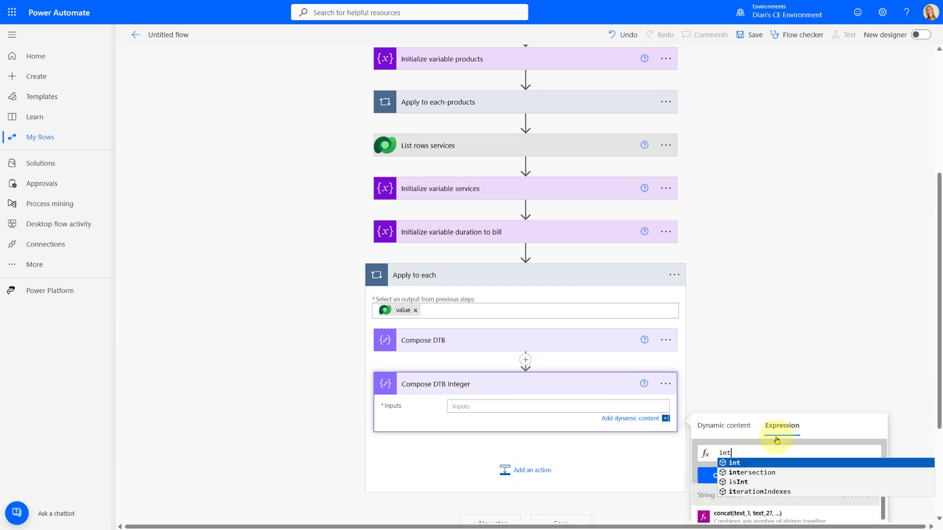
left_click(751, 464)
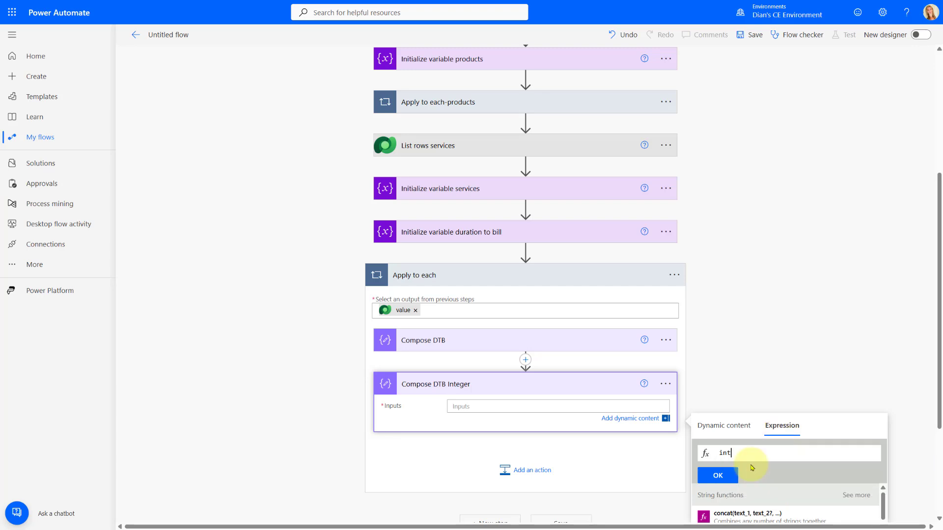
type("(")
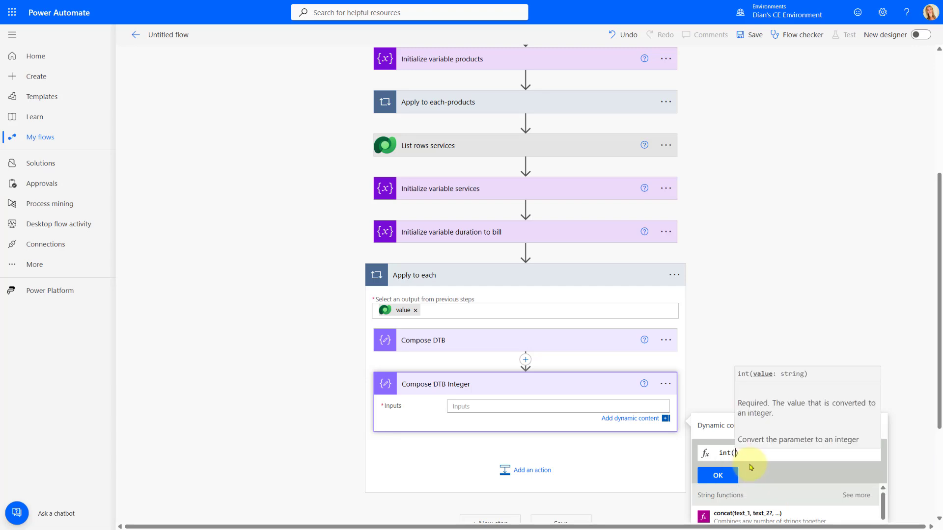
type("output")
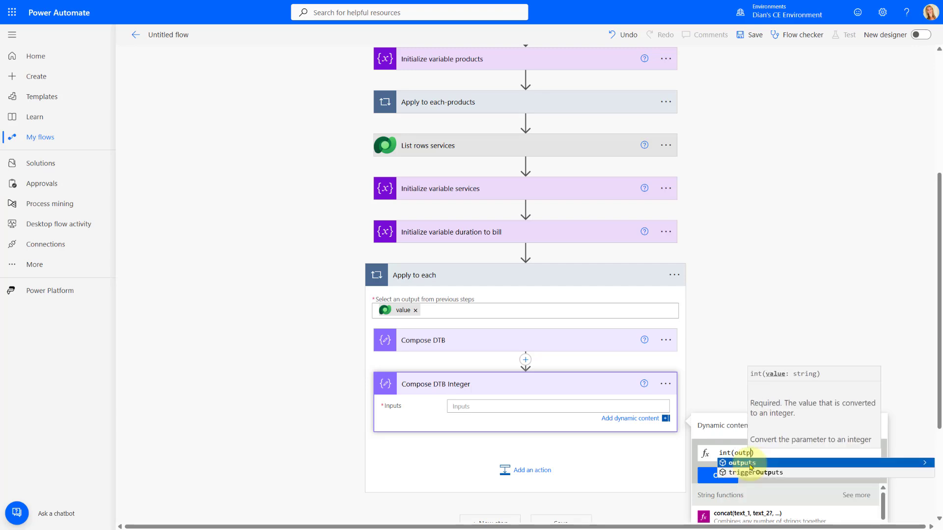
left_click(750, 466)
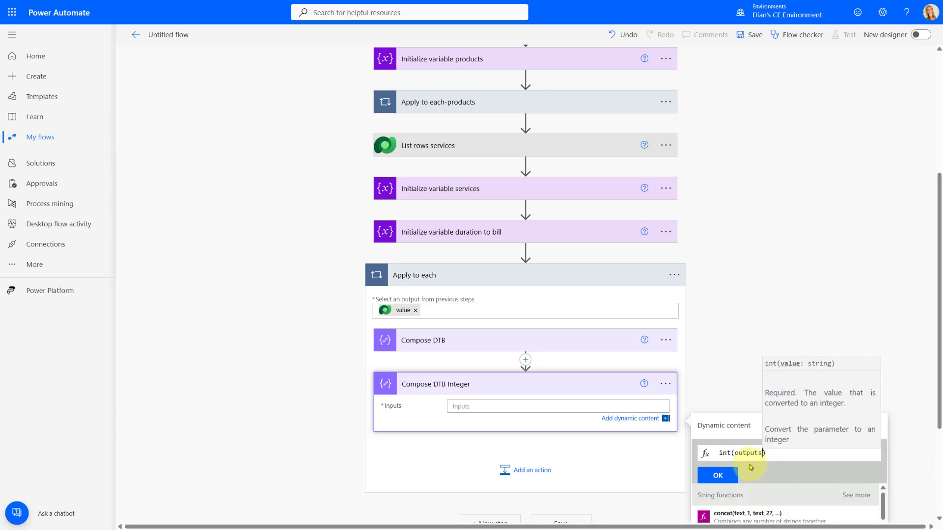
type("(Compose")
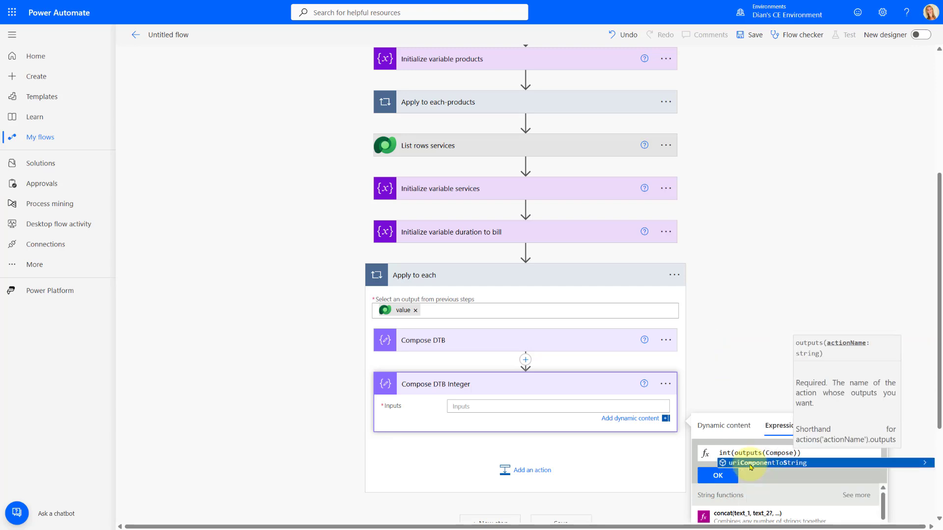
type("_")
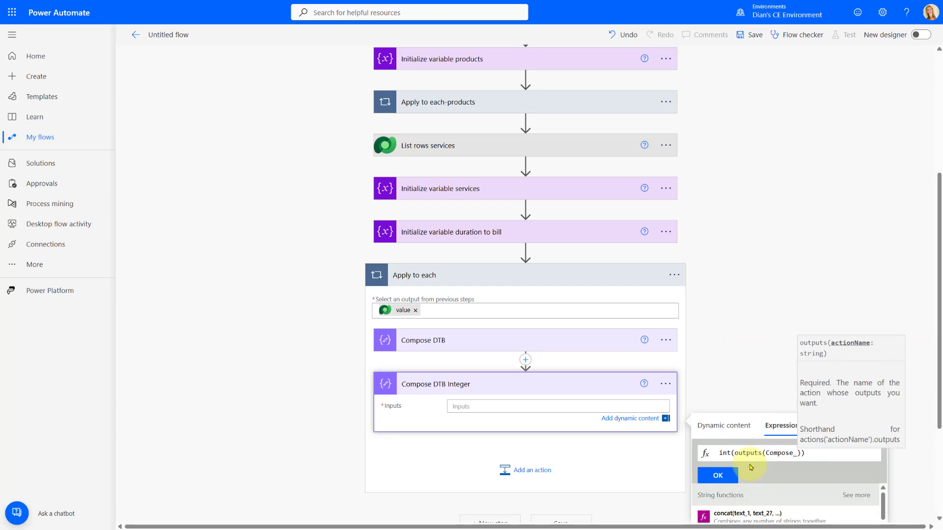
type("DTB")
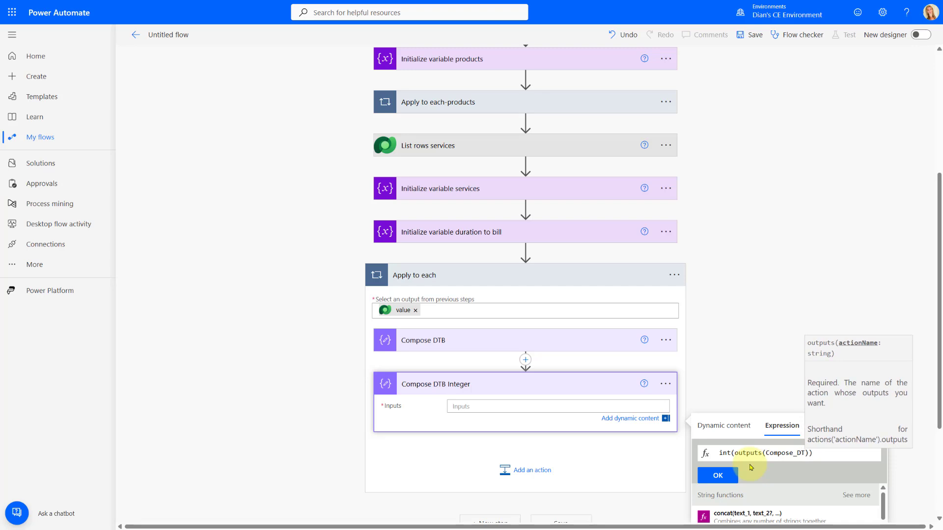
type("'")
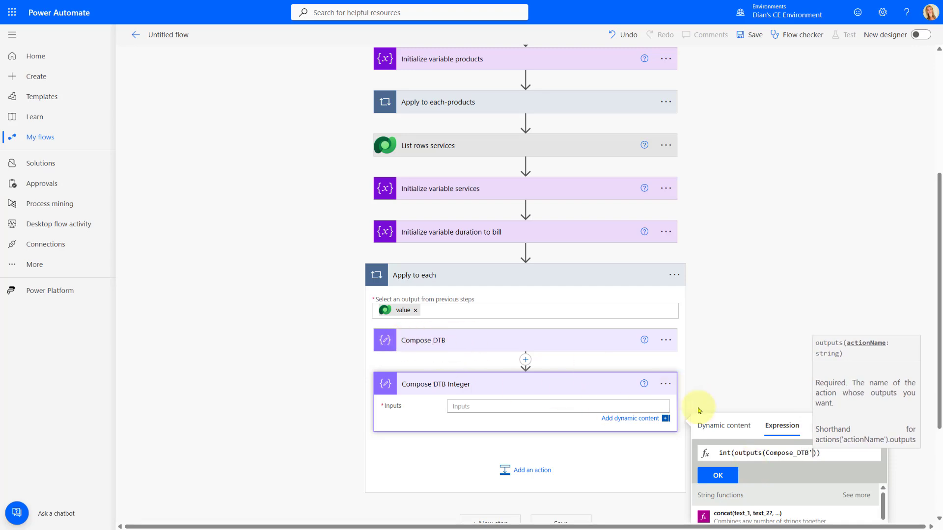
left_click(713, 474)
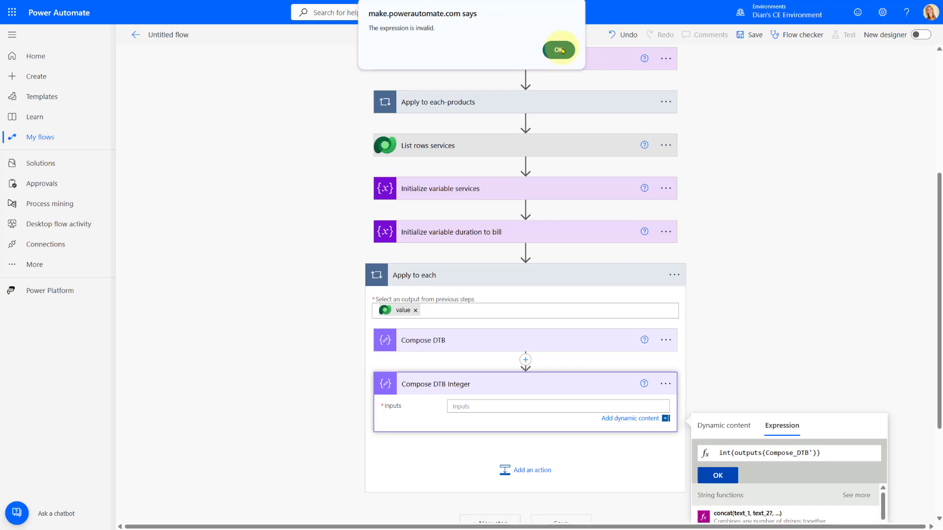
left_click(559, 50)
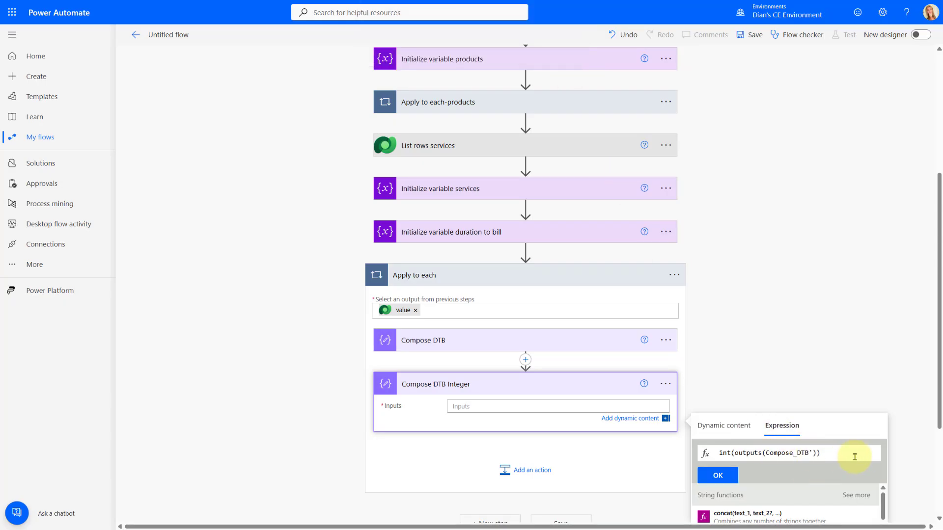
Step: Try to apply the integer expression with its last closing parenthesis removed
left_click(830, 456)
key("BackSpace")
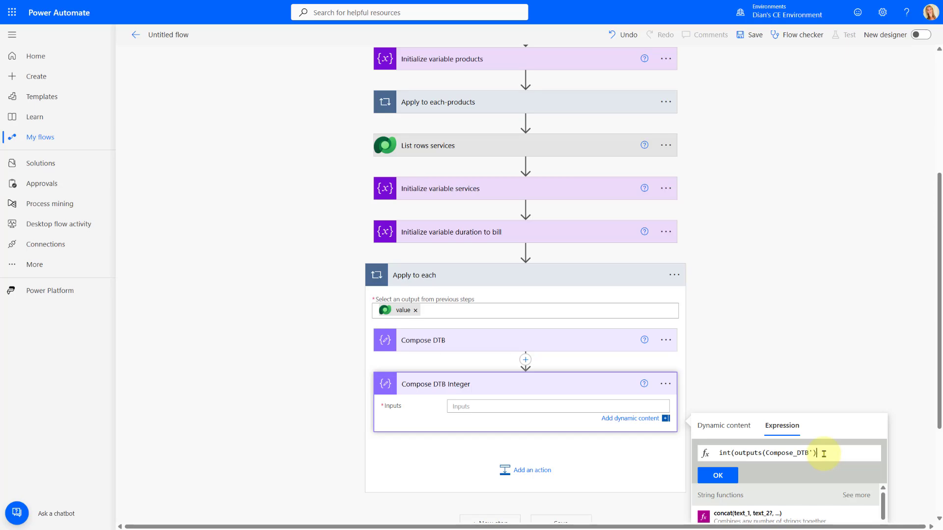
left_click(715, 474)
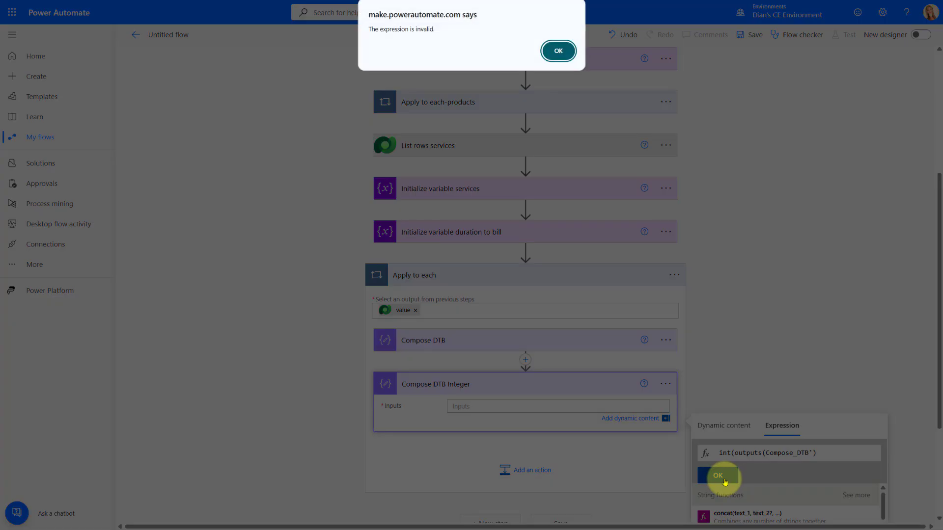
left_click(558, 51)
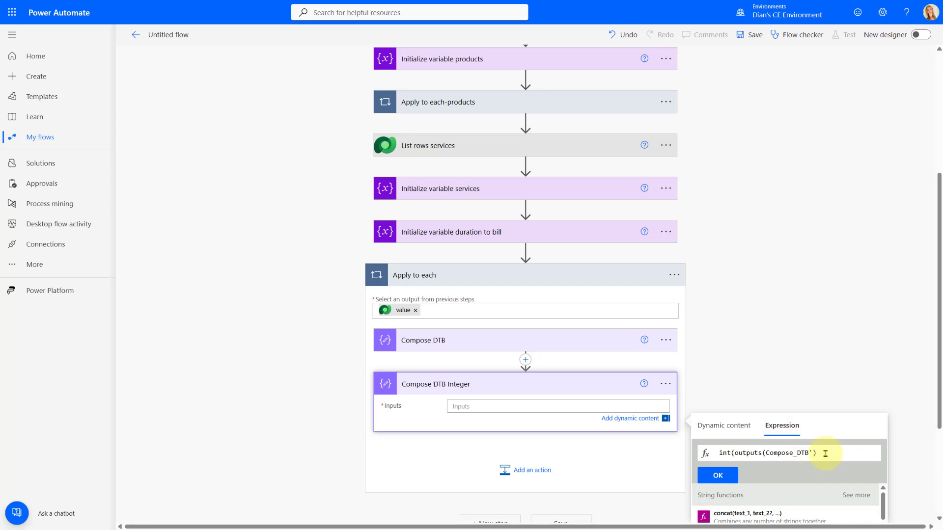
Step: Correct the expression to int(outputs('Compose_DTB')) and apply it to the Compose DTB Integer input
double_click(783, 452)
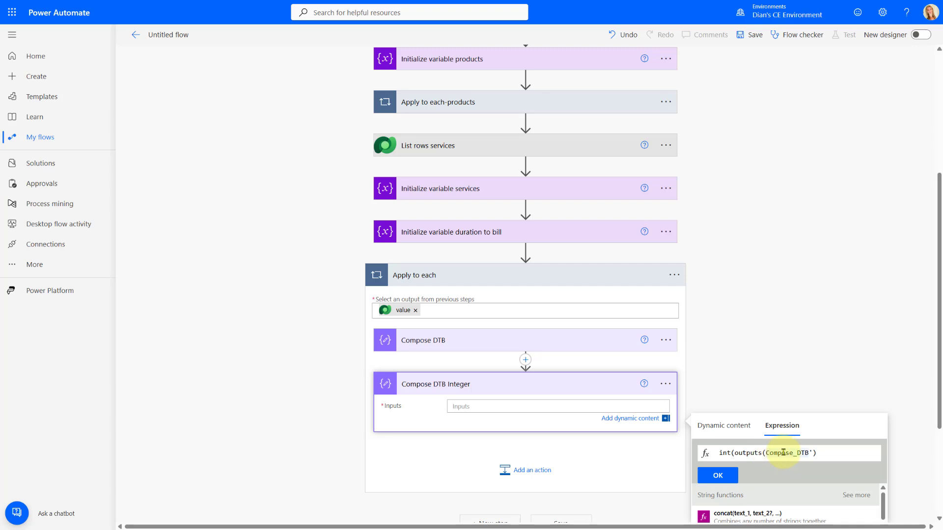
type("'")
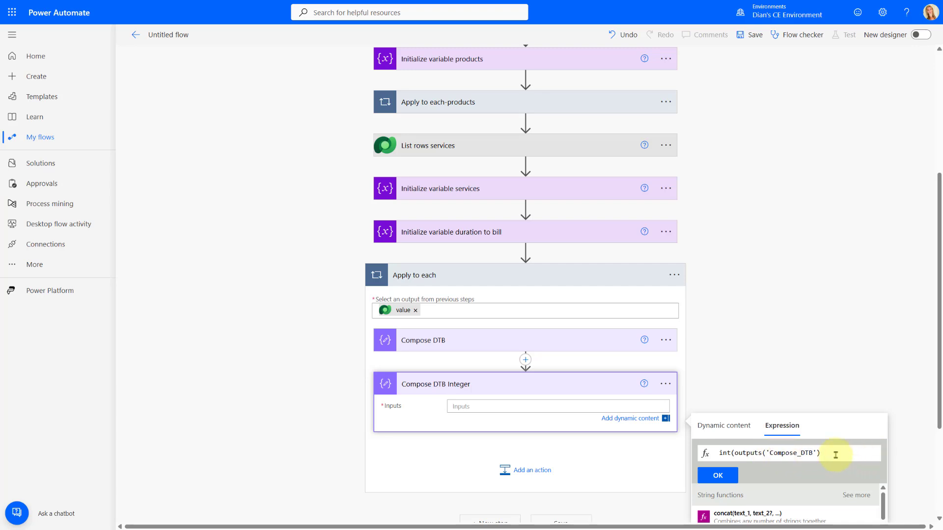
type(")")
left_click(727, 472)
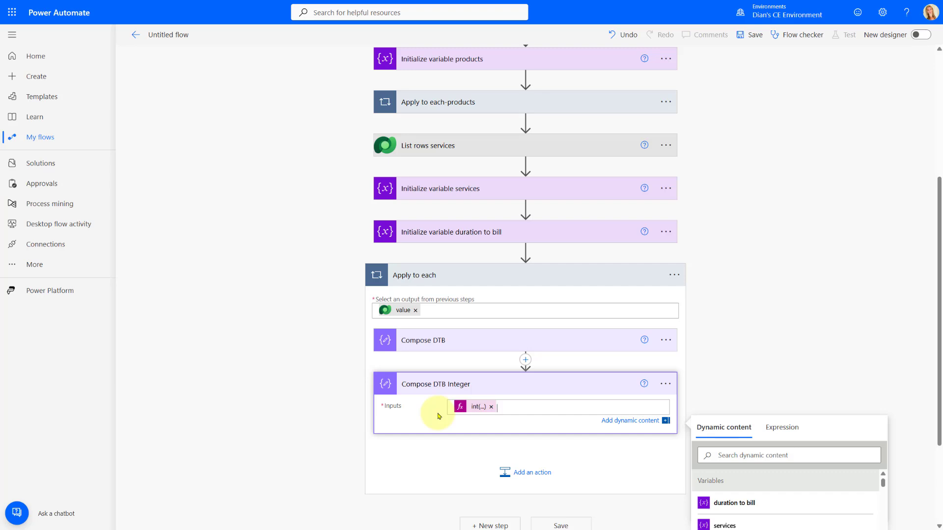
Step: Add a Set variable action after Compose DTB Integer inside the Apply to each loop
left_click(528, 473)
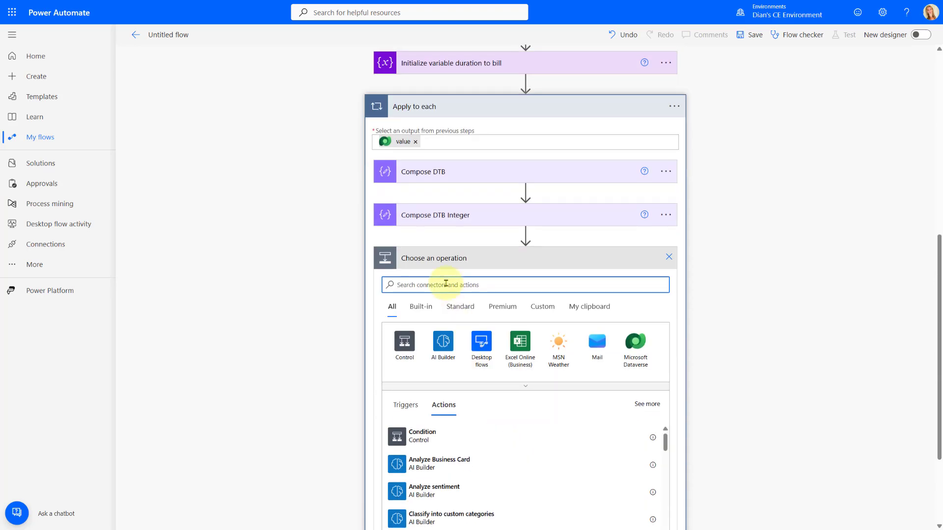
type("set var")
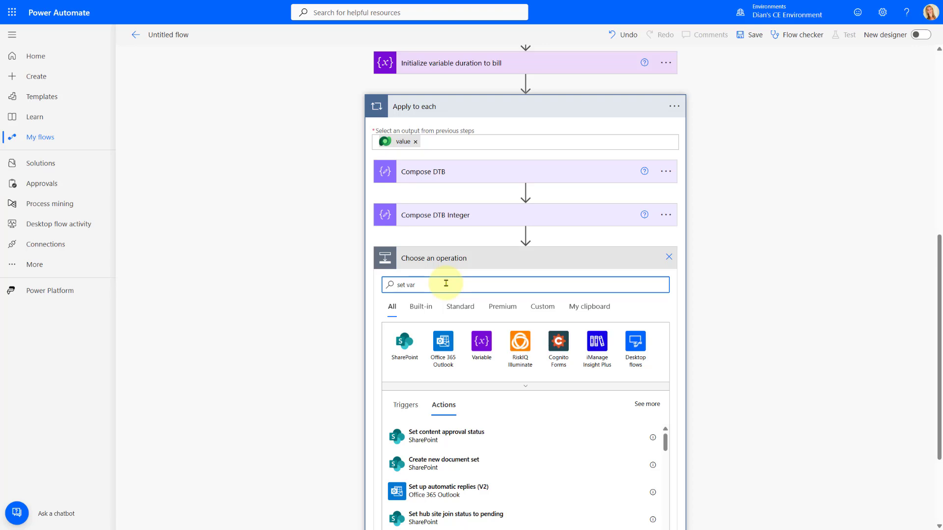
left_click(479, 346)
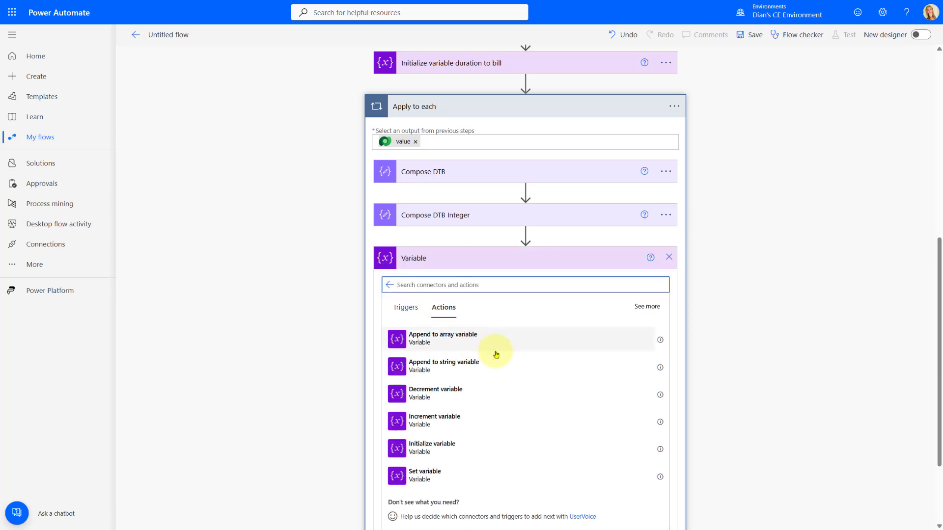
left_click(441, 476)
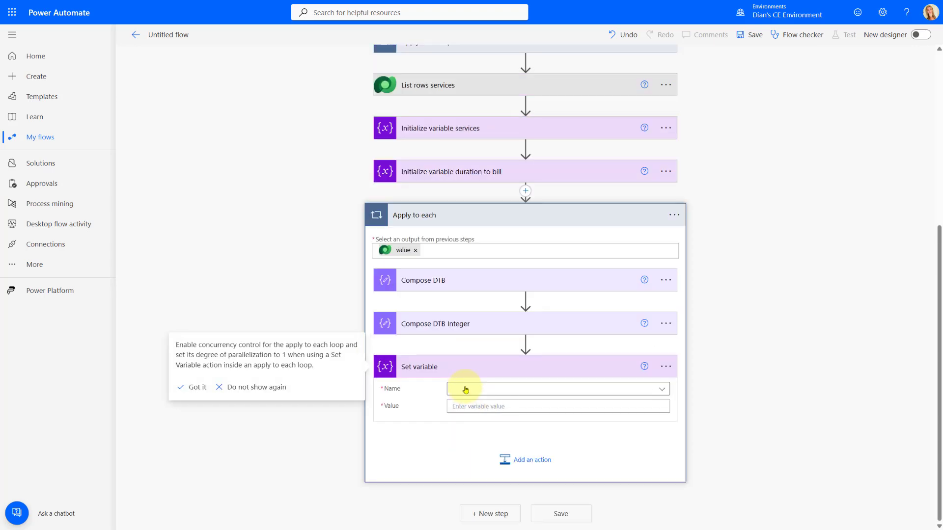
Step: Configure the Set variable action to set duration to bill to the Outputs of Compose DTB Integer
left_click(466, 391)
left_click(487, 424)
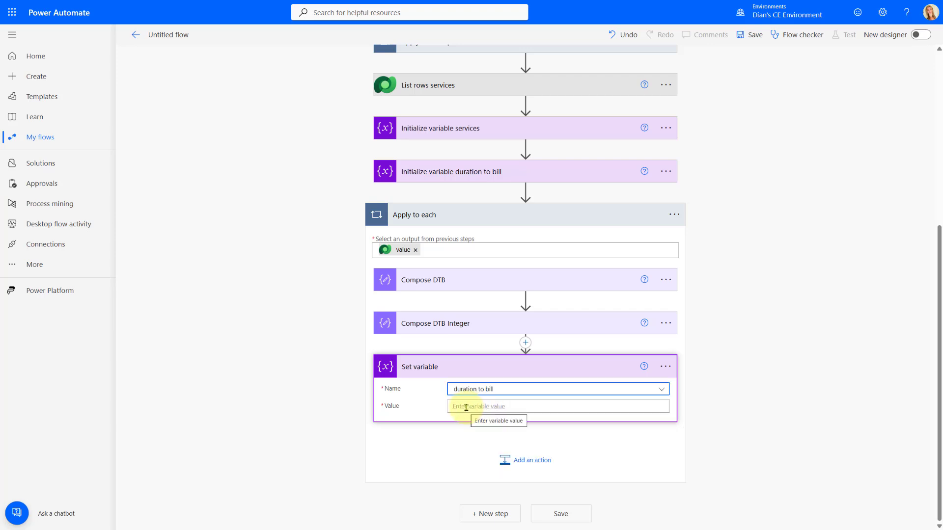
left_click(465, 407)
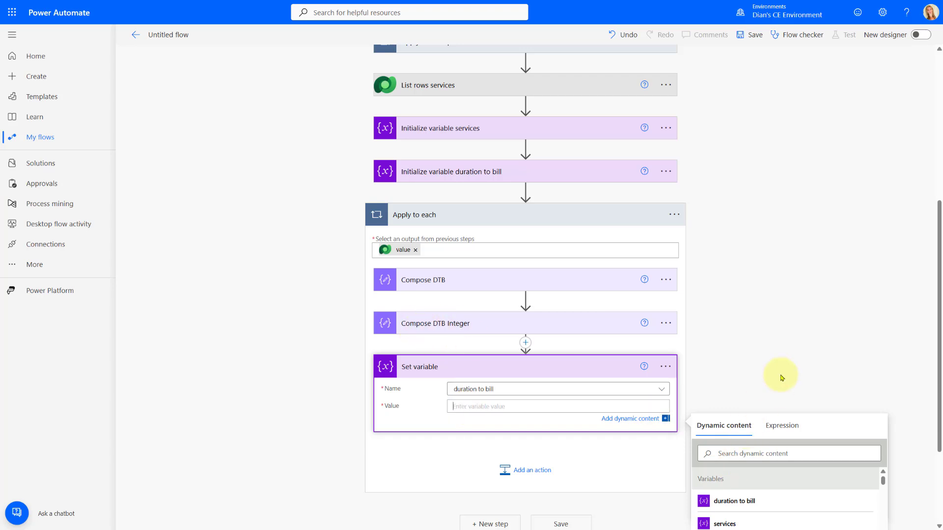
scroll(780, 378, "down", 2)
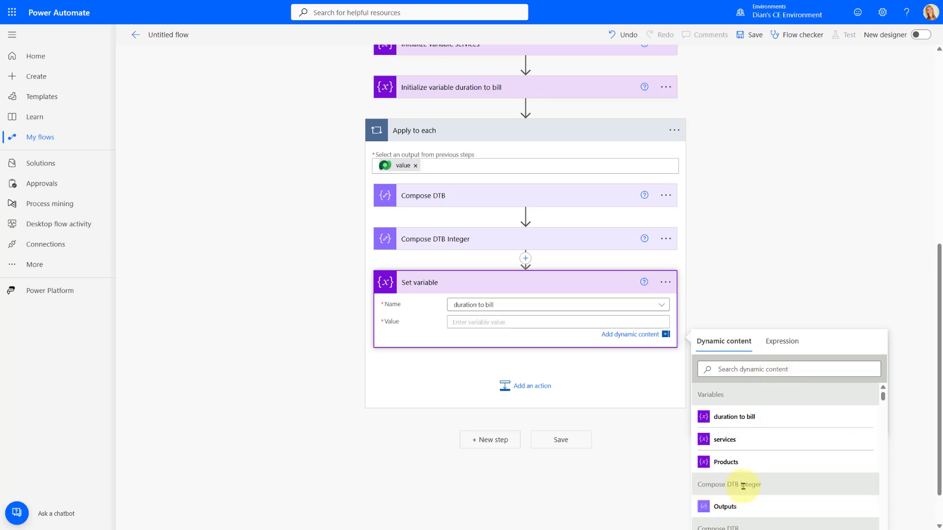
left_click(716, 508)
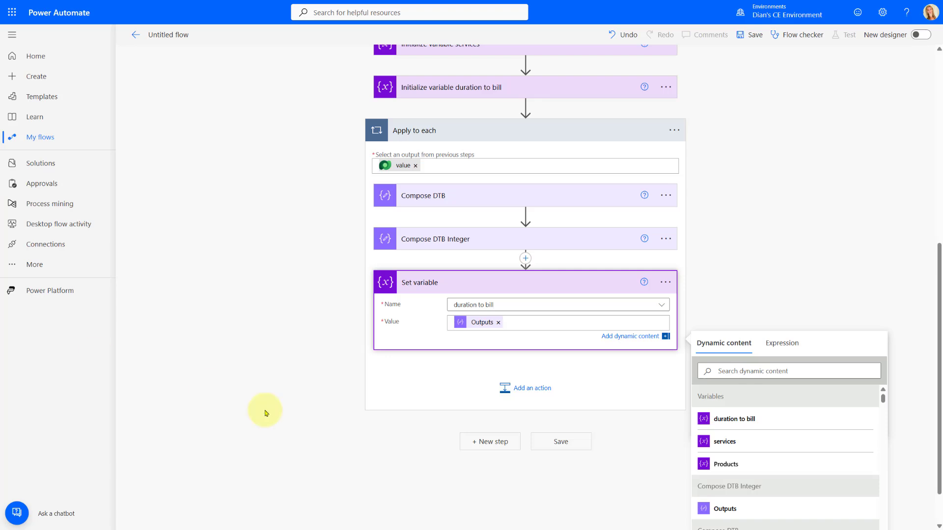
Step: Add a Compose action after Set variable inside the Apply to each loop
left_click(530, 389)
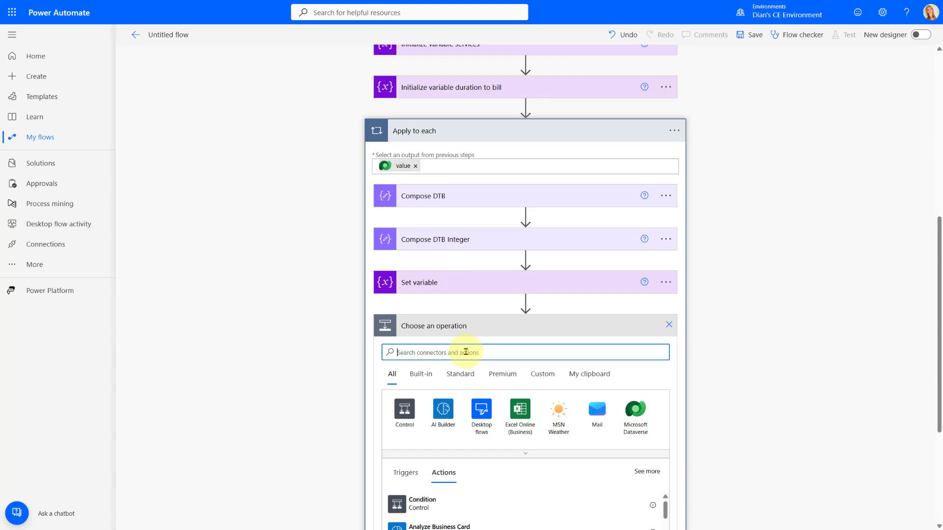
type("compos")
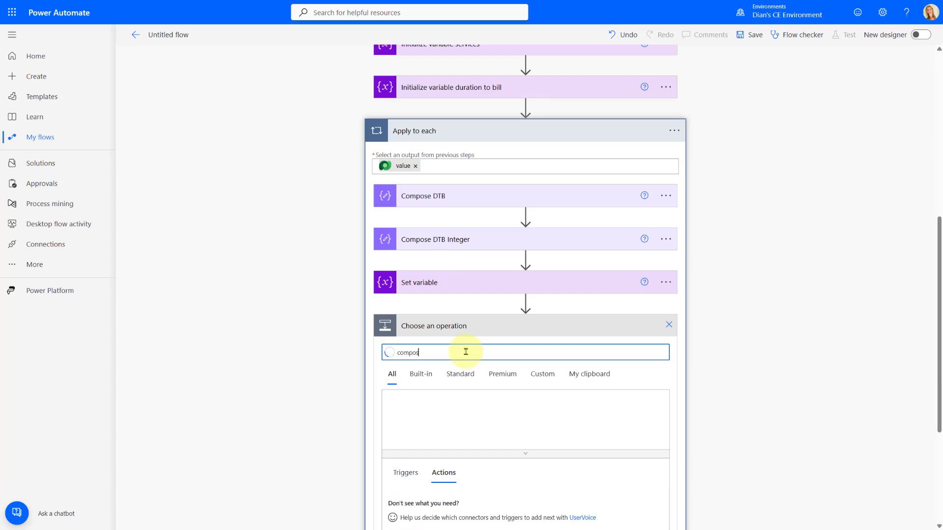
type("e")
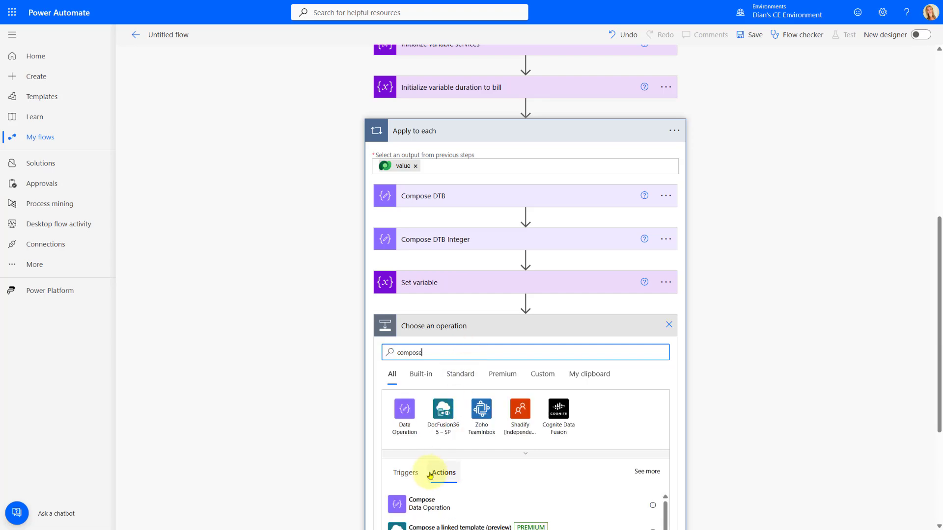
left_click(421, 503)
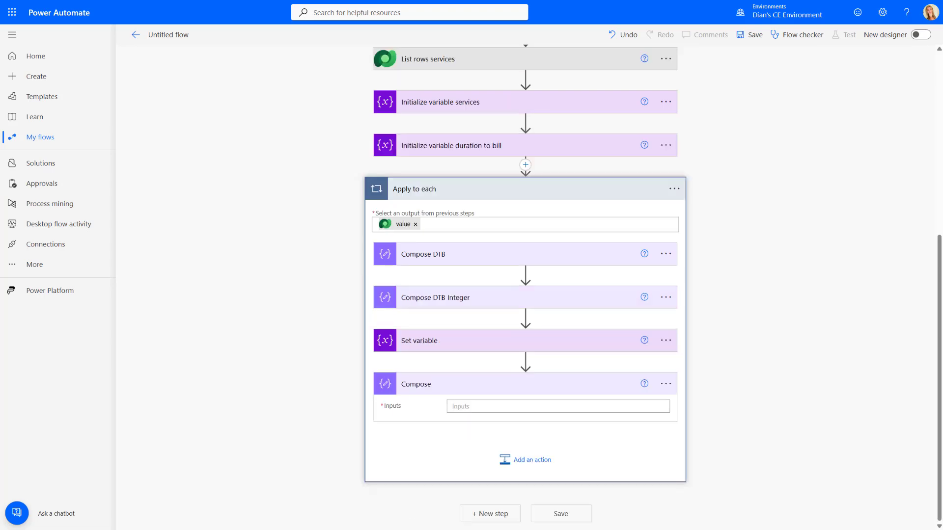
left_click(463, 406)
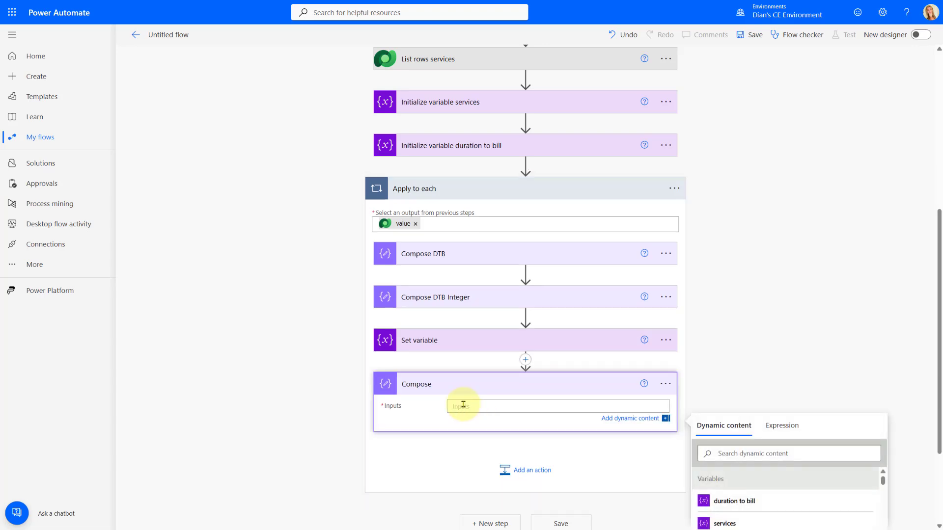
left_click(778, 428)
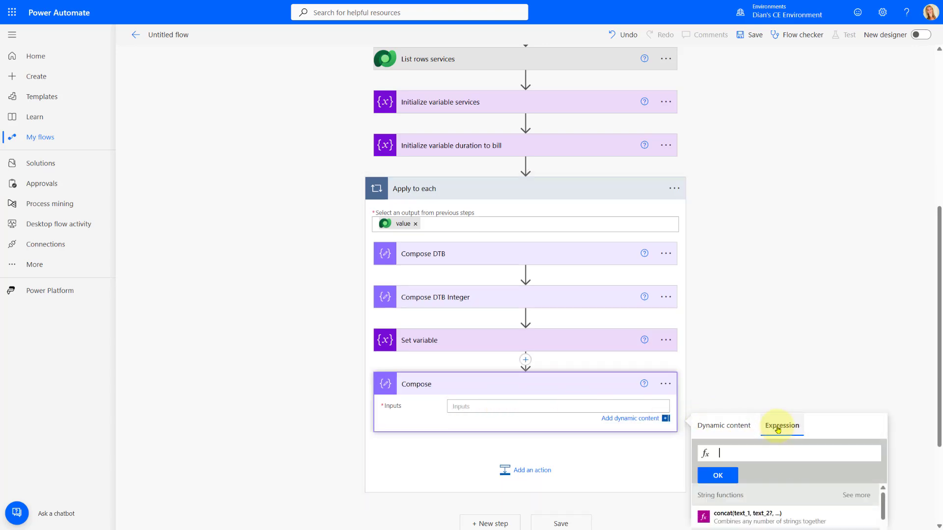
type("dic")
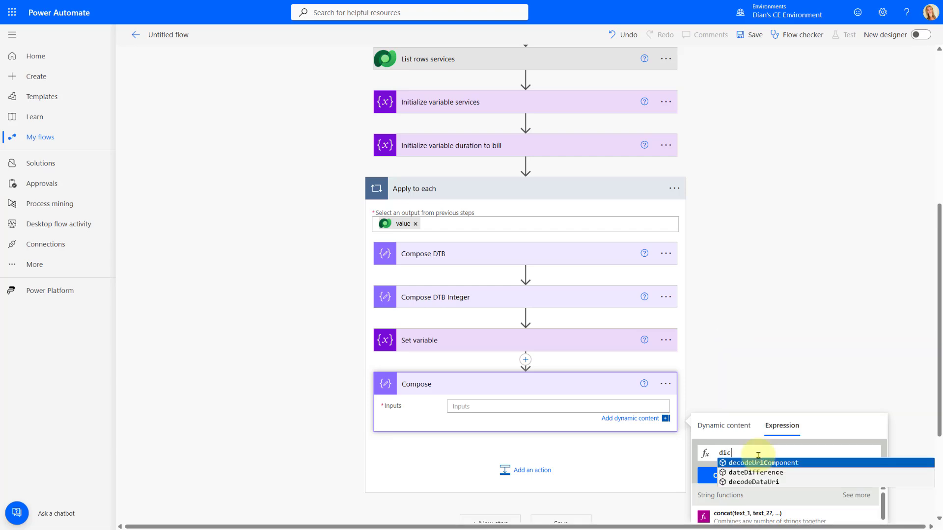
key("BackSpace")
type("v")
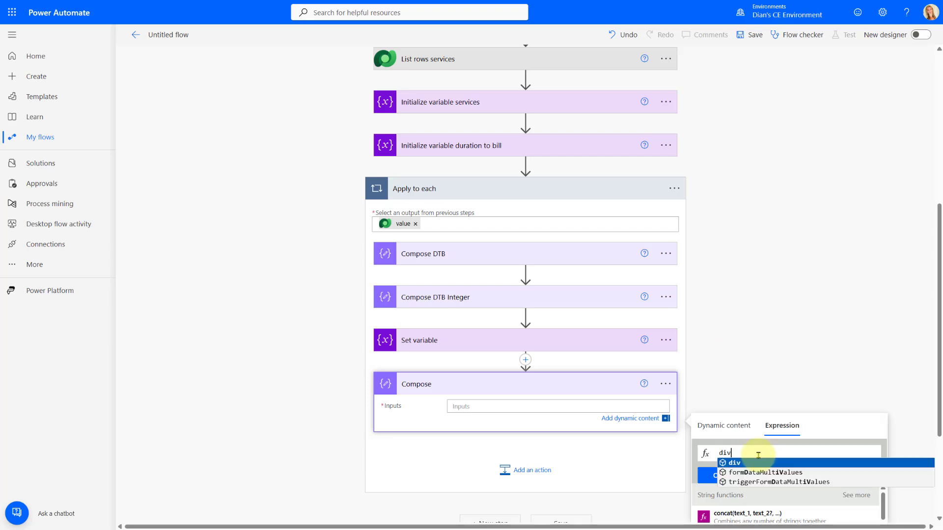
type("(")
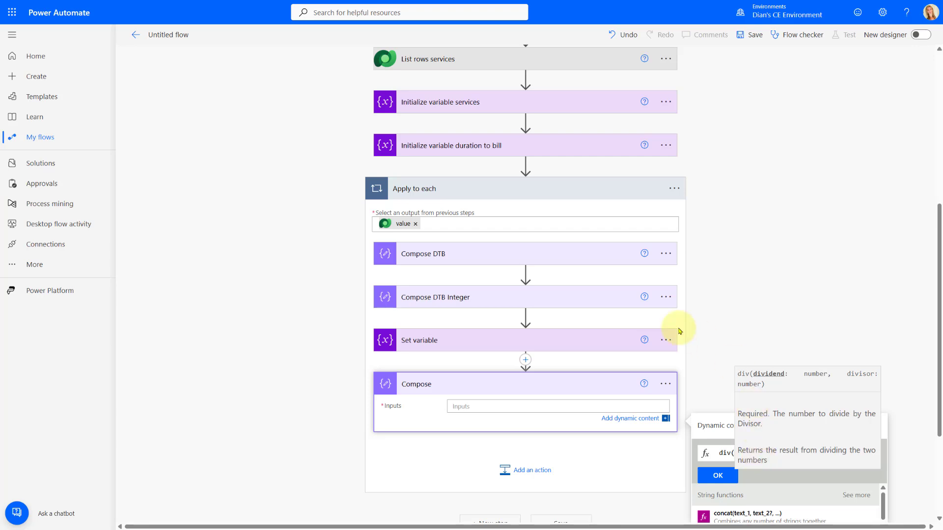
left_click(702, 304)
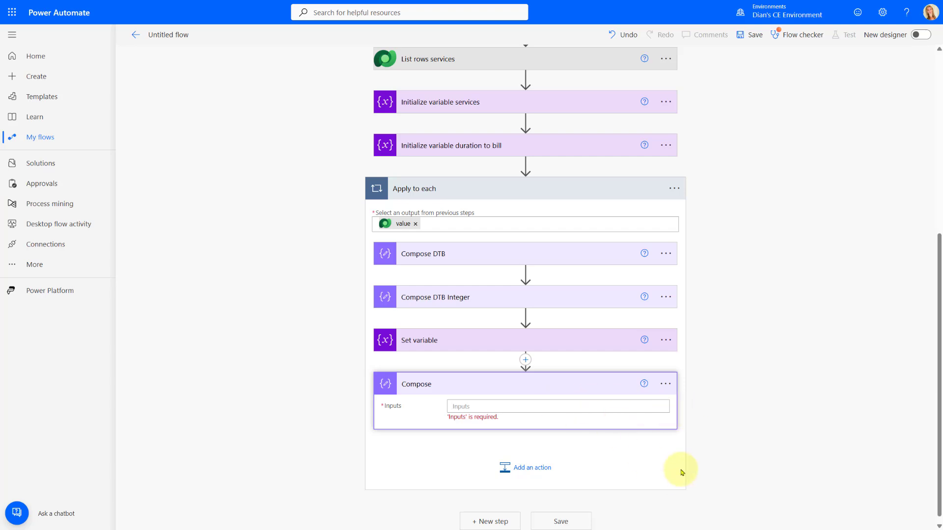
Step: Set the new Compose action's input to the expression div(variables('duration to bill'),60)
left_click(545, 406)
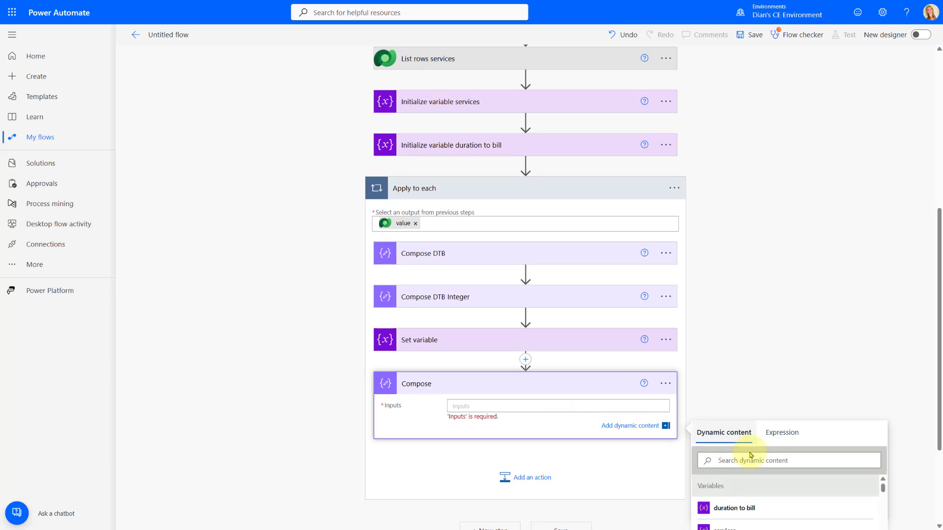
left_click(774, 435)
type("di")
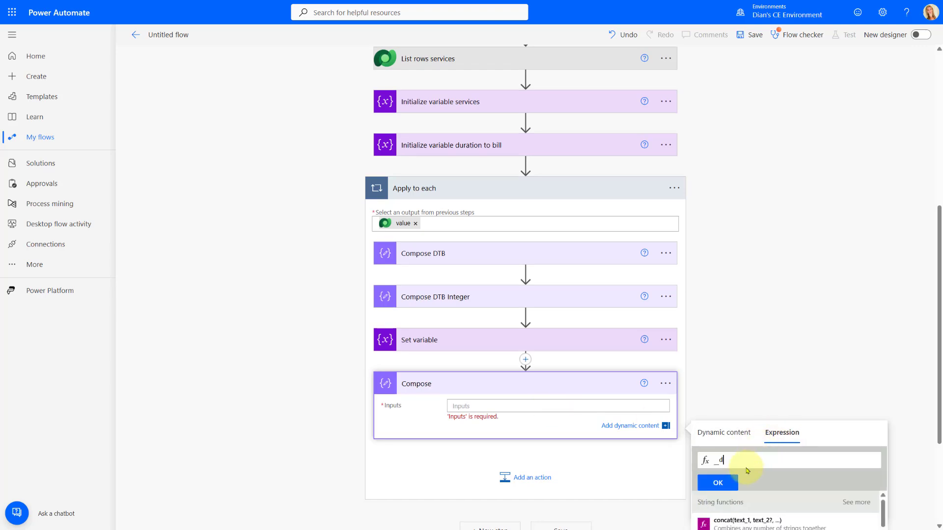
key("BackSpace")
key("BackSpace")
type("_div(")
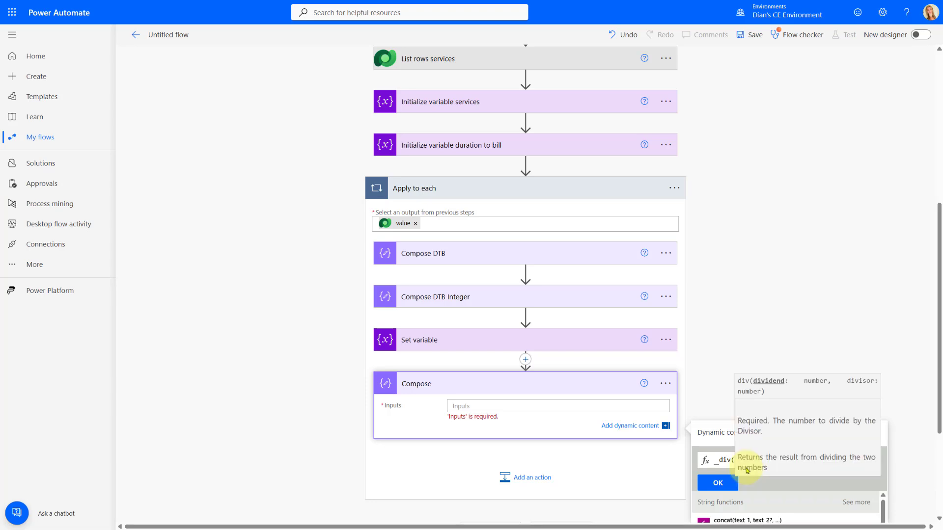
type("variables")
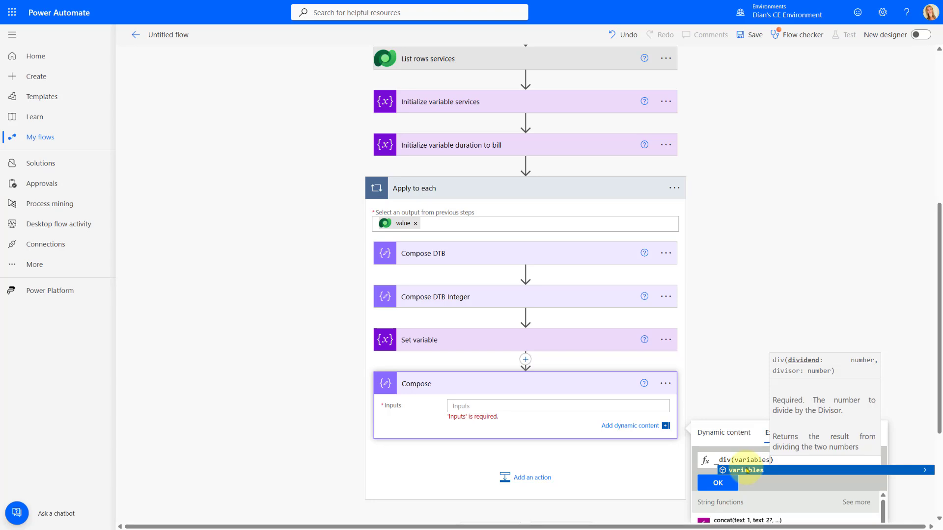
type("('durat")
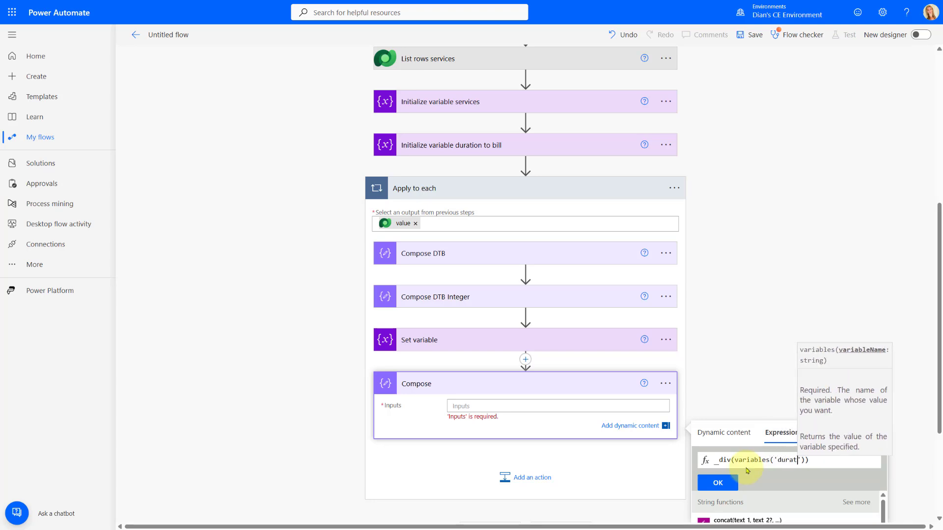
type("ion to bill'")
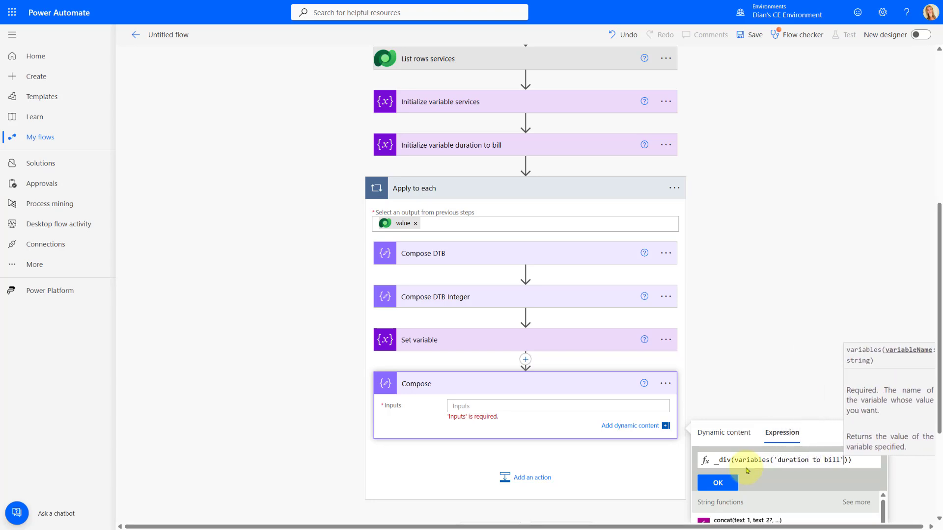
type(")")
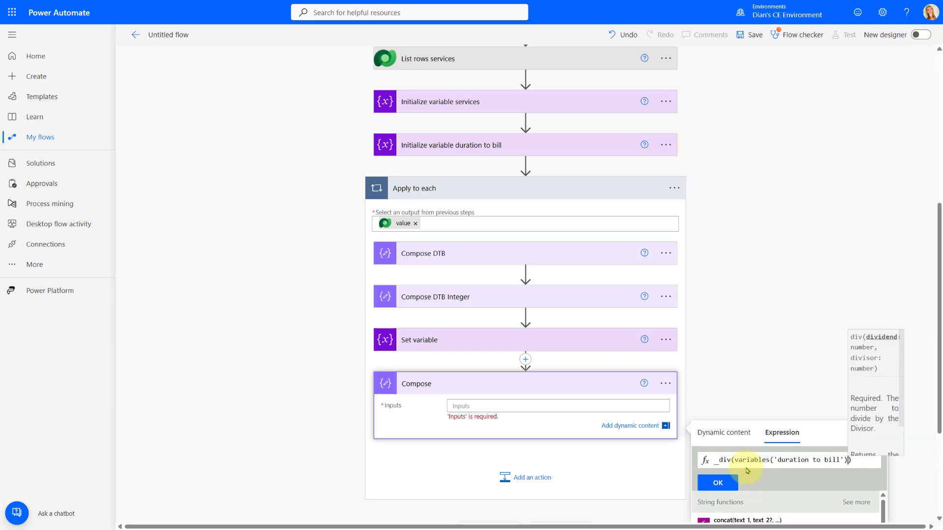
type(",")
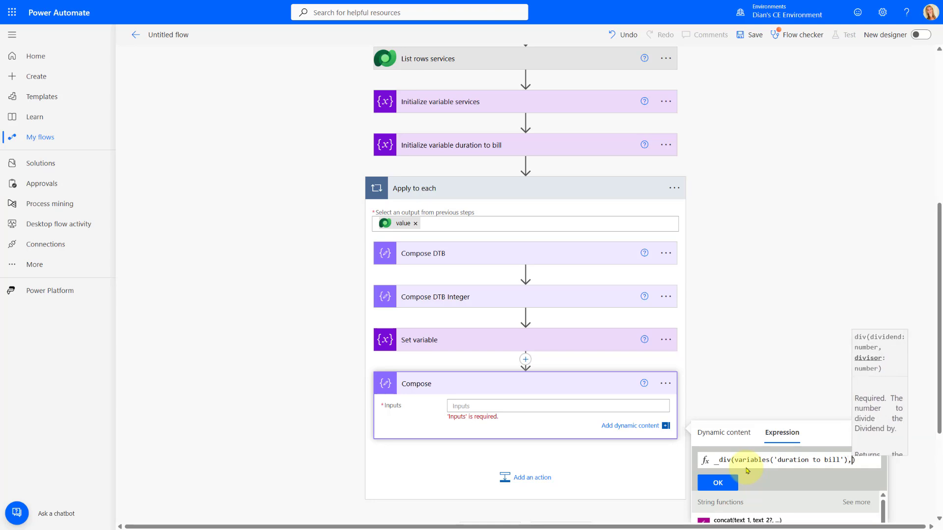
type("60")
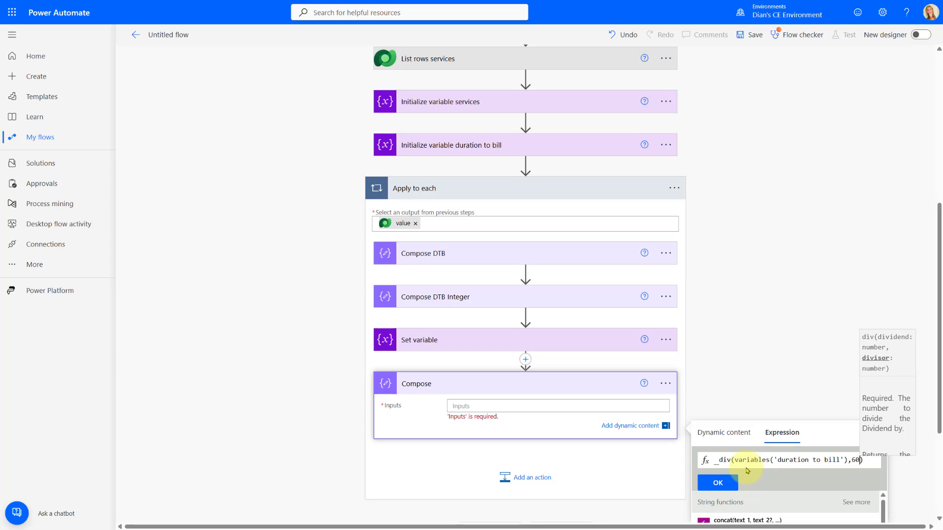
left_click(717, 482)
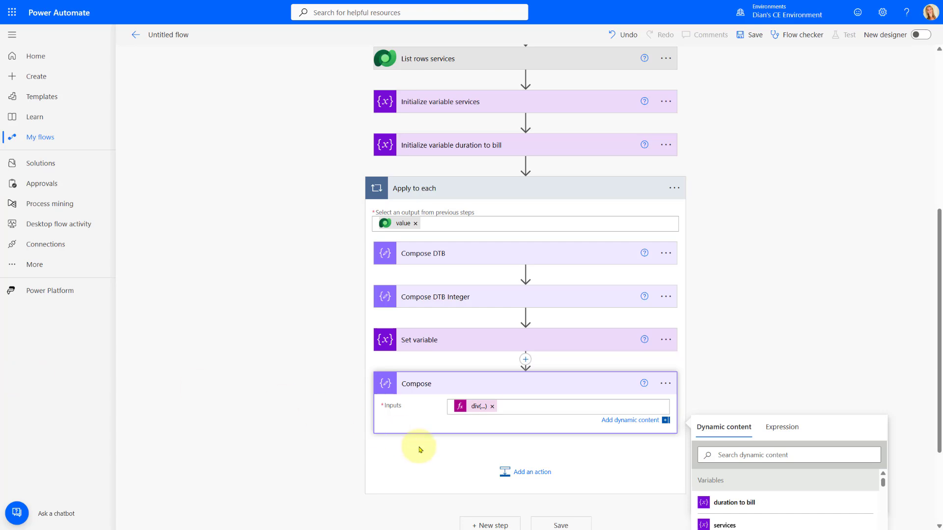
Step: Add an Append to array variable action after Compose inside the Apply to each loop and choose services as its variable
left_click(534, 476)
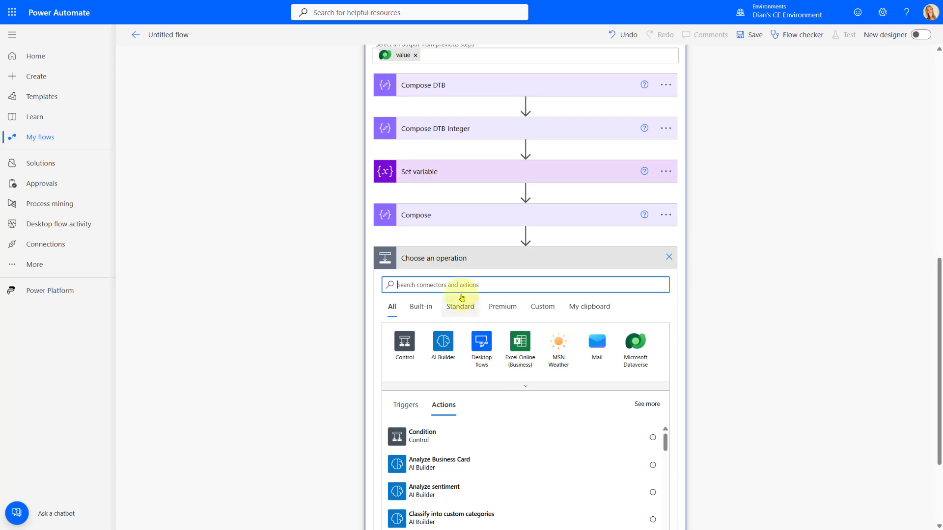
type("append")
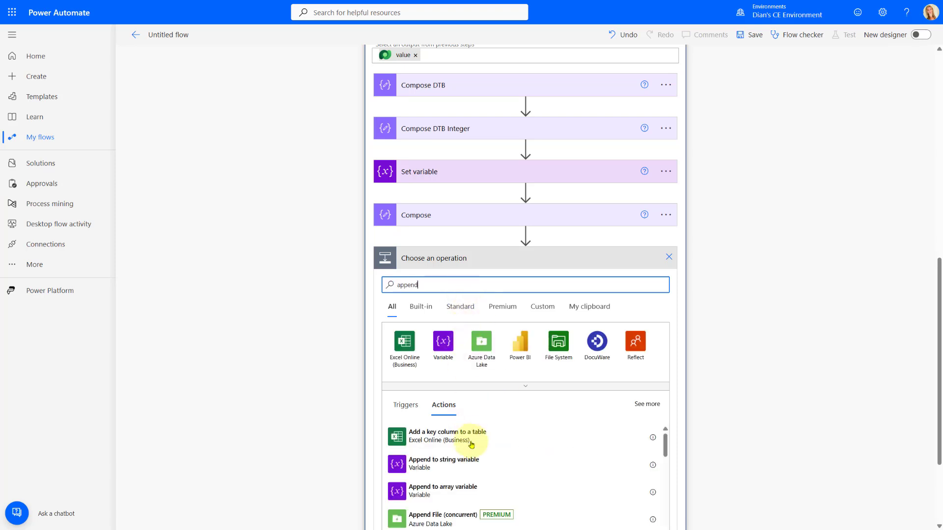
left_click(471, 487)
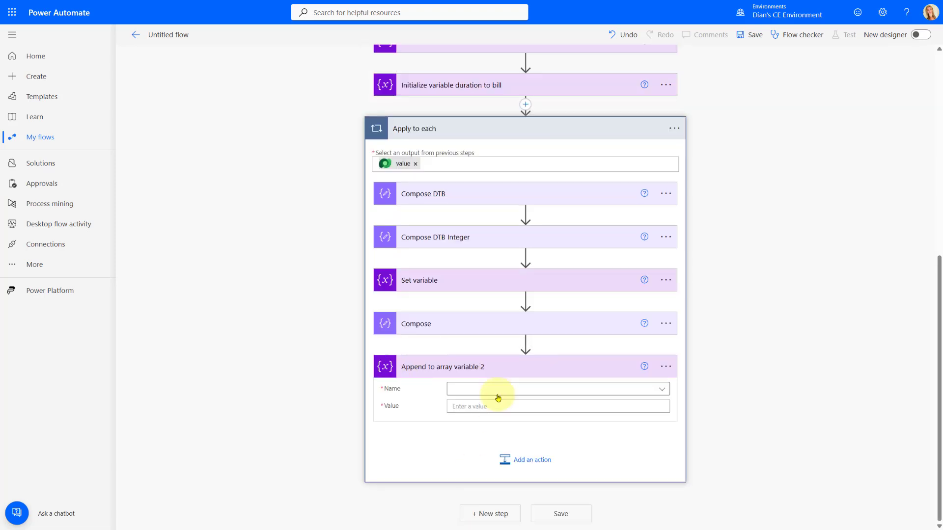
left_click(476, 393)
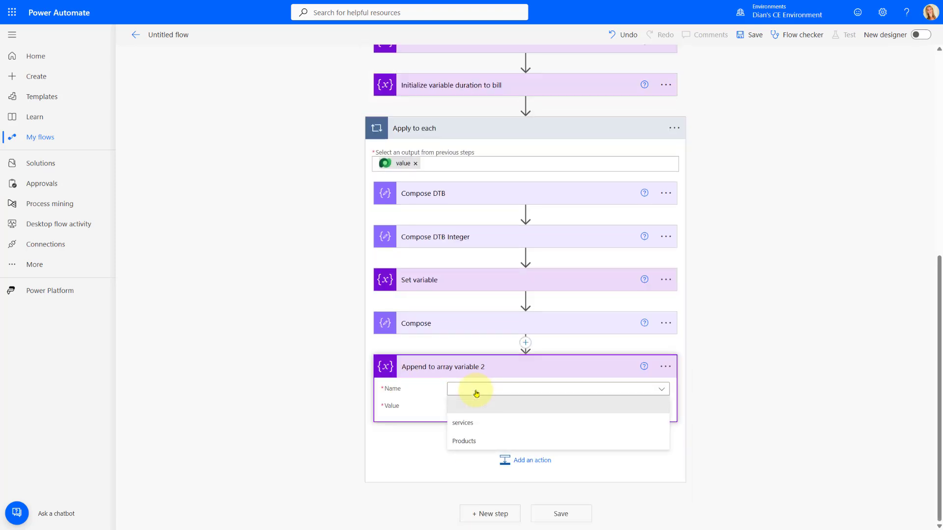
left_click(464, 427)
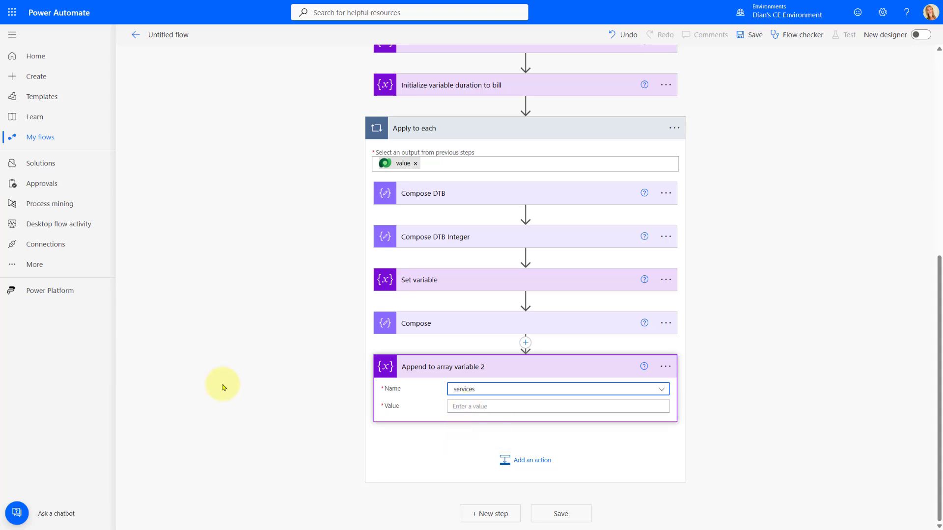
Step: Start the append action's value with an opening brace and the key "ServiceDuration": on a new line
left_click(471, 406)
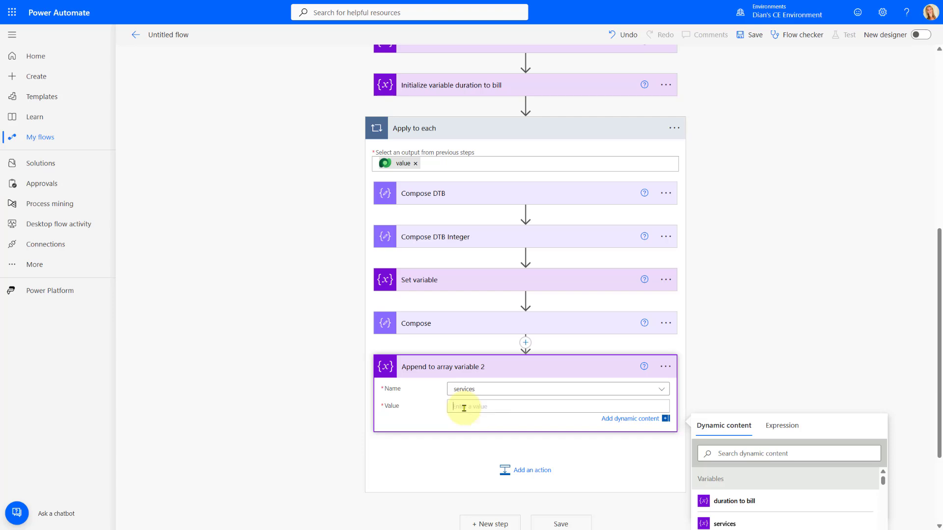
type("(")
key("Return")
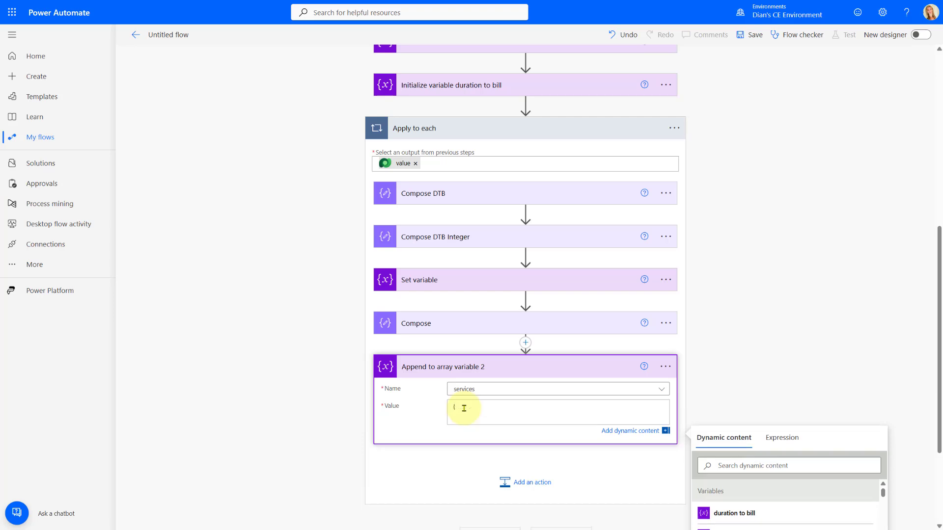
type("\"ServiceDuration\":")
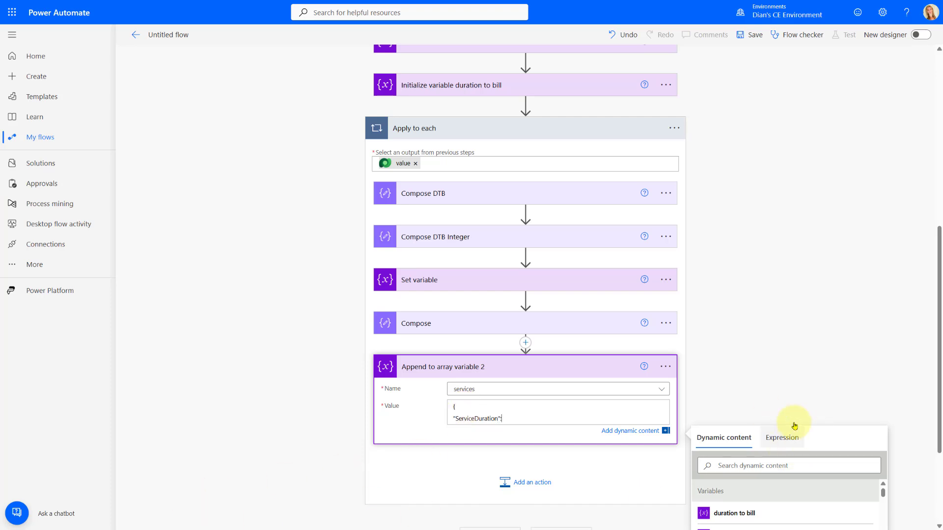
Step: Rename the Compose action that divides the duration as Compose DTB to Hours
scroll(779, 348, "down", 3)
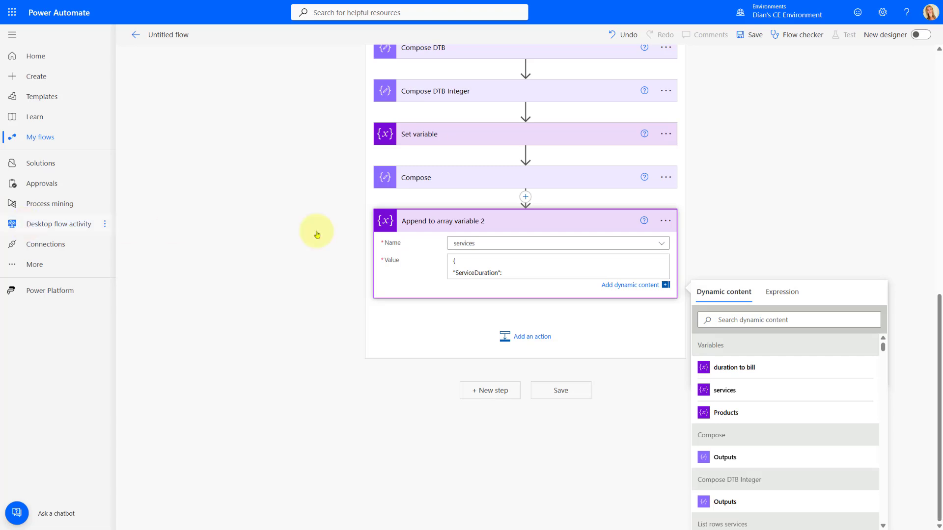
left_click(661, 179)
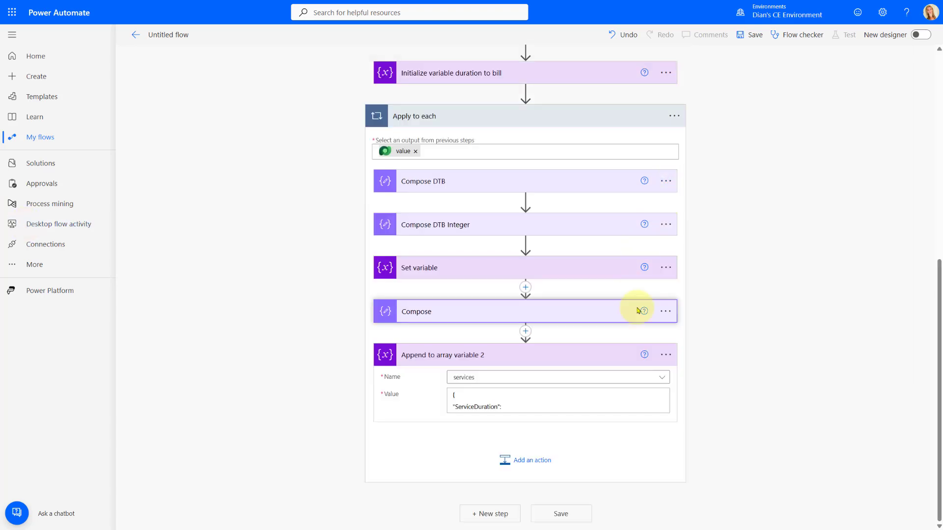
left_click(666, 311)
left_click(714, 328)
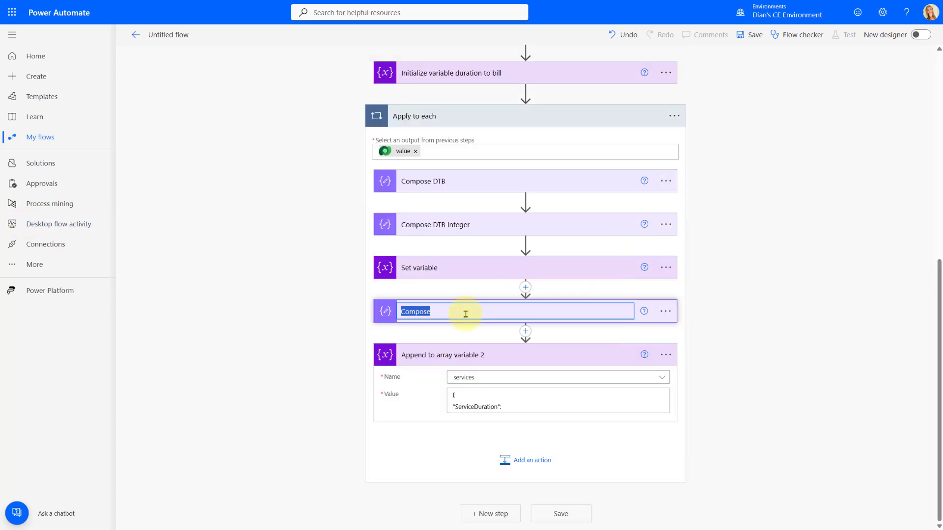
left_click(465, 313)
type("DTB to Hours")
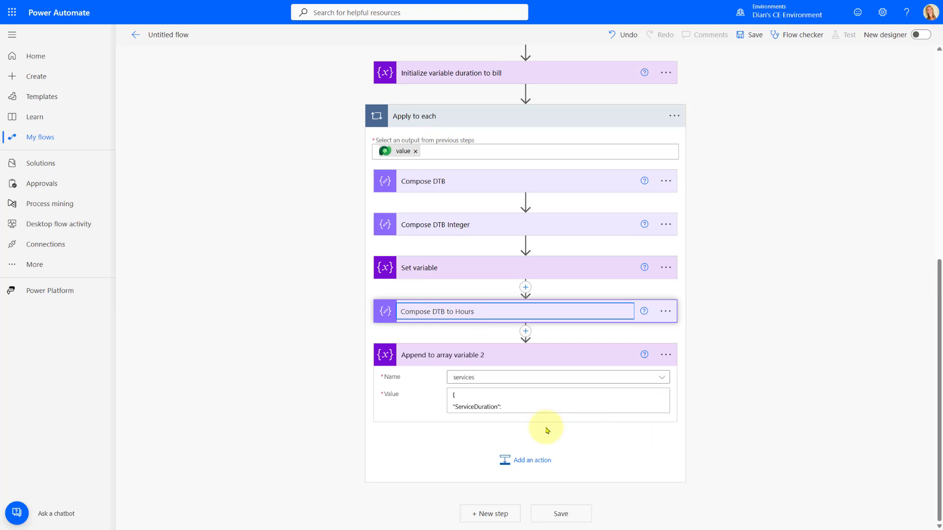
Step: Insert the Outputs of Compose DTB to Hours as the ServiceDuration value, followed by a comma and a new line
left_click(521, 407)
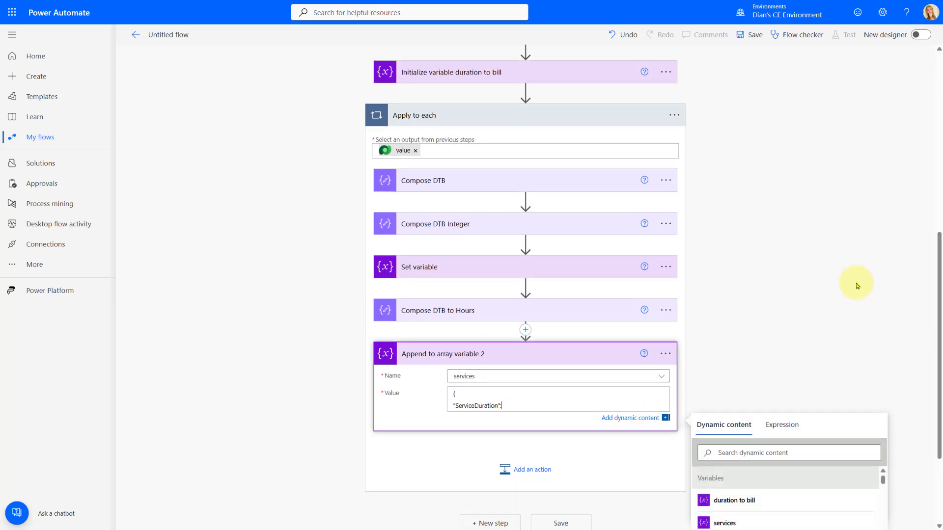
scroll(857, 295, "down", 3)
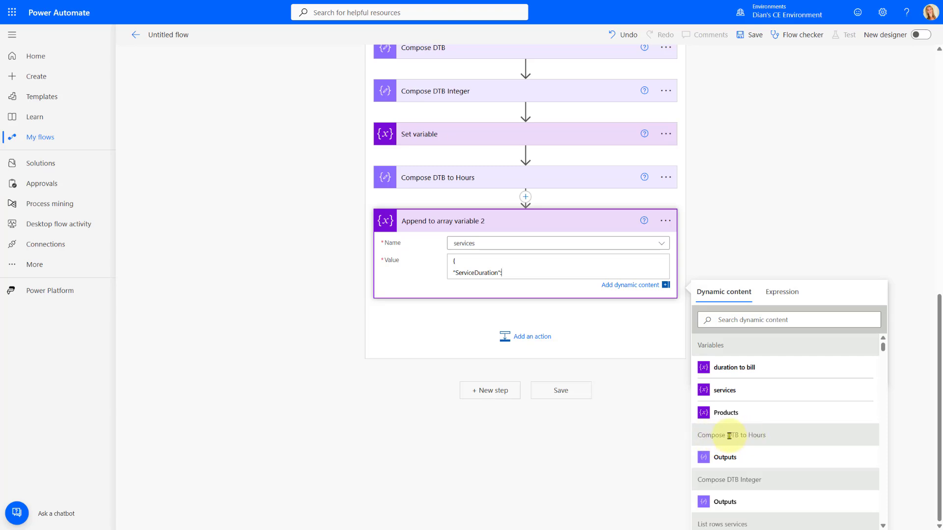
left_click(729, 456)
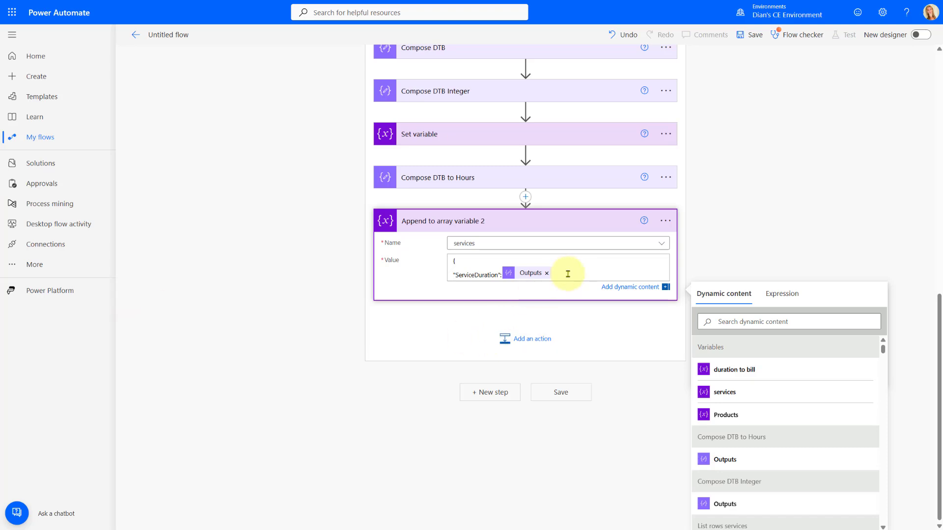
type(",")
key("Return")
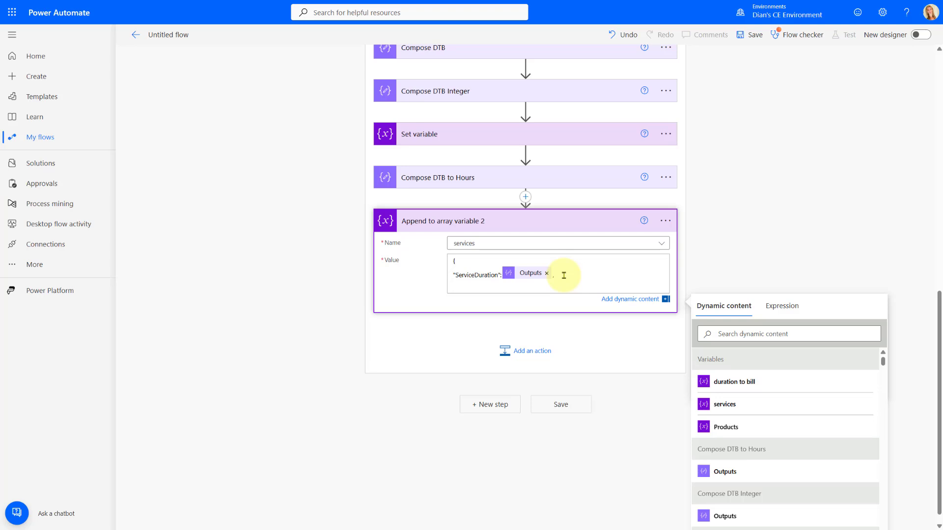
Step: Add the key "Servicename": to the append value with the Name from List rows services as its value
type("\"Servicename")
left_click(740, 333)
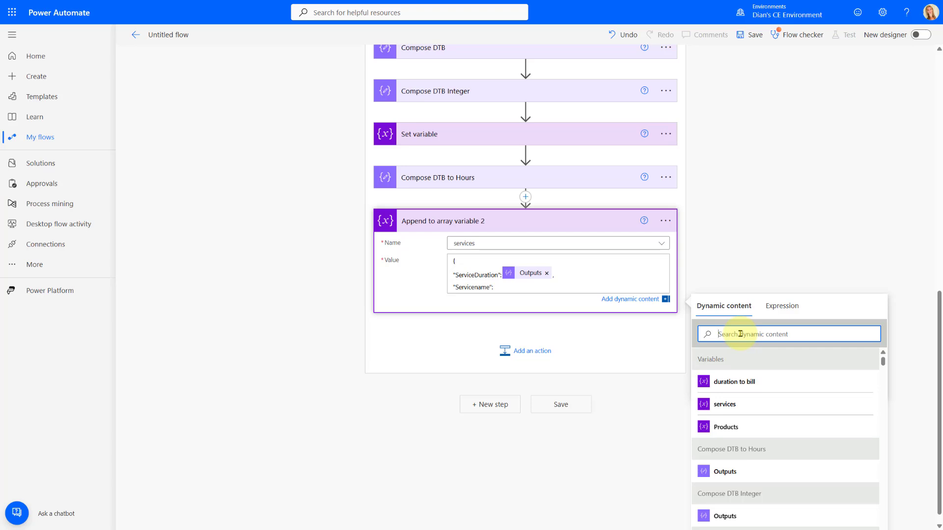
type("name")
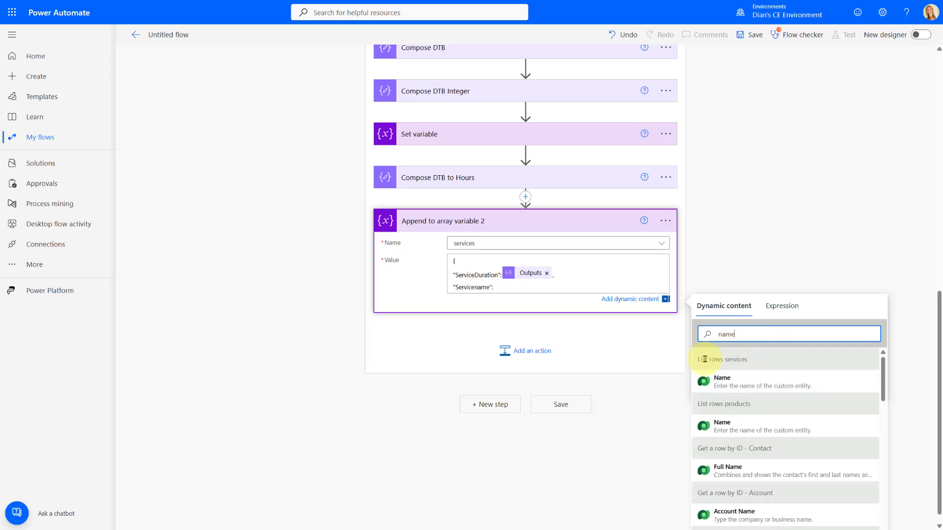
left_click(738, 377)
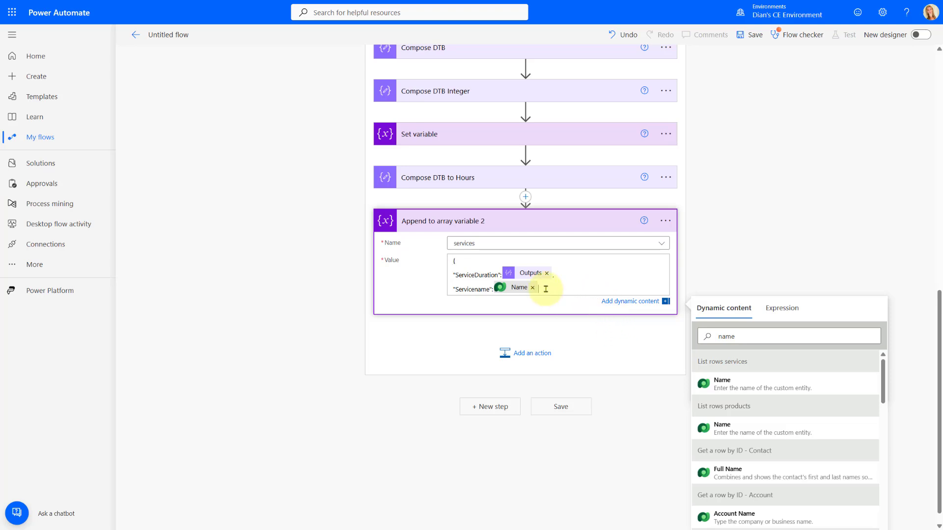
Step: Add the key "Serviceamount": on a new line of the append value with Total Amount from List rows services as its value
key("Return")
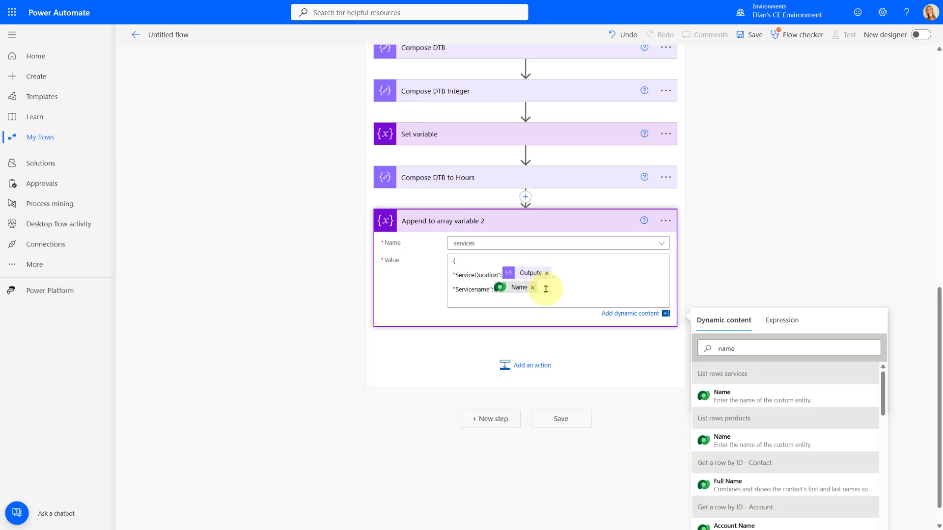
type("\"Serviceamount\":")
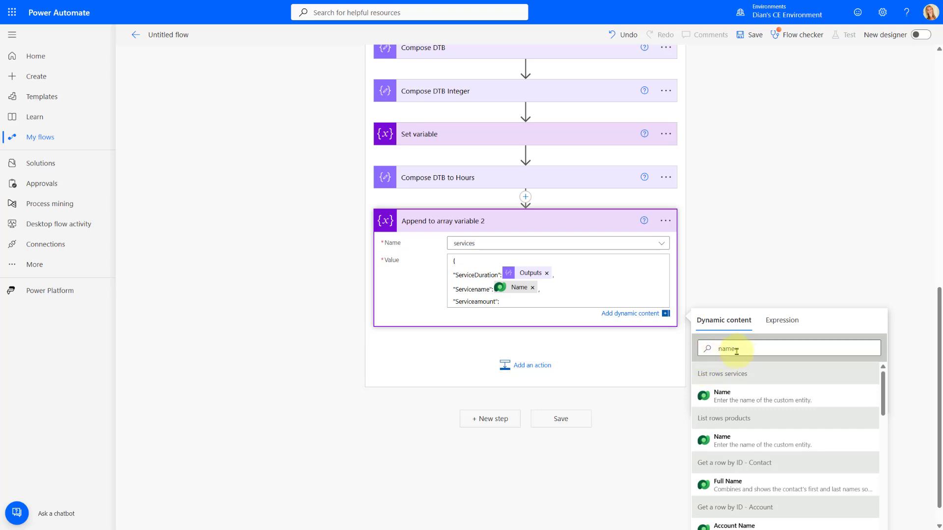
double_click(716, 348)
type("totalamou")
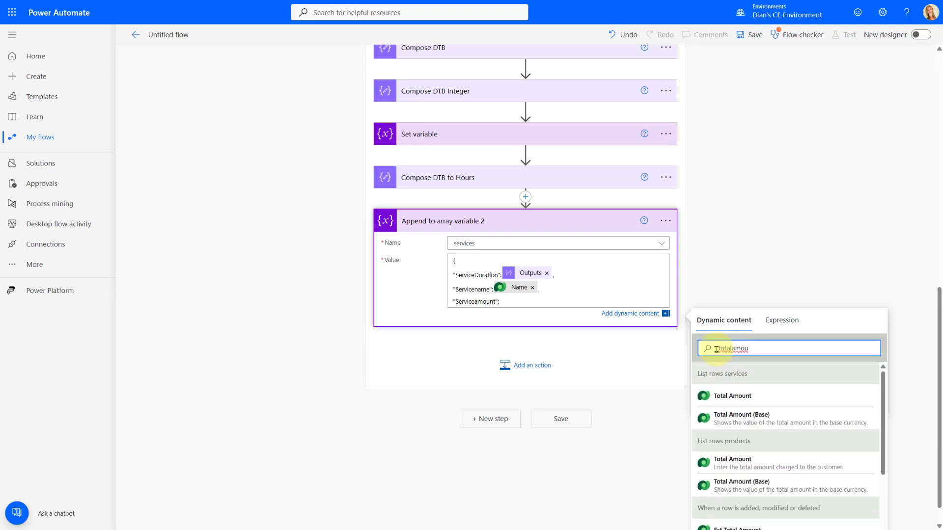
left_click(721, 397)
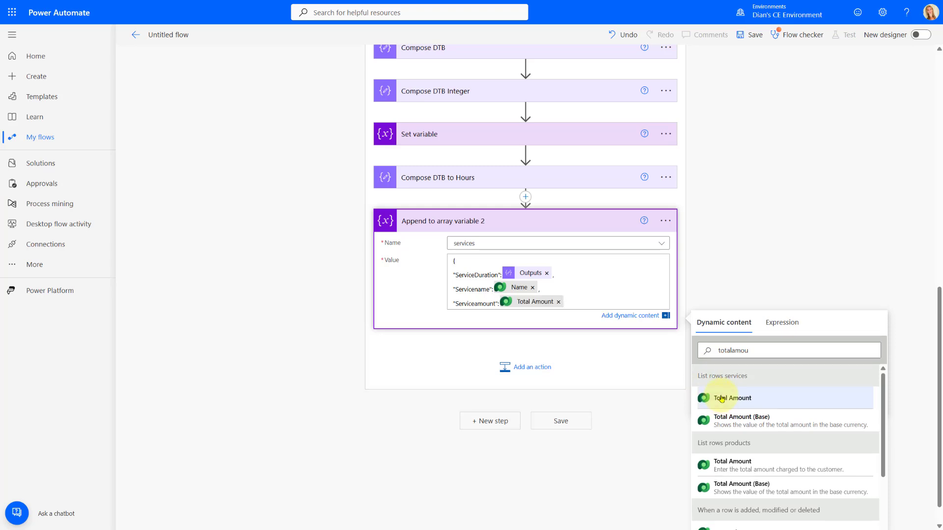
left_click(721, 398)
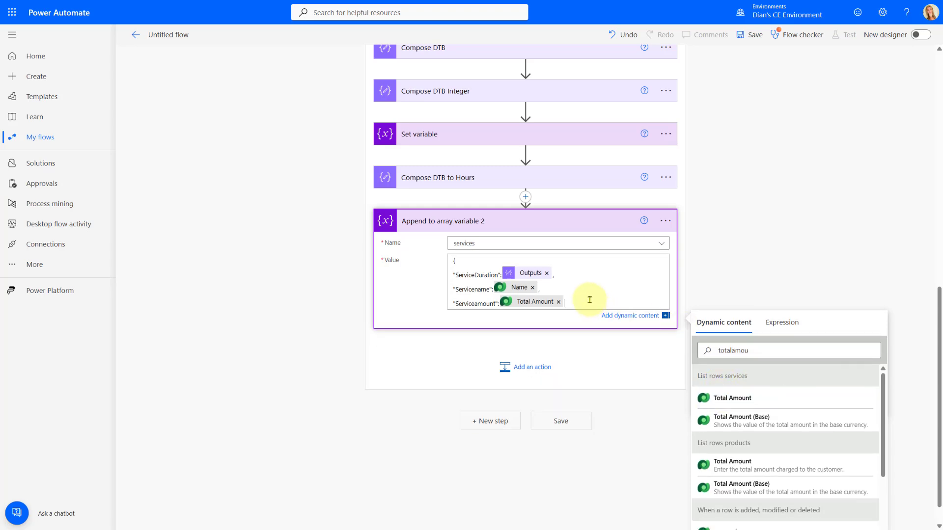
Step: End the append action's value with a closing brace on a new line
key("Return")
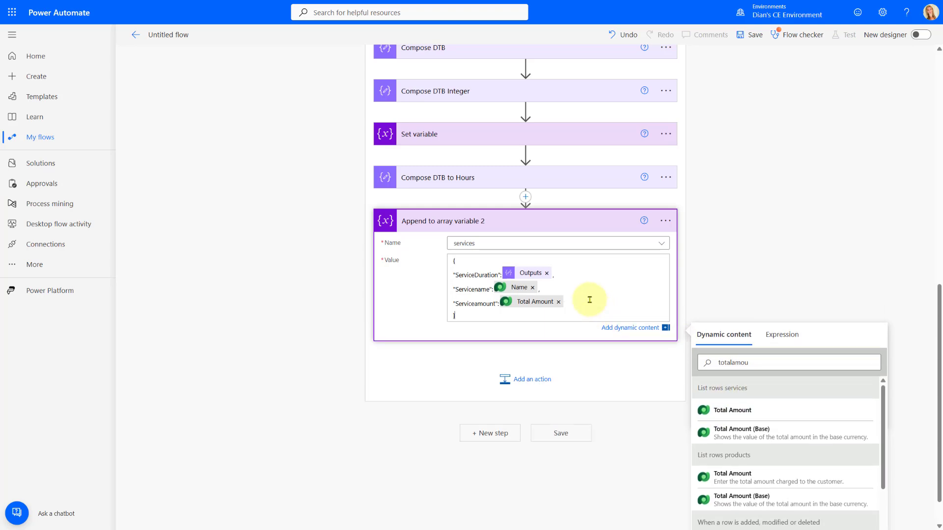
left_click(462, 314)
left_click(811, 259)
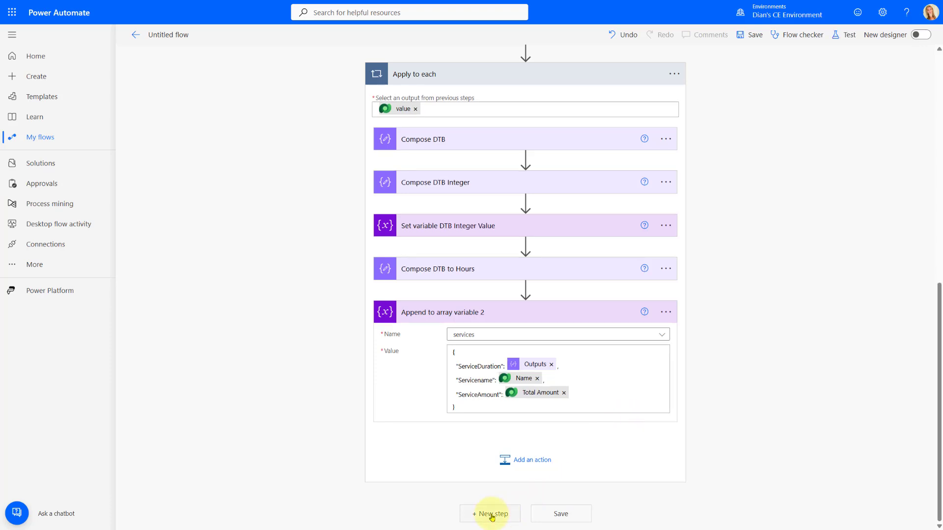
Step: Add the Word Online (Business) action Populate a Microsoft Word template after the Apply to each loop
left_click(491, 515)
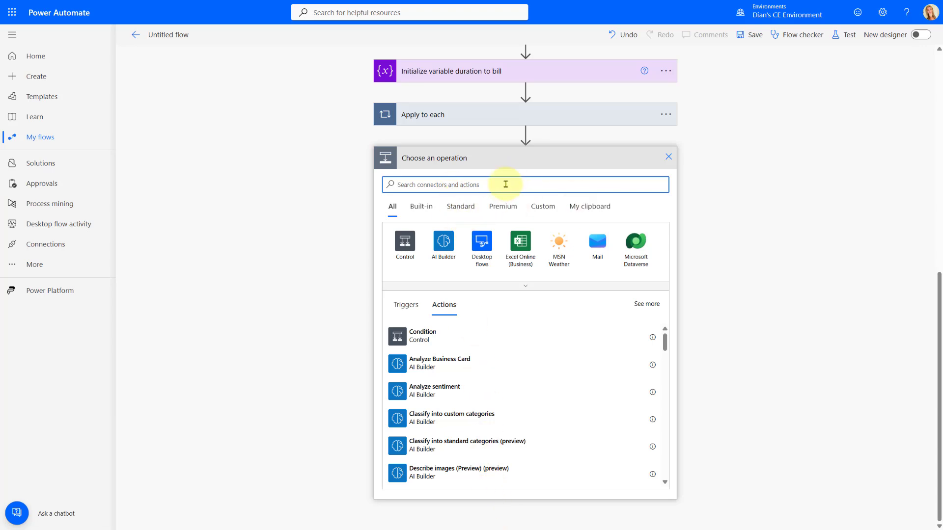
type("word")
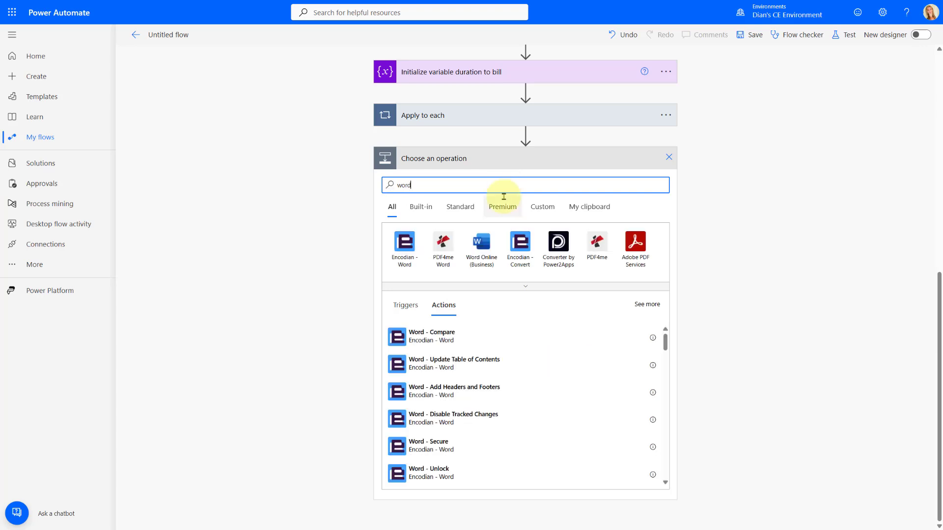
left_click_drag(421, 187, 356, 191)
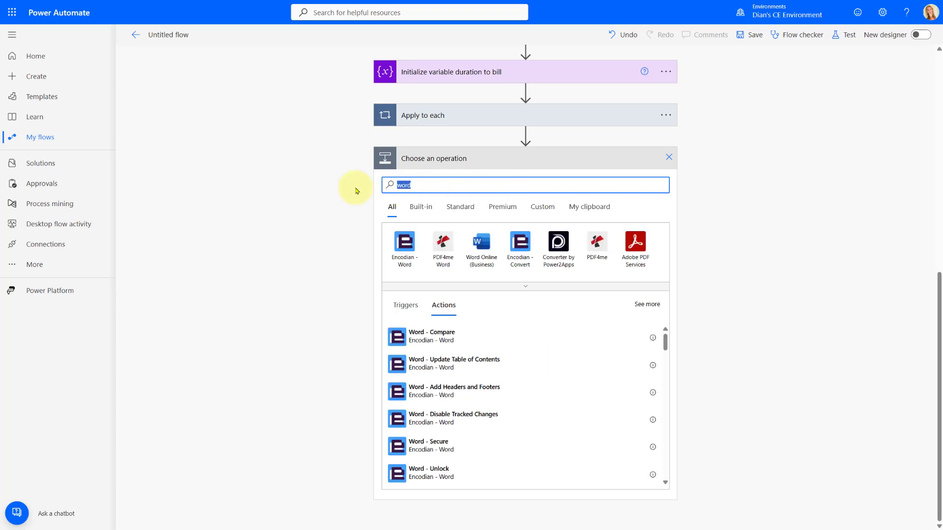
type("microsoft")
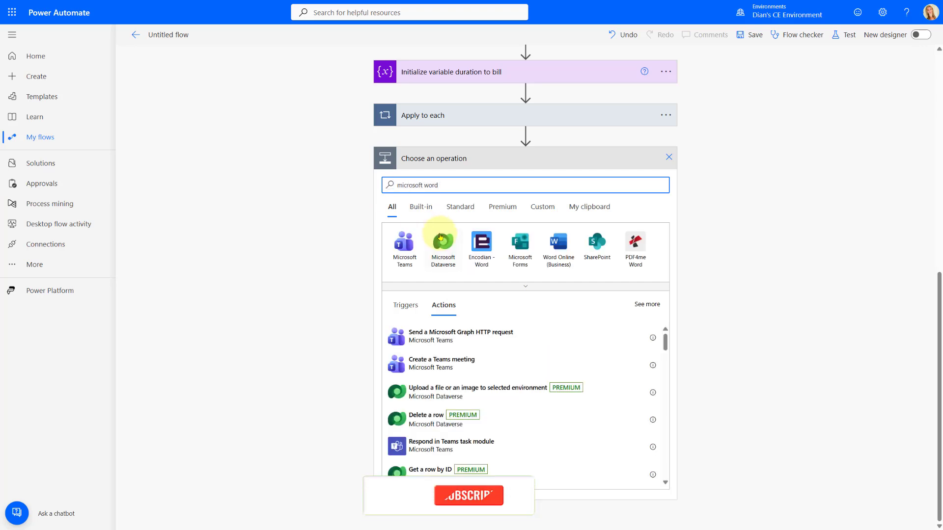
left_click(558, 241)
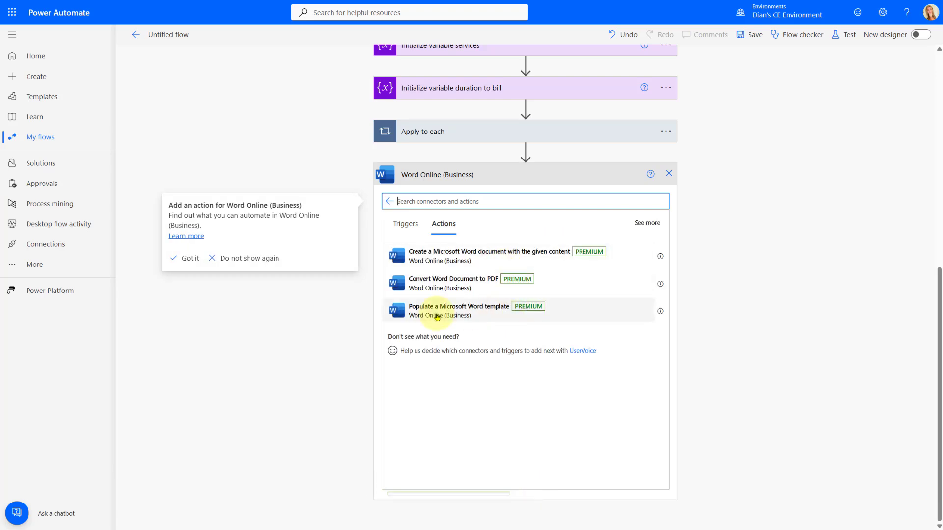
left_click(437, 314)
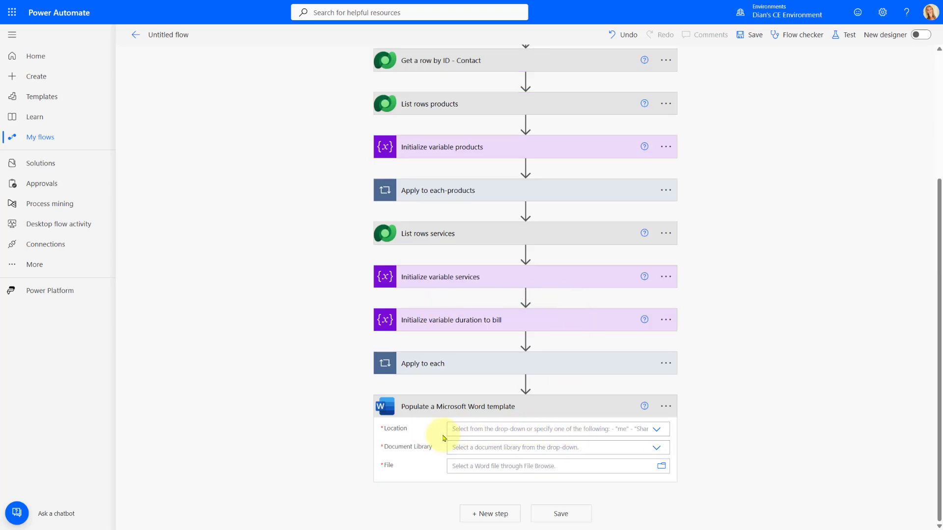
Step: Set the Word template action's location to the environment owner's D365CE Documents group and its document library to Documents
left_click(655, 430)
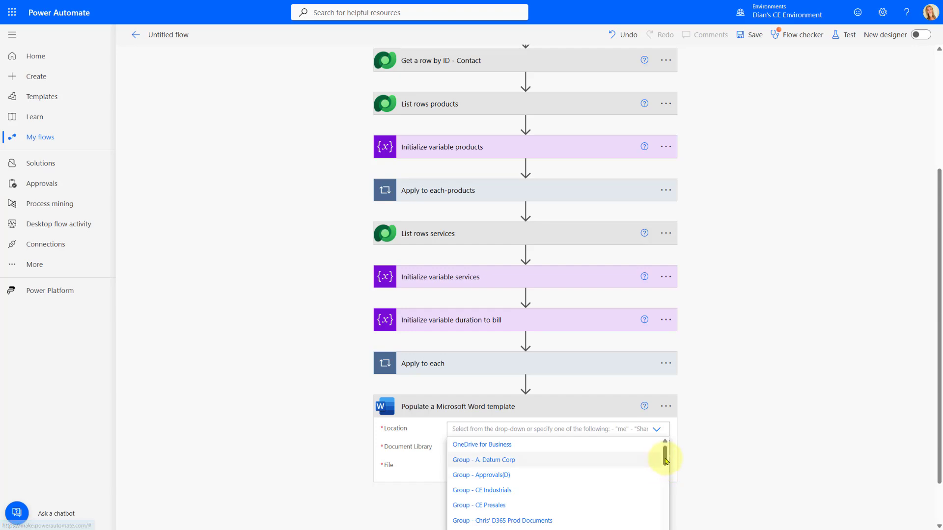
scroll(665, 466, "down", 1)
scroll(665, 467, "down", 1)
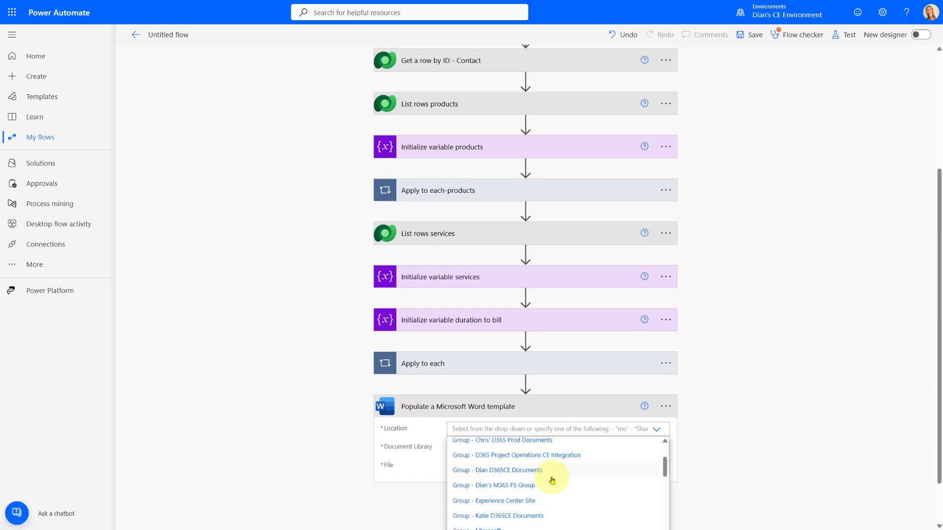
left_click(487, 472)
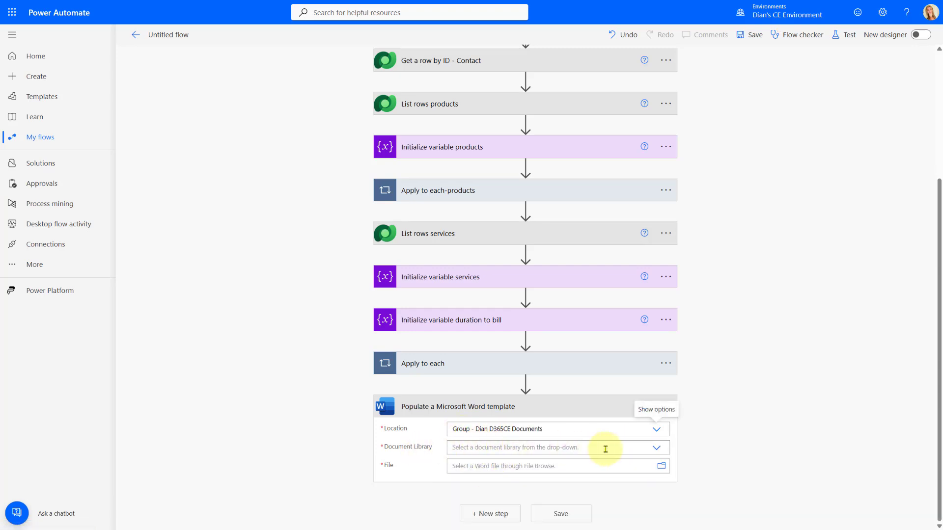
left_click(657, 448)
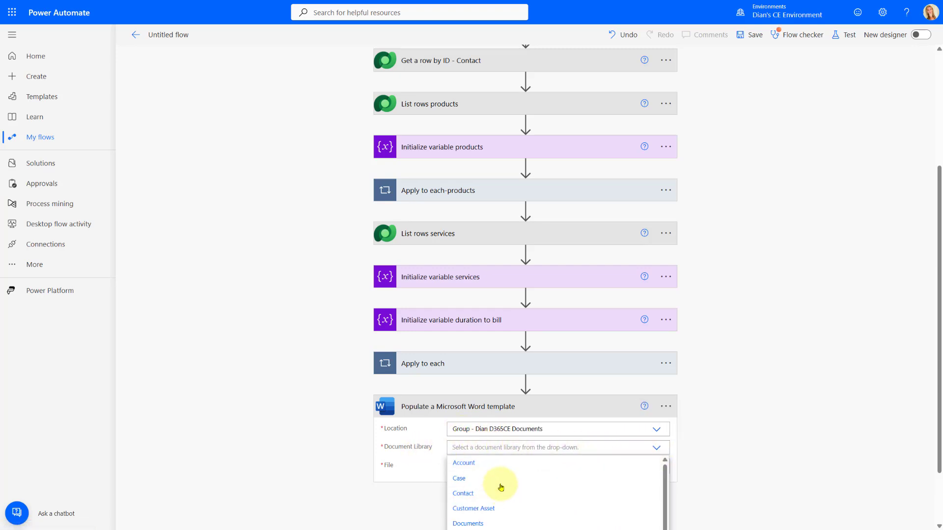
left_click(506, 522)
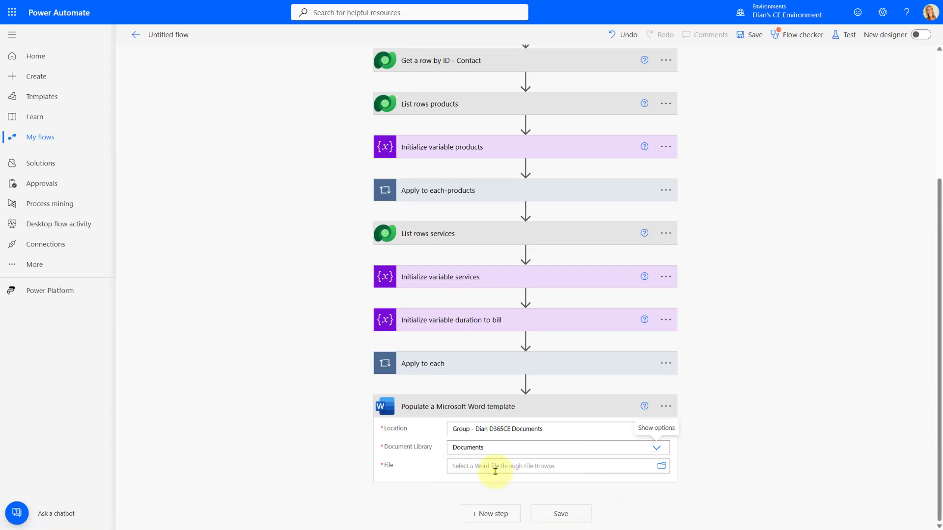
Step: Choose FS_WORK_PERFORMED_Doc.docx from the WO Templates folder as the template file
left_click(662, 467)
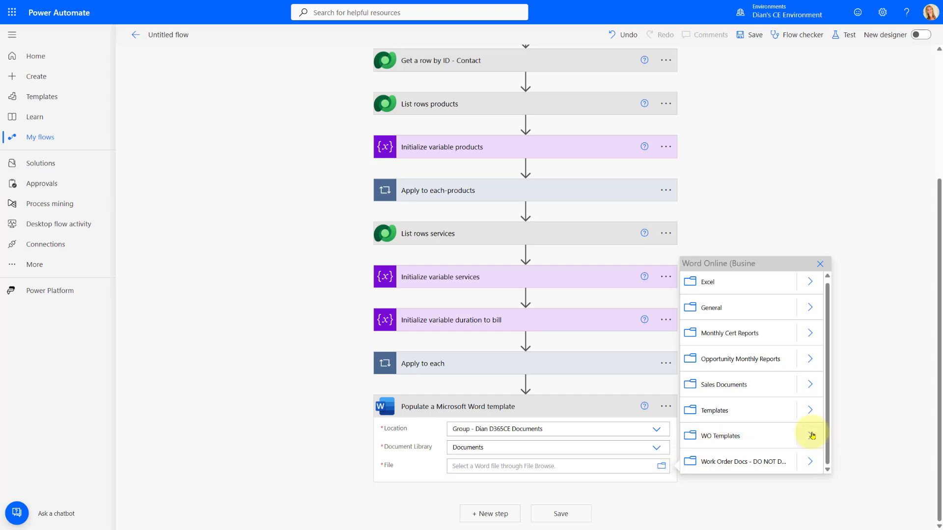
left_click(811, 436)
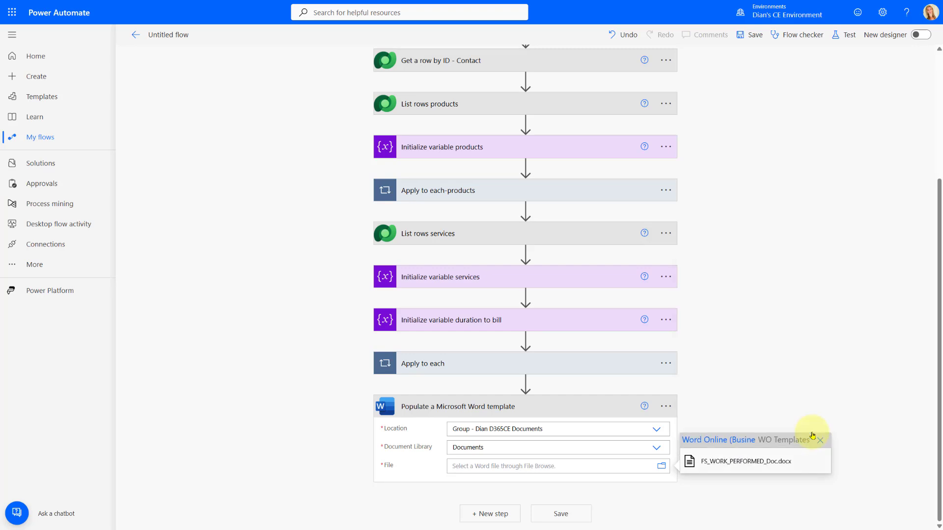
left_click(737, 463)
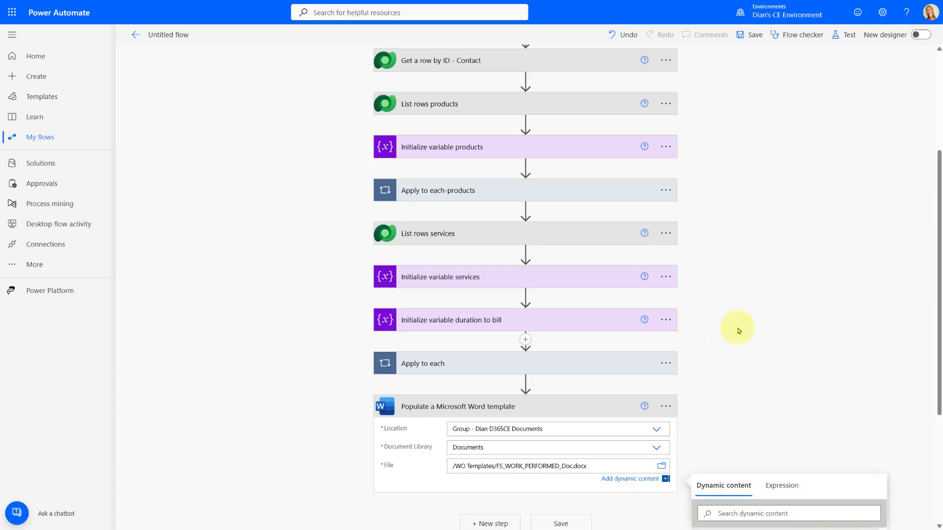
Step: Switch the template's Products and Services sections to accept an entire array instead of individual items
scroll(741, 295, "down", 4)
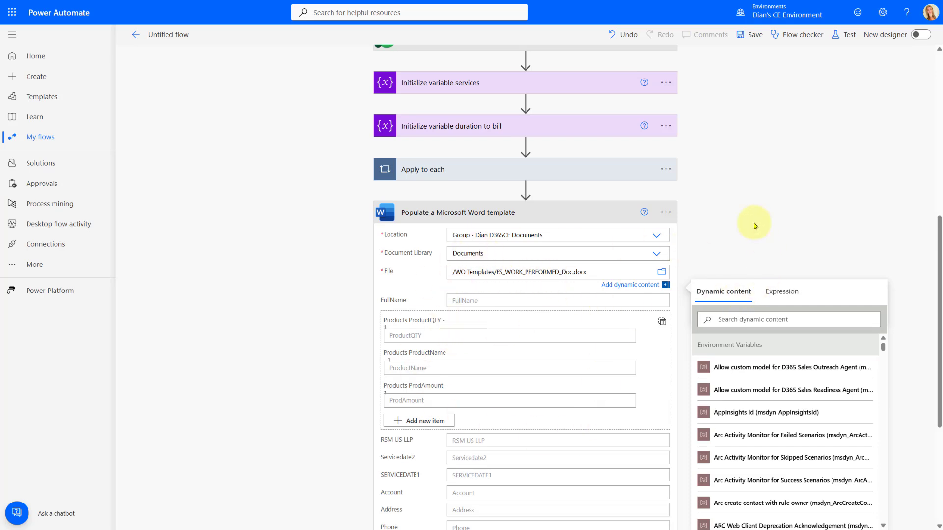
scroll(754, 226, "down", 2)
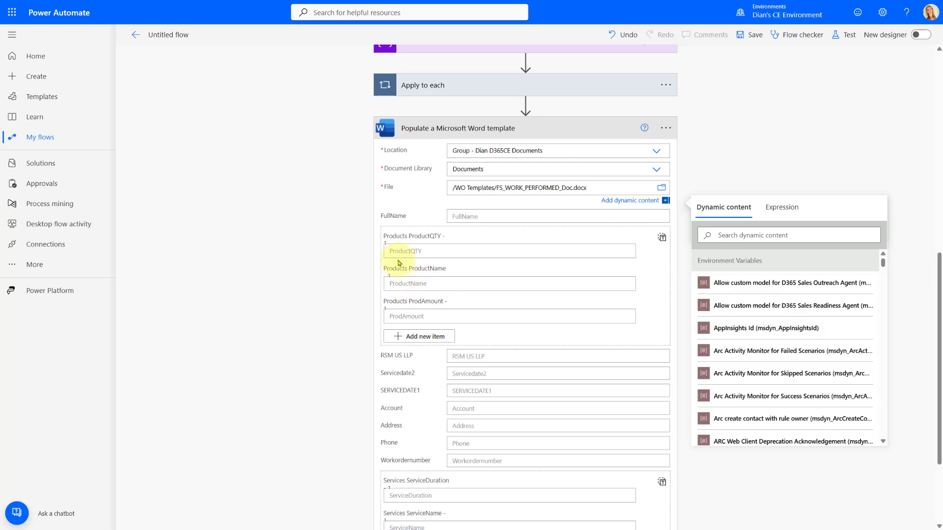
left_click(662, 239)
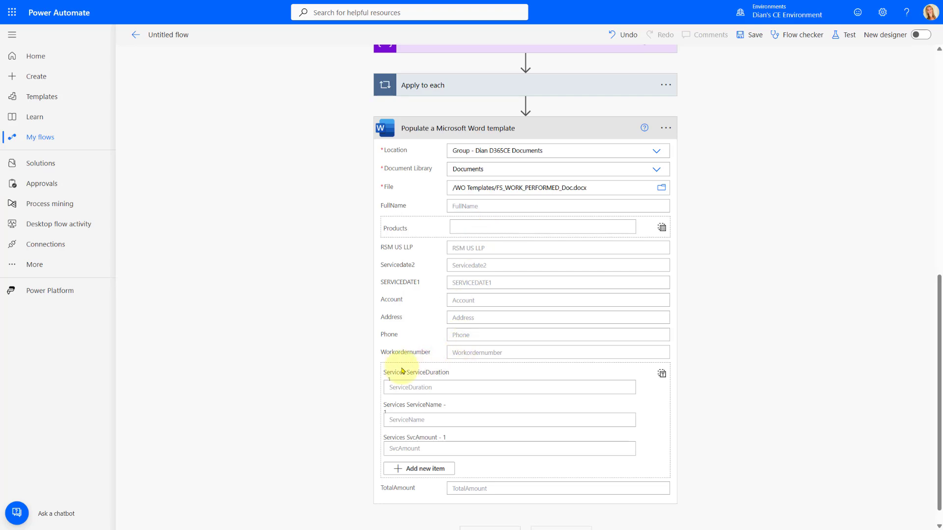
left_click(661, 374)
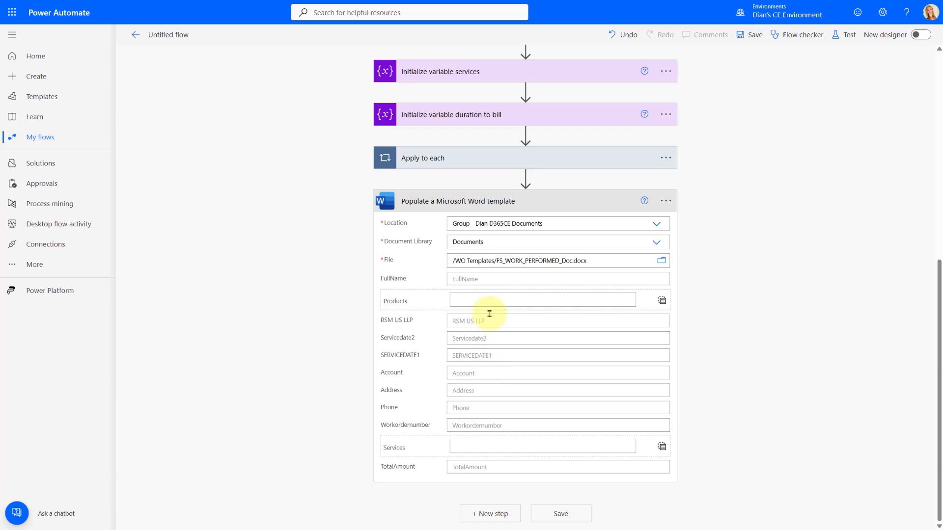
Step: Fill the template's FullName field with Full Name from Get a row by ID - Contact
left_click(454, 280)
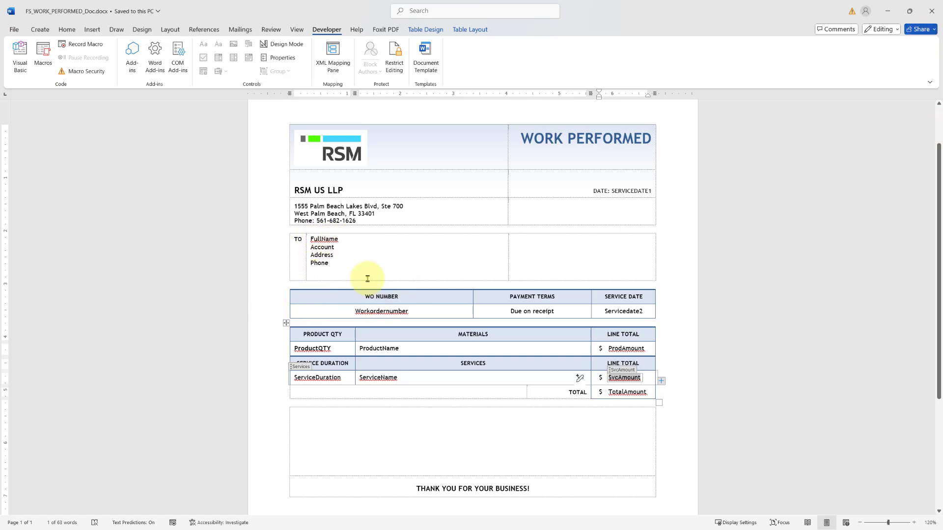
left_click(888, 10)
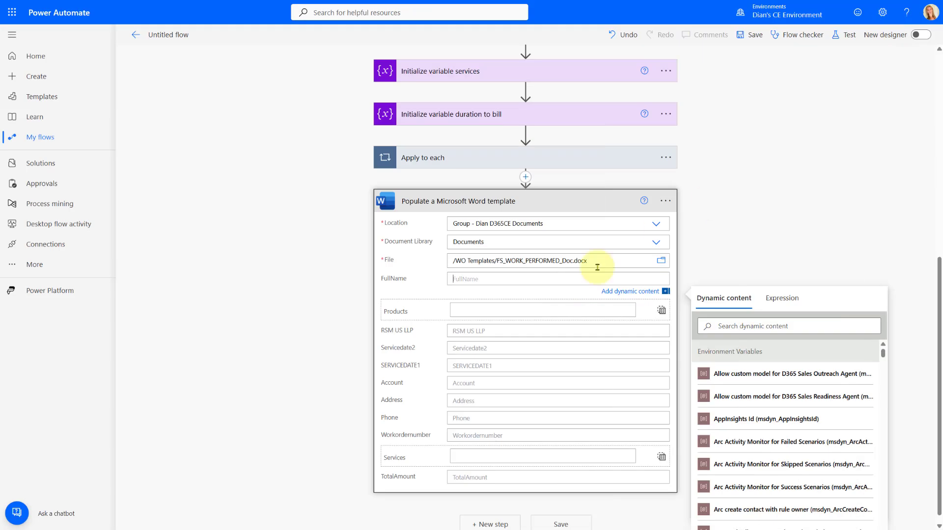
left_click(766, 326)
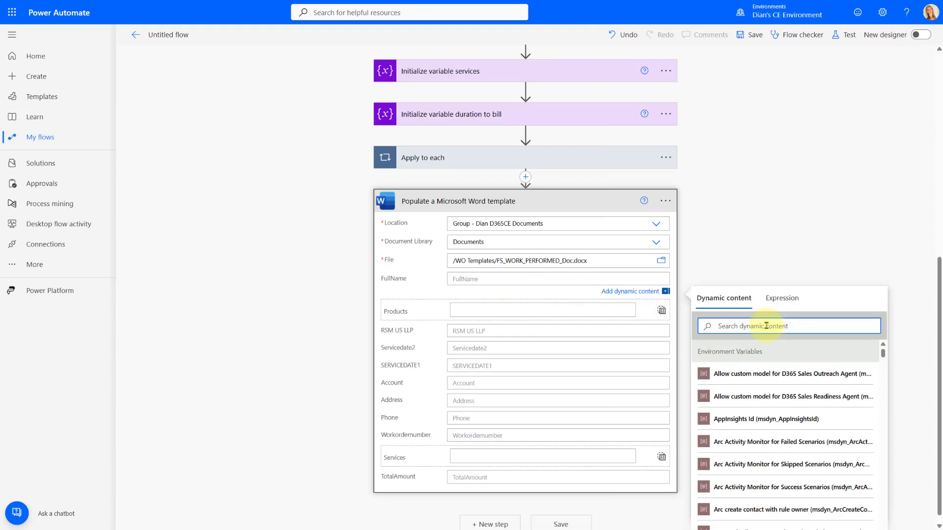
type("full")
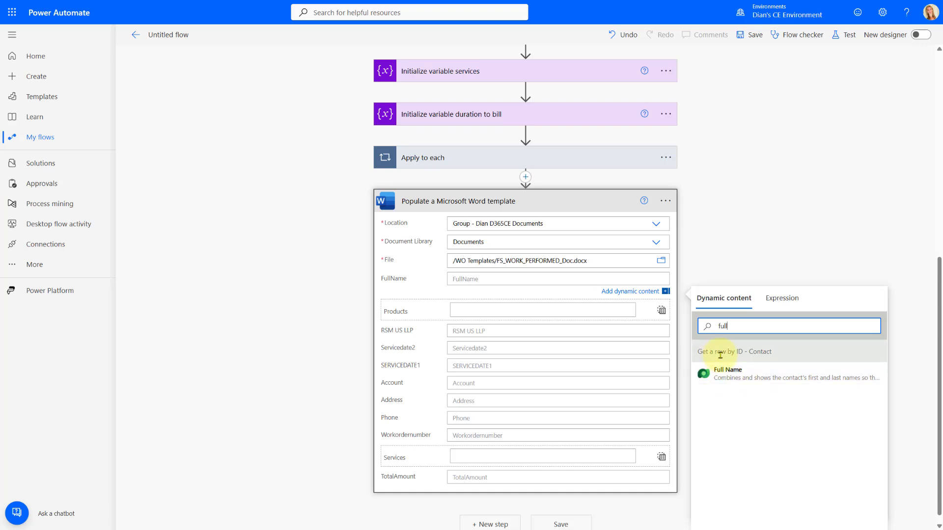
left_click(737, 379)
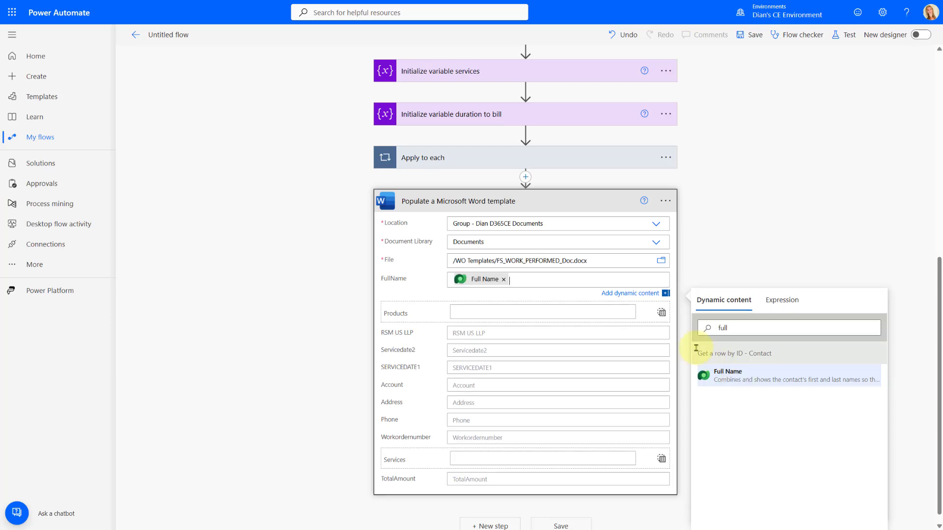
Step: Fill the template's Account field with Account Name from Get a row by ID - Account
left_click(463, 350)
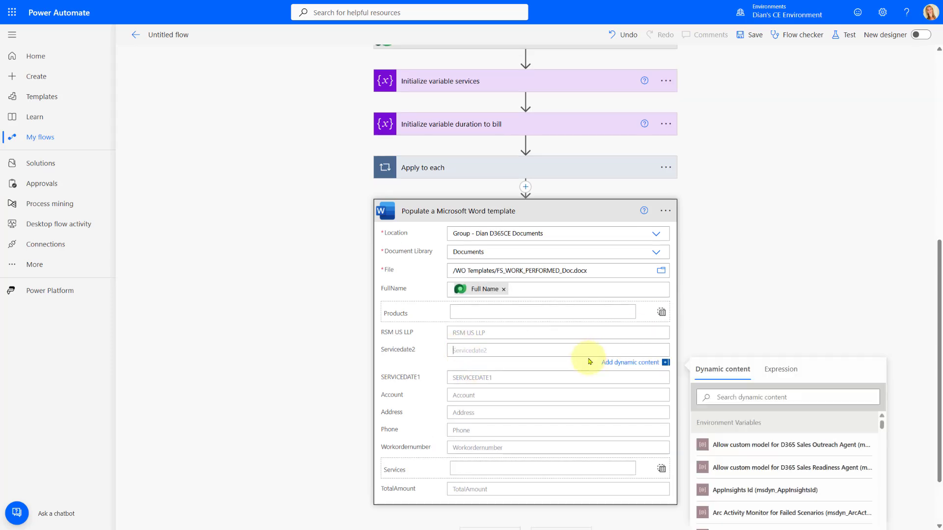
left_click(464, 398)
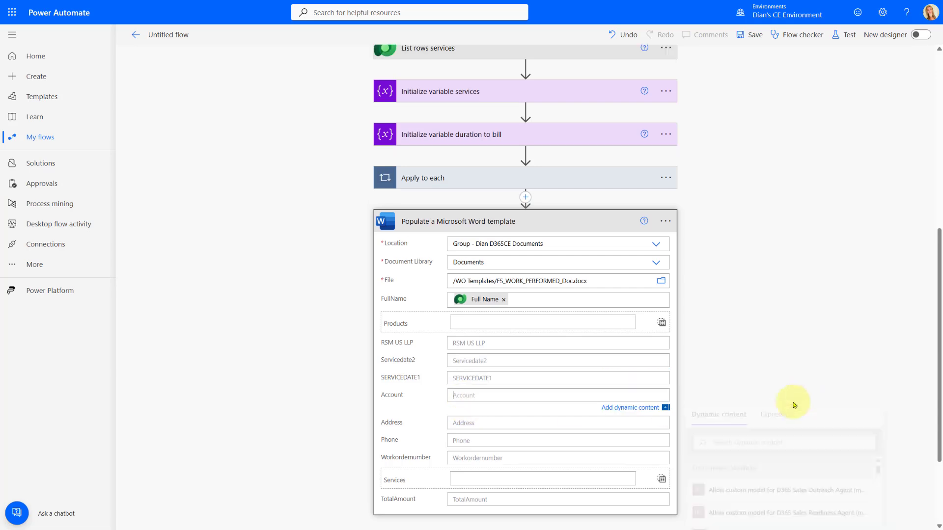
scroll(726, 344, "down", 2)
left_click(735, 358)
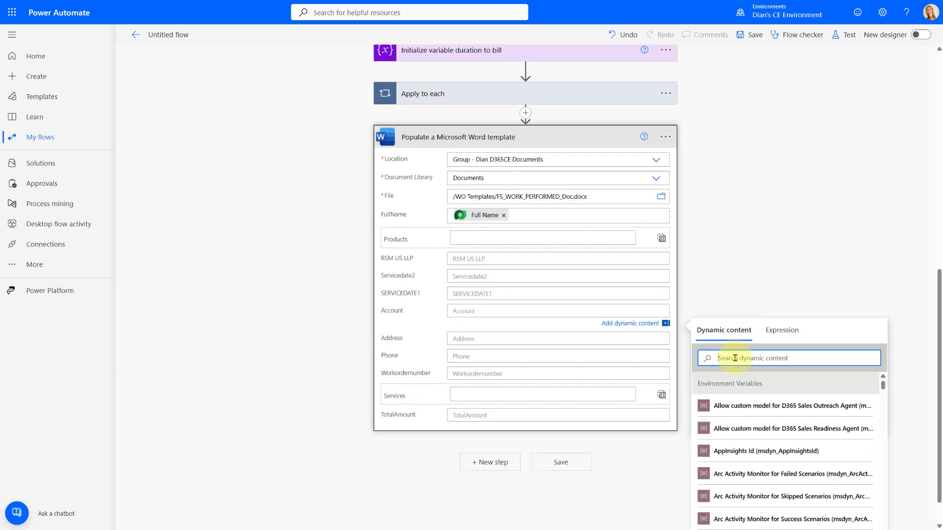
type("account nam")
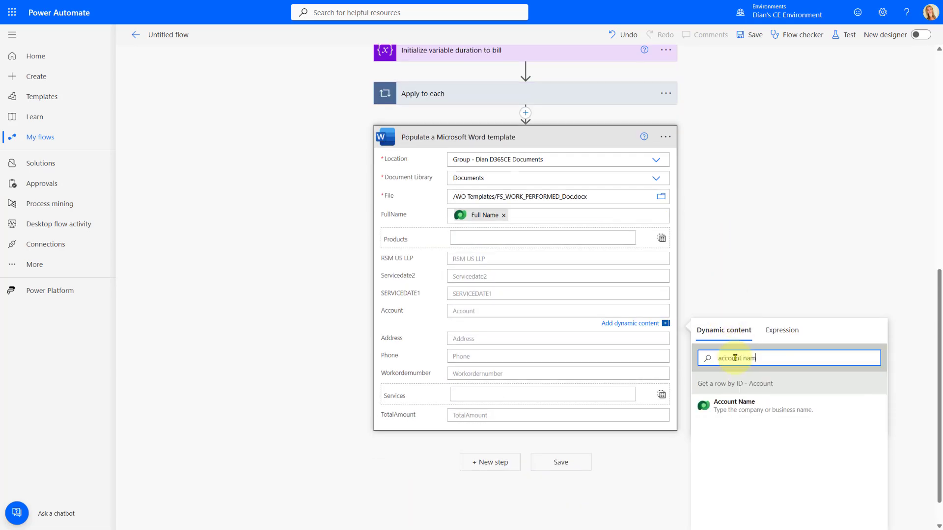
left_click(733, 404)
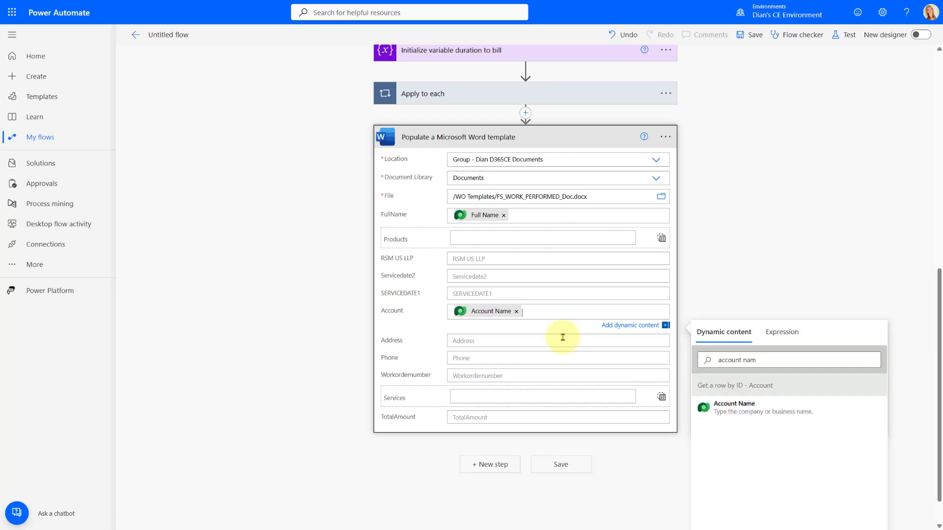
Step: Fill the template's Address field with Address 1 from Get a row by ID - Account
left_click(492, 339)
left_click(755, 388)
type("address")
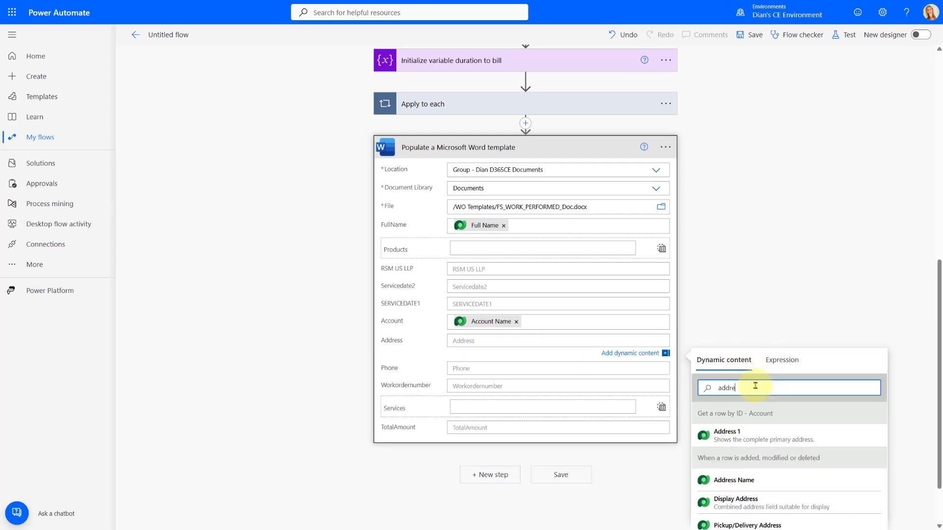
left_click(736, 434)
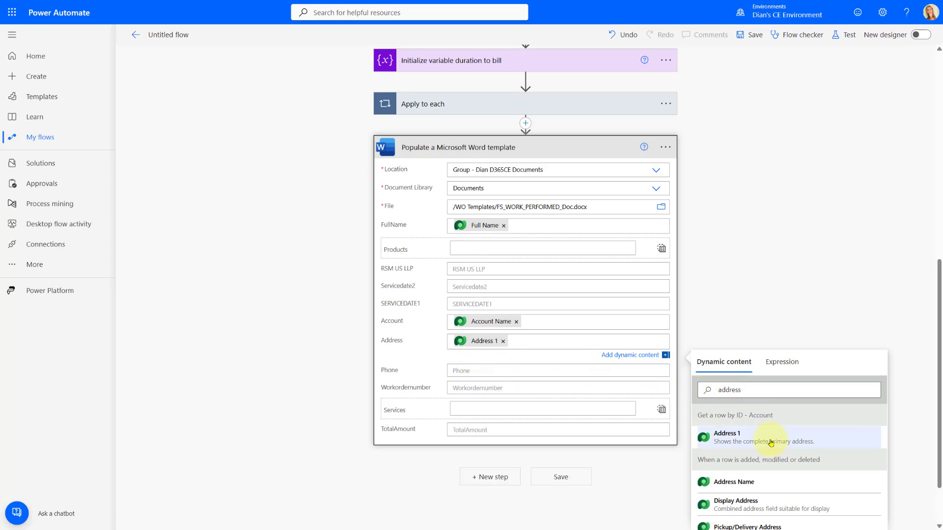
Step: Fill the template's Phone field with Main Phone from Get a row by ID - Account
left_click(452, 371)
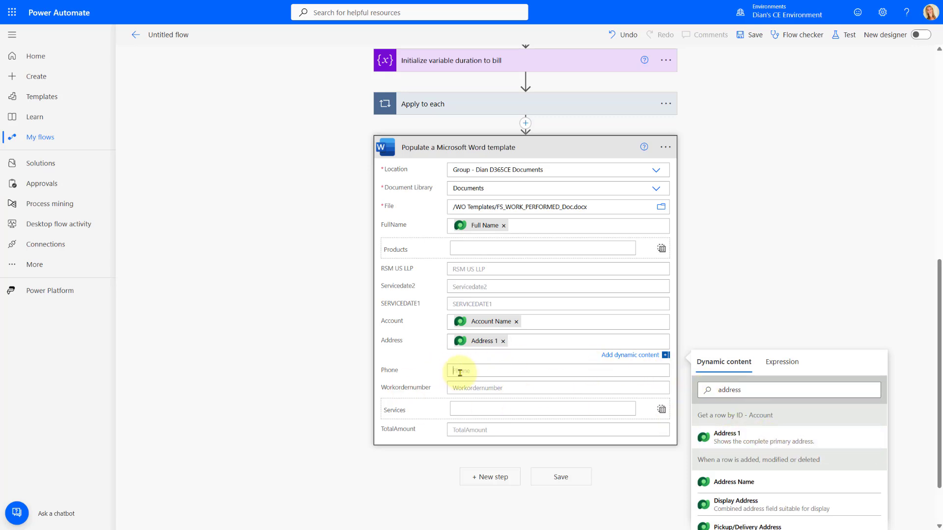
type("phone")
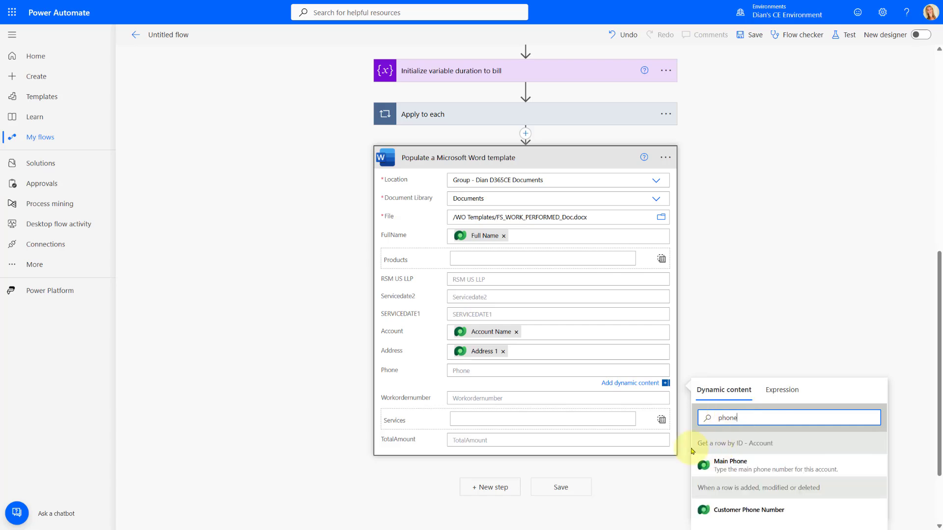
left_click(716, 465)
Step: Fill the template's Workordernumber field with Work order number from the When a row is added, modified or deleted trigger
left_click(458, 400)
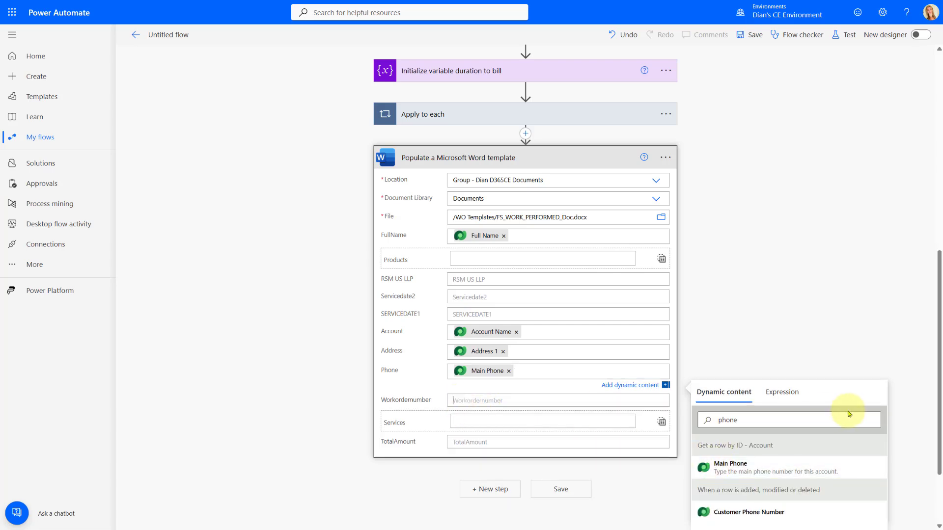
left_click(762, 447)
type("work order num")
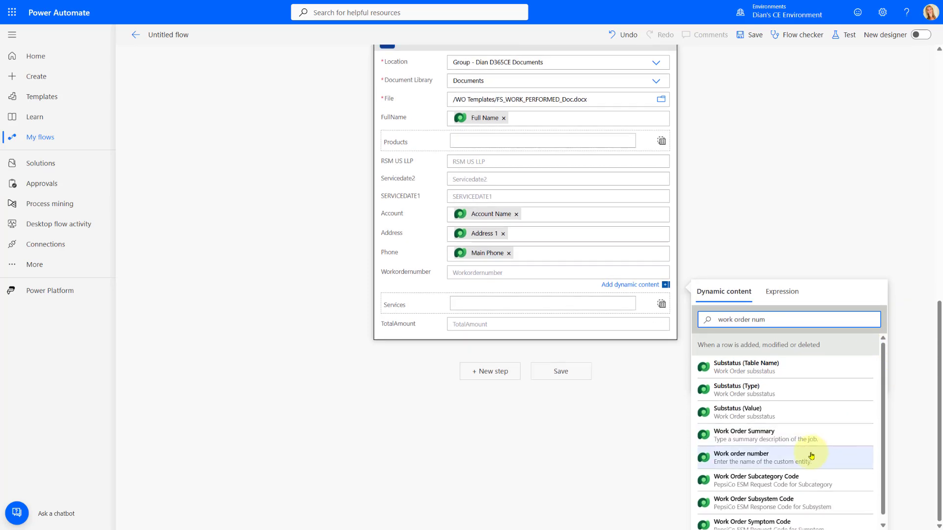
left_click(750, 458)
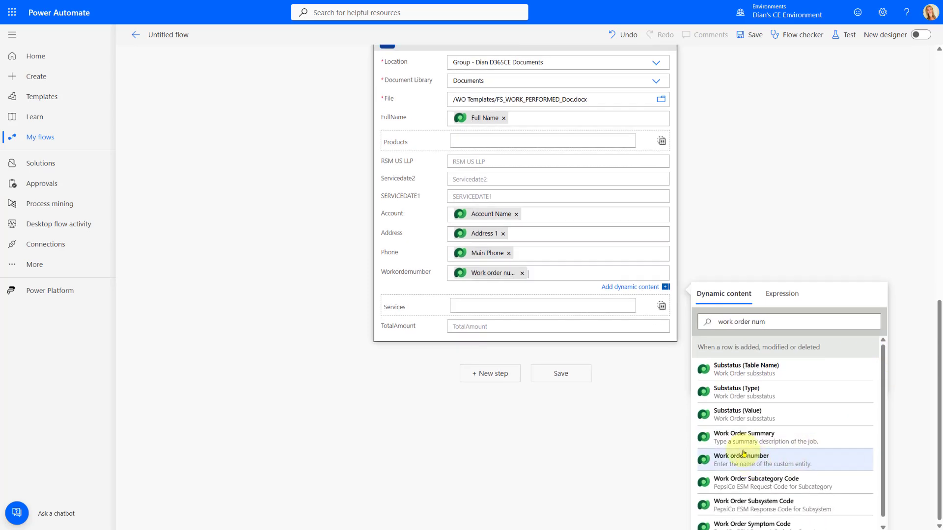
Step: Fill the template's TotalAmount field with Total Amount from the Total Amount WO action
left_click(643, 327)
left_click(756, 372)
type("totatl")
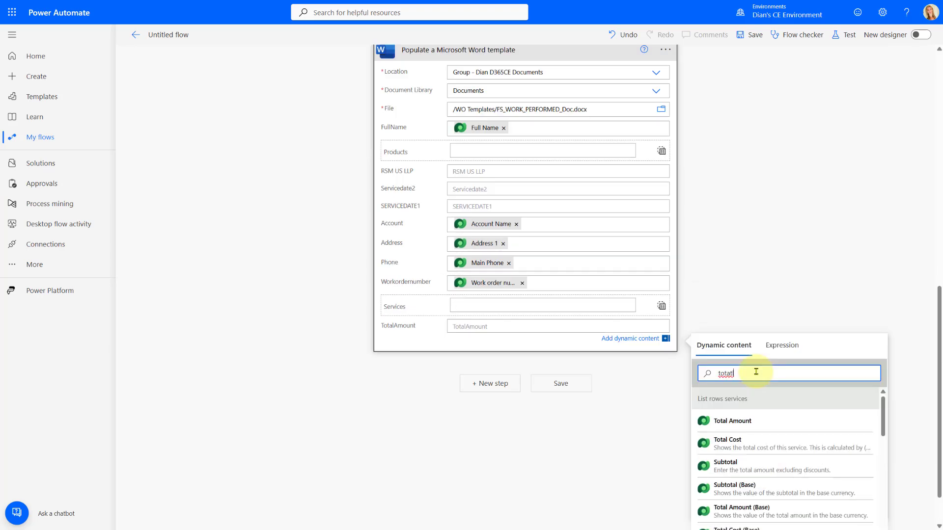
key("BackSpace")
key("BackSpace")
key("BackSpace")
type("al amou")
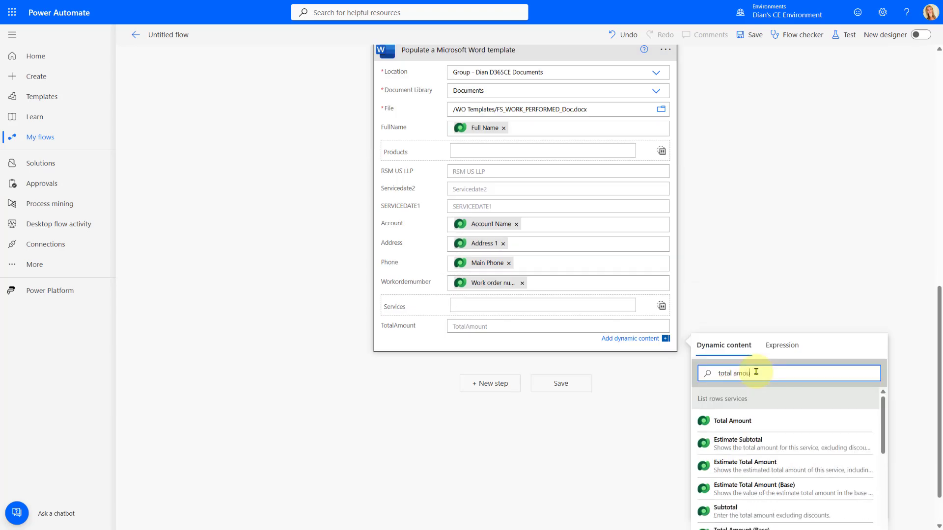
type("nt")
scroll(756, 372, "down", 1)
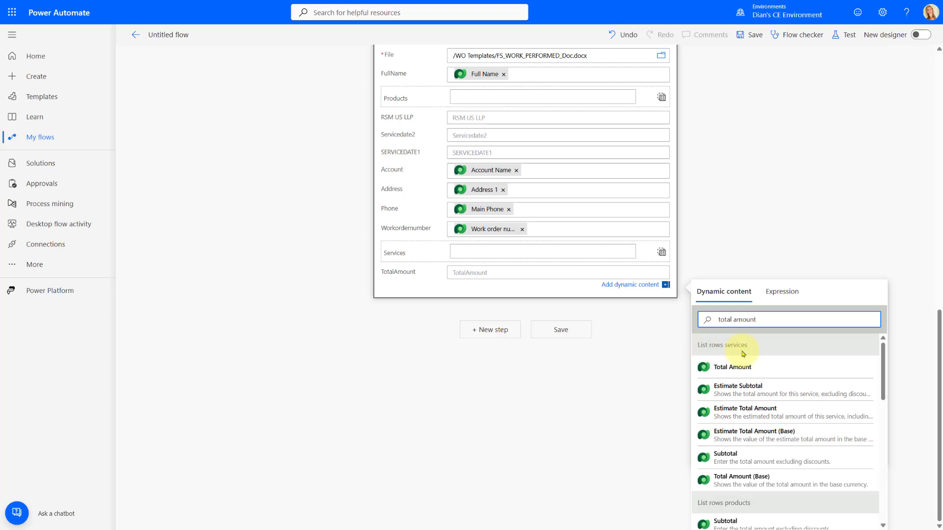
scroll(743, 353, "down", 6)
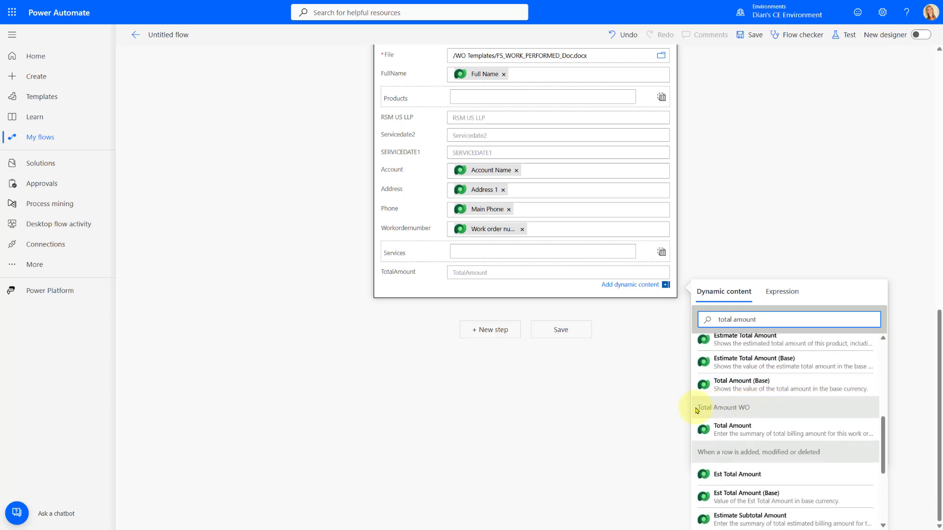
left_click(741, 436)
Step: Fill the template's Servicedate2 field with the expression formatDateTime(utcNow(), 'MM-dd-yyyy')
scroll(607, 307, "up", 2)
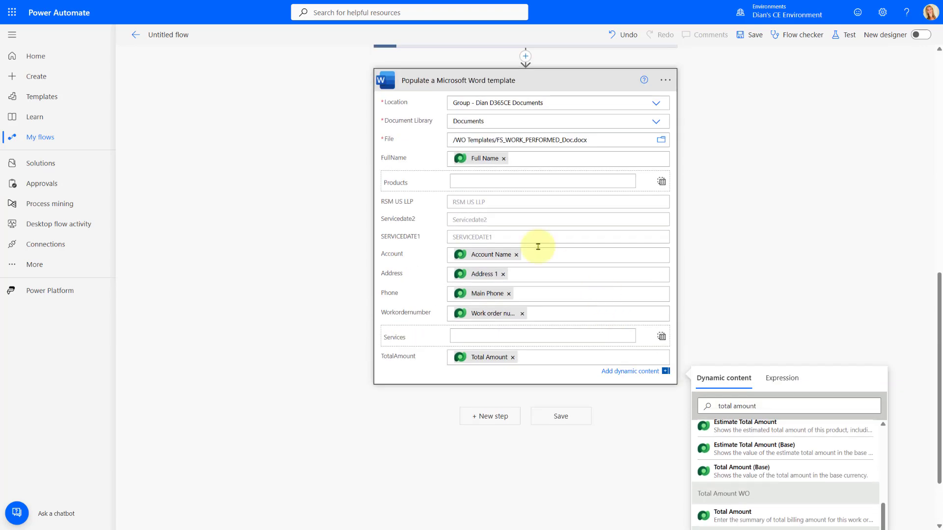
left_click(469, 221)
scroll(469, 221, "up", 2)
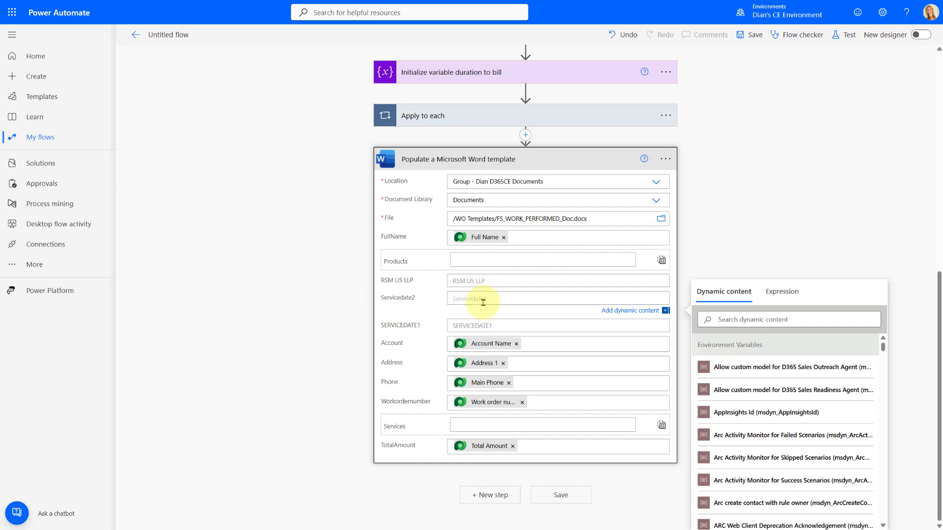
left_click(483, 308)
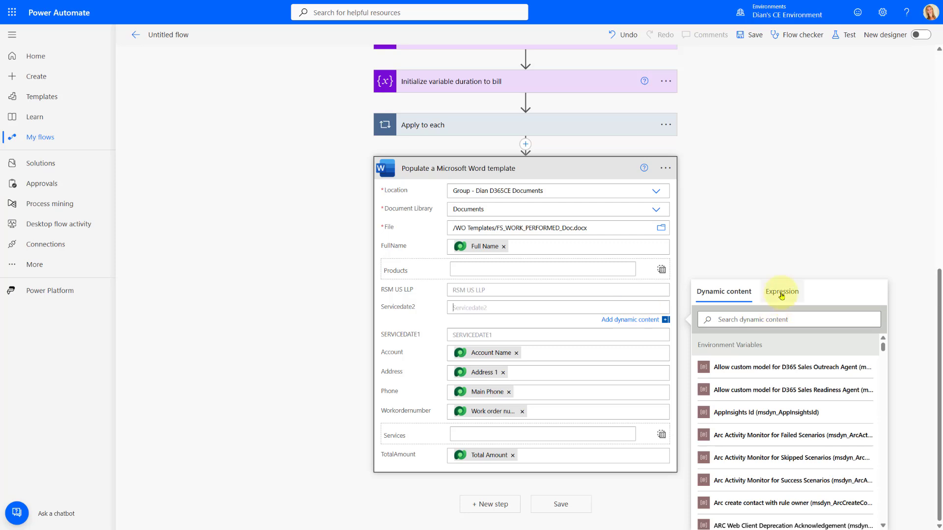
left_click(781, 293)
left_click(766, 319)
type("formatDateTime(utcNow(), 'MM-dd-yyyy')")
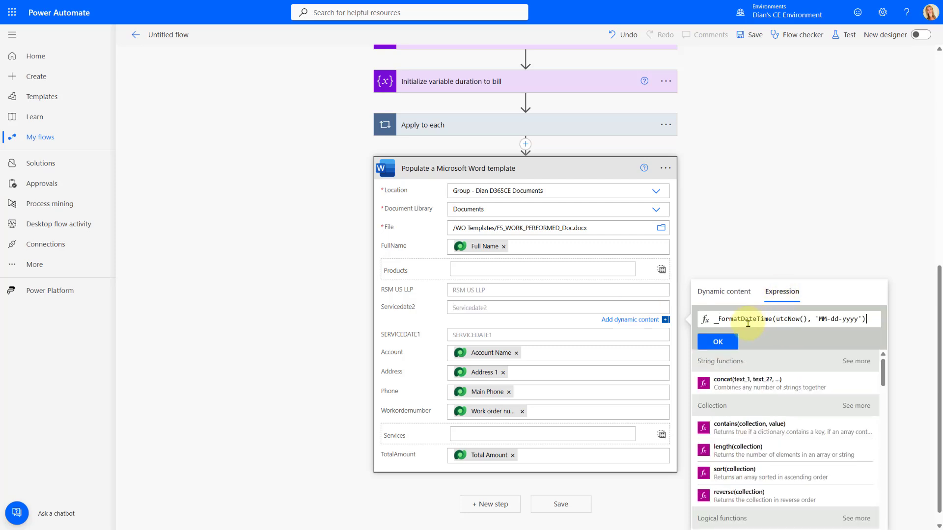
left_click_drag(781, 320, 719, 323)
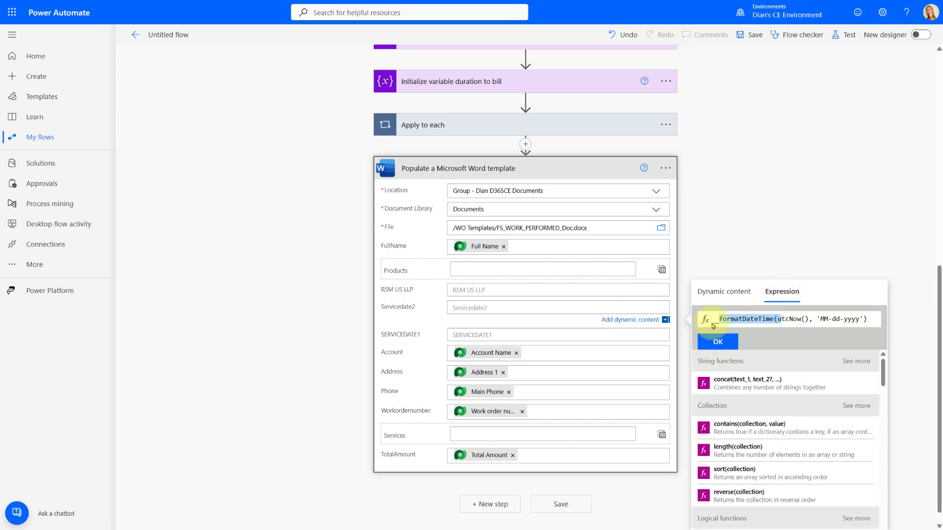
left_click(778, 319)
left_click_drag(778, 319, 820, 320)
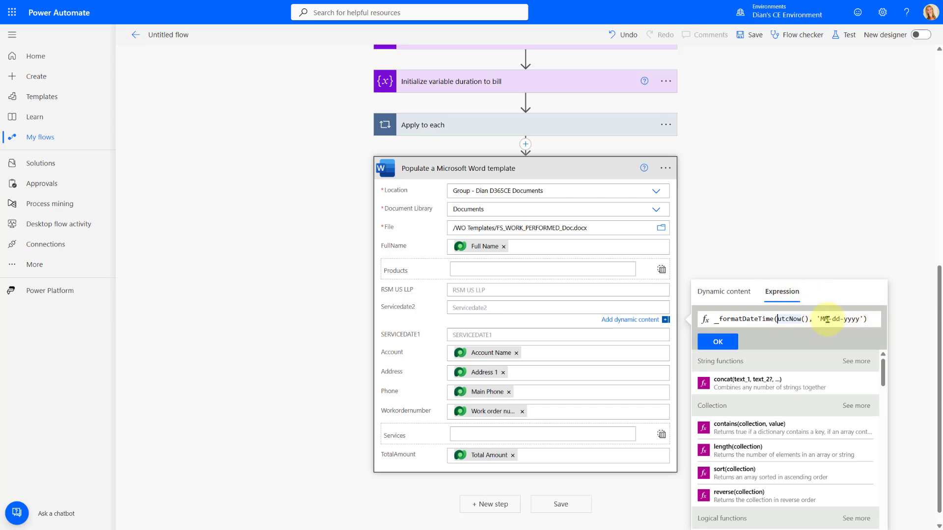
left_click(721, 342)
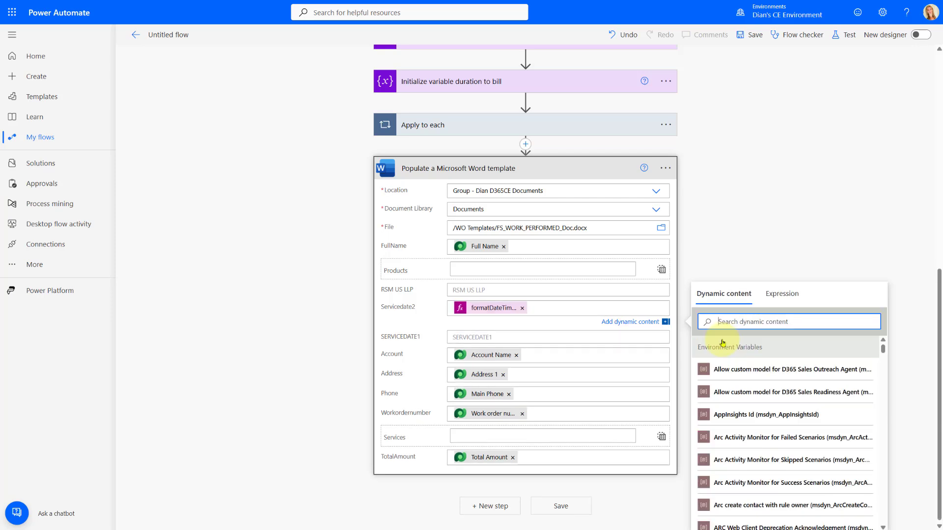
Step: Fill the template's SERVICEDATE1 field with the expression formatDateTime(utcNow(), 'MM-dd-yyyy')
left_click(528, 338)
left_click(781, 363)
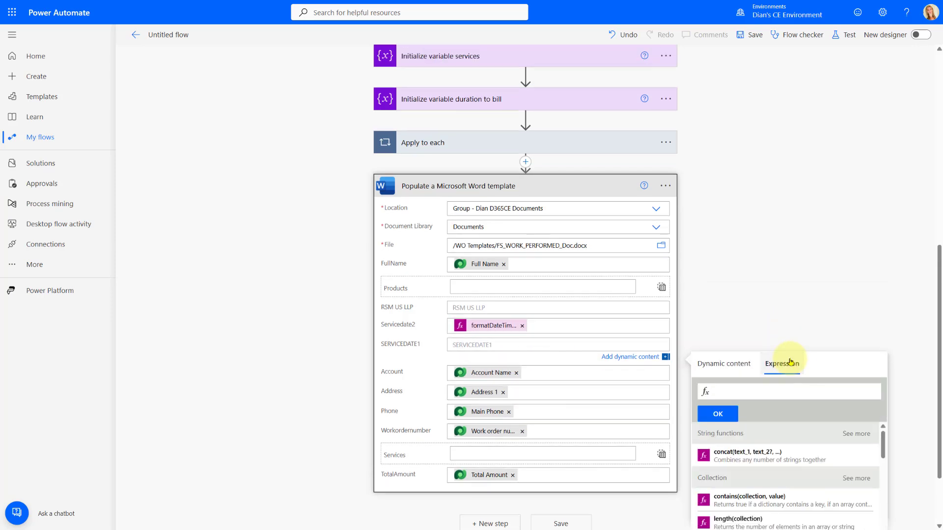
left_click(777, 391)
type("FormatDateTime(utcNow(), 'MM-dd-yyyy')")
left_click(721, 415)
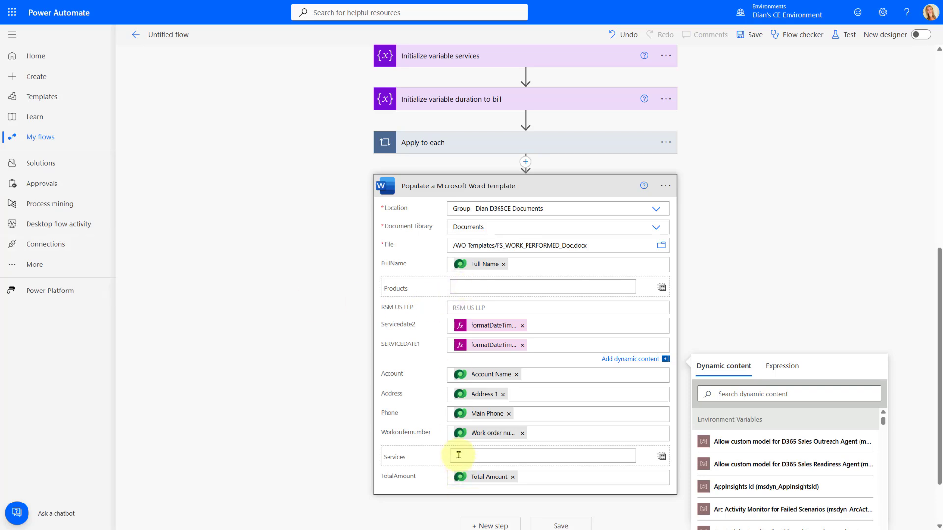
Step: Expand both Apply to each loops for review and fill the template's Products section with the products variable
left_click(442, 144)
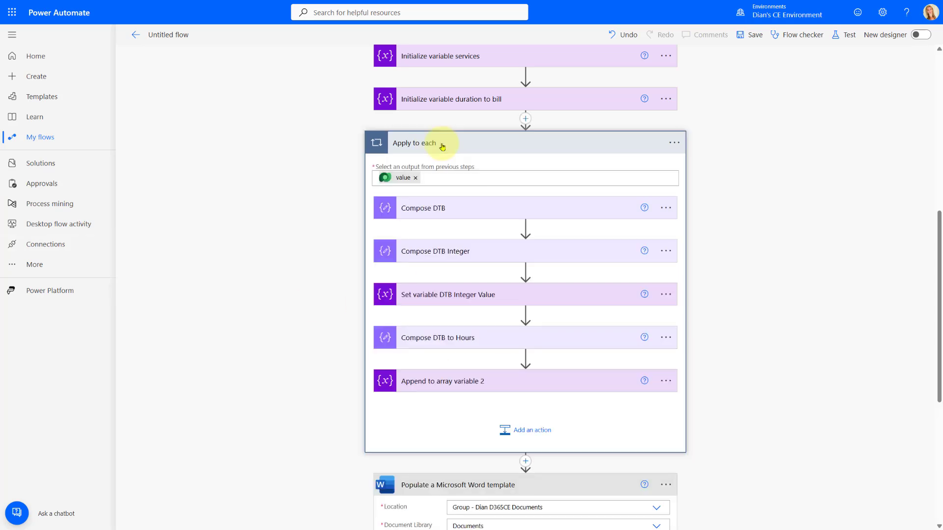
scroll(467, 215, "up", 3)
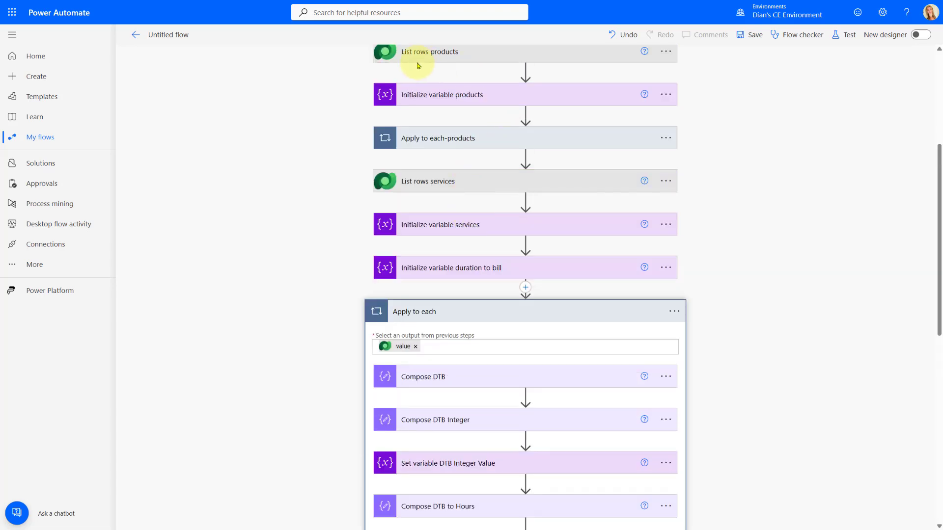
scroll(491, 158, "up", 2)
left_click(447, 221)
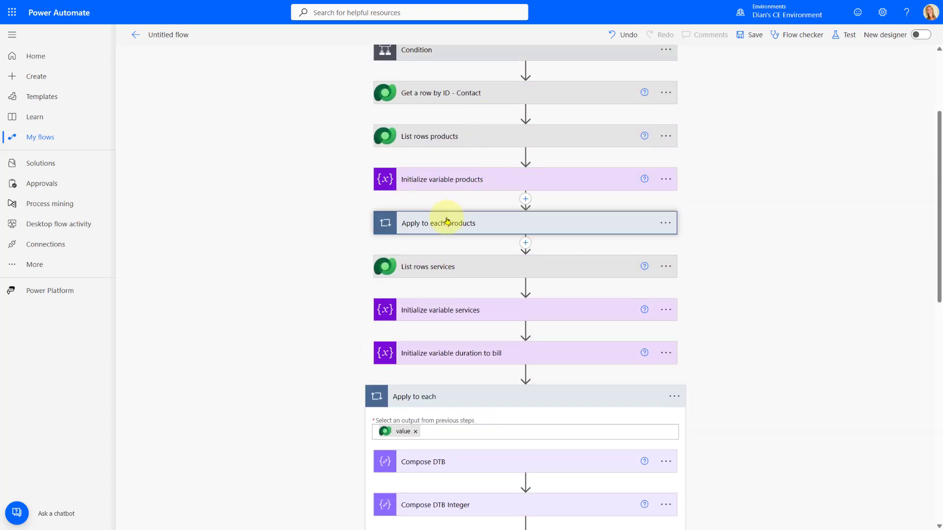
scroll(492, 262, "down", 15)
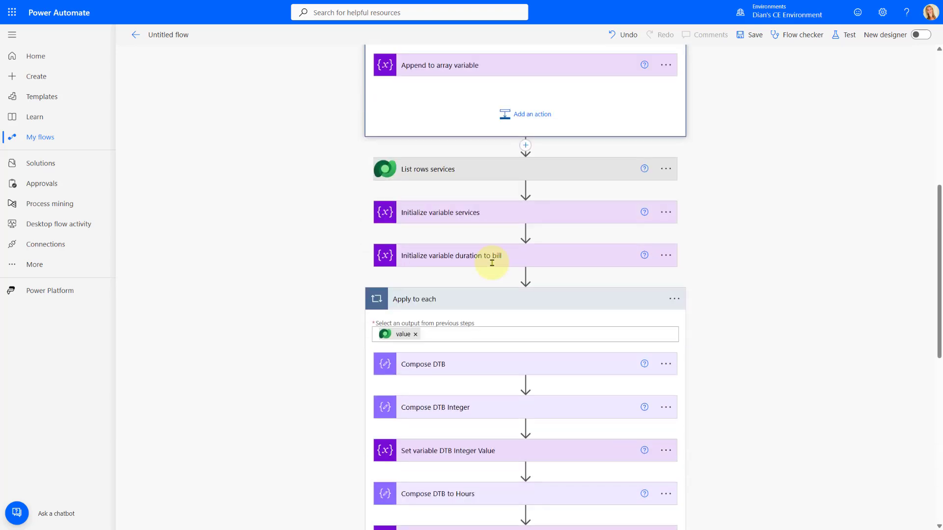
left_click(491, 290)
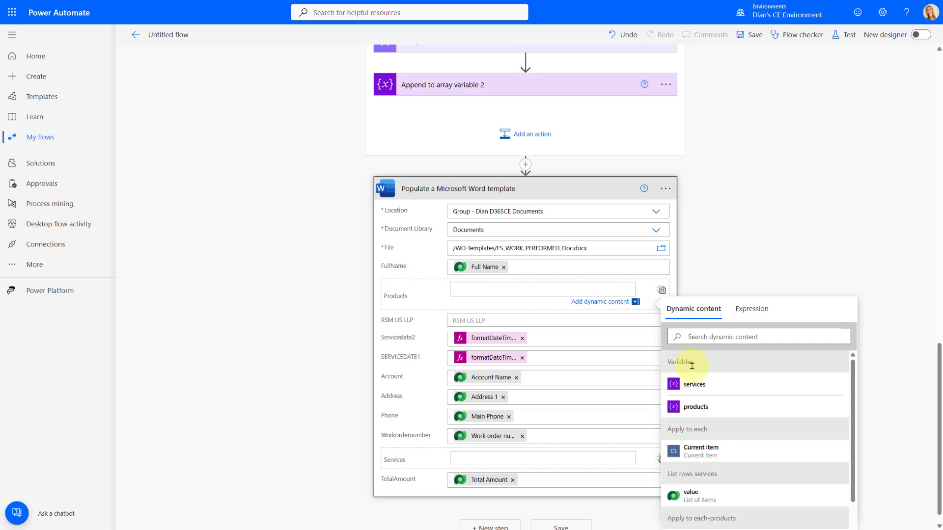
left_click(698, 407)
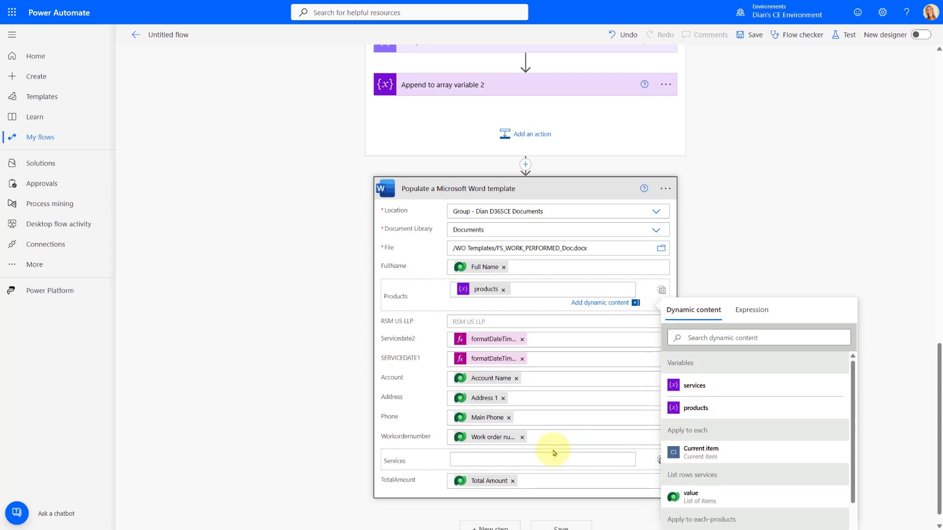
Step: Fill the template's Services section with the services variable
left_click(521, 461)
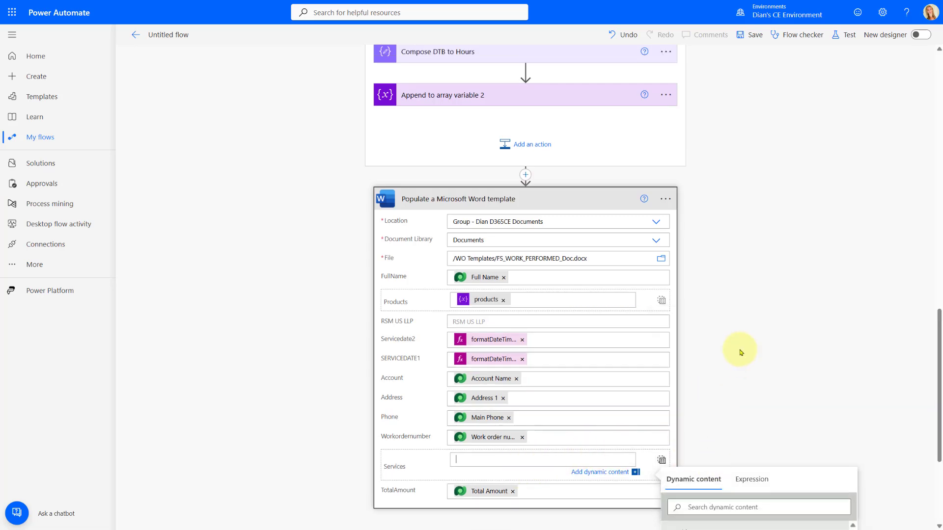
scroll(740, 344, "down", 3)
left_click(695, 387)
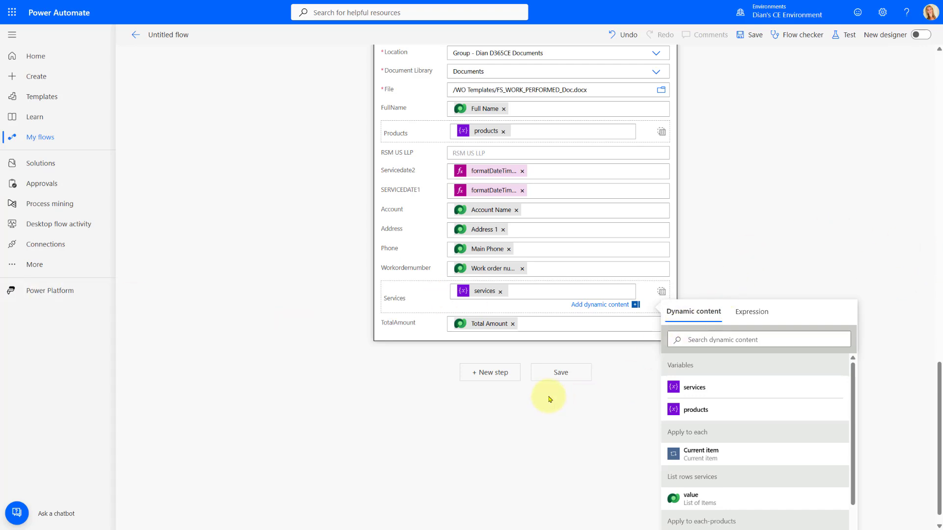
left_click(483, 373)
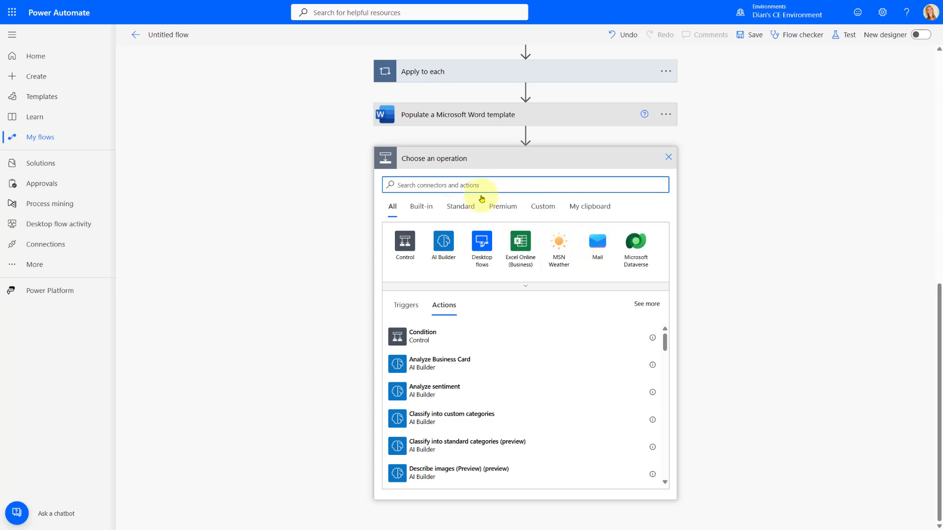
type("sharepoin")
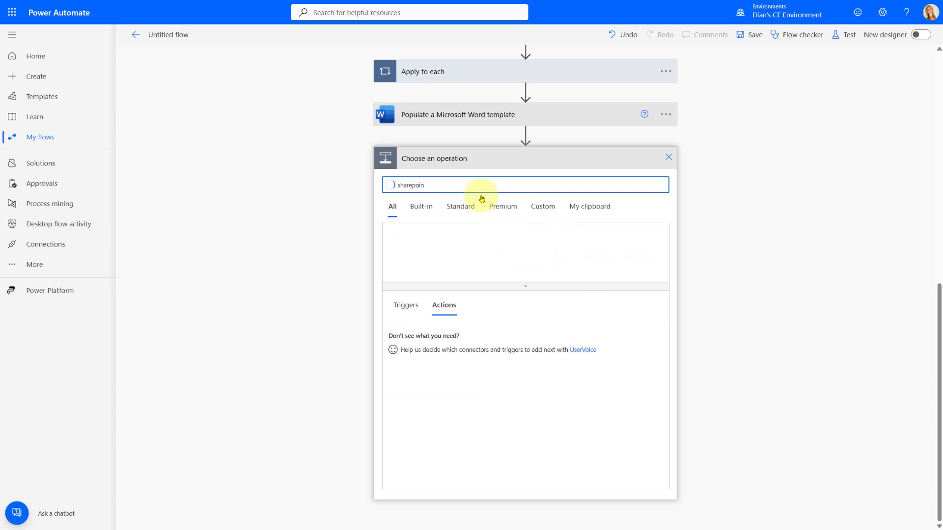
left_click(407, 250)
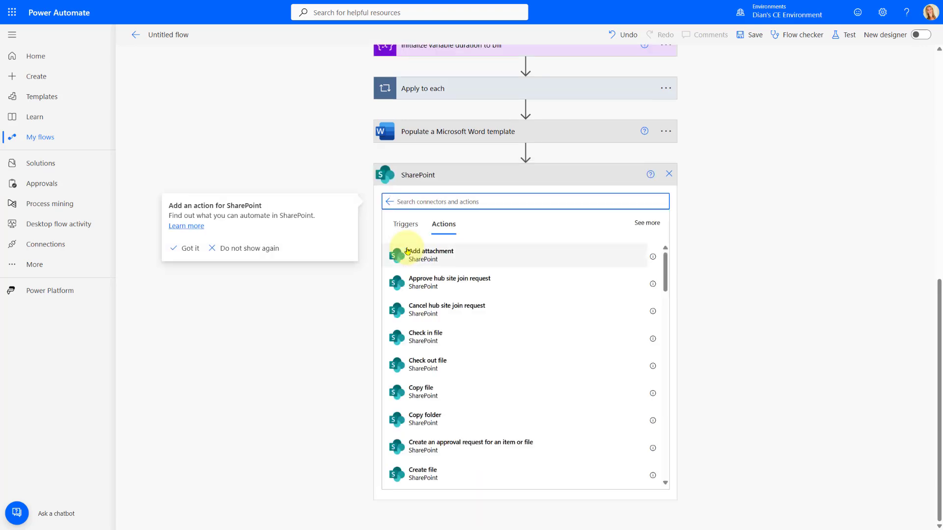
left_click(429, 338)
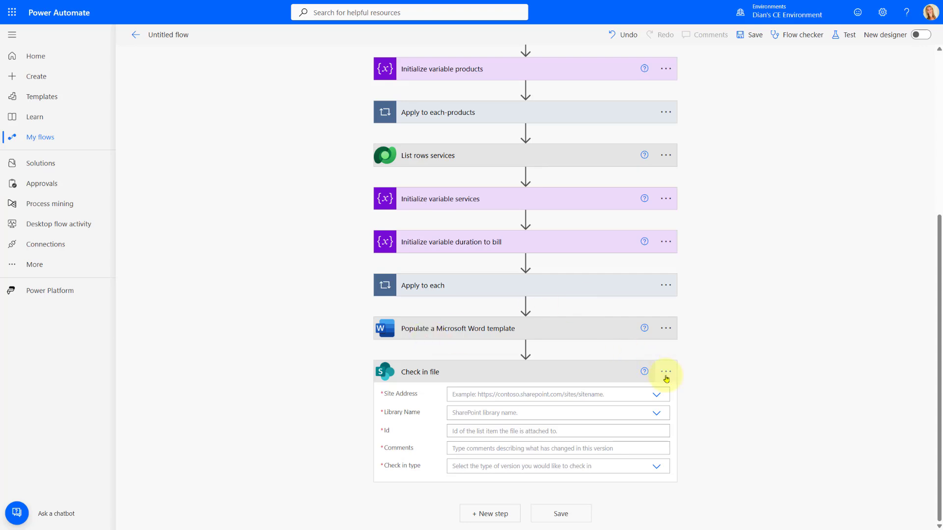
left_click(665, 377)
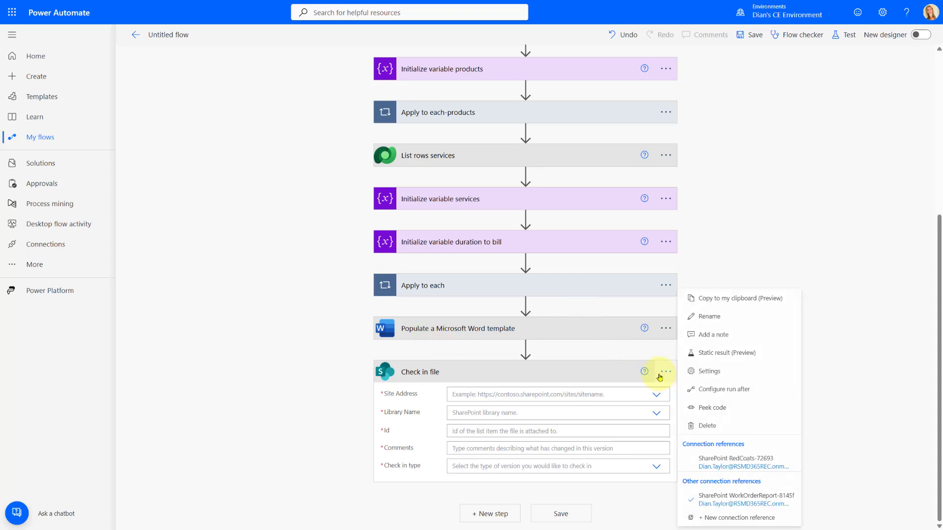
left_click(728, 423)
left_click(469, 288)
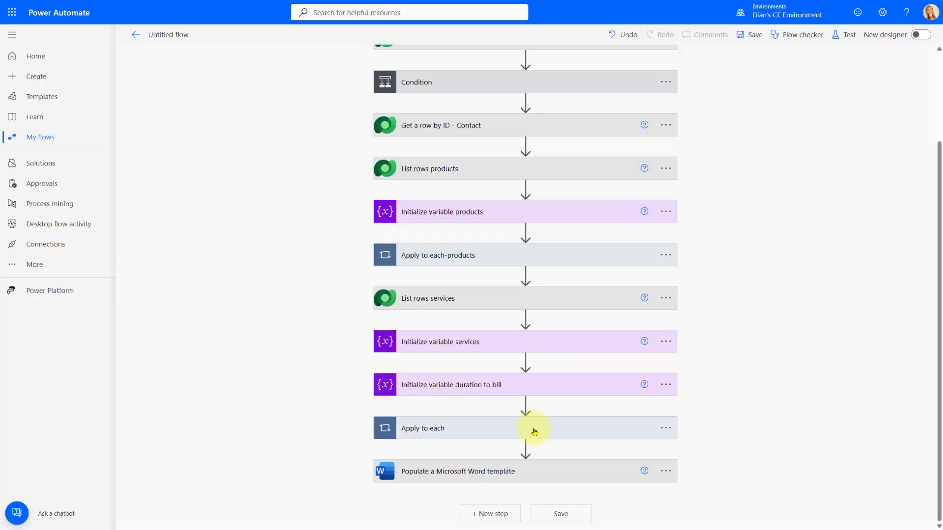
Step: Add a SharePoint Create file action after the Populate a Microsoft Word template action
left_click(511, 514)
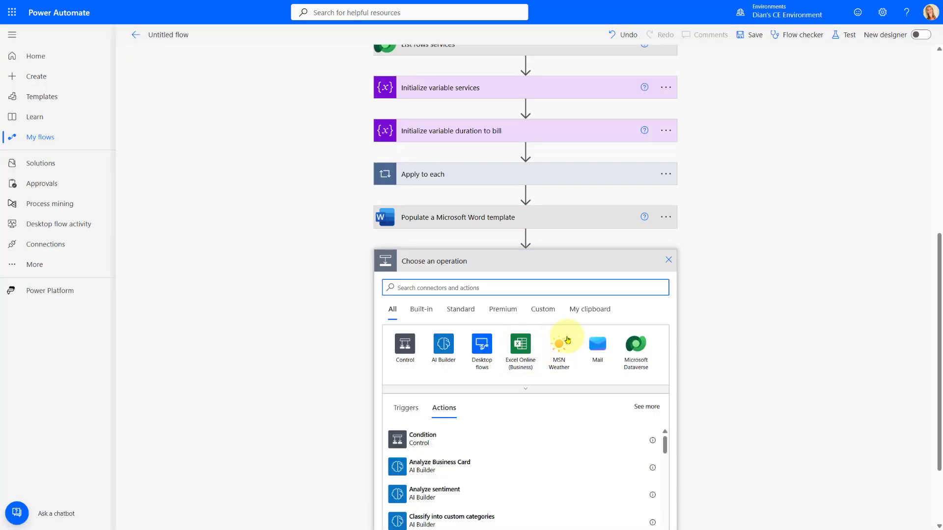
left_click(461, 286)
type("share")
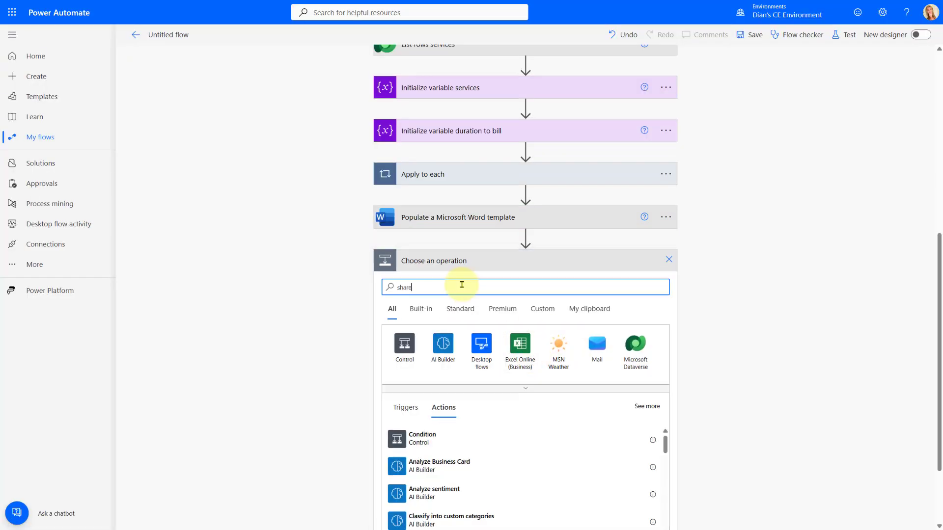
type("point")
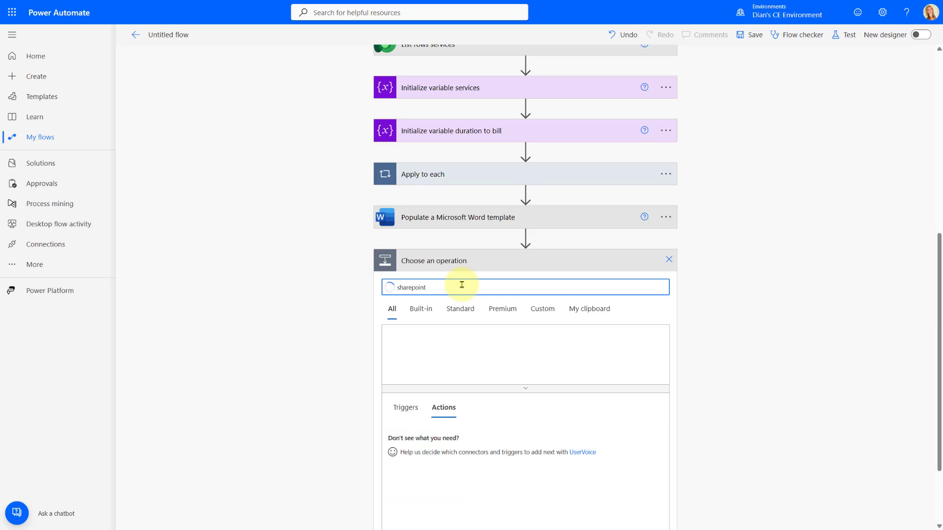
left_click(403, 344)
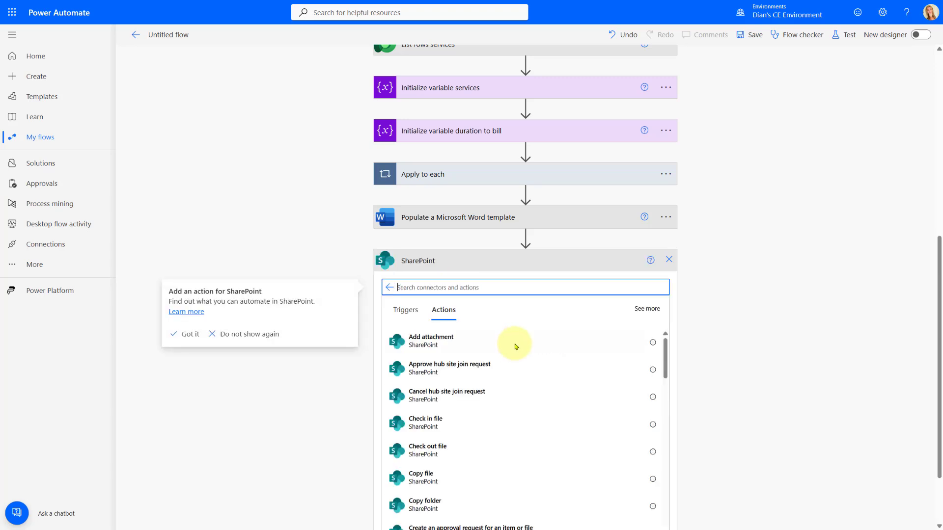
left_click(424, 289)
type("create")
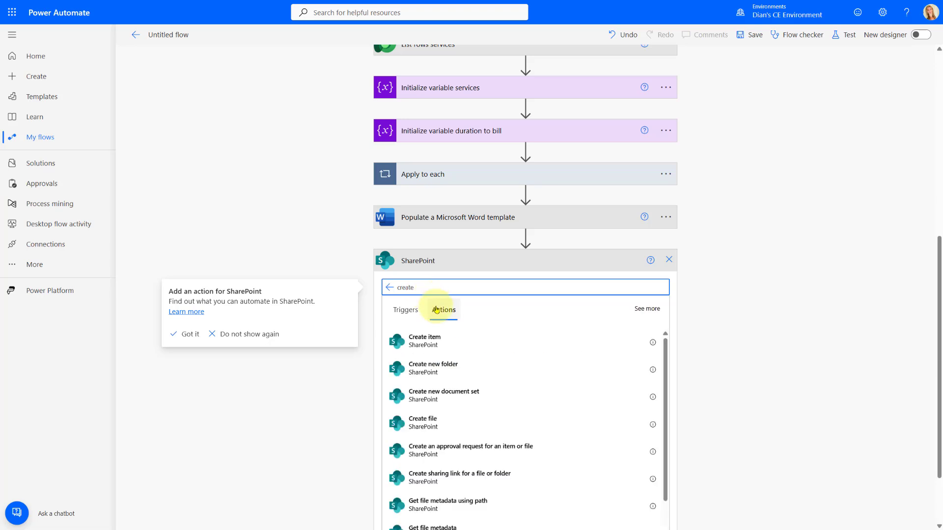
left_click(445, 418)
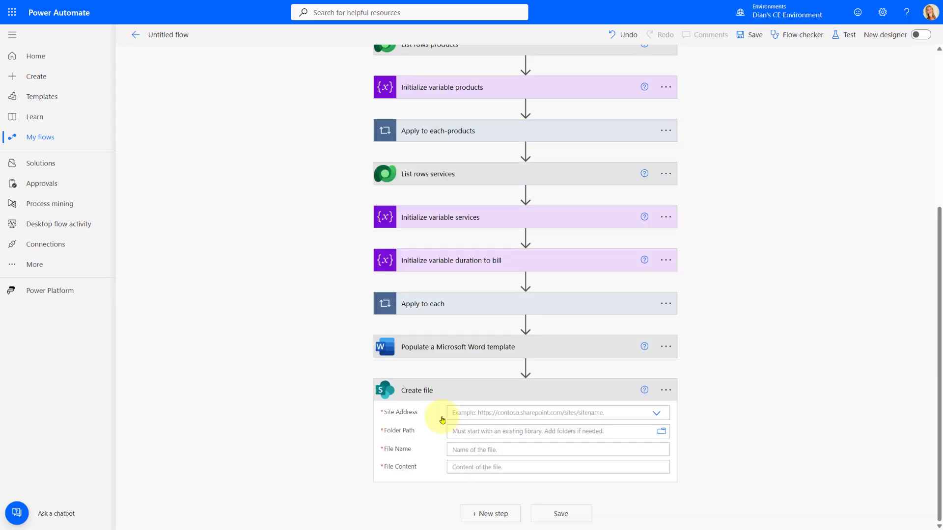
Step: Rename the new SharePoint action to "Create file - word"
left_click(665, 390)
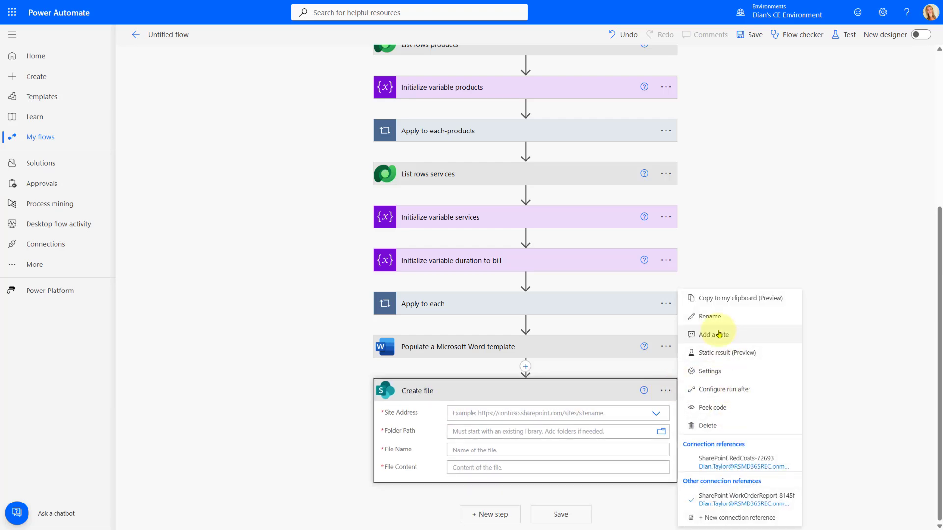
left_click(712, 317)
left_click(462, 391)
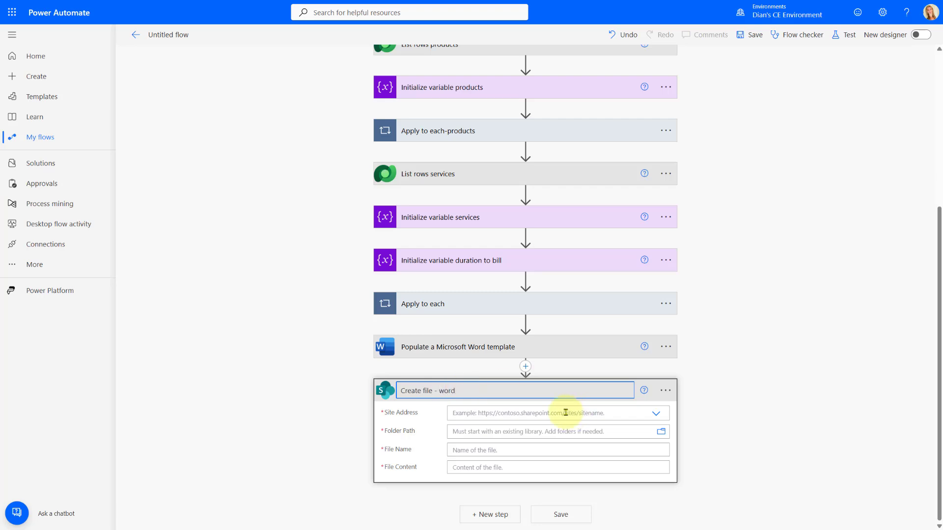
Step: Set the Create file - word action's site address to the environment owner's D365CE Documents site and its folder path to /Shared Documents
left_click(501, 414)
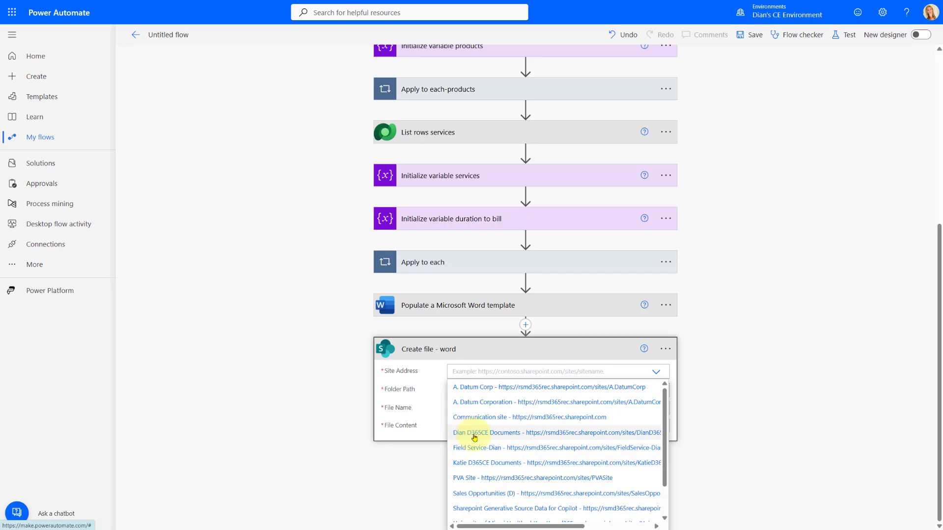
left_click(475, 434)
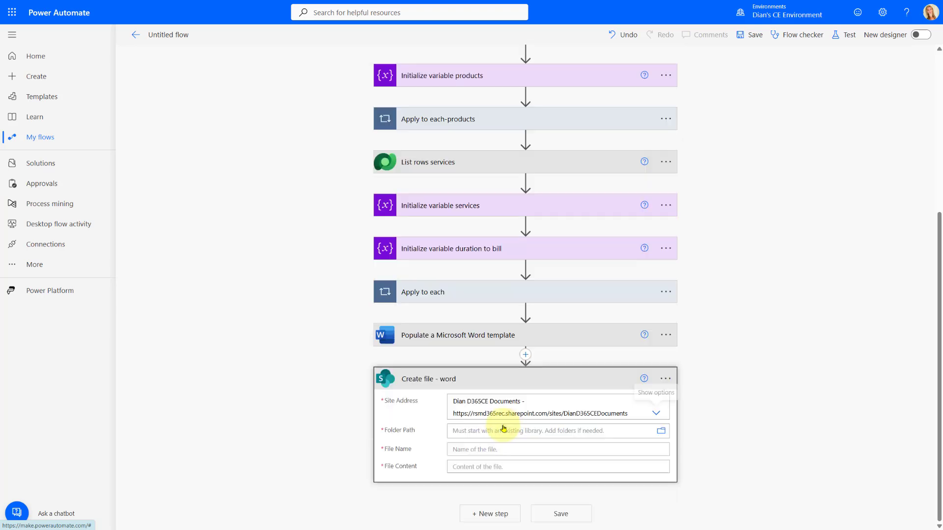
left_click(661, 432)
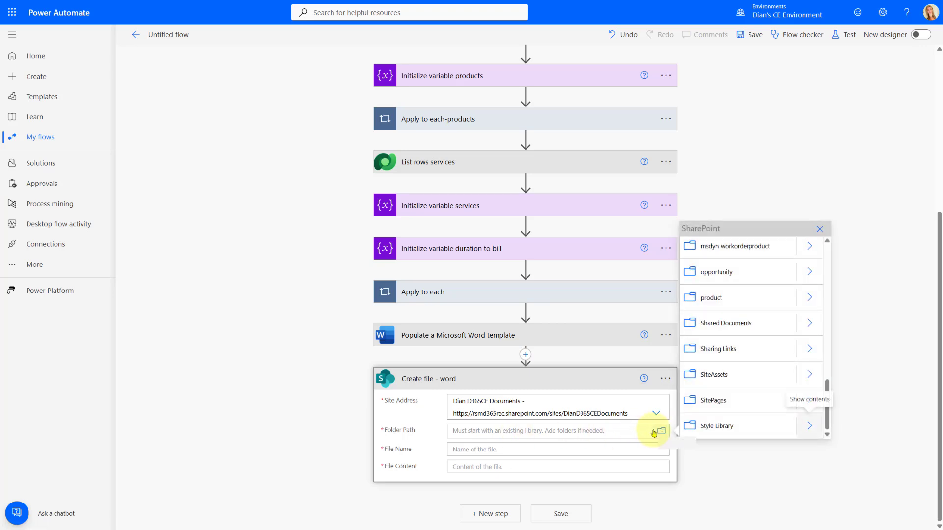
left_click(735, 323)
Step: Set the file name to "Work Order" followed by the trigger's Work order number dynamic value and the .docx extension
scroll(584, 437, "down", 3)
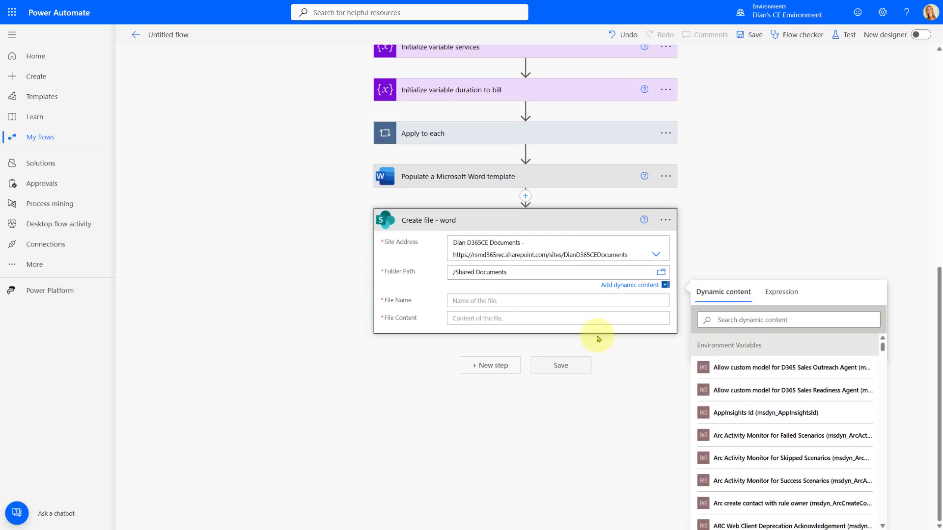
left_click(606, 301)
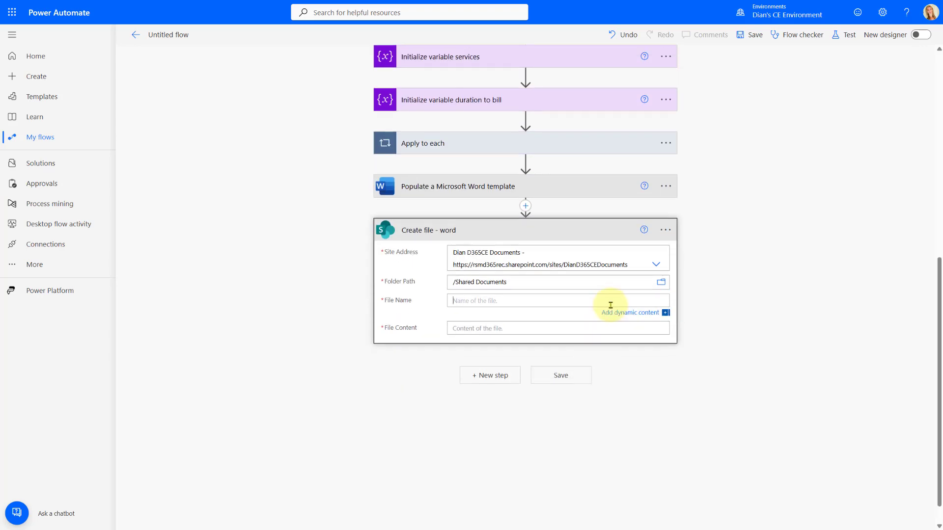
type("Work Order")
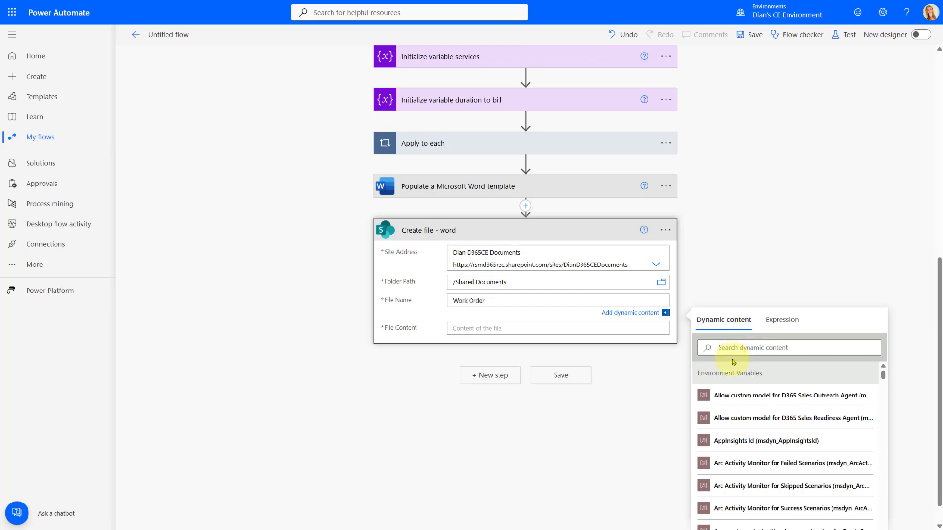
left_click(801, 346)
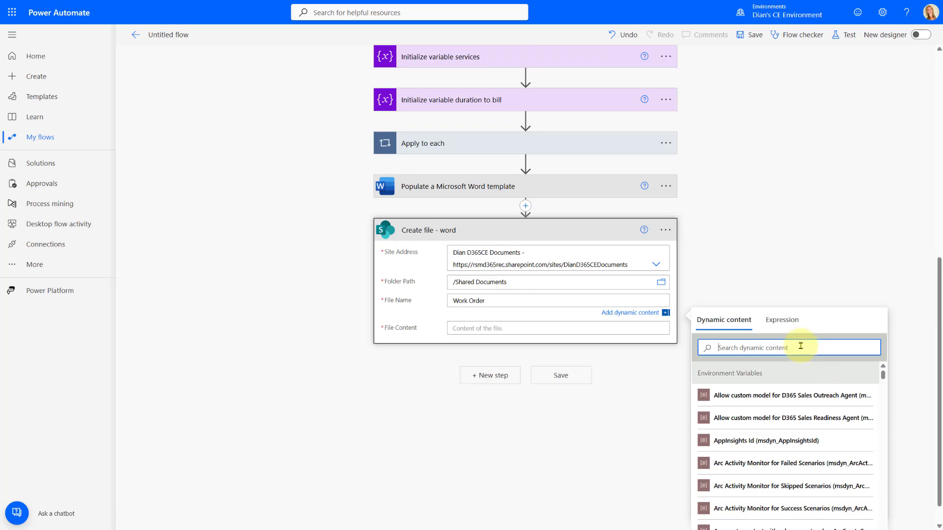
type("work order")
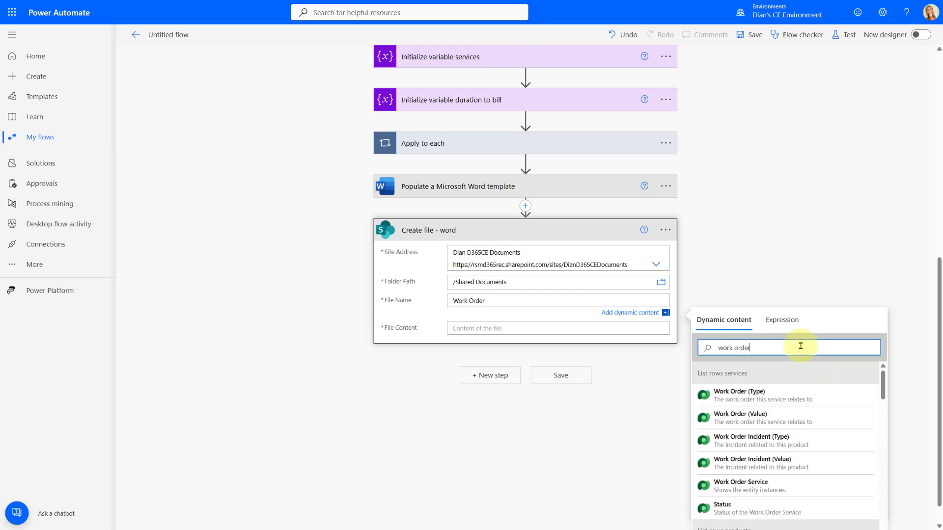
type(" num")
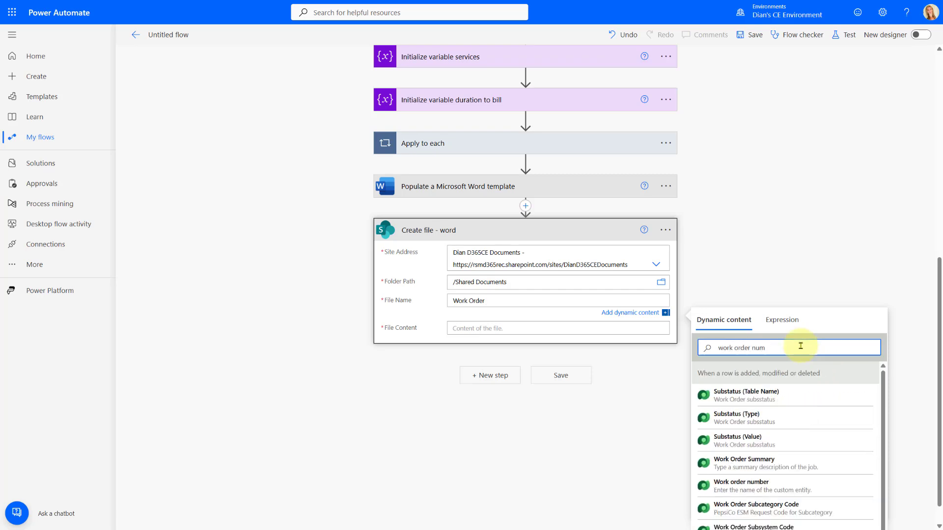
left_click(788, 486)
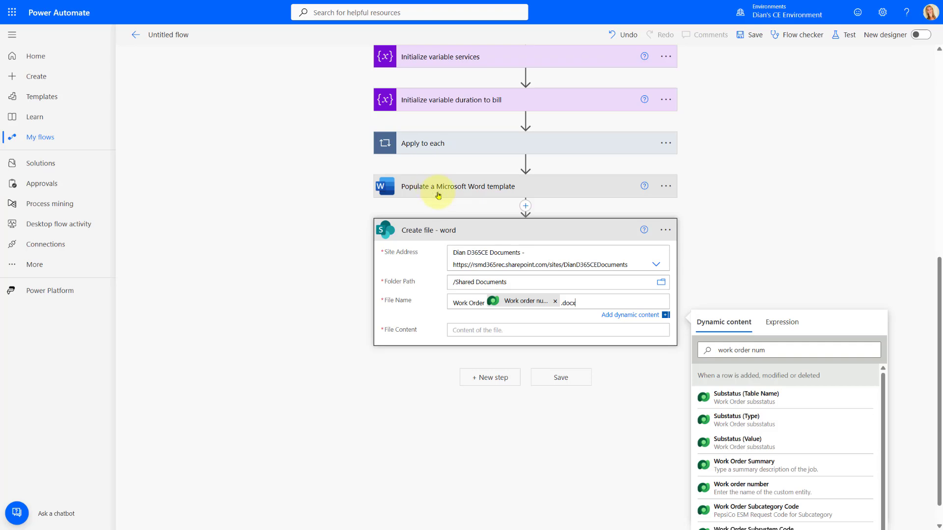
Step: Set the file content to the Microsoft Word document output of the Populate a Microsoft Word template action
left_click(482, 330)
scroll(791, 343, "down", 1)
scroll(792, 387, "down", 3)
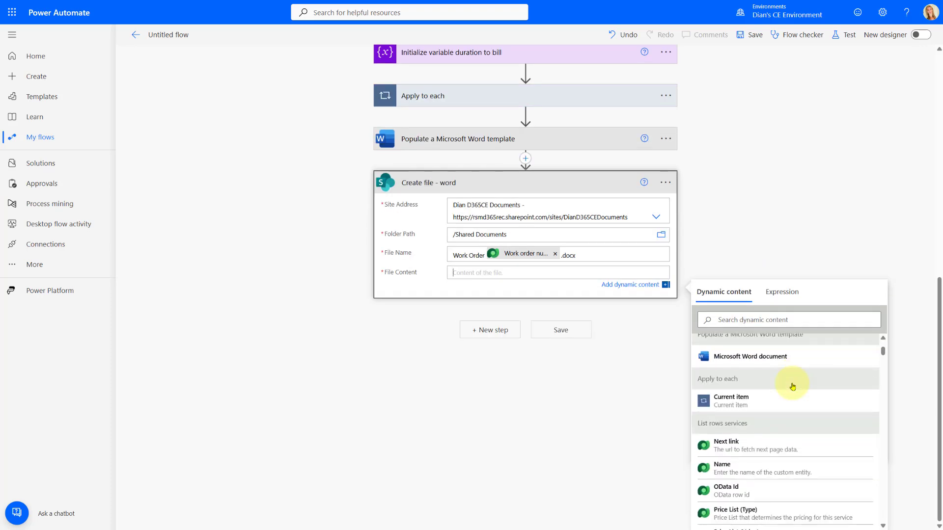
scroll(792, 386, "up", 2)
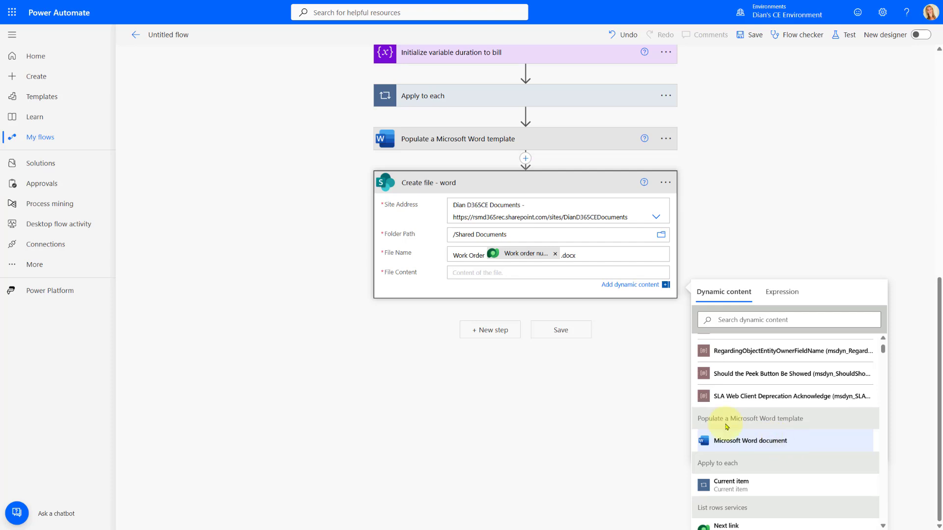
left_click(775, 440)
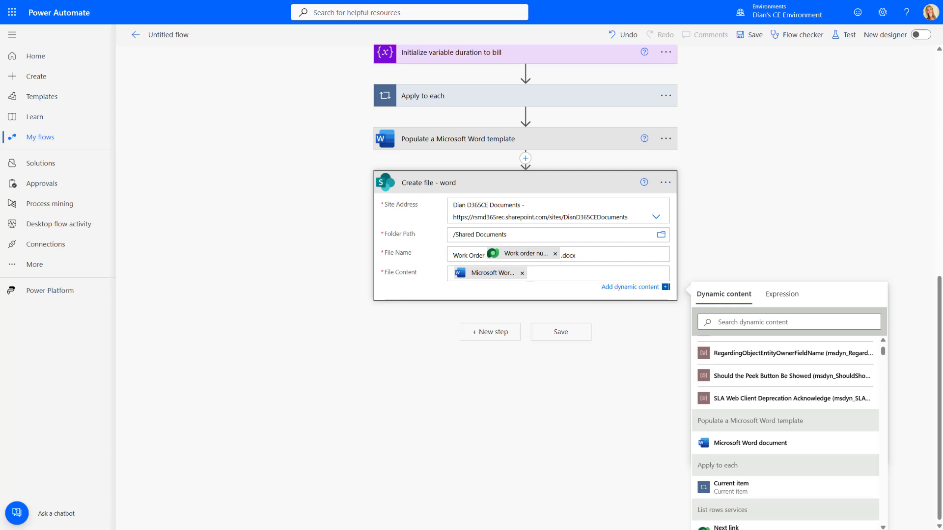
Step: Add a Word Online (Business) Convert Word Document to PDF action after Create file - word
left_click(486, 332)
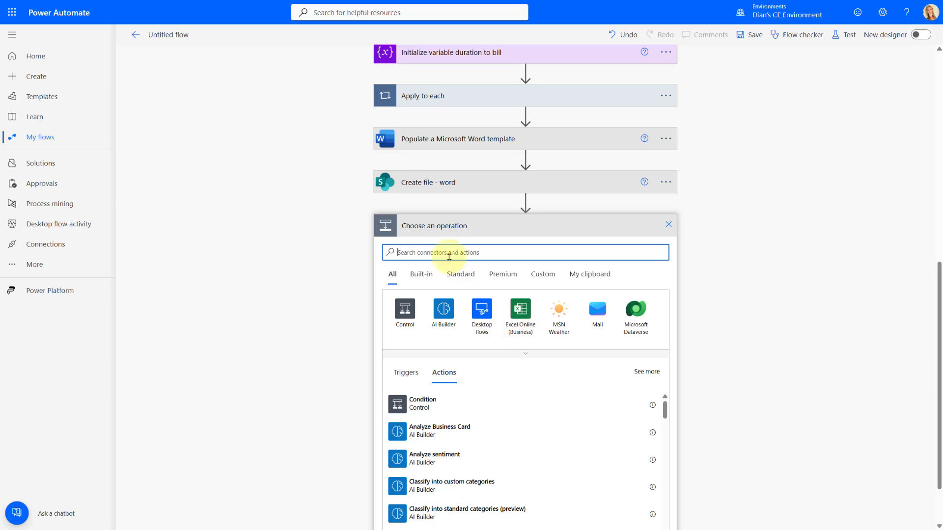
type("word")
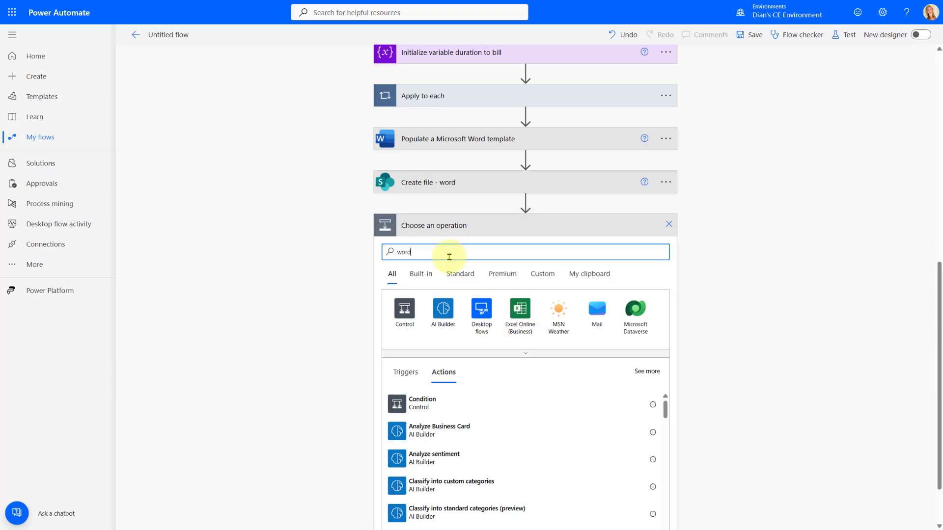
left_click(483, 309)
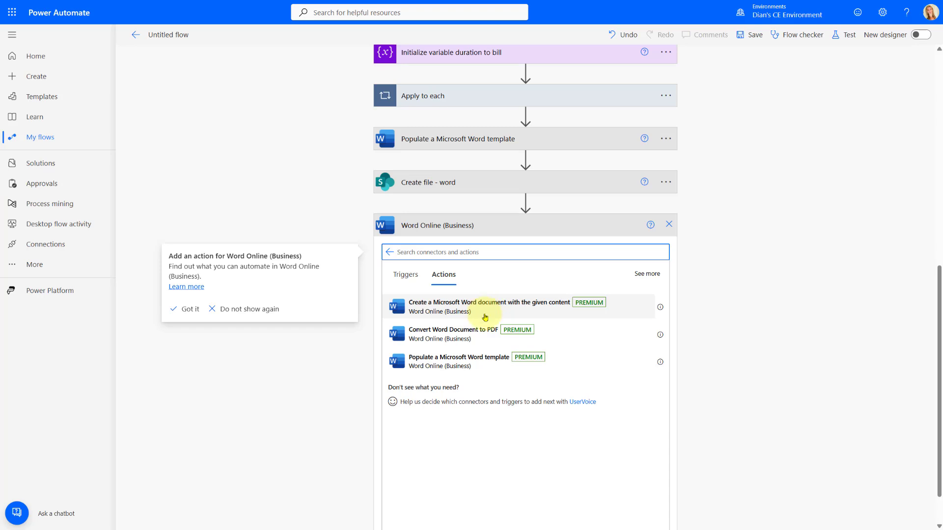
left_click(477, 335)
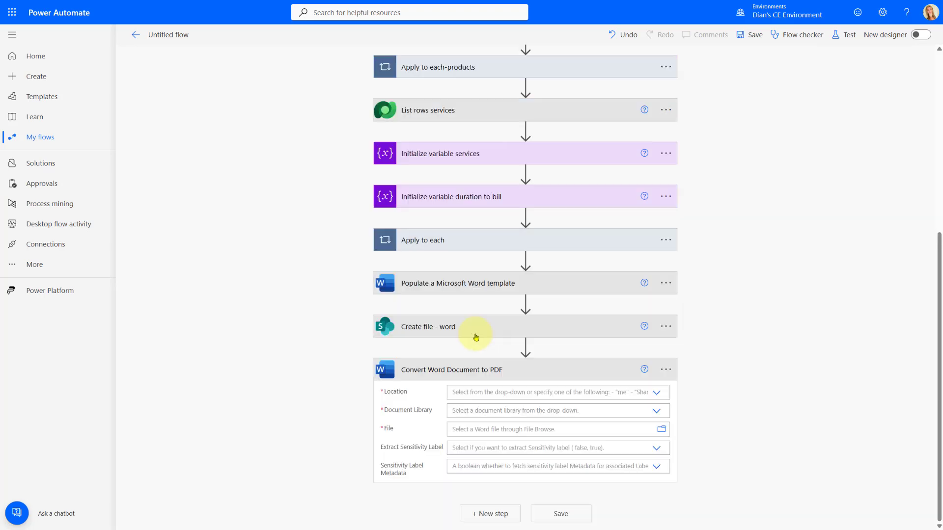
Step: Set the PDF conversion's location to the environment owner's D365CE Documents group and its document library to Documents
left_click(655, 394)
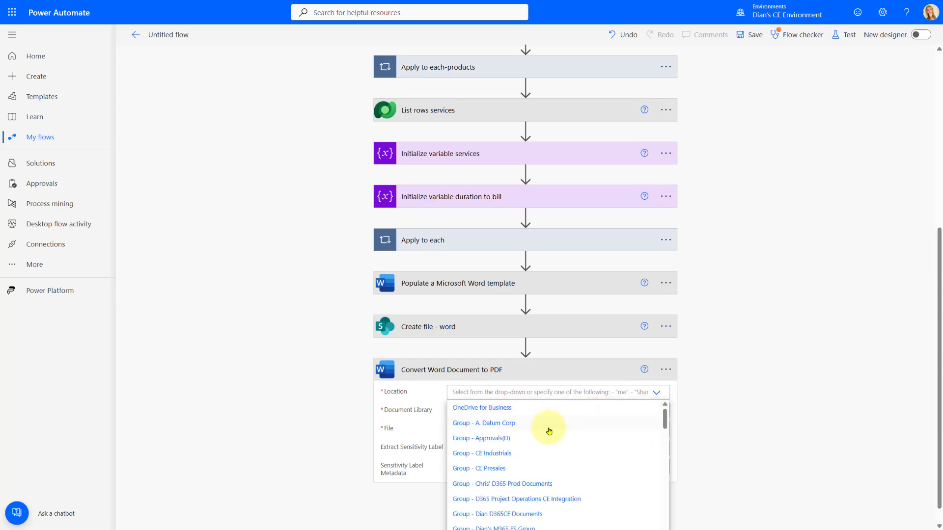
left_click(530, 513)
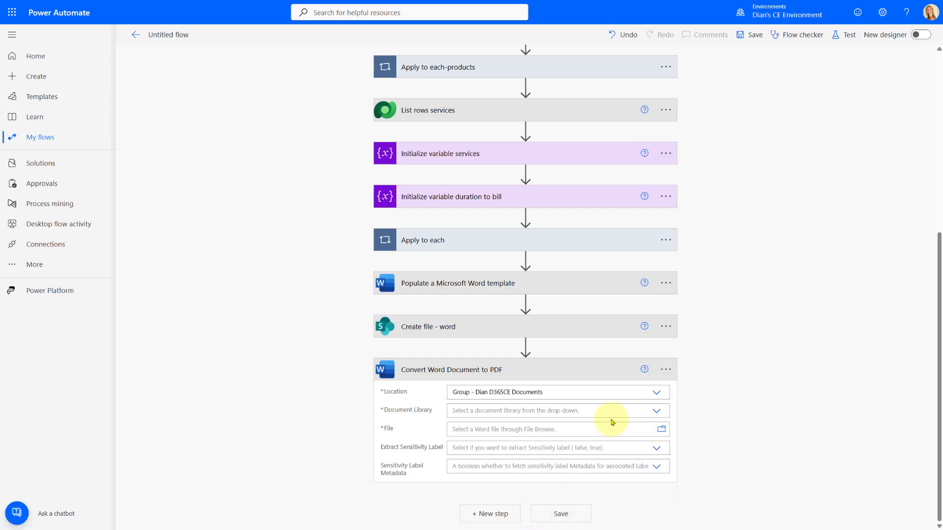
left_click(656, 413)
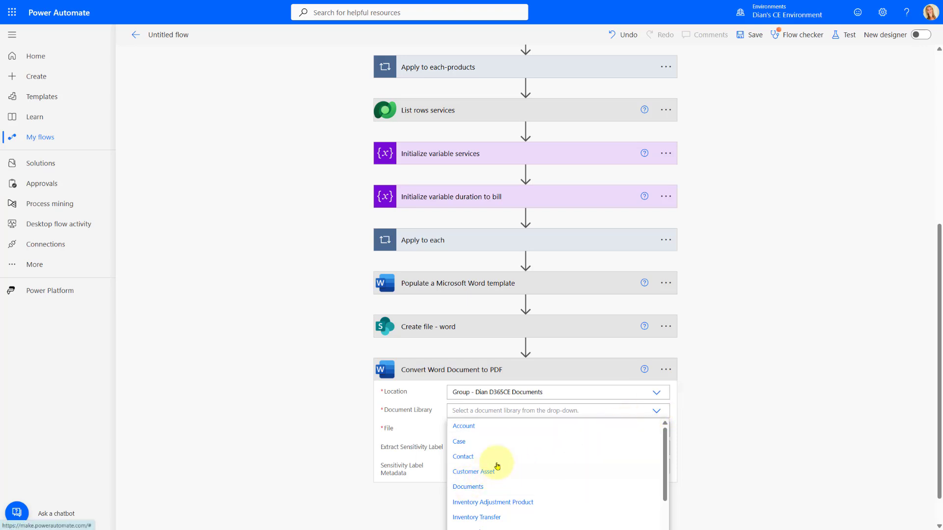
left_click(495, 486)
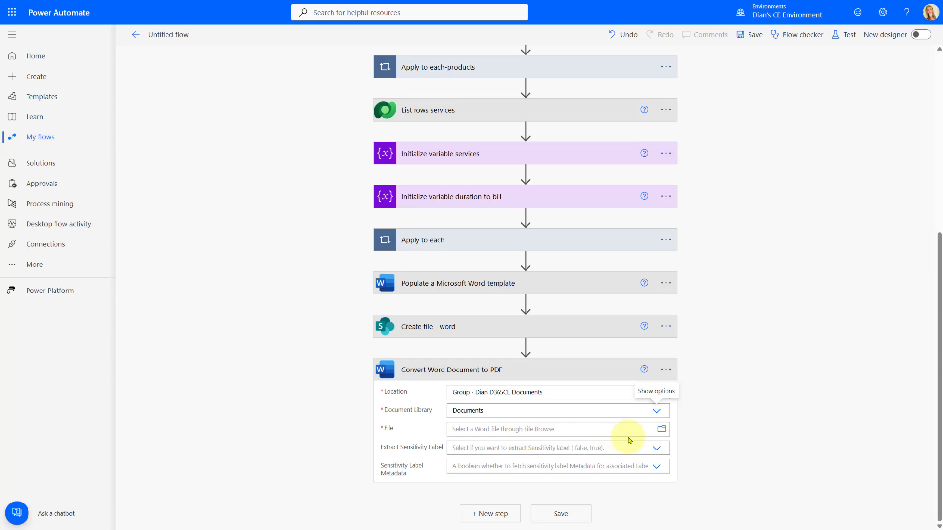
Step: Set the PDF conversion's File field to the Name output of the Create file - word action
left_click(548, 429)
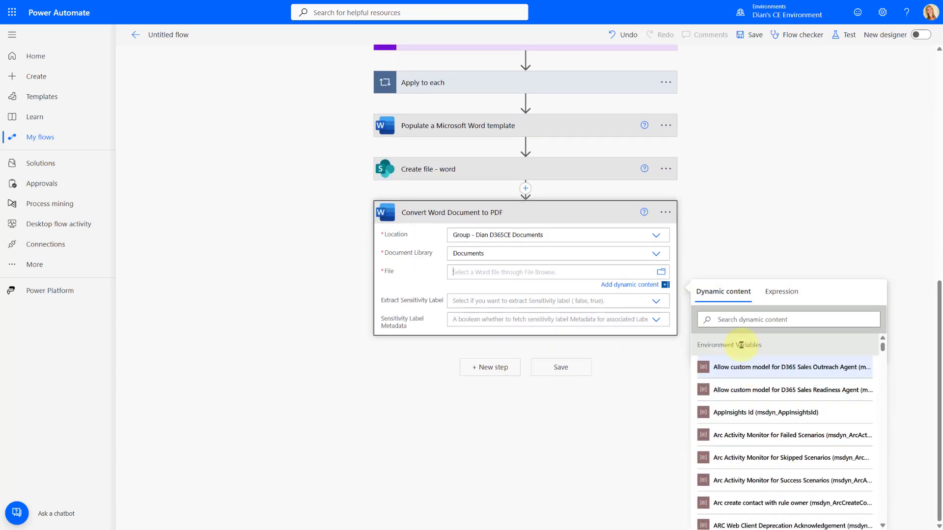
left_click(726, 320)
type("namae")
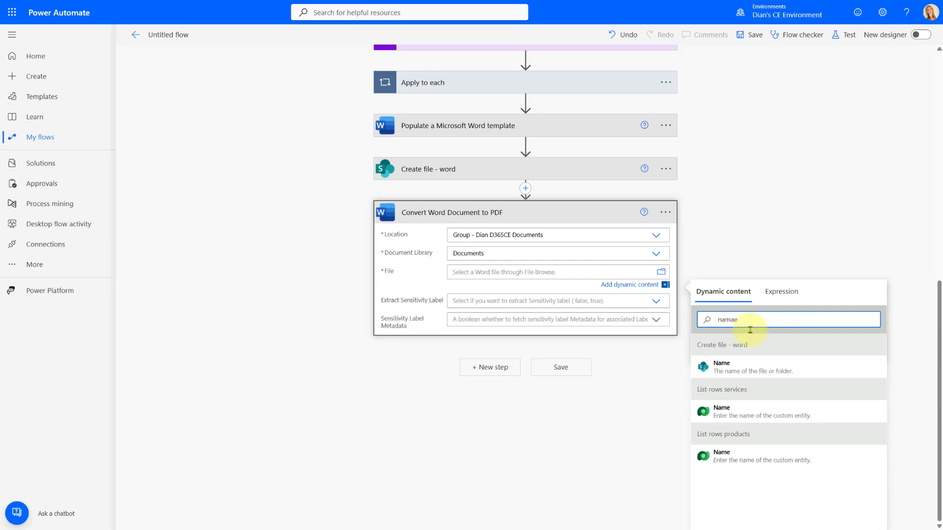
left_click(722, 366)
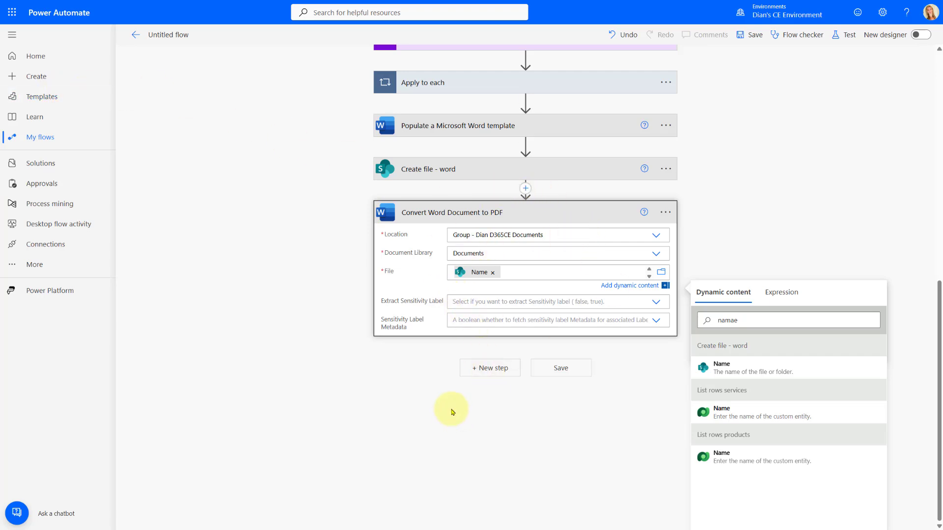
Step: Add a SharePoint Create file action after Convert Word Document to PDF
left_click(493, 367)
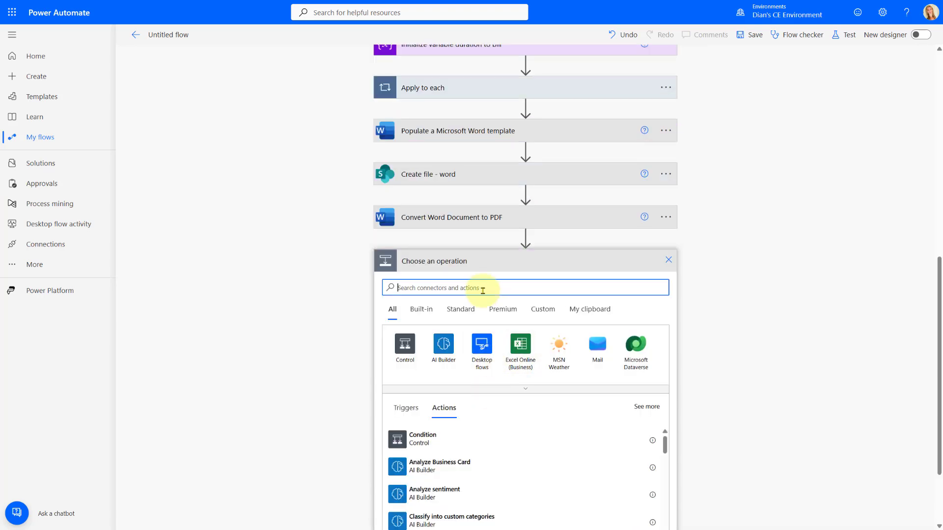
type("sharepoi")
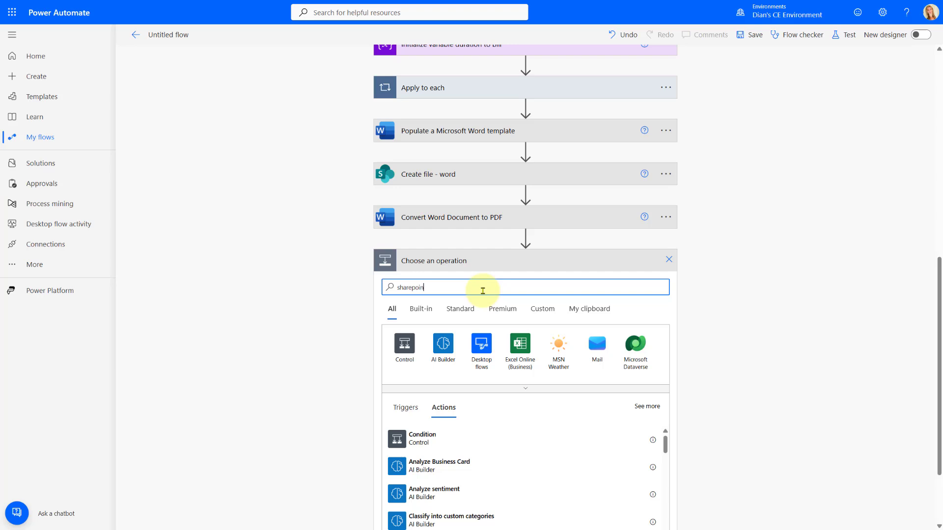
type("n")
left_click(401, 342)
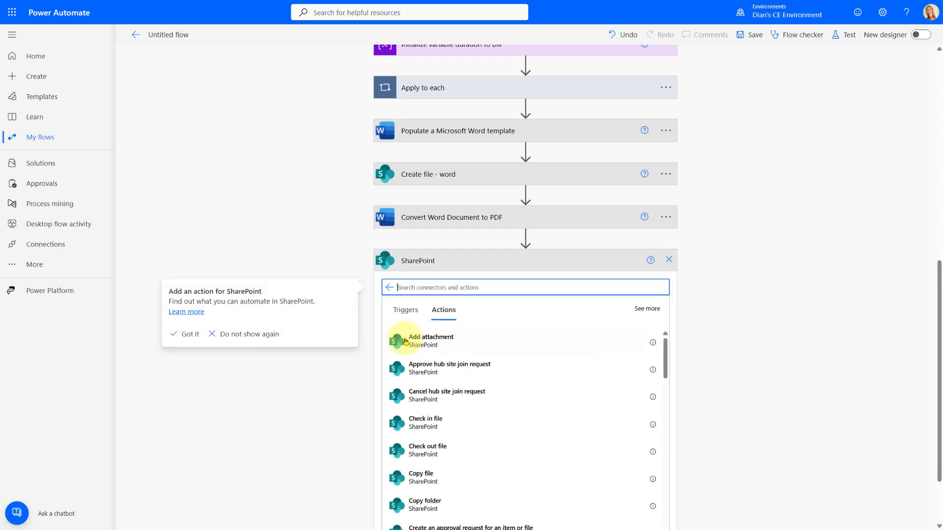
type("create file p")
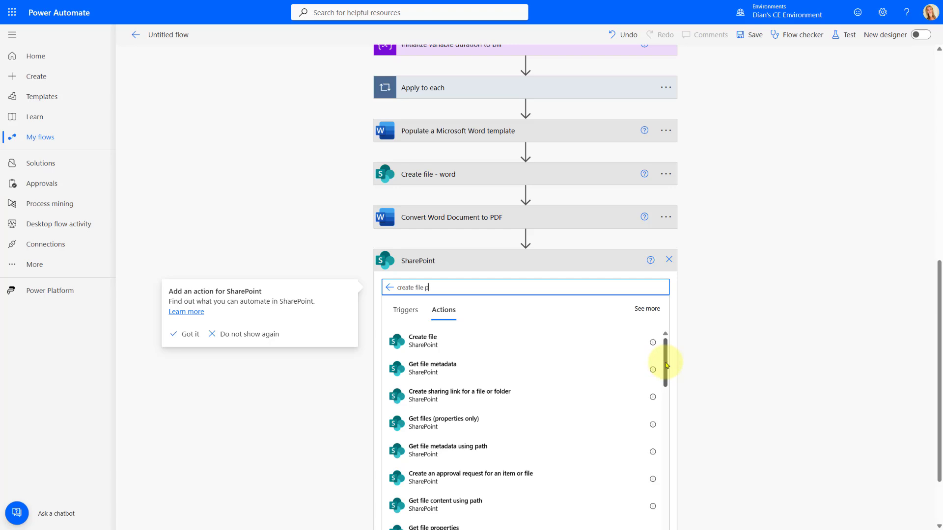
left_click_drag(666, 366, 599, 362)
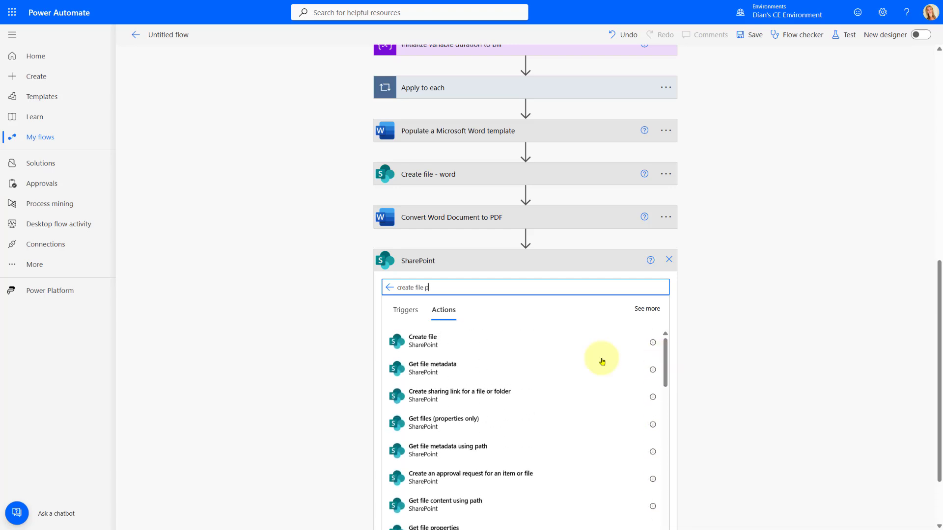
left_click(427, 344)
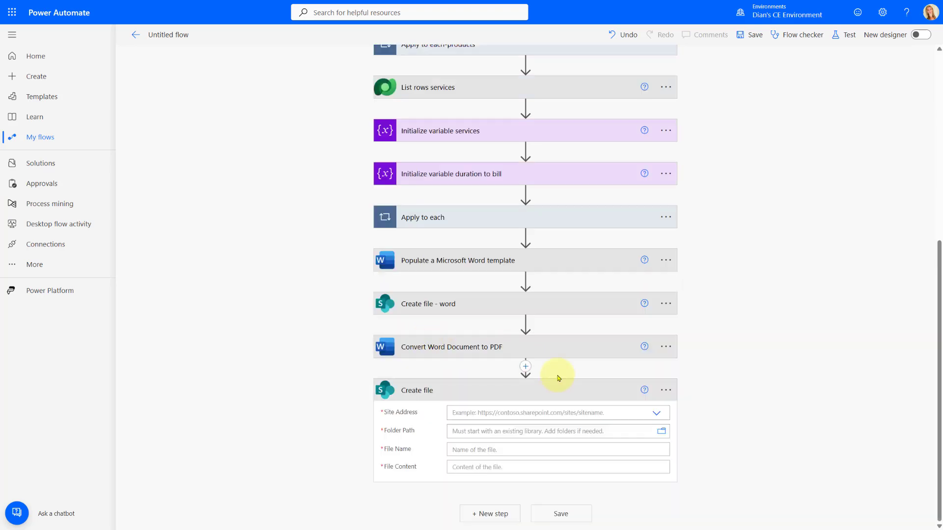
Step: Rename the new Create file action as Create file PDF
left_click(665, 390)
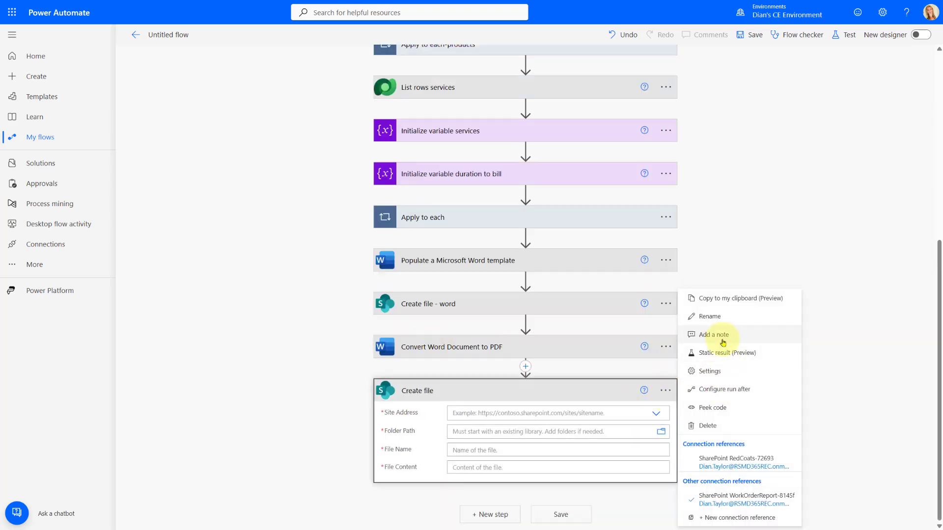
left_click(708, 317)
left_click(493, 391)
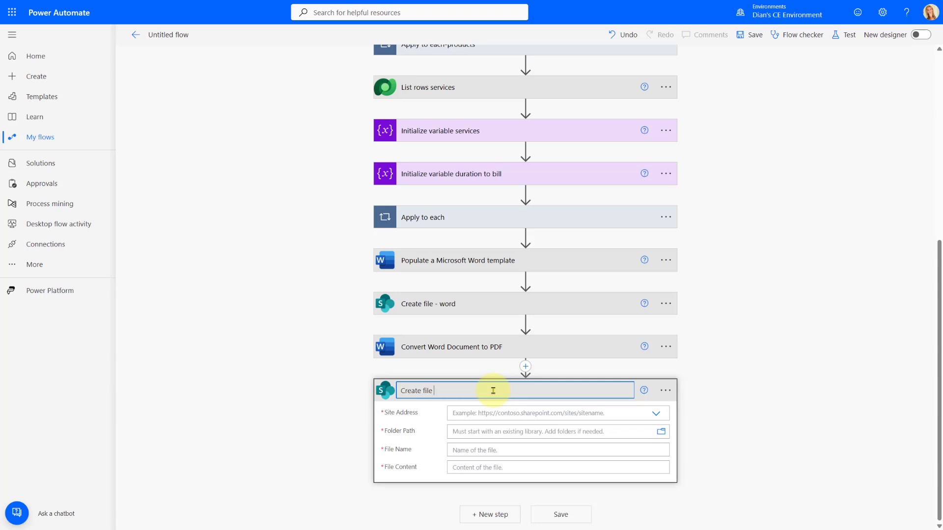
type("PDF")
left_click(810, 328)
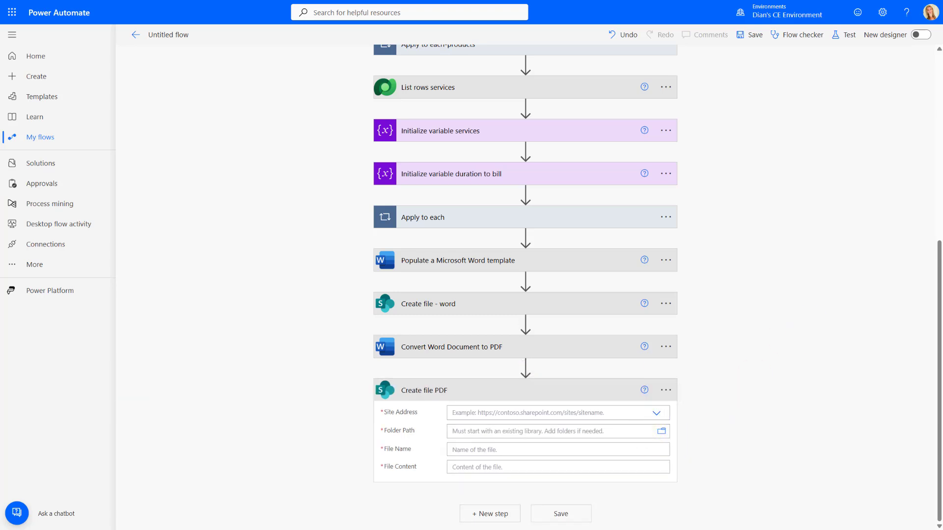
Step: Set the PDF file's site address to the environment owner's D365CE Documents site and its folder path to /Shared Documents
left_click(657, 415)
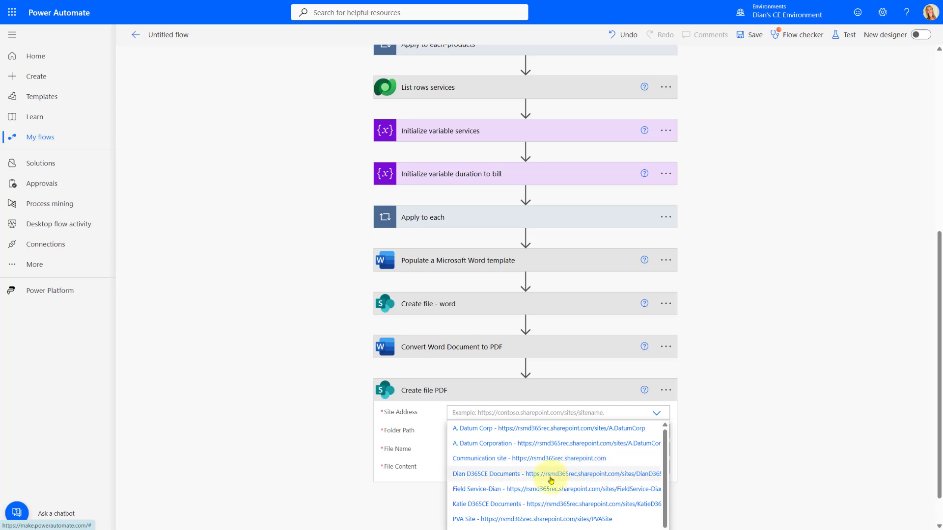
left_click(556, 474)
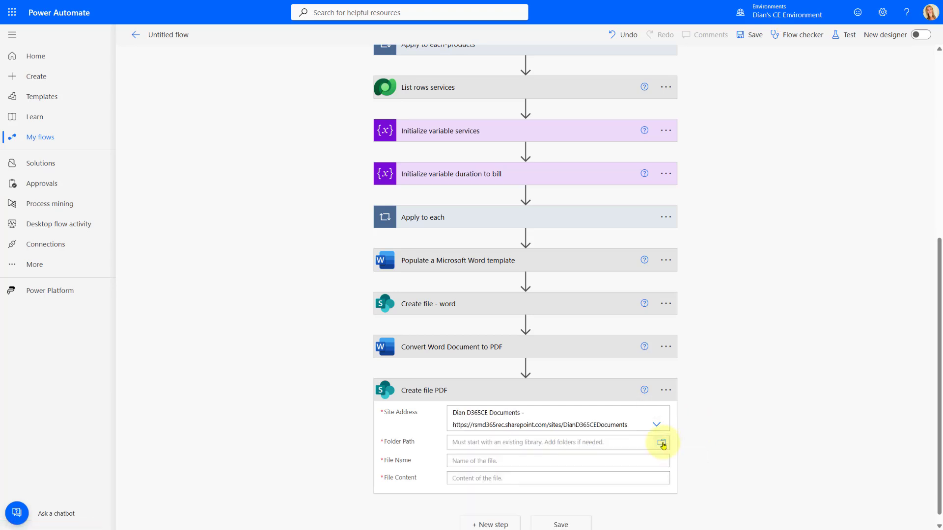
left_click(661, 443)
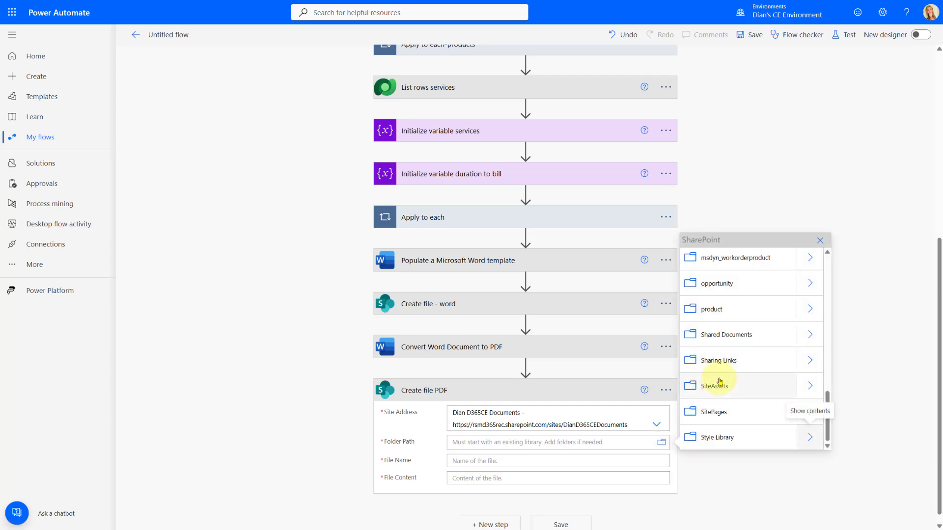
left_click(751, 335)
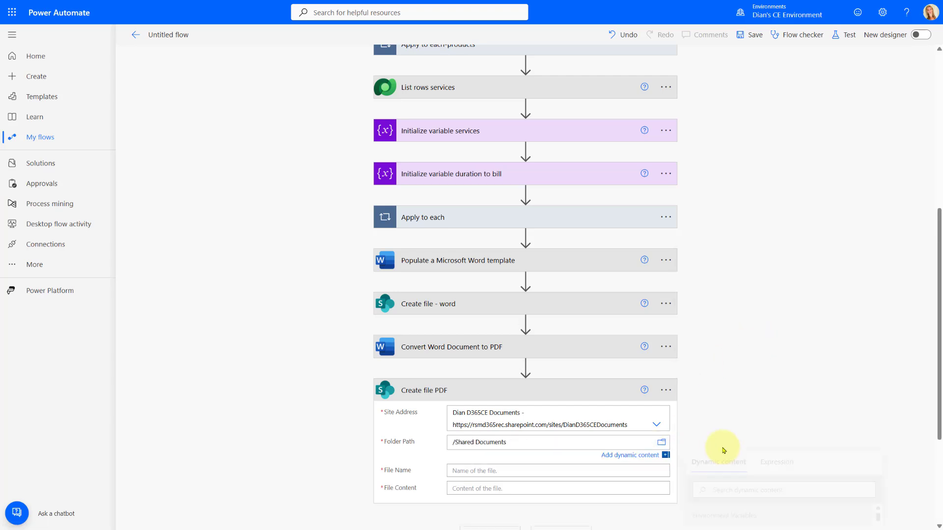
Step: Set the PDF's file name to the Name output of Create file - word followed by -PDF.pdf
left_click(536, 471)
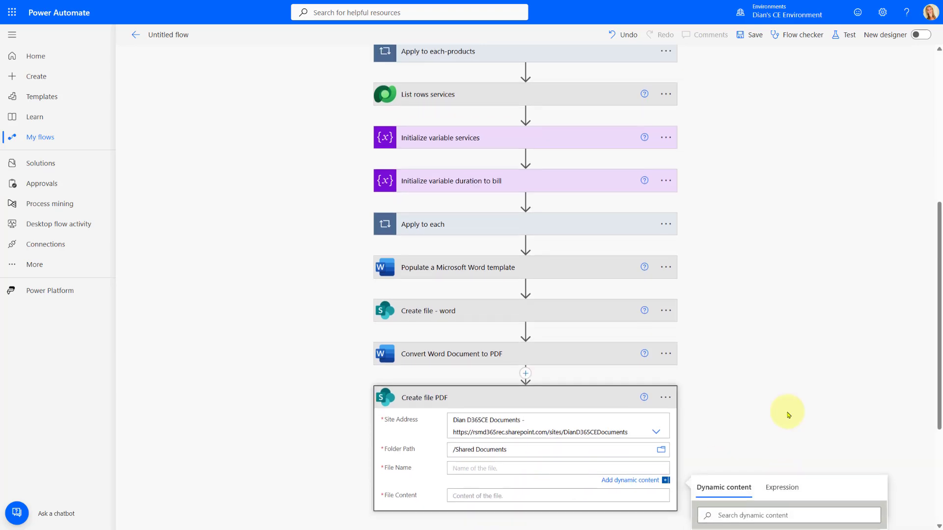
left_click(731, 441)
type("name")
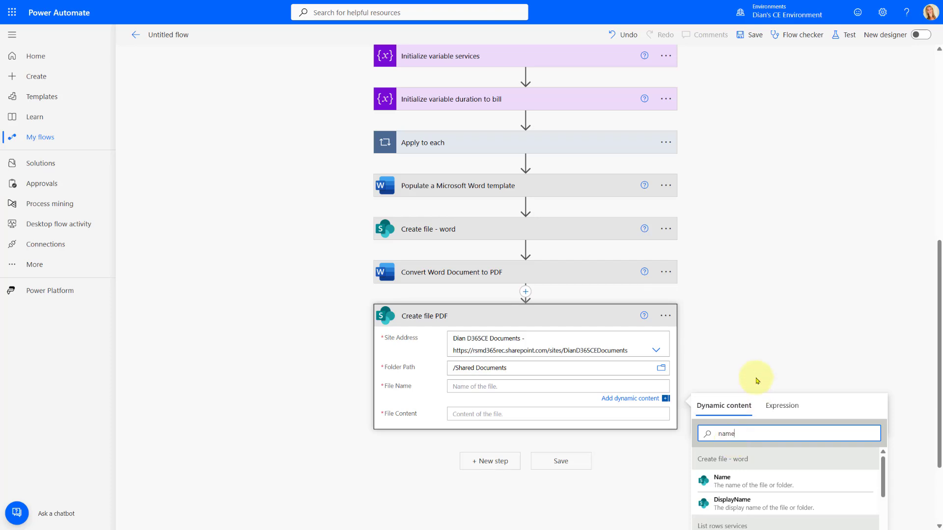
scroll(757, 382, "down", 2)
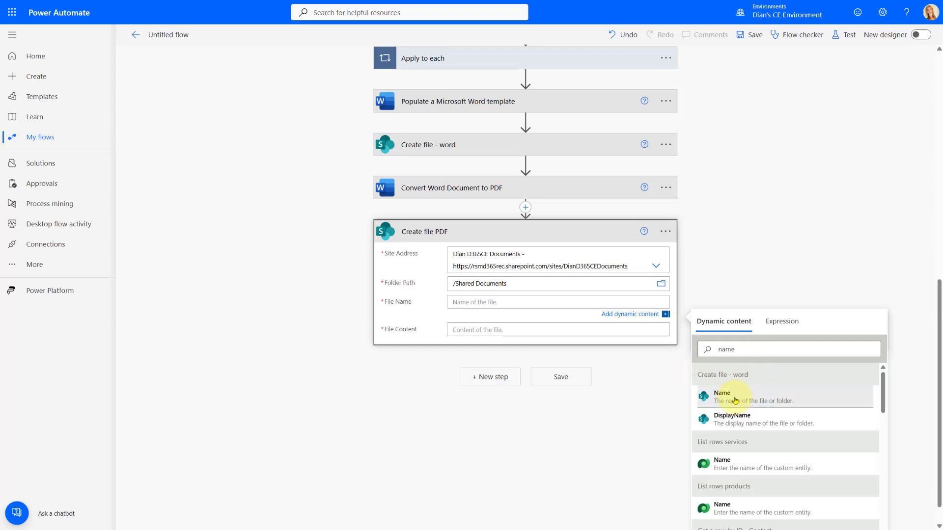
left_click(735, 400)
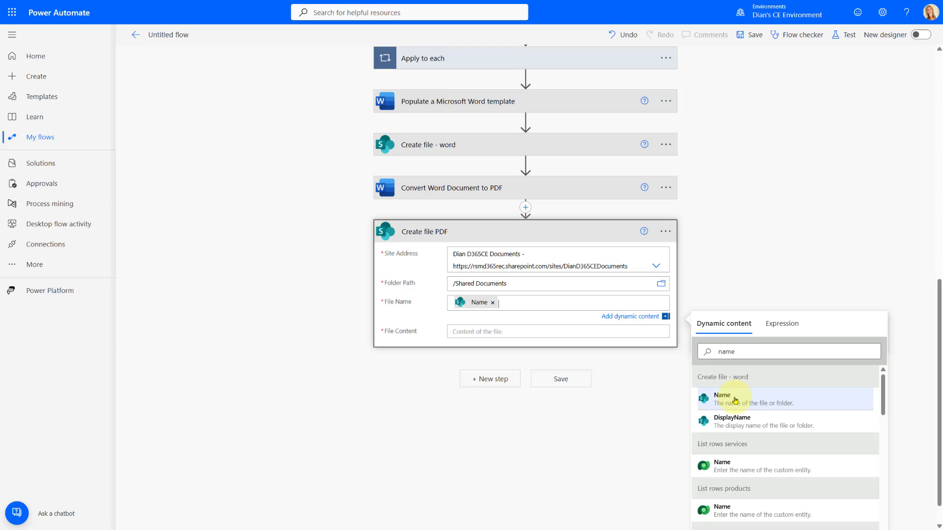
type("-PDF.pdf")
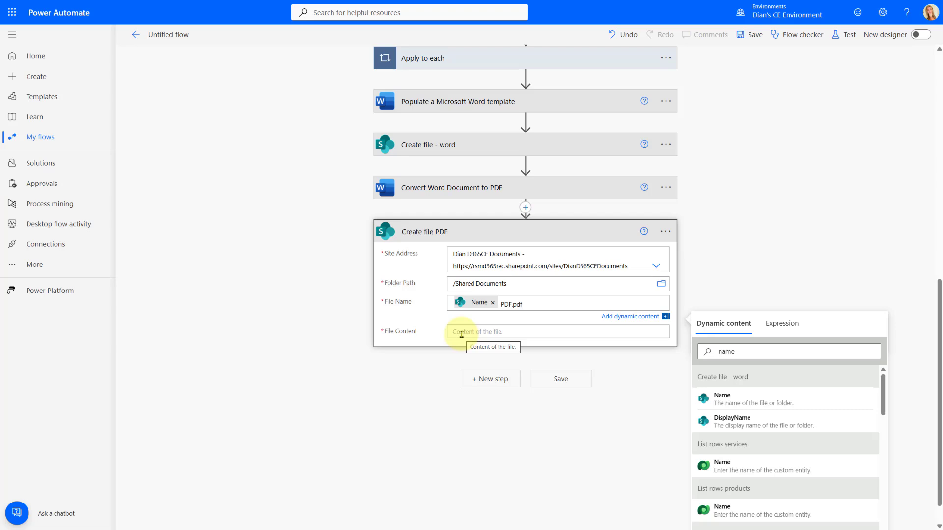
Step: Set the PDF's file content to the PDF document output of Convert Word Document to PDF
left_click(461, 334)
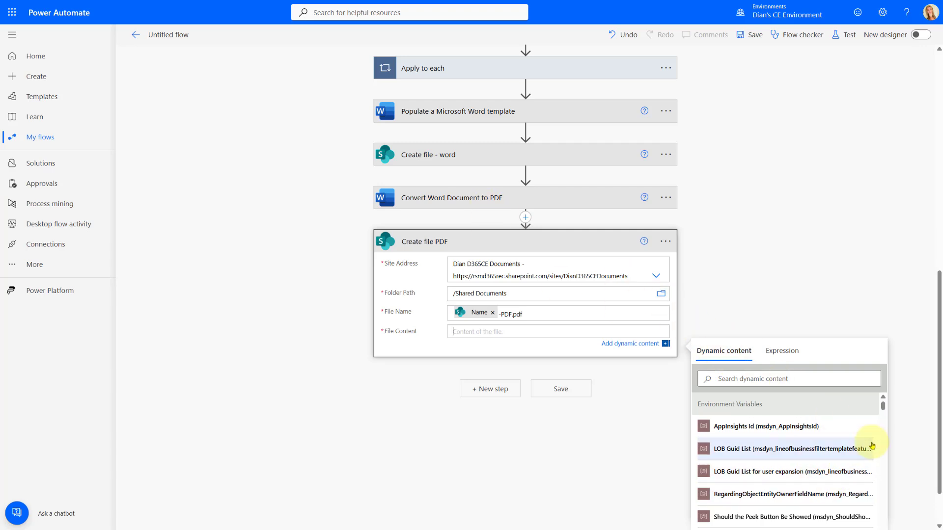
scroll(938, 363, "down", 1)
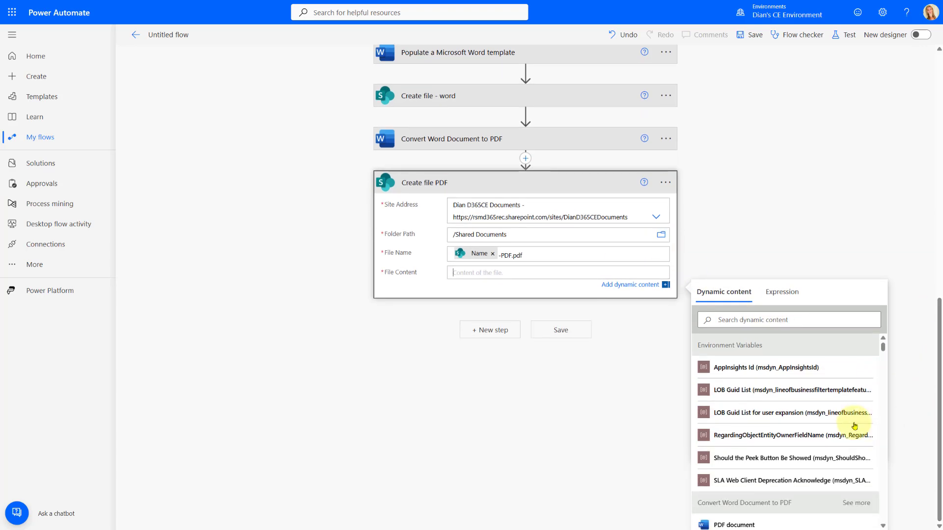
scroll(837, 421, "down", 1)
scroll(837, 422, "down", 2)
left_click(726, 444)
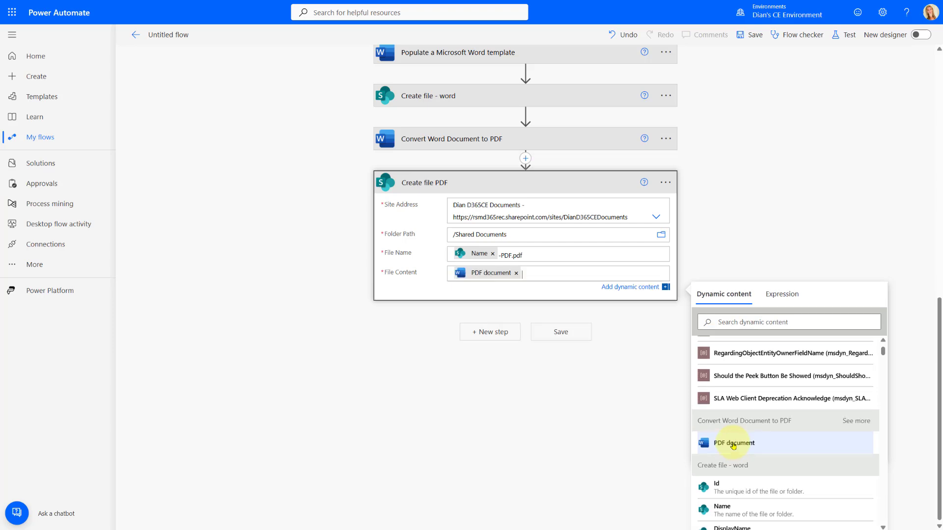
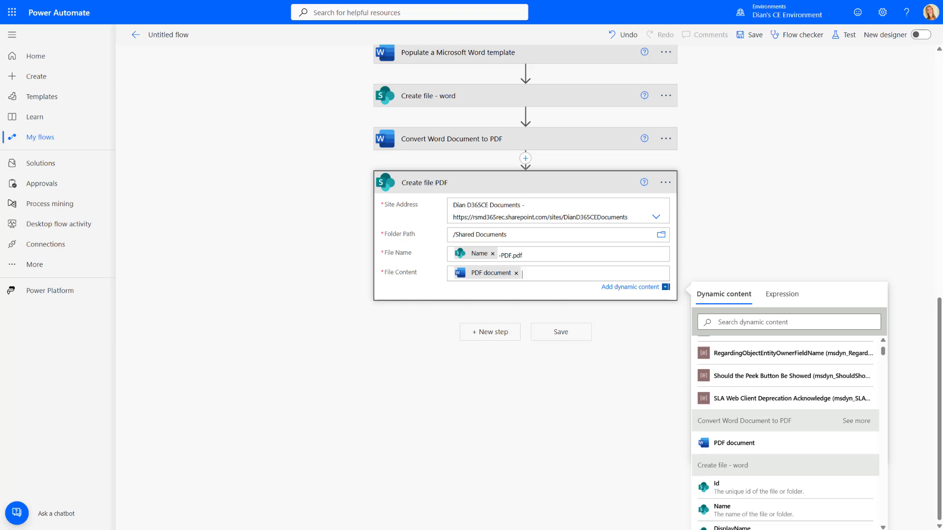
Step: Add a SharePoint Get file content action after Create file PDF
left_click(485, 333)
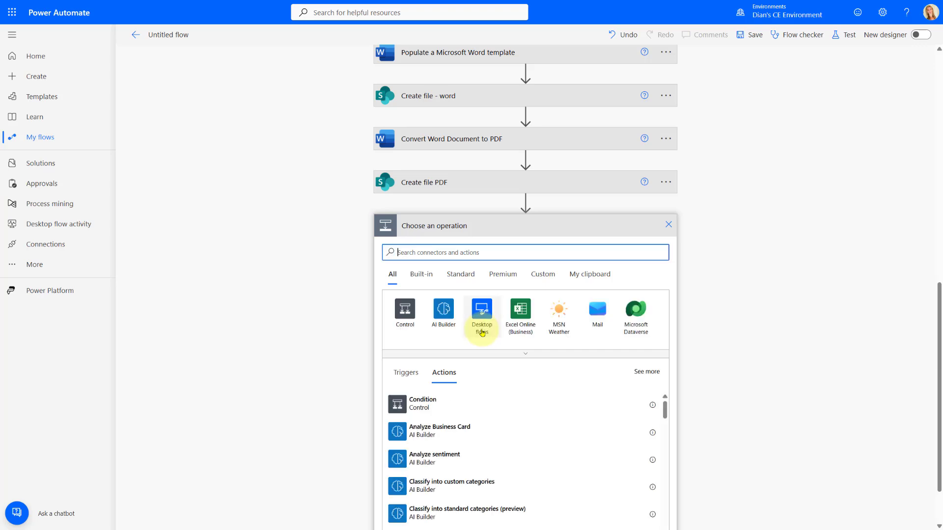
type("sharepoin")
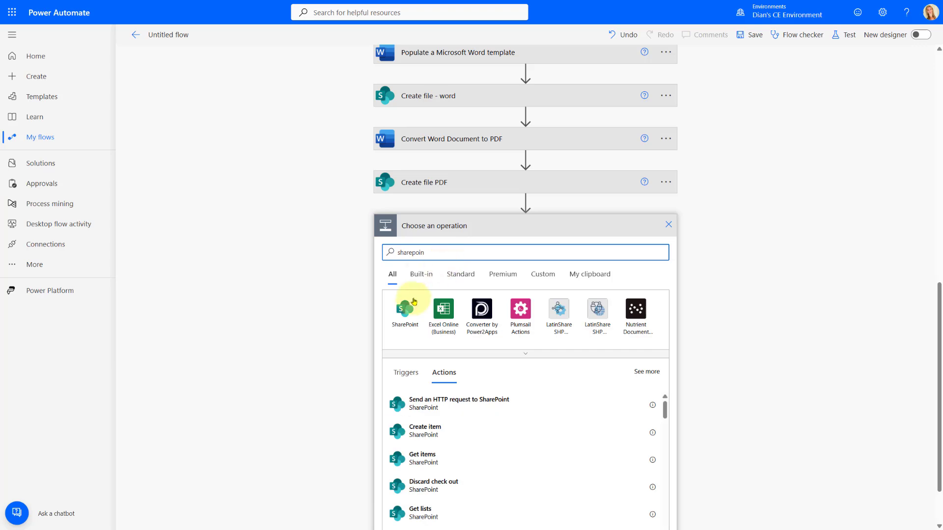
left_click(405, 309)
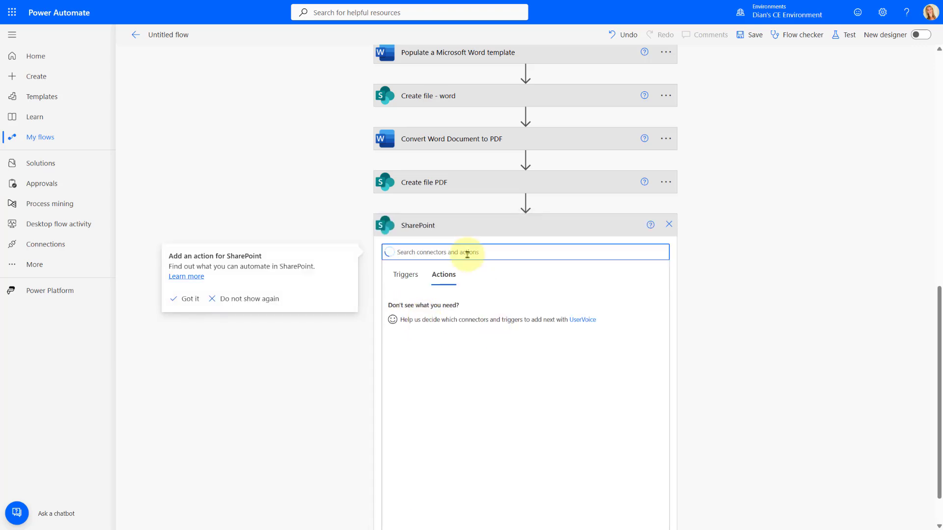
type("get file content")
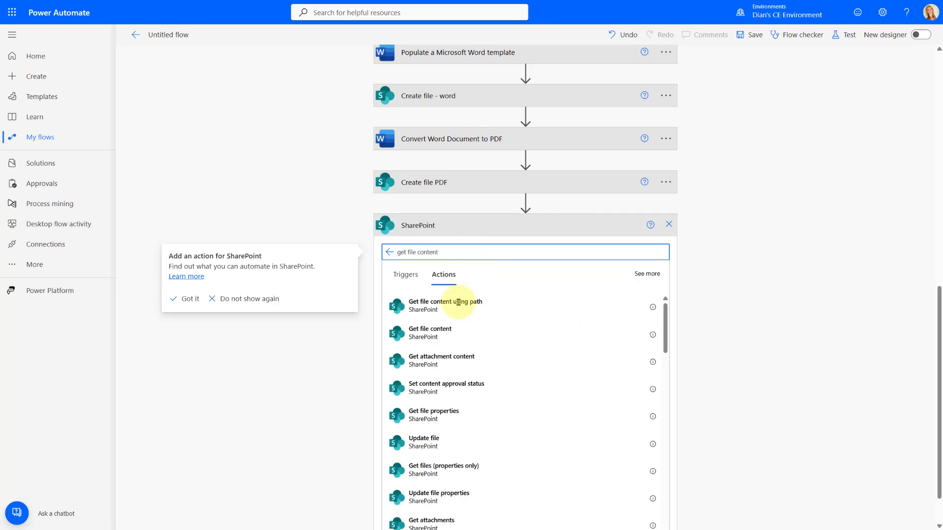
left_click(425, 334)
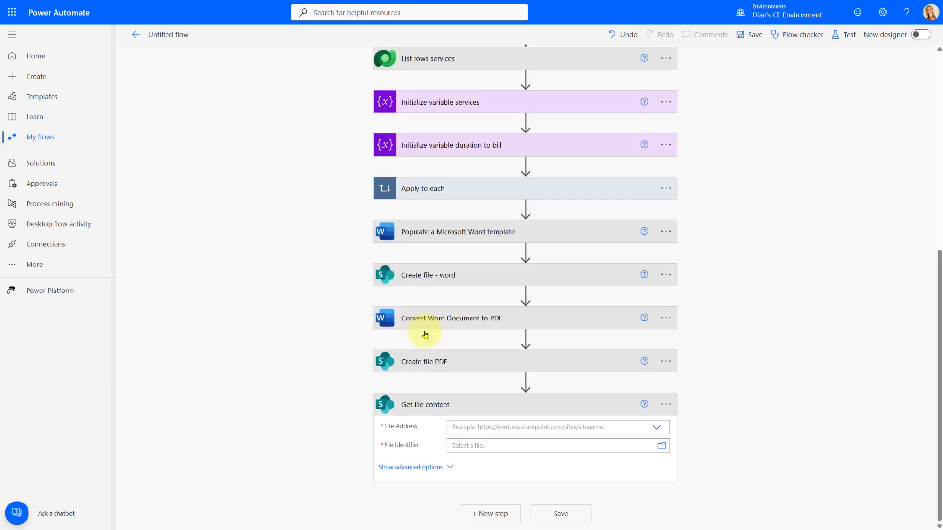
Step: Point Get file content at the environment owner's D365CE Documents site, with the Id output of Create file PDF as file identifier
left_click(656, 425)
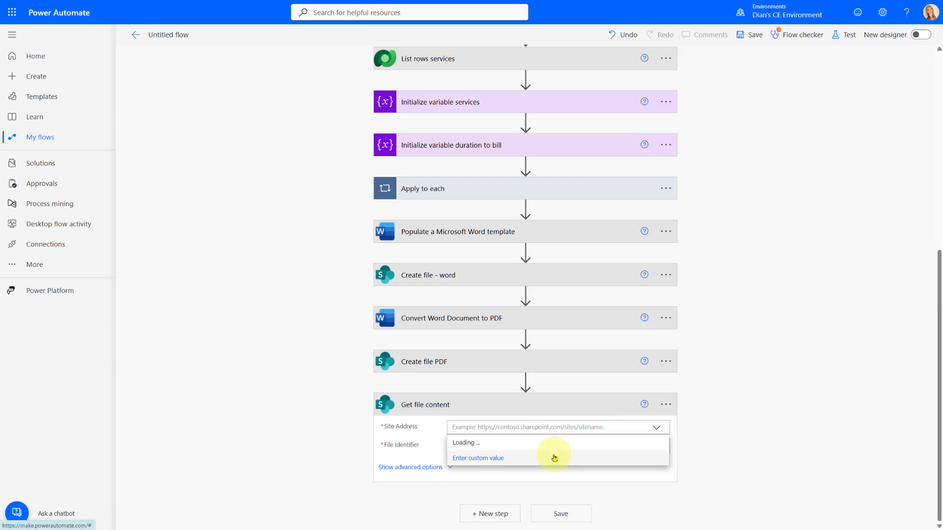
left_click(515, 483)
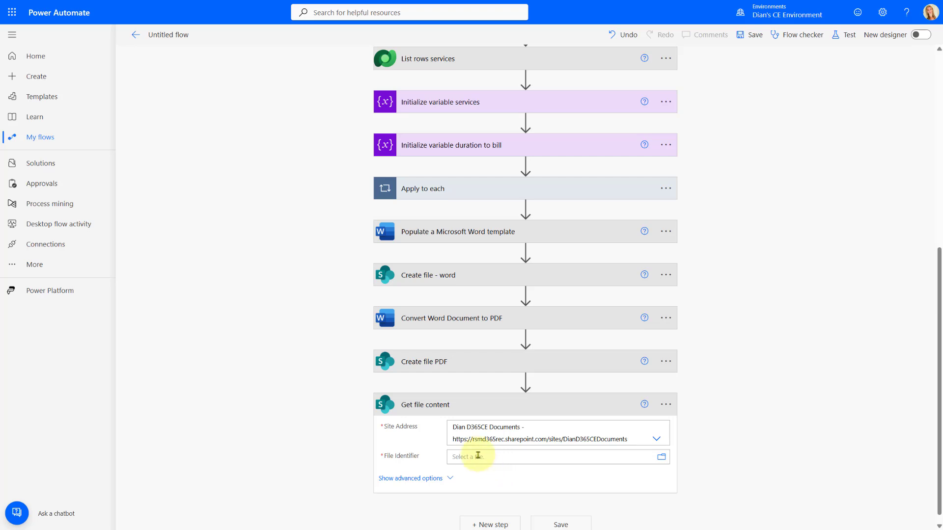
left_click(477, 456)
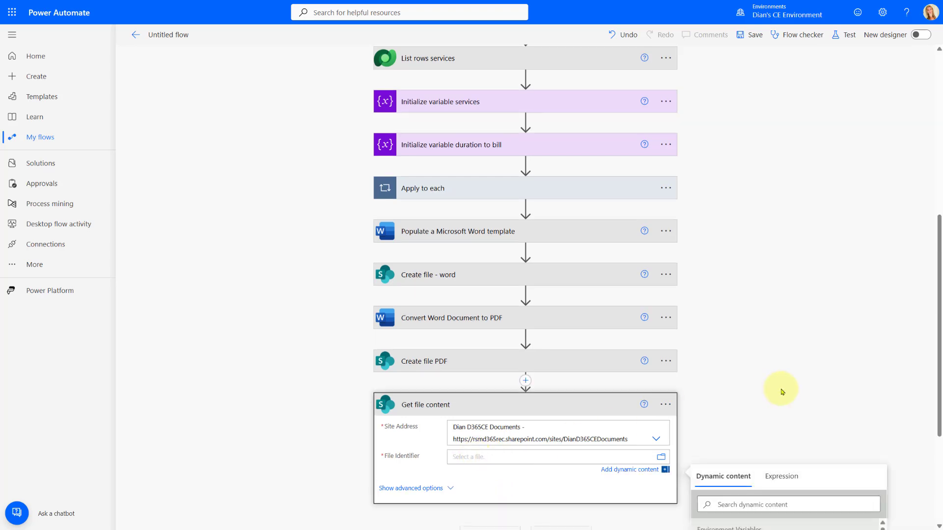
scroll(782, 391, "down", 3)
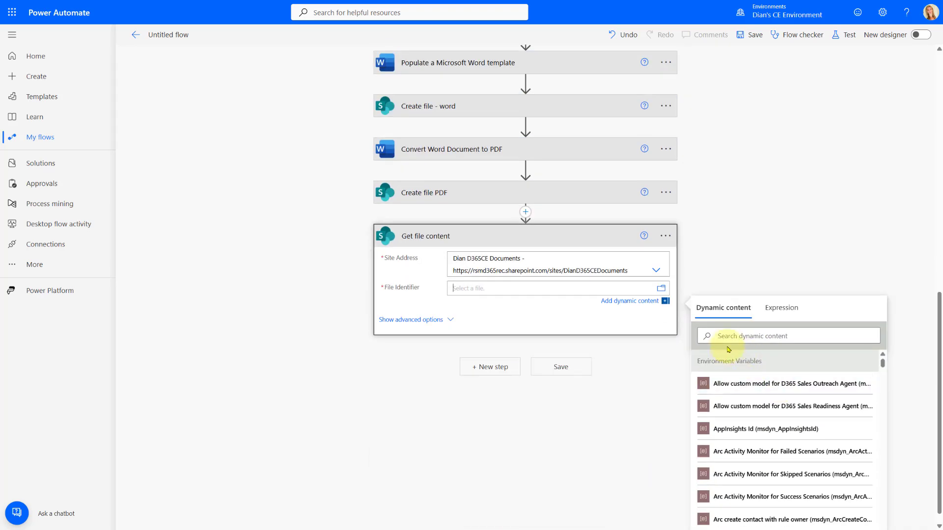
left_click(728, 337)
type("id")
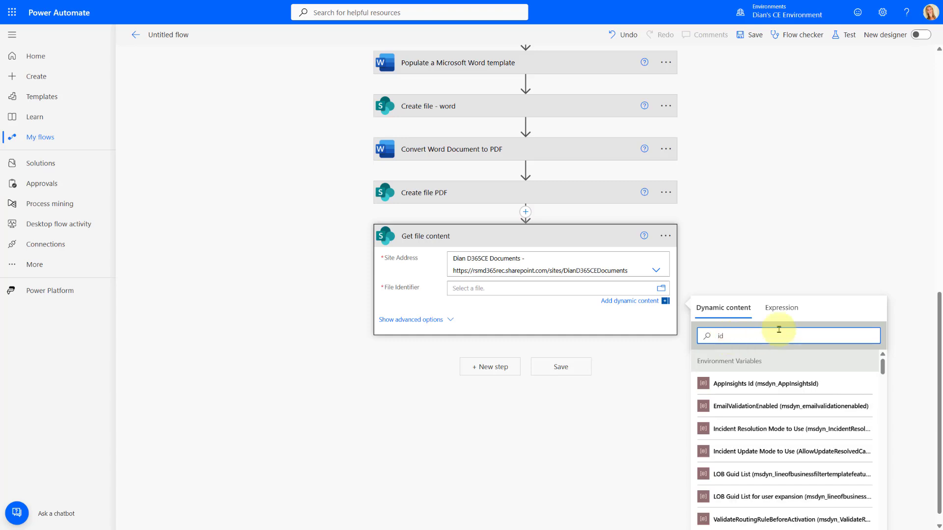
left_click_drag(883, 366, 884, 377)
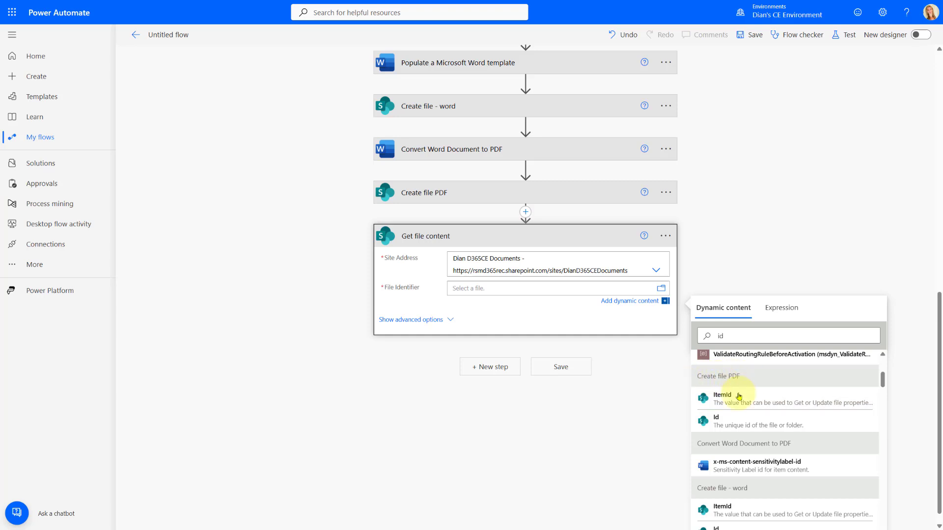
left_click(721, 422)
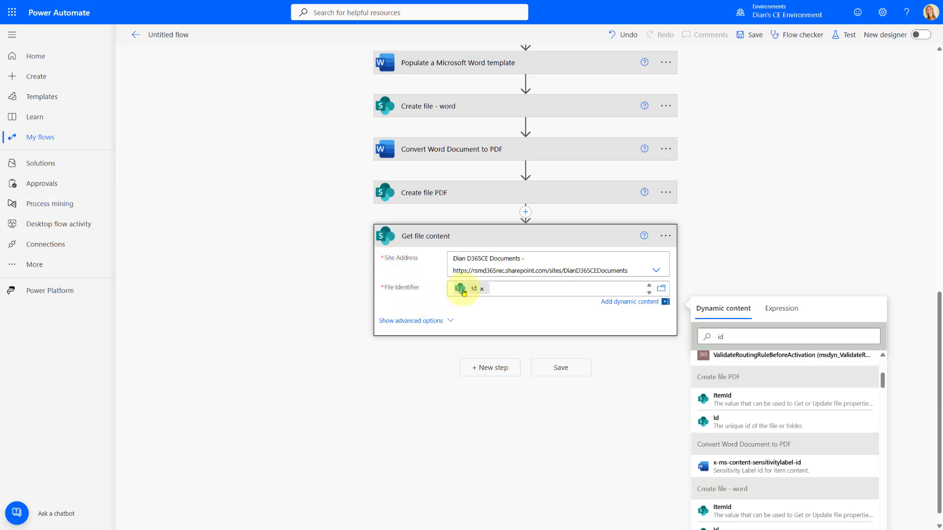
mouse_move(463, 293)
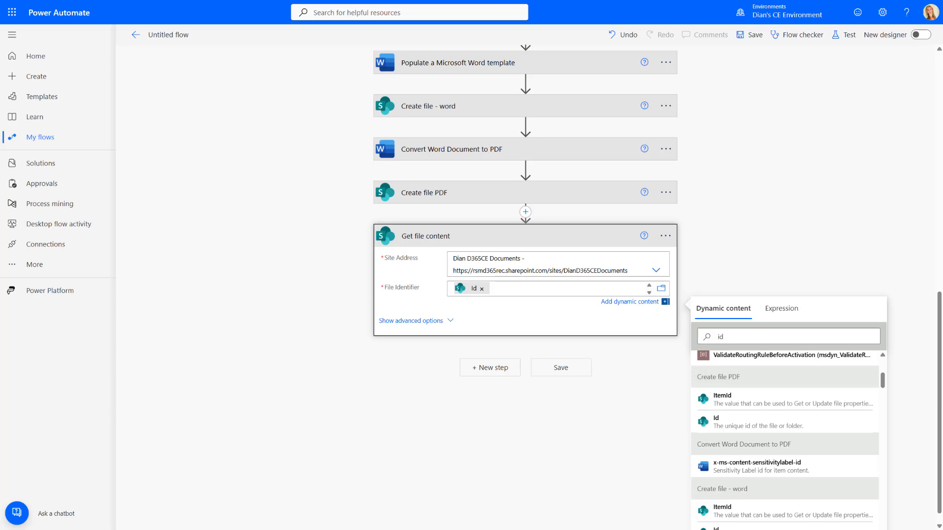
Step: Add an Office 365 Outlook Send an email (V2) action after Get file content
left_click(474, 368)
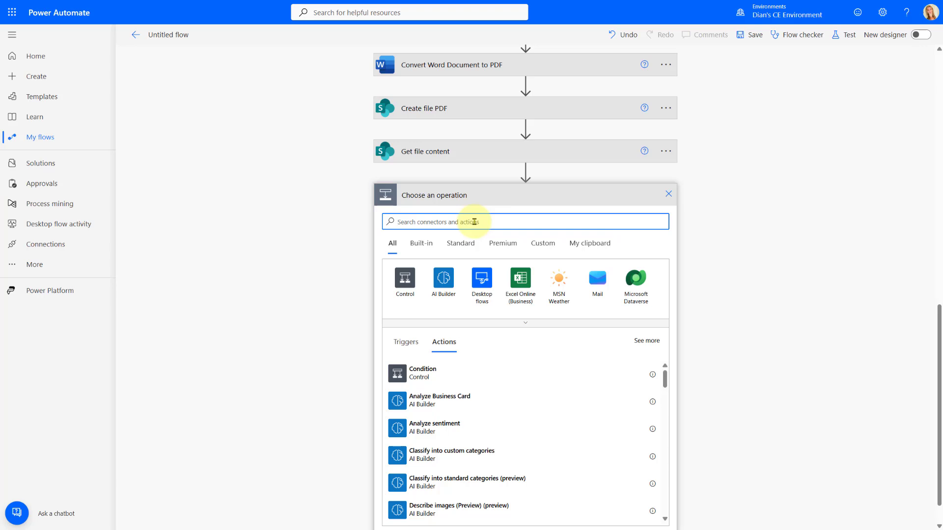
type("outloo")
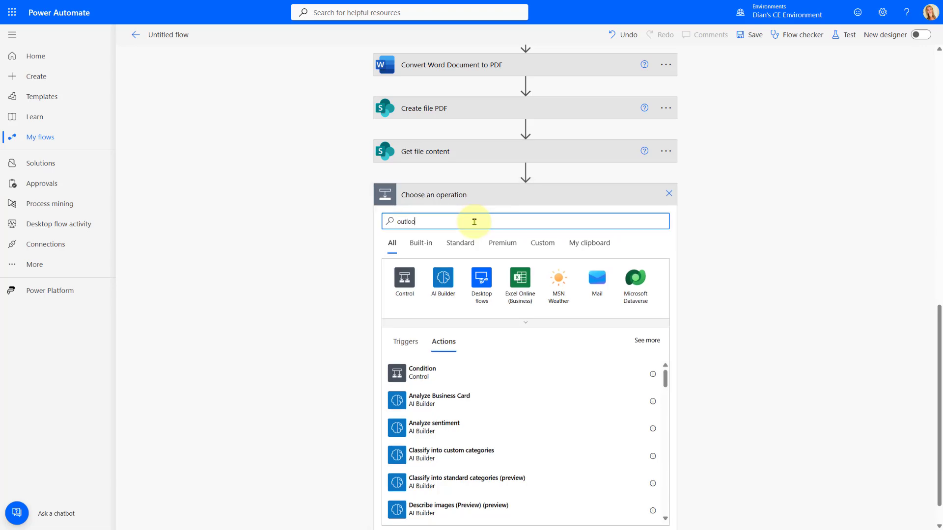
type("k")
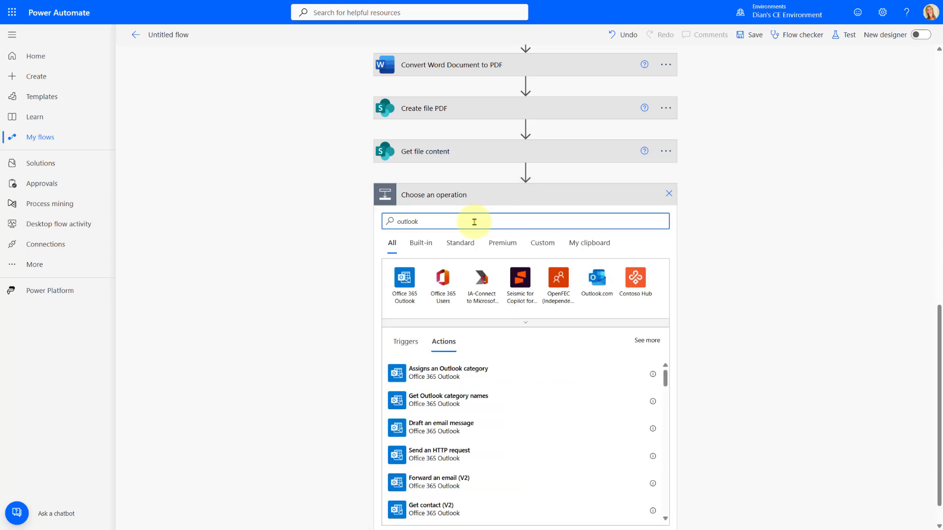
left_click(401, 296)
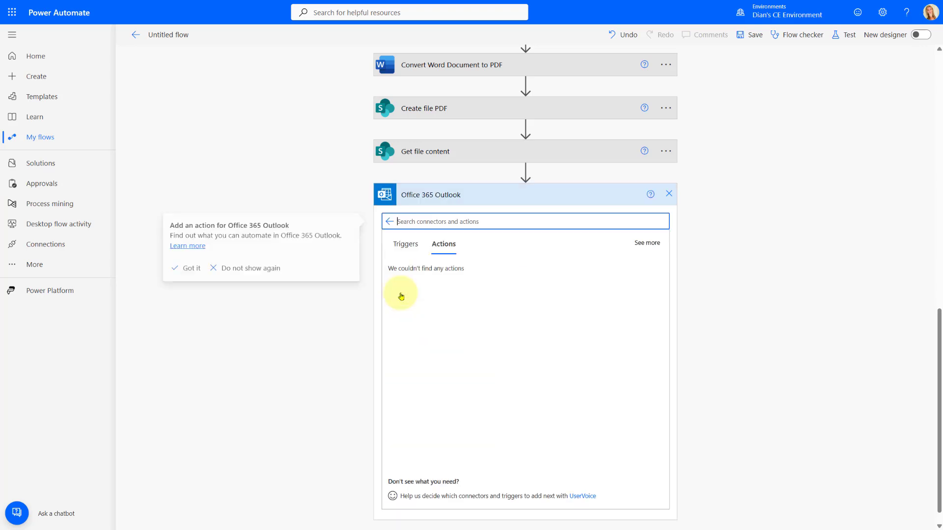
type("send an email")
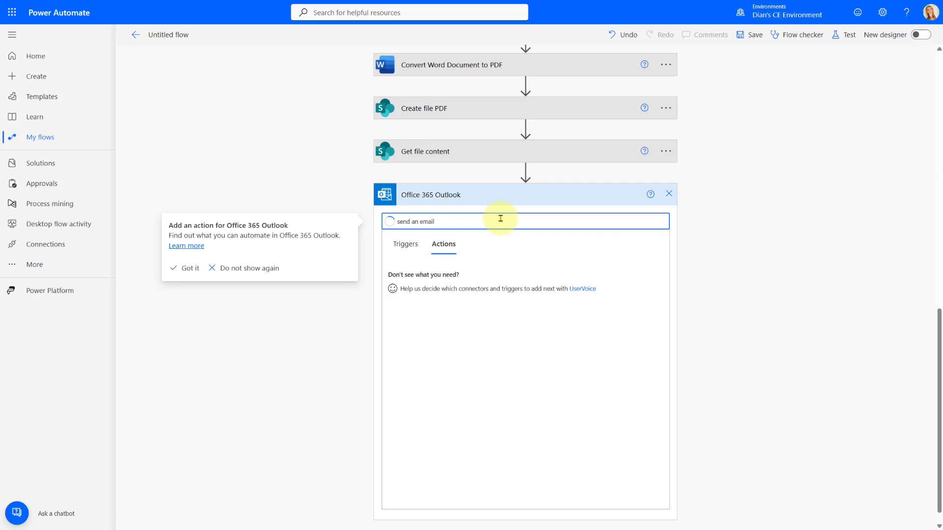
left_click(473, 281)
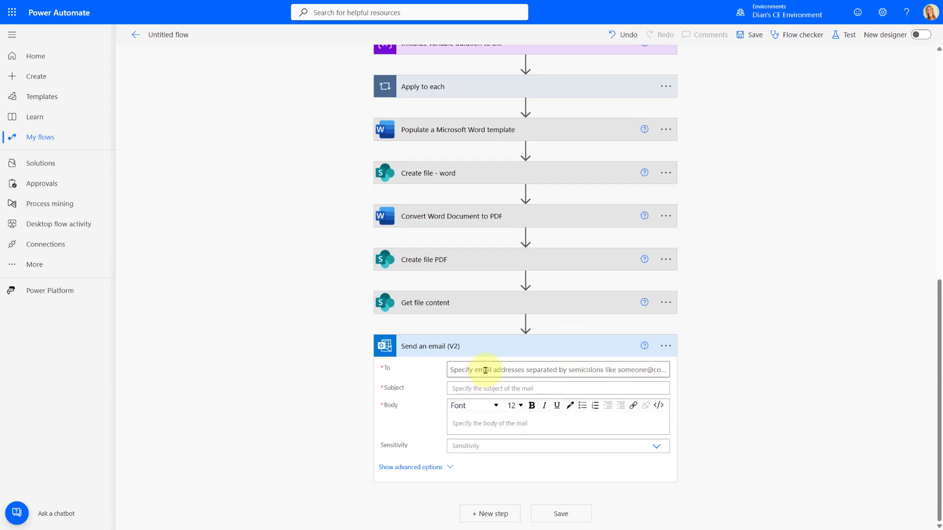
Step: Set the email's recipient to the Email output of Get a row by ID - Contact
left_click(484, 369)
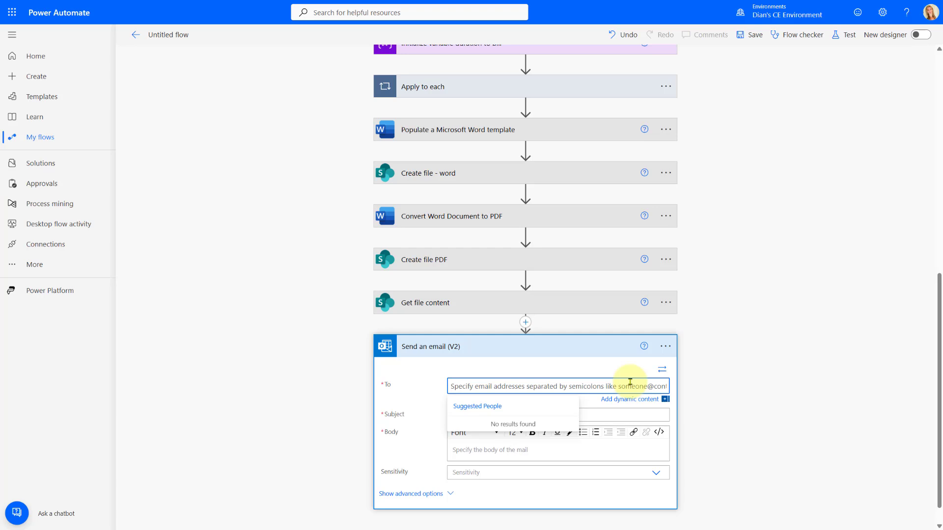
left_click(629, 398)
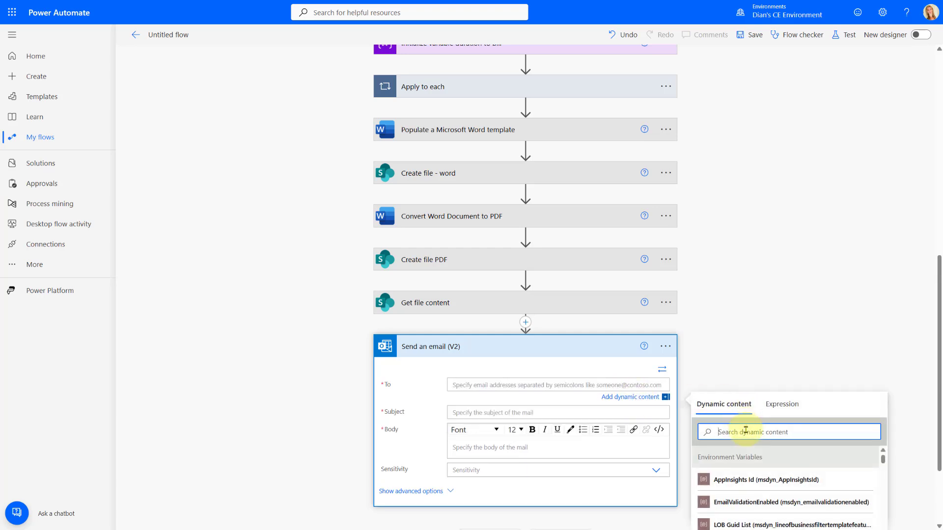
type("email add")
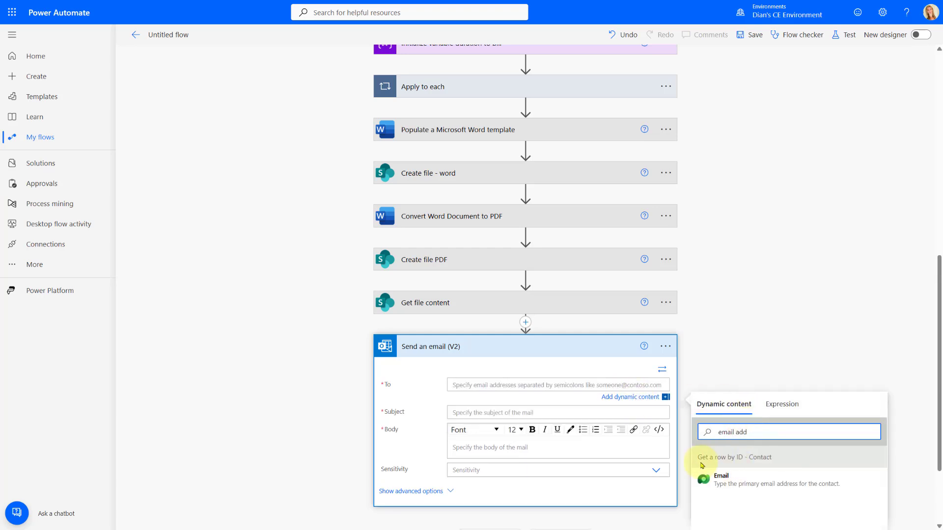
left_click(721, 479)
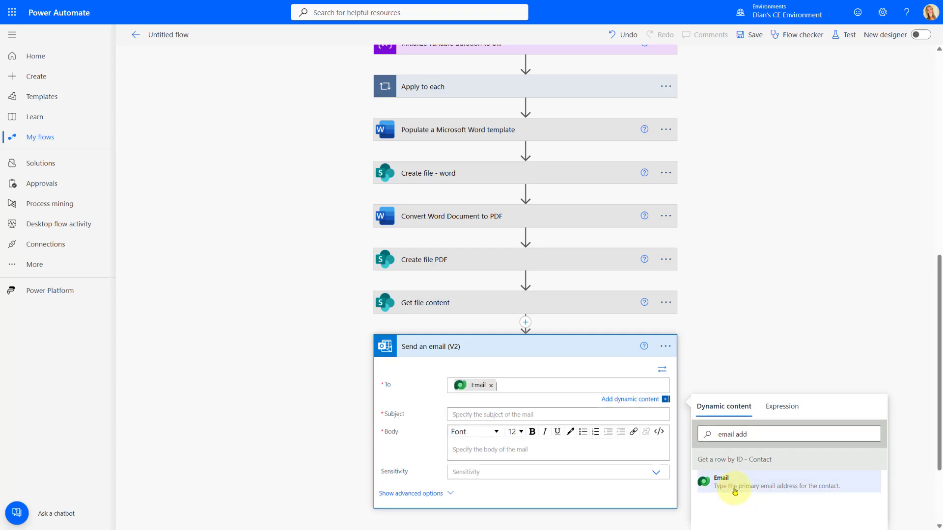
Step: Set the email subject to Work Order followed by the trigger's Work order number, and the body to "Thank you for your business"
left_click(474, 415)
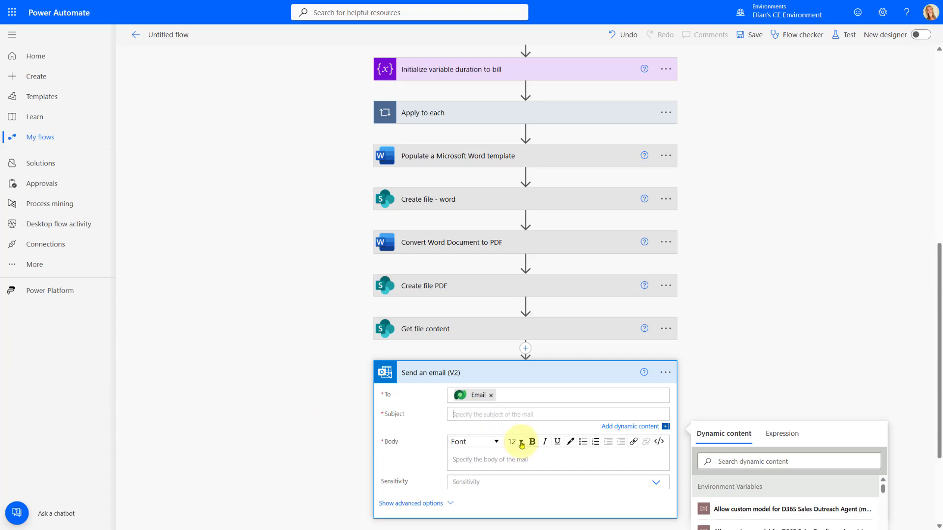
type("Work Order")
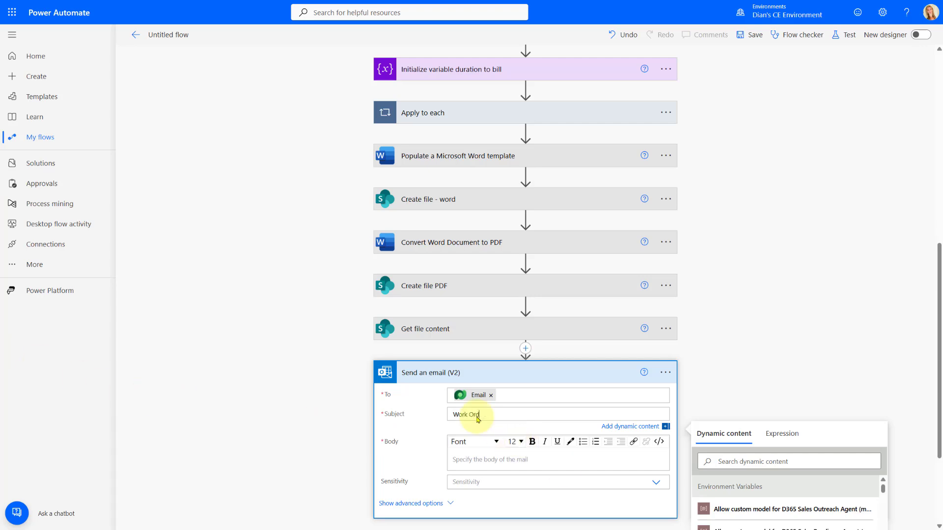
left_click(810, 464)
type("work order number")
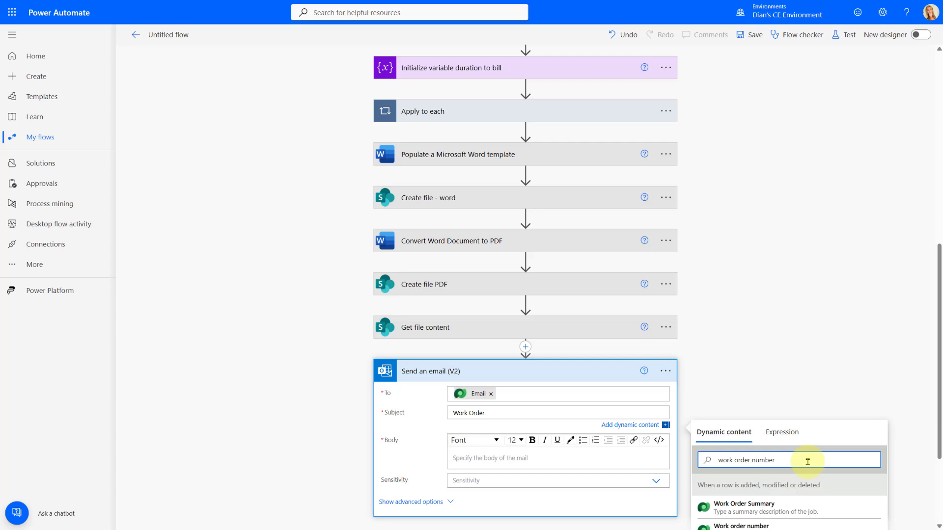
scroll(807, 462, "down", 3)
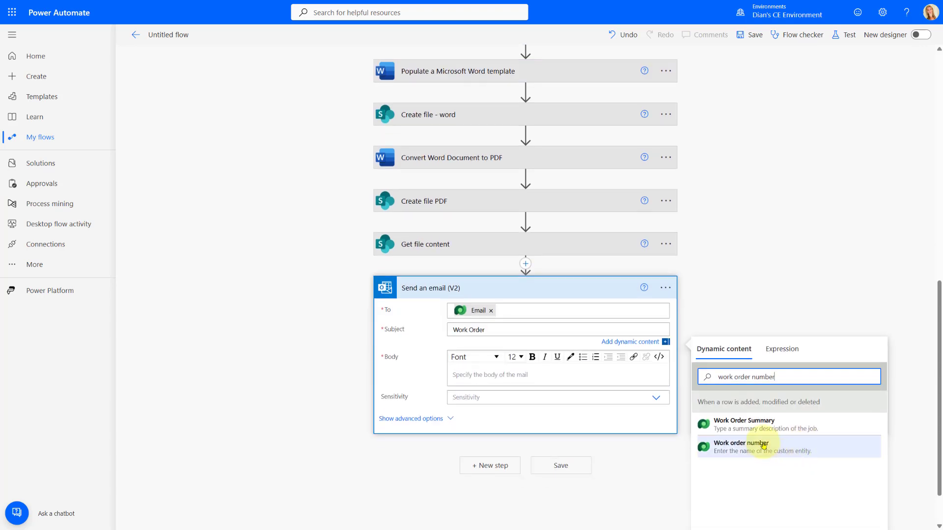
left_click(786, 445)
left_click(485, 377)
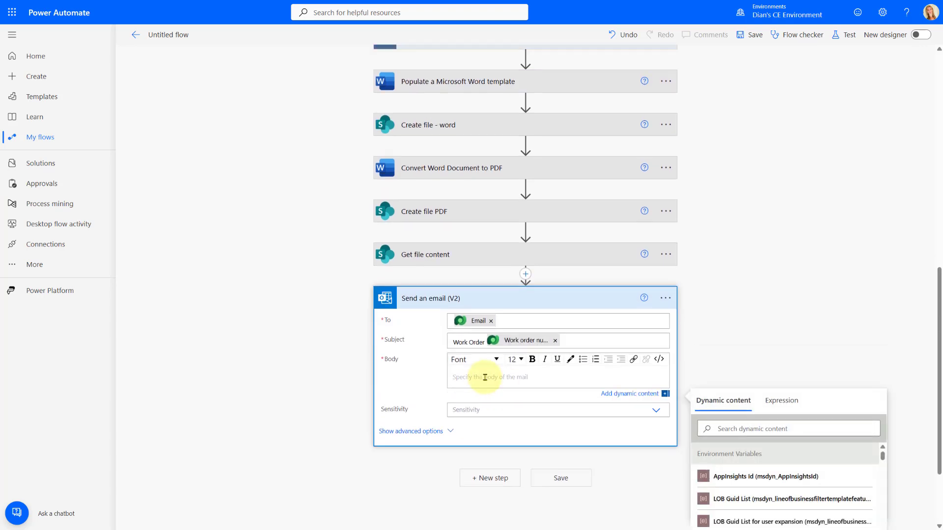
type("Thank you for your business")
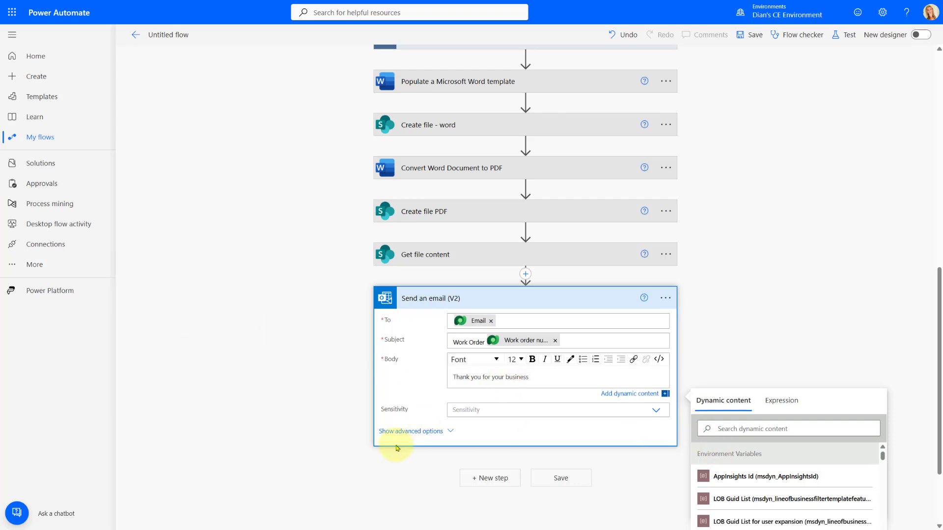
Step: Show the email's advanced options and set the first attachment's name to the Name output of Create file PDF
left_click(409, 432)
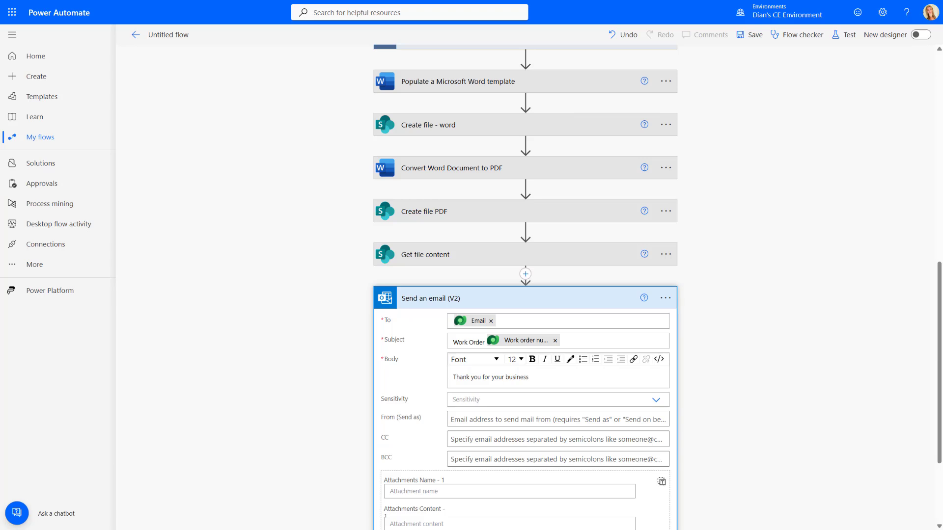
scroll(396, 426, "down", 2)
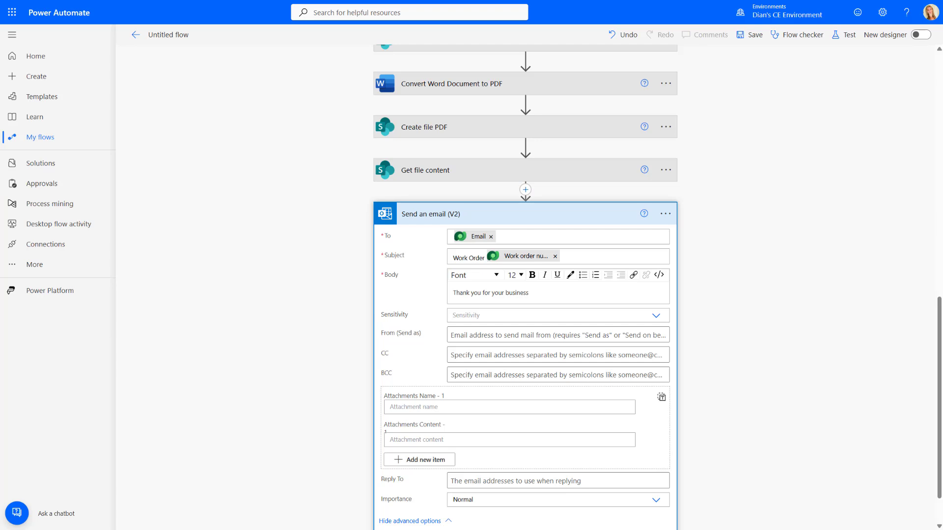
left_click(404, 407)
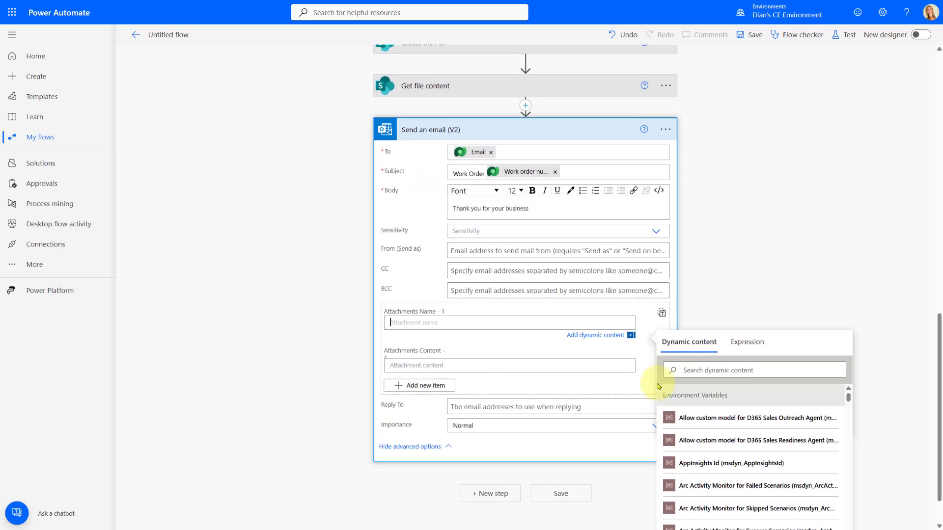
left_click(699, 369)
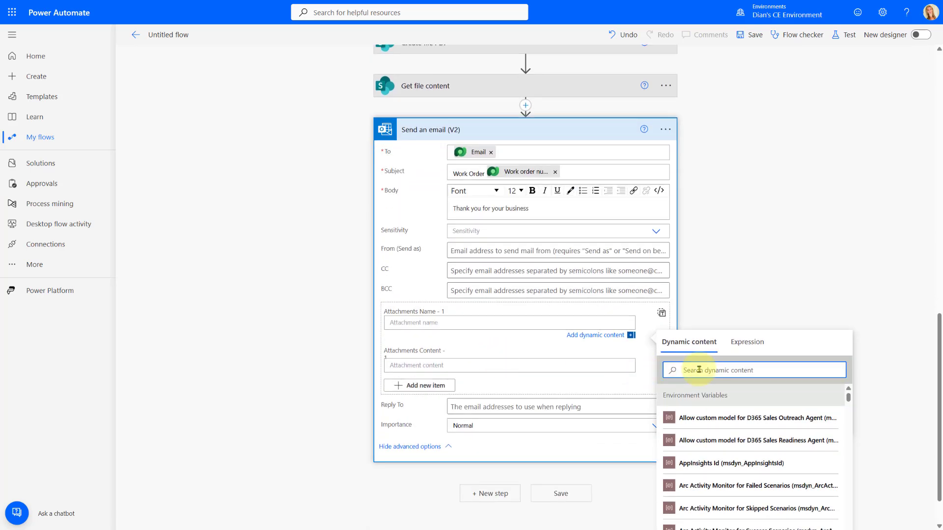
type("name")
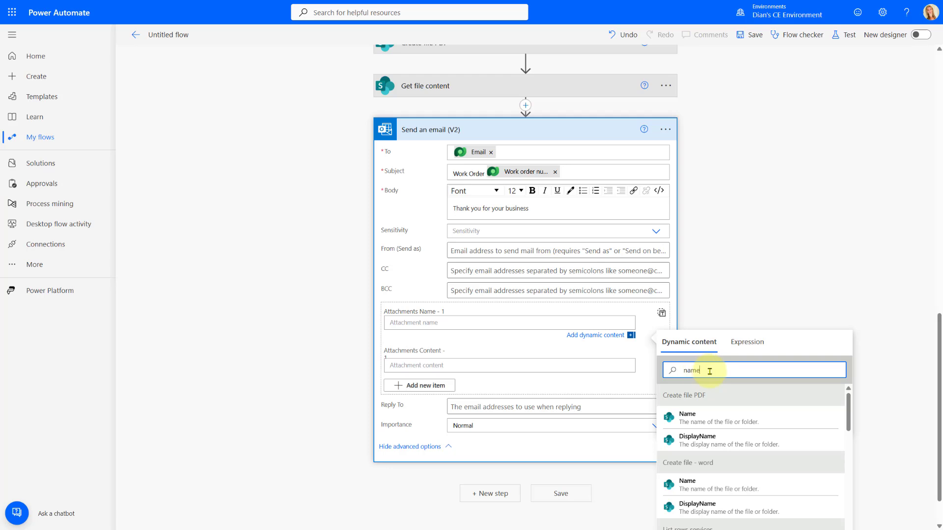
scroll(709, 371, "down", 1)
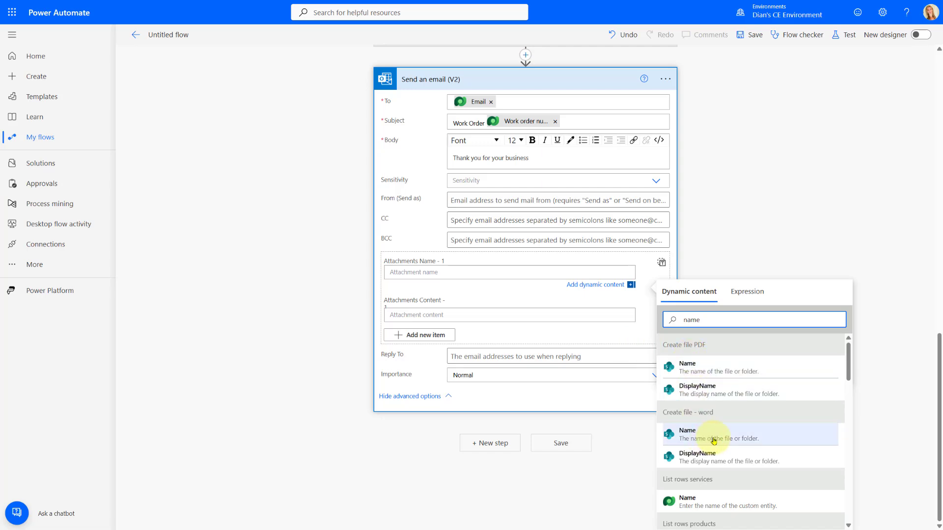
left_click(700, 369)
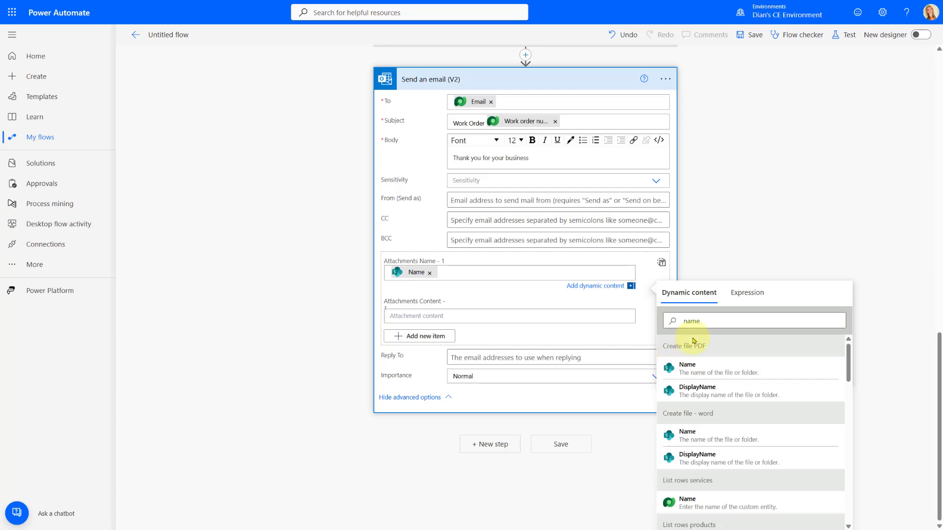
left_click_drag(704, 321, 678, 321)
type("fi")
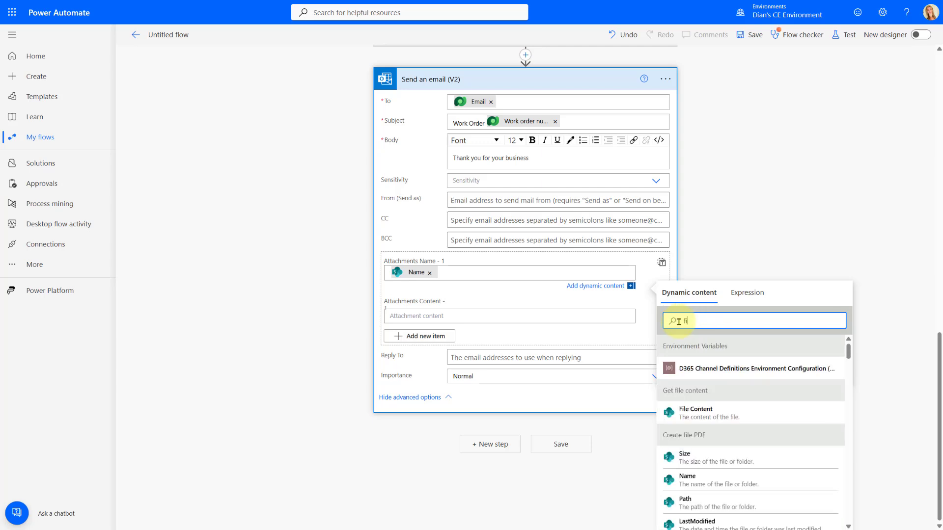
type("le content")
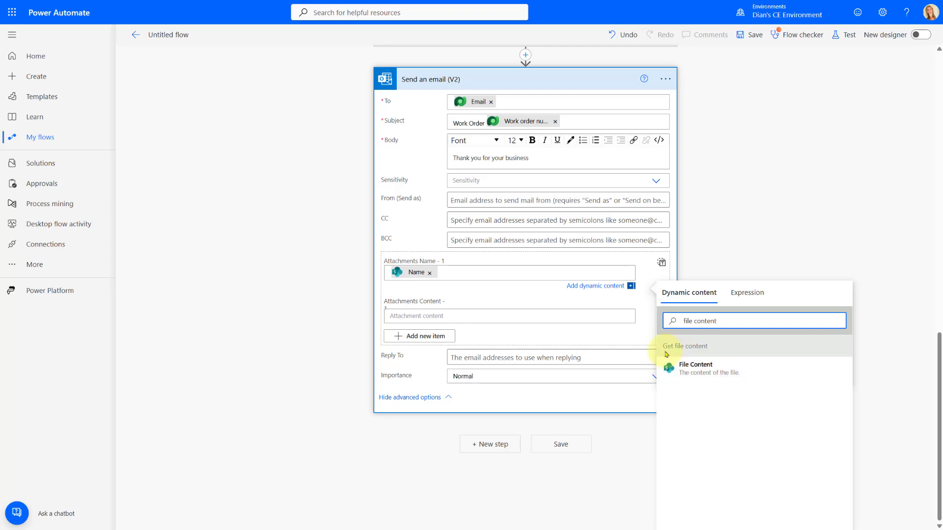
left_click(698, 369)
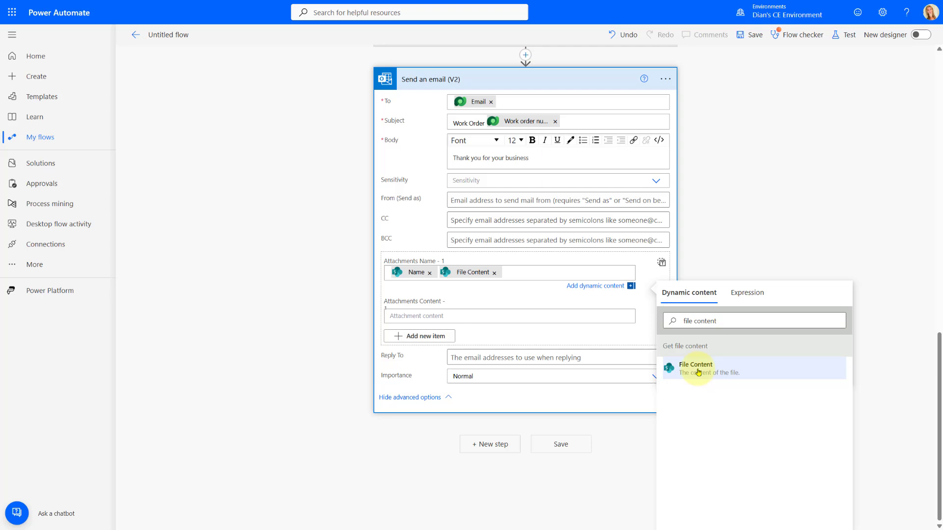
left_click(494, 273)
Step: Set the first attachment's content to the File Content output of Get file content
left_click(462, 313)
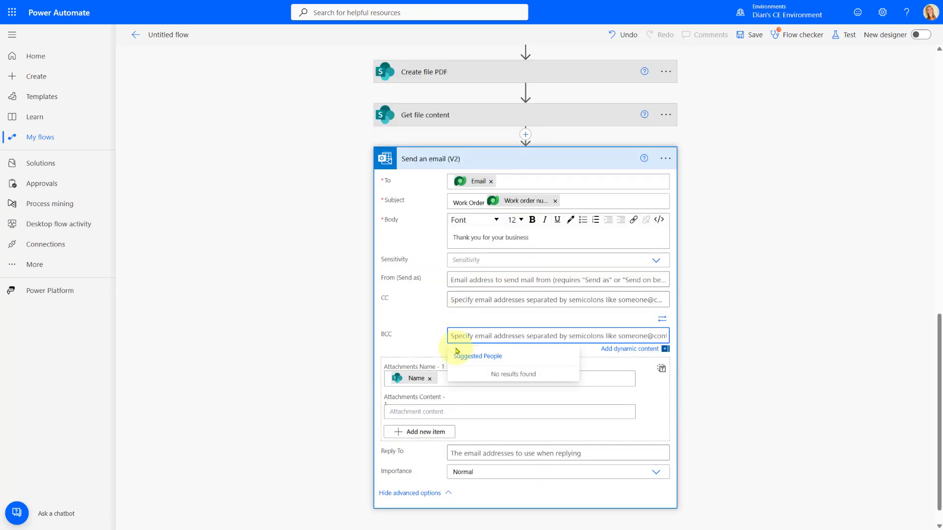
left_click(416, 416)
left_click(701, 449)
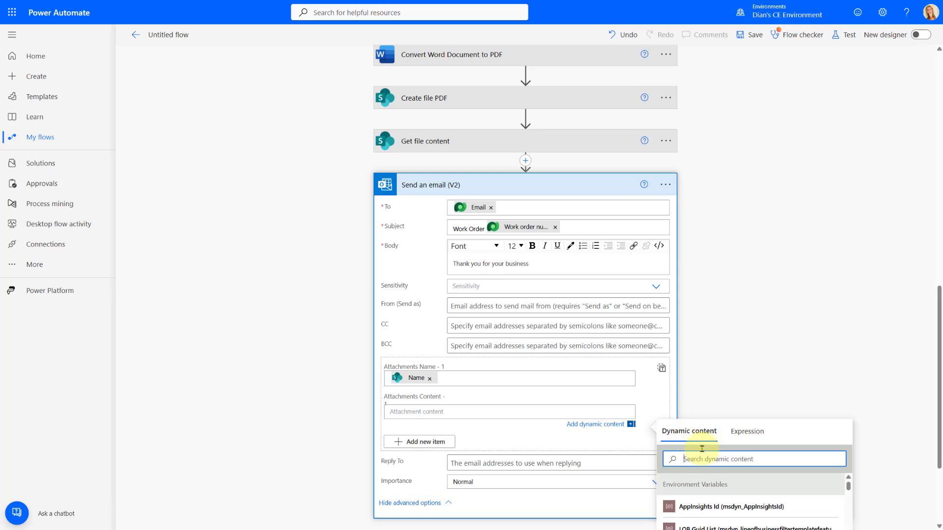
type("fil")
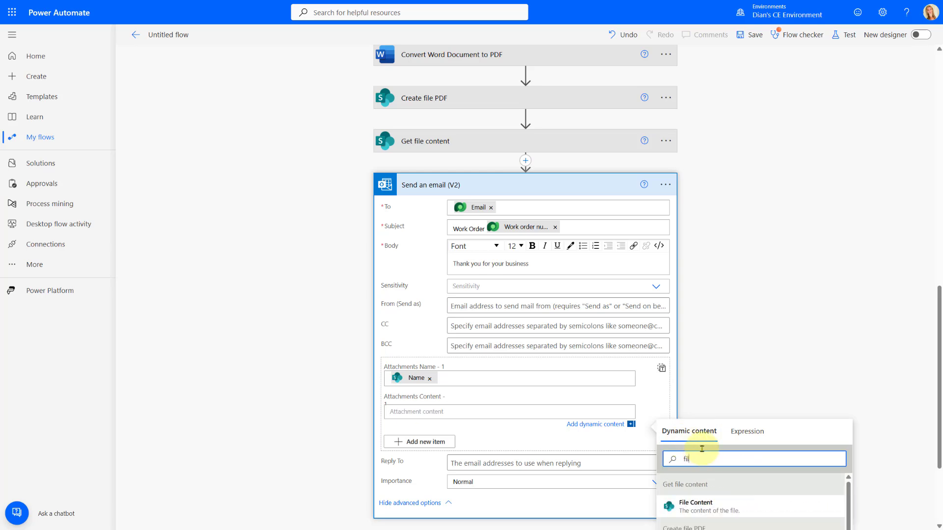
type("e con")
scroll(697, 442, "down", 2)
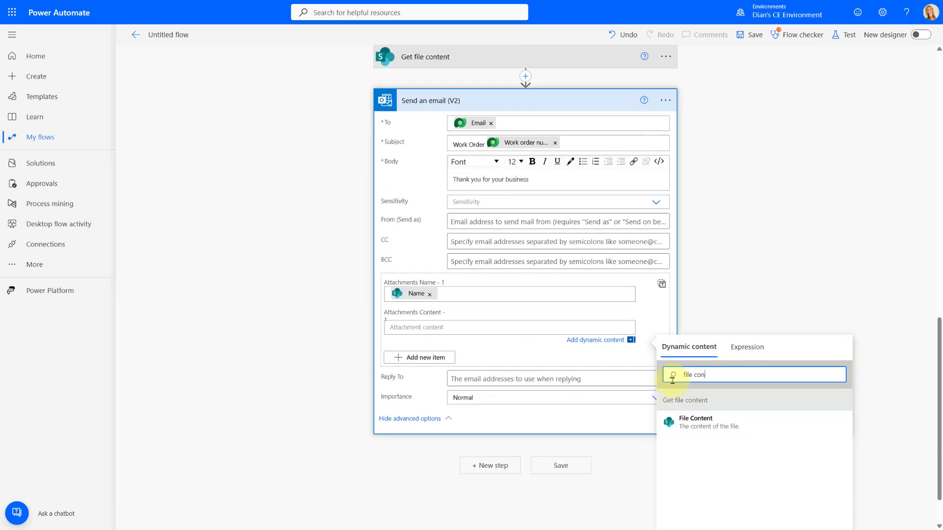
left_click(698, 422)
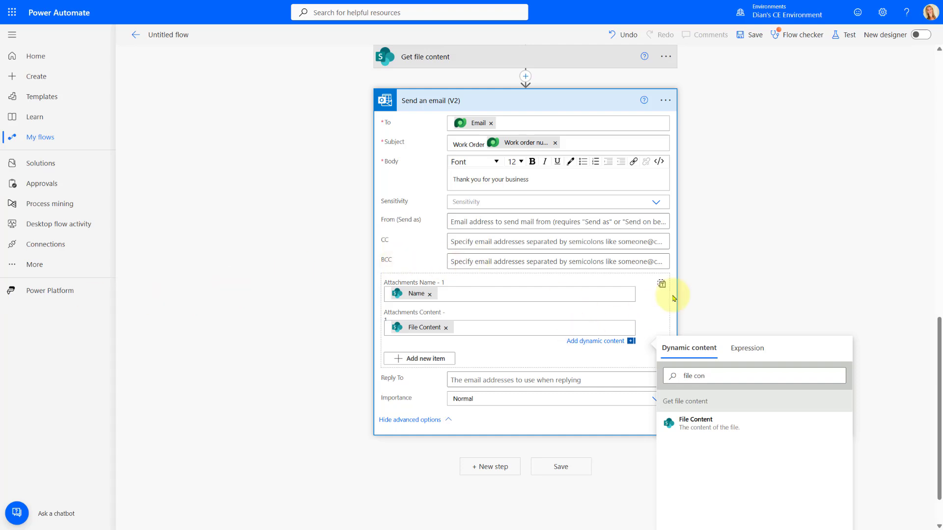
left_click(714, 271)
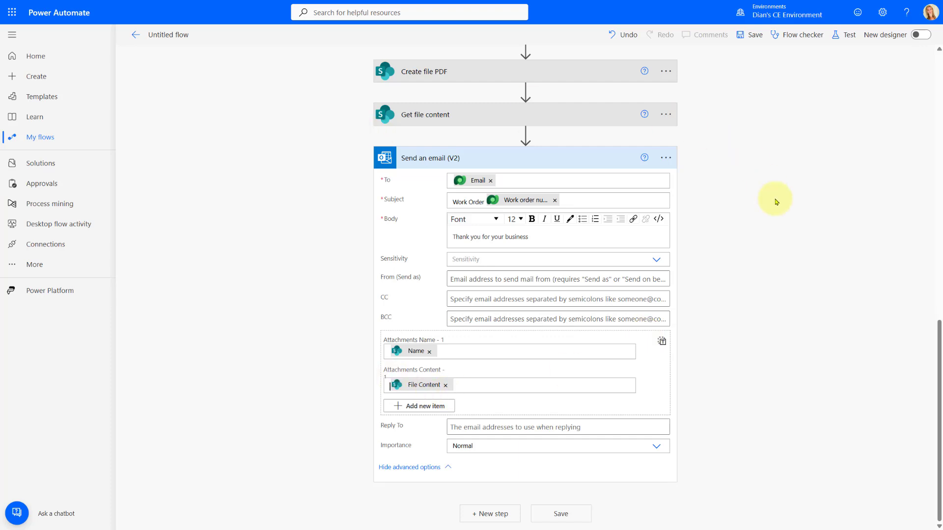
Step: Rename the flow as Work Order Document to Client and save it
left_click(166, 37)
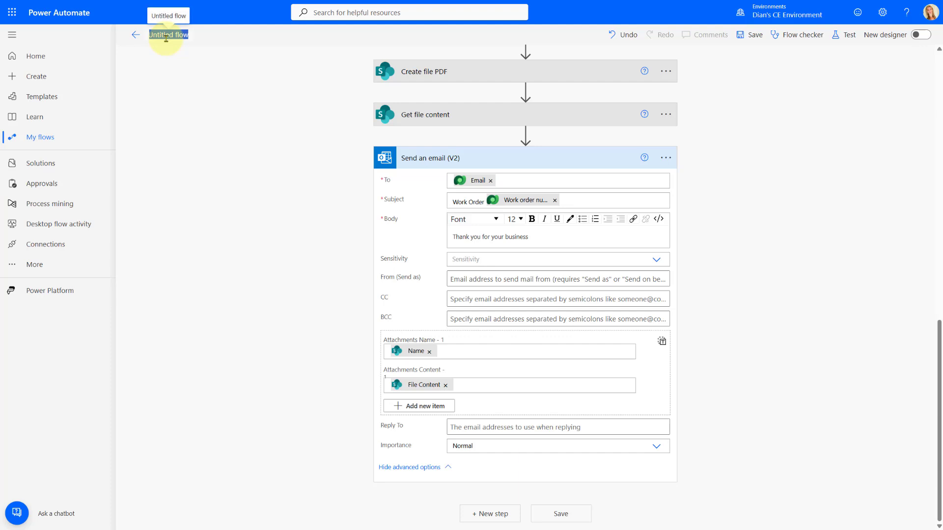
type("Work Ord")
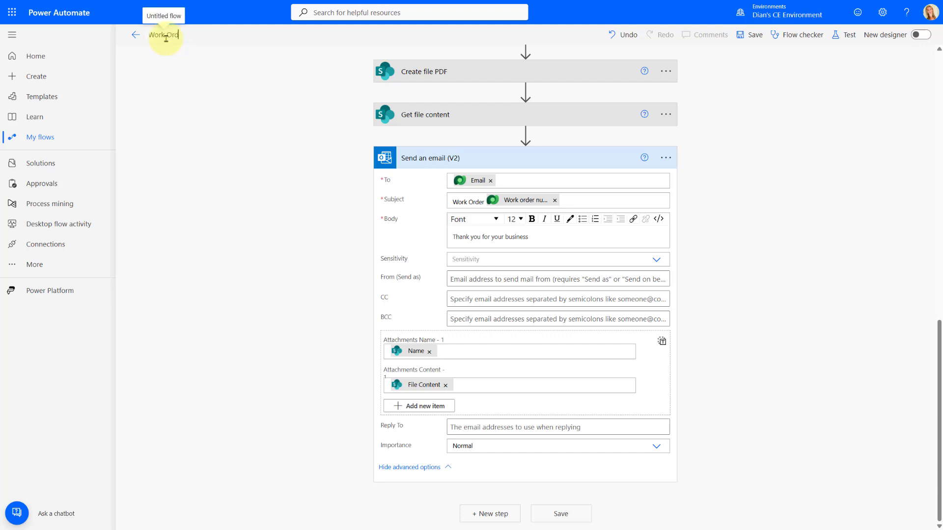
type("er Document to")
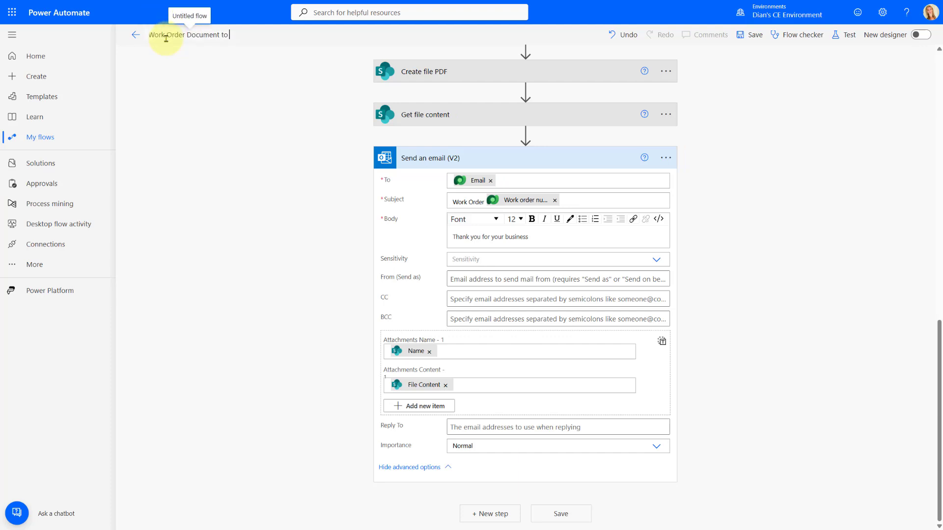
type(" Client")
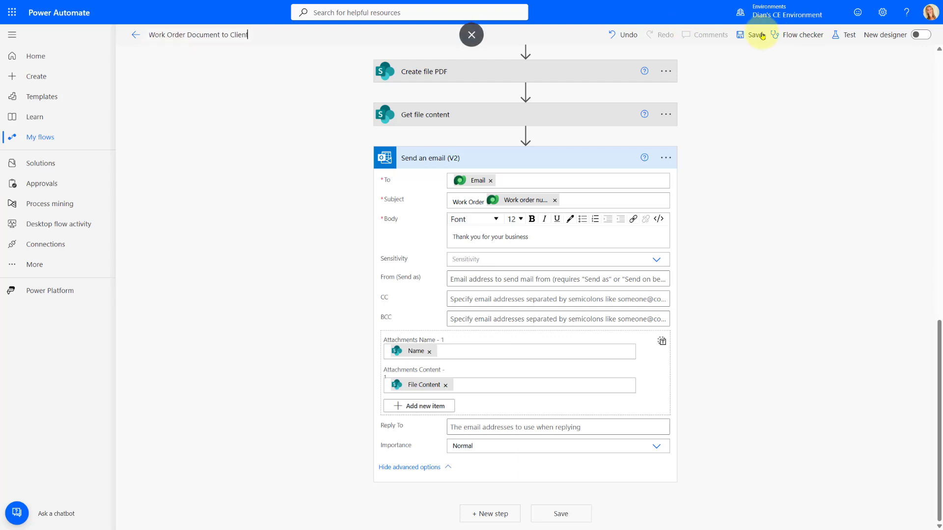
left_click(759, 36)
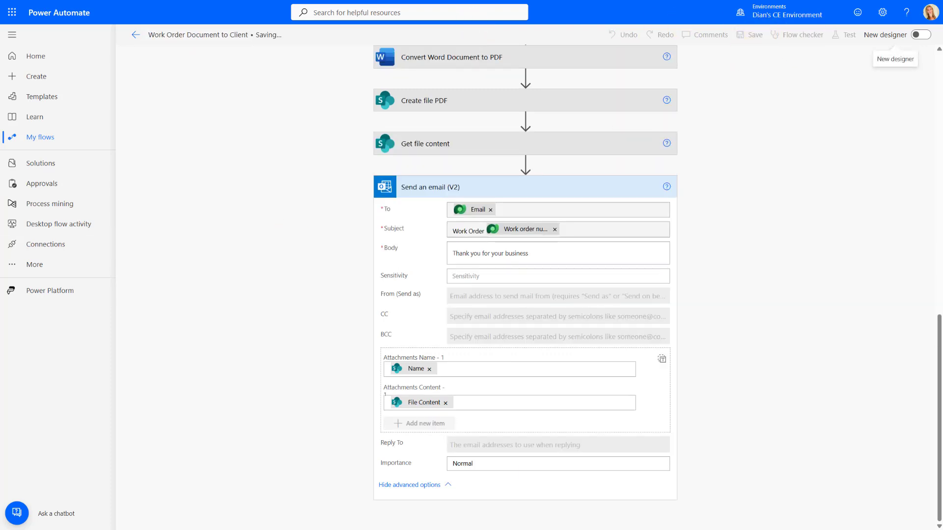